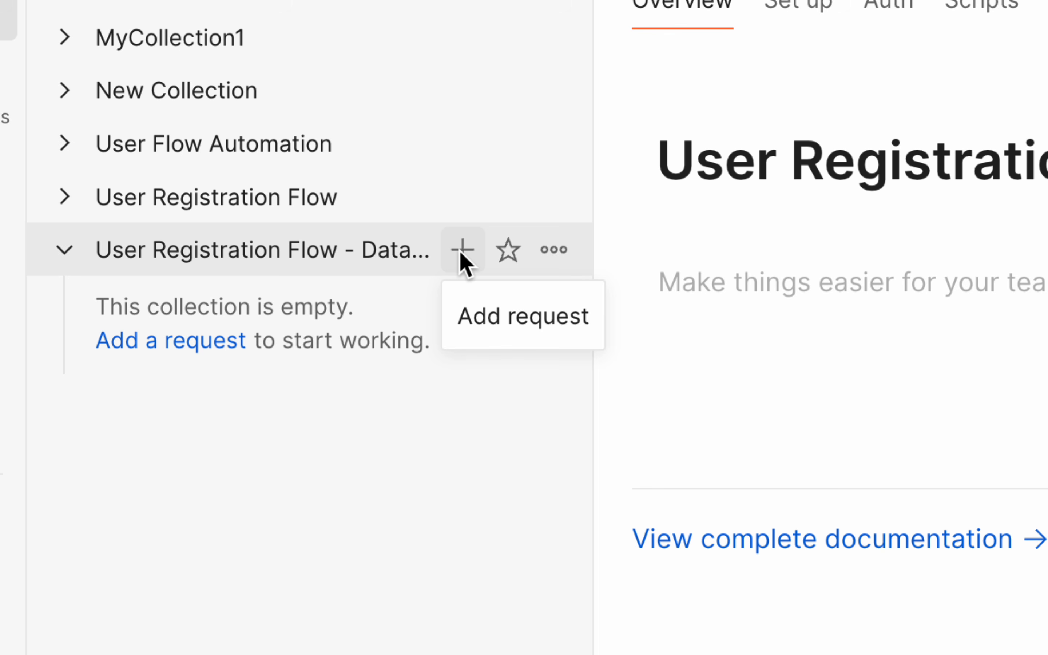
# - Add a new request to the User Registration Flow - Data Driven collection
pyautogui.click(461, 255)
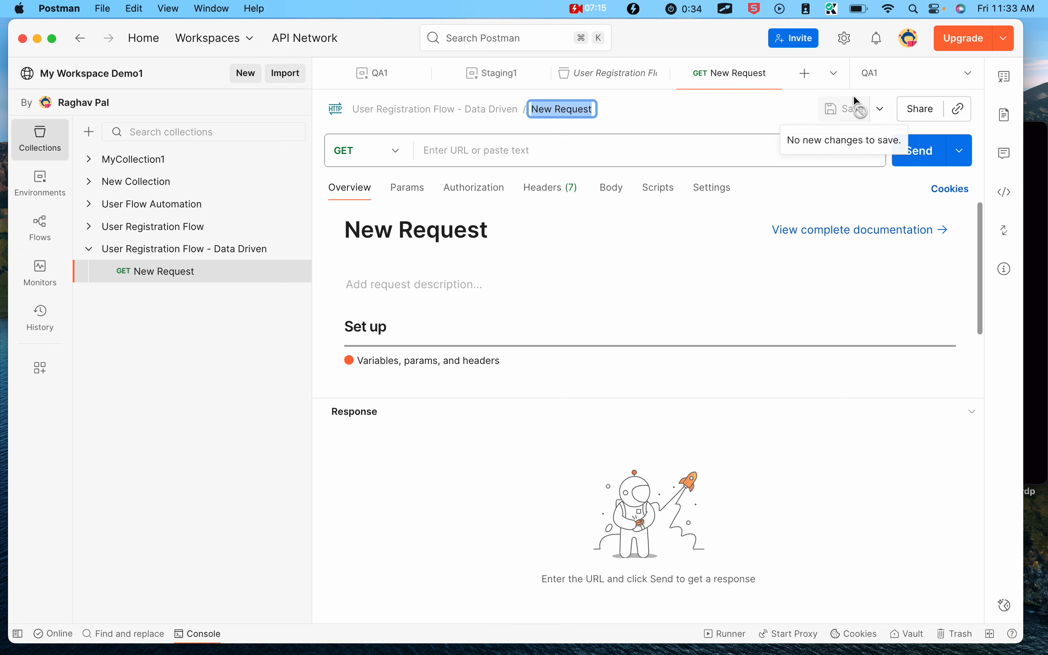
pyautogui.moveTo(688, 66)
pyautogui.mouseDown()
pyautogui.moveTo(818, 129)
pyautogui.moveTo(796, 94)
pyautogui.mouseUp()
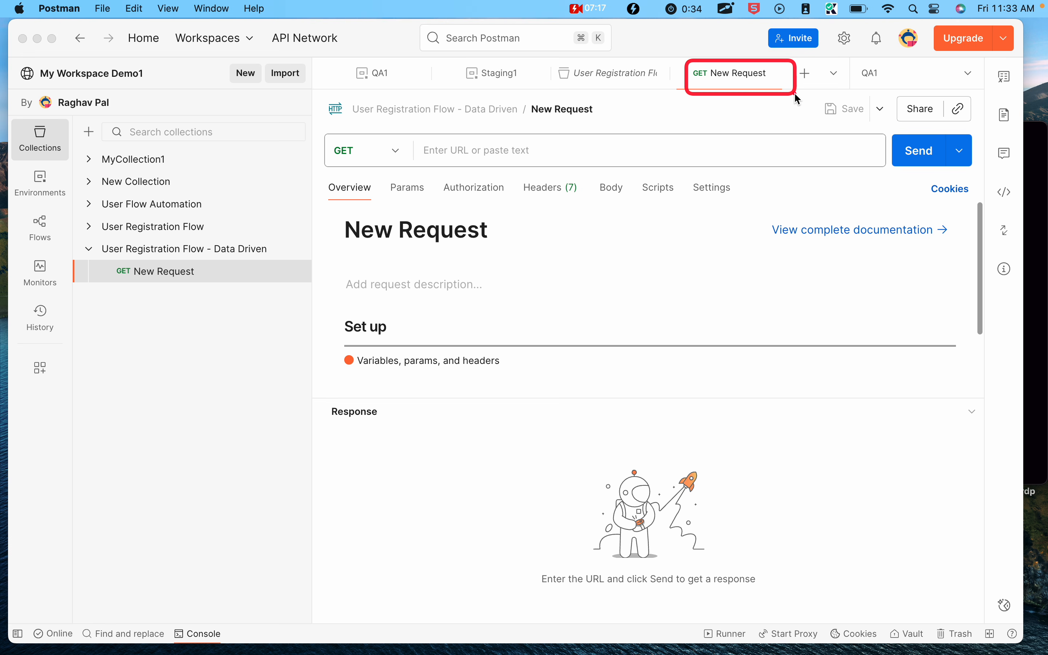
pyautogui.moveTo(87, 259); pyautogui.dragTo(279, 289)
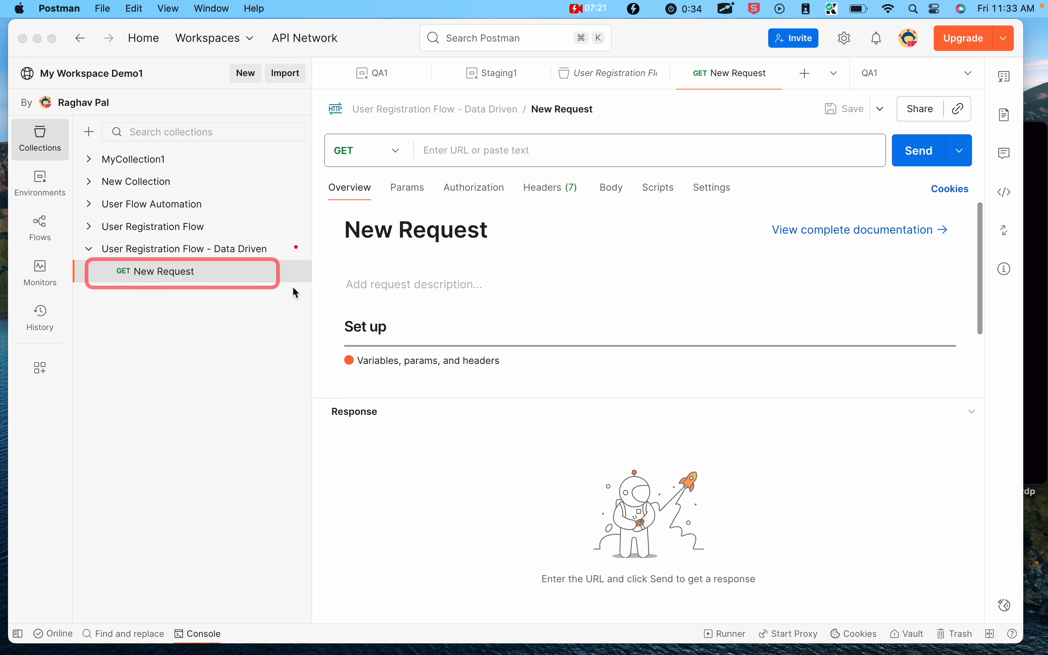
pyautogui.moveTo(826, 103); pyautogui.dragTo(870, 130)
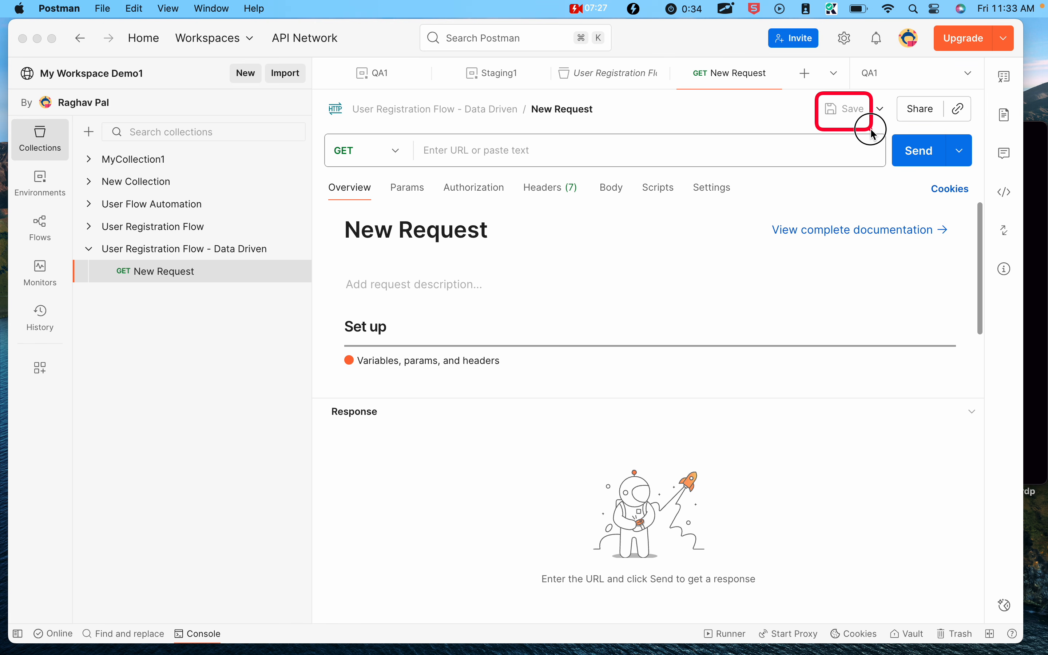
pyautogui.moveTo(872, 133); pyautogui.dragTo(870, 133)
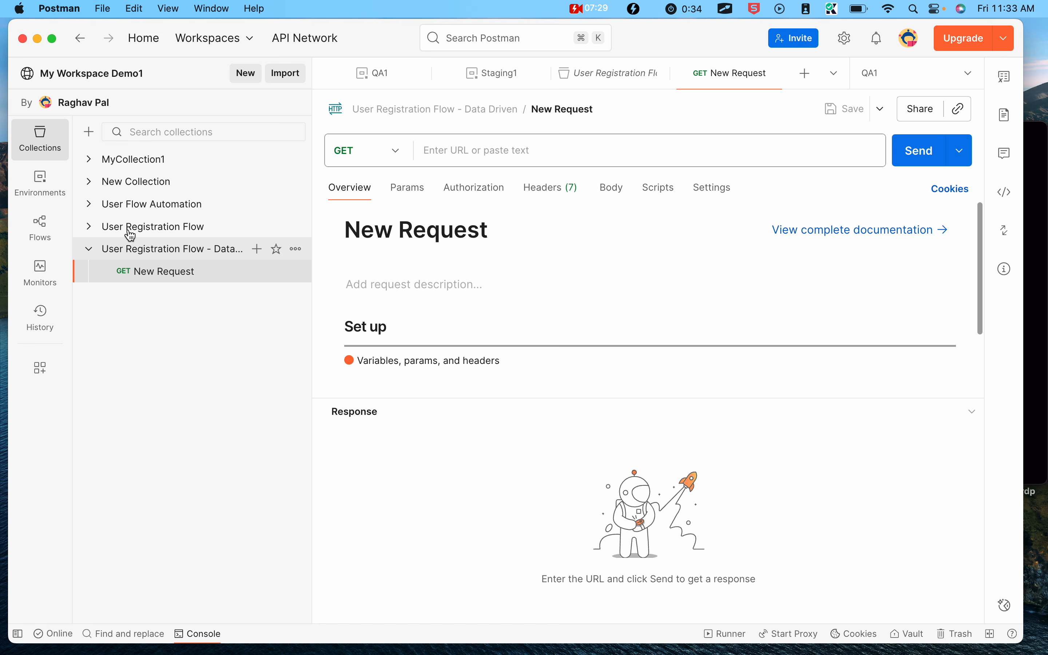
# - Mark the User Registration Flow - Data Driven collection as a favourite
pyautogui.moveTo(73, 143)
pyautogui.mouseDown()
pyautogui.moveTo(187, 190)
pyautogui.moveTo(323, 301)
pyautogui.mouseUp()
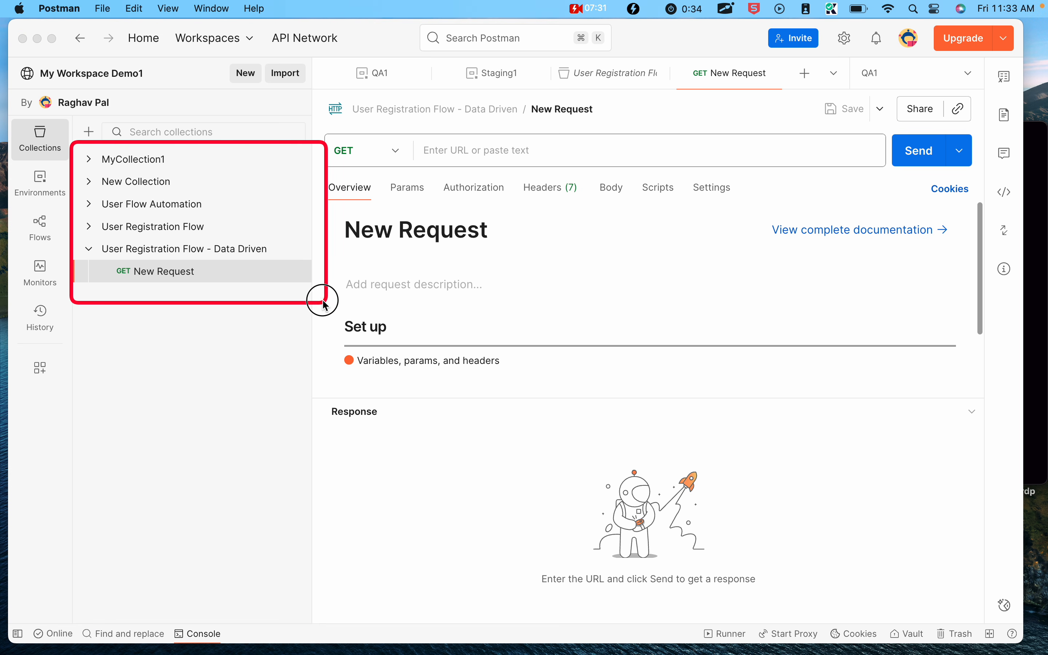
pyautogui.moveTo(73, 238); pyautogui.dragTo(330, 275)
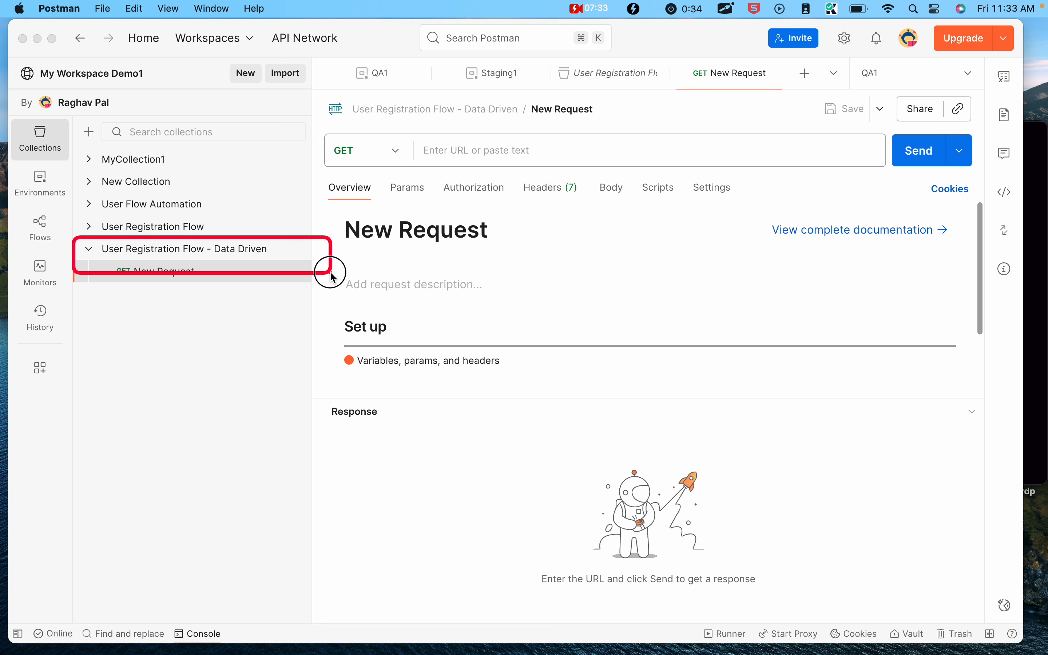
pyautogui.moveTo(75, 147)
pyautogui.mouseDown()
pyautogui.moveTo(331, 198)
pyautogui.moveTo(314, 180)
pyautogui.mouseUp()
pyautogui.press('Escape')
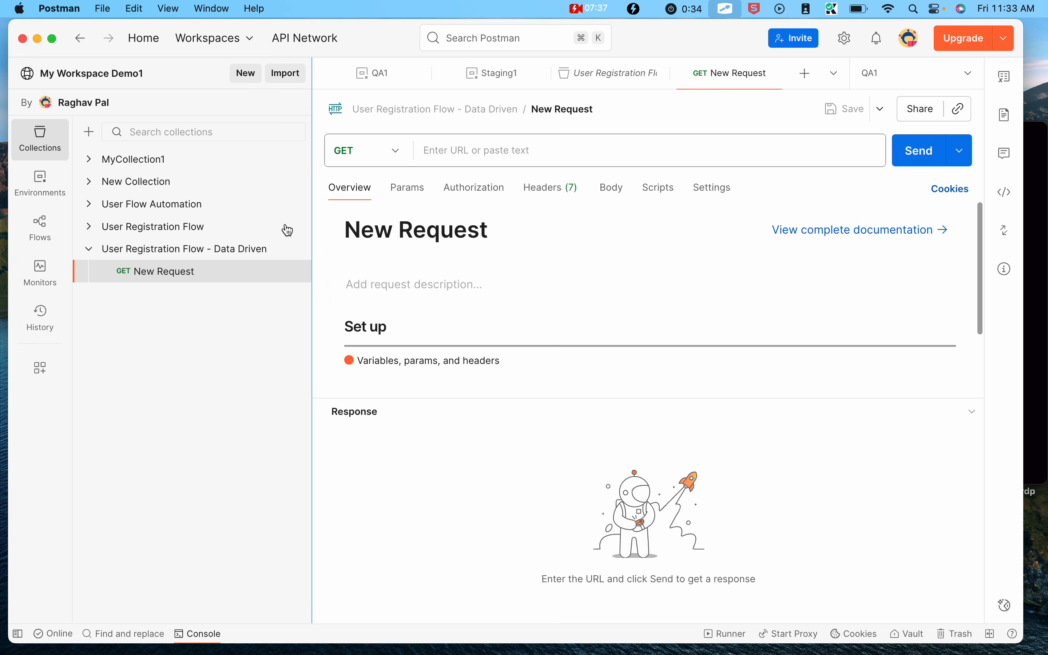
pyautogui.click(277, 250)
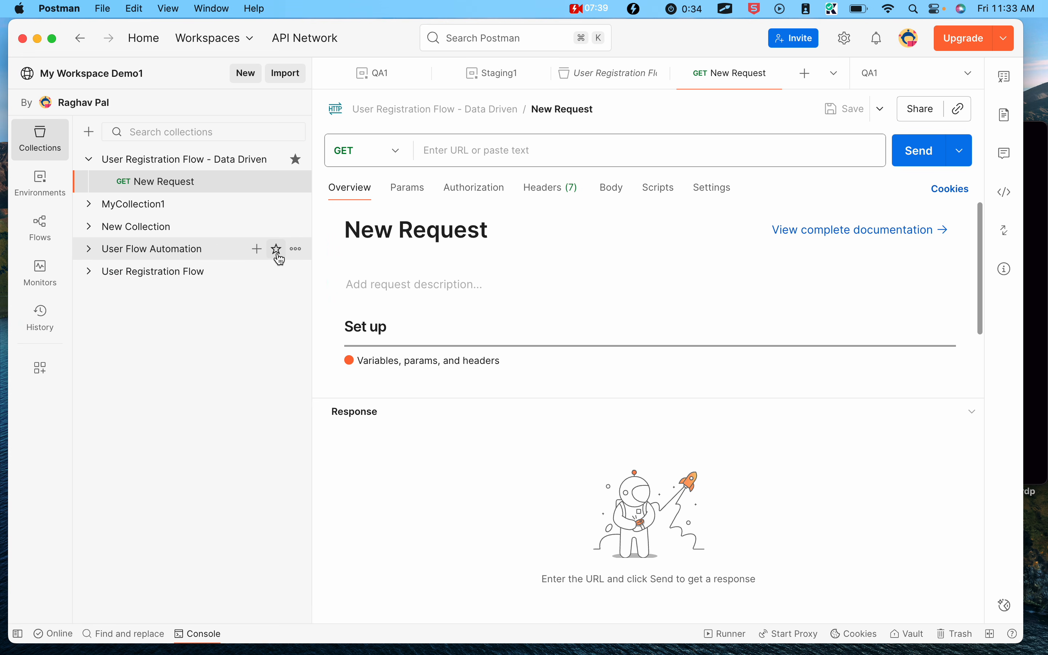
pyautogui.moveTo(76, 142); pyautogui.dragTo(254, 177)
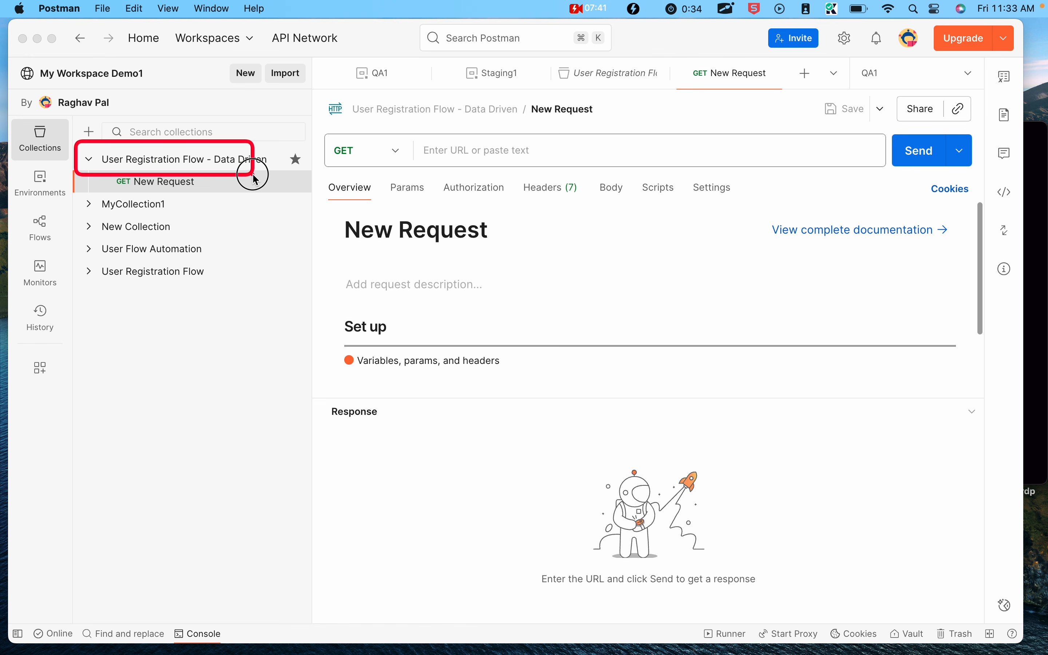
pyautogui.press('Escape')
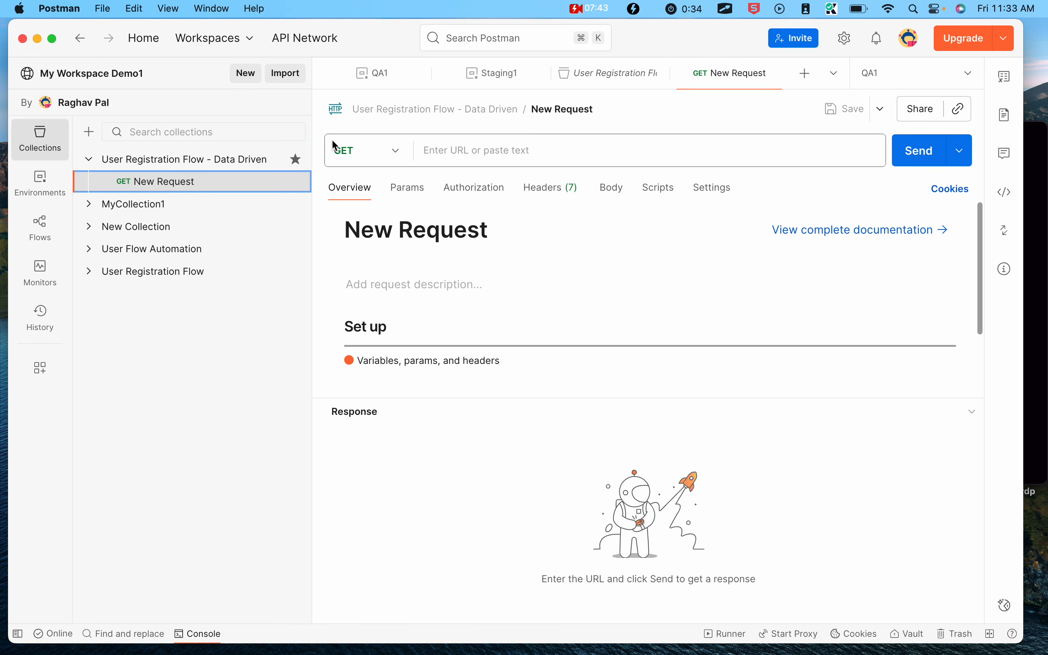
# - Enter Login as the new request's URL and set its method to POST
pyautogui.click(475, 147)
pyautogui.write('Login')
pyautogui.click(386, 156)
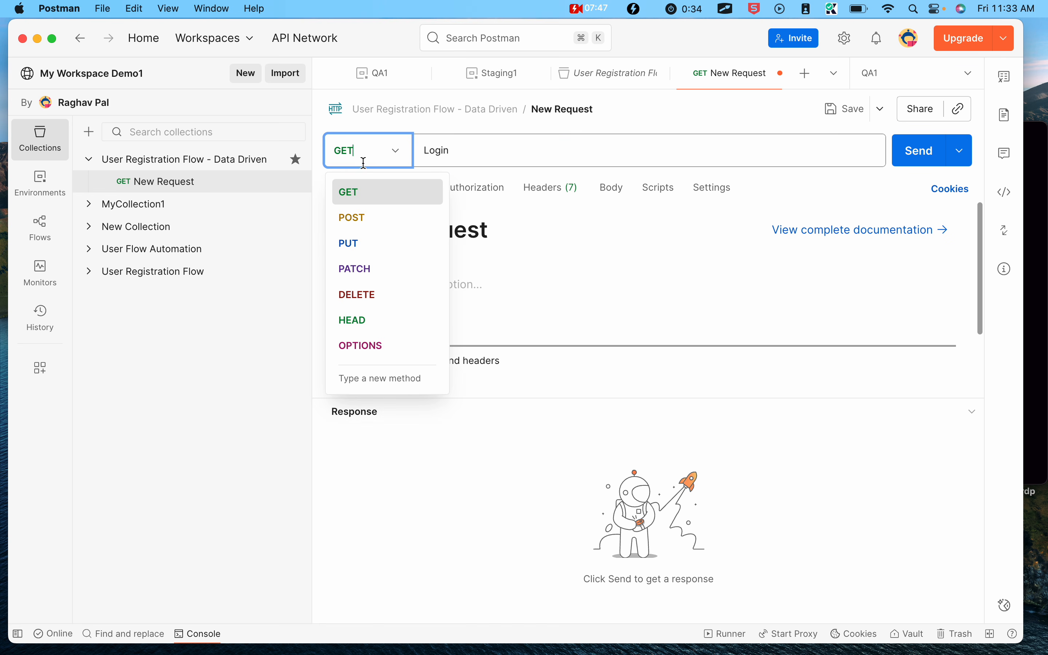
pyautogui.click(351, 222)
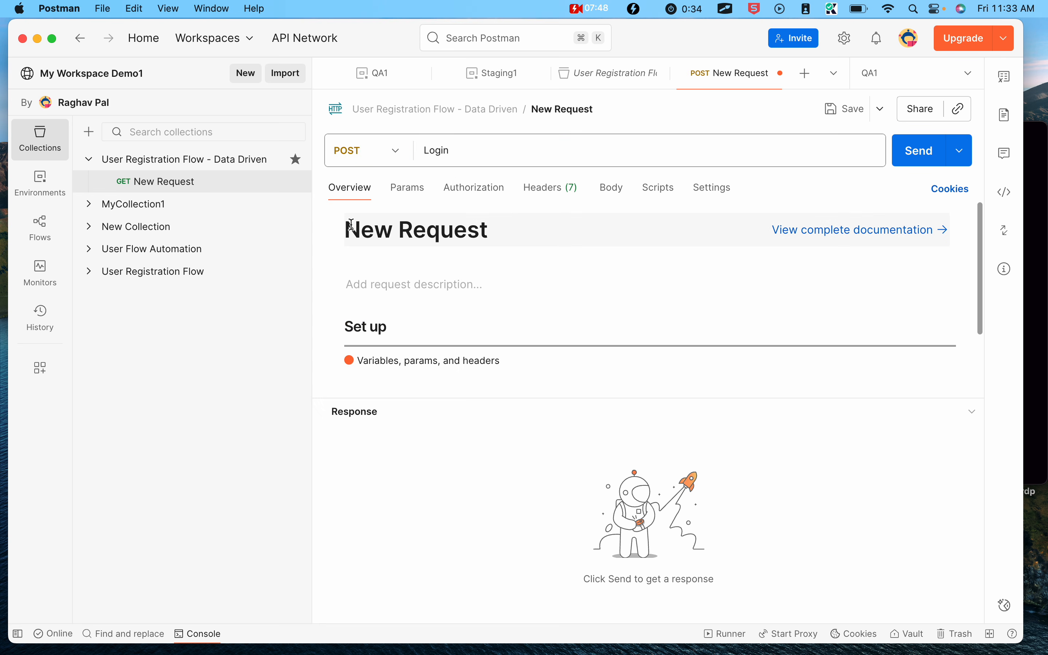
# - Save the POST request and close all other open tabs
pyautogui.rightClick(735, 74)
pyautogui.click(637, 127)
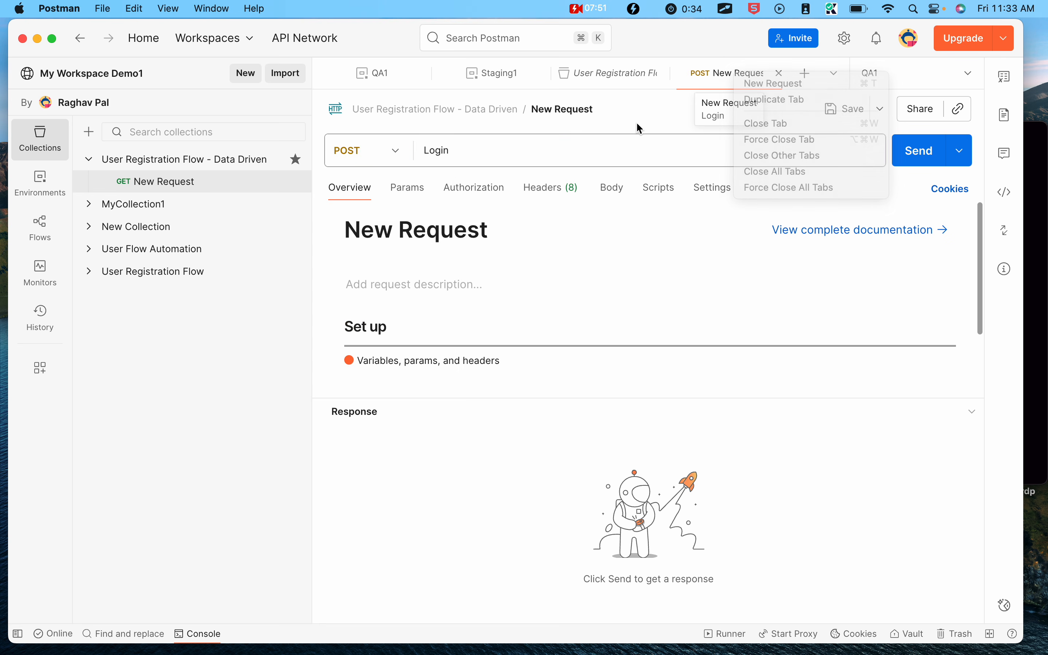
pyautogui.click(844, 109)
pyautogui.rightClick(732, 75)
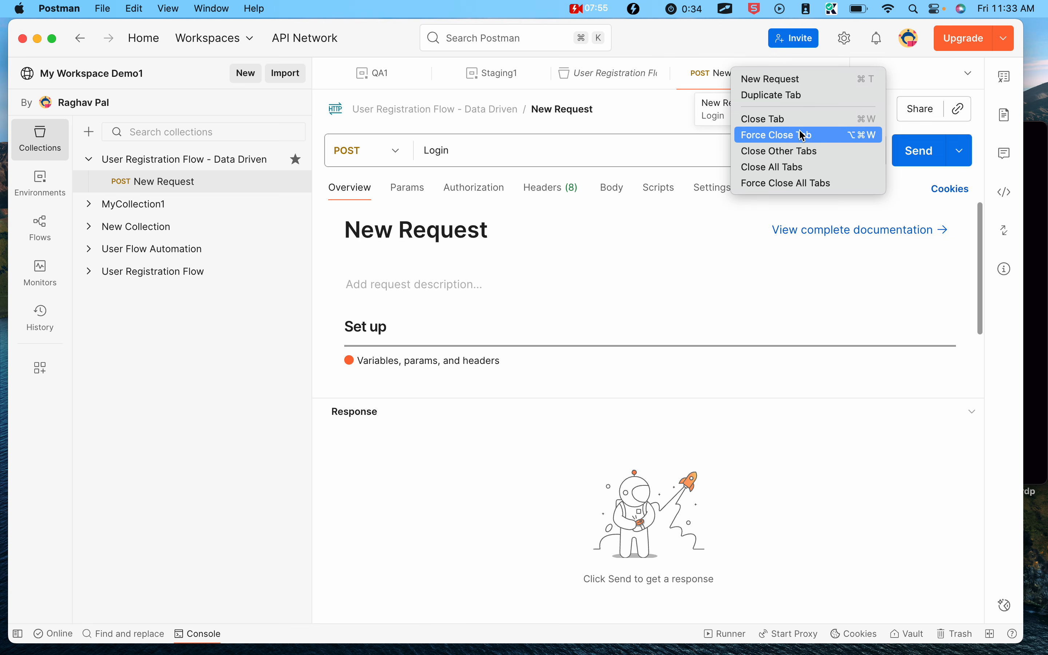
pyautogui.click(800, 157)
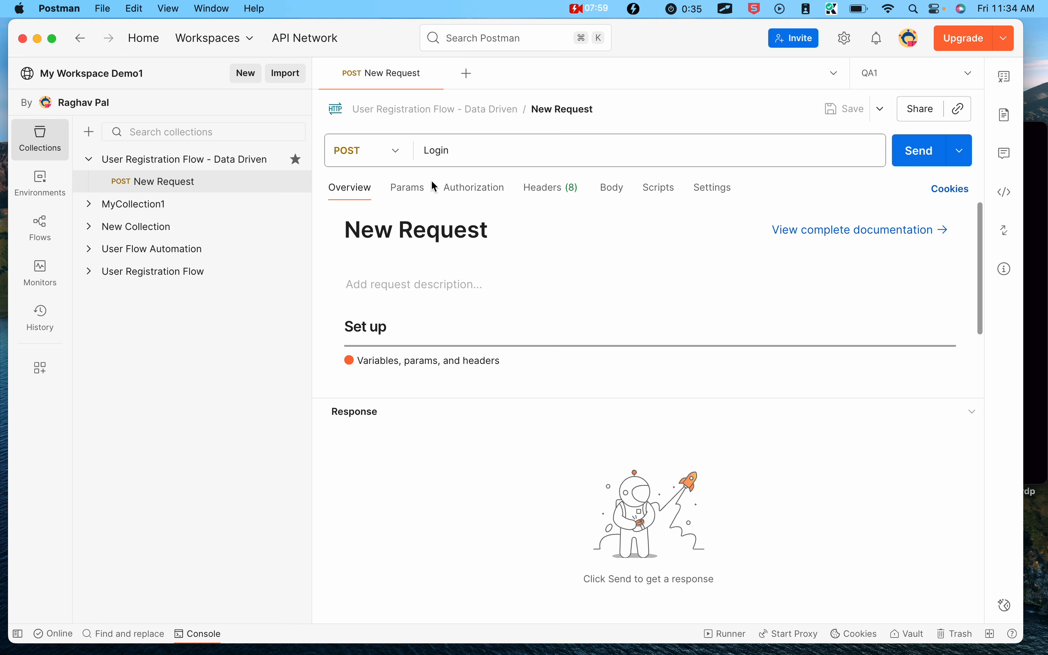
pyautogui.hotkey('ctrl', 'Left')
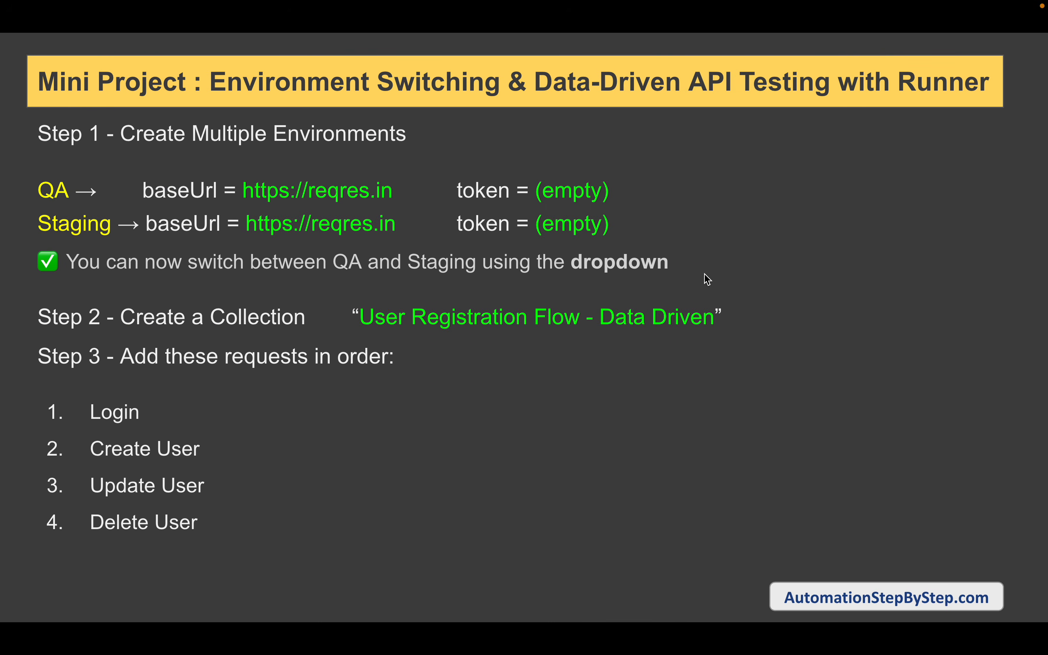
pyautogui.press('Right')
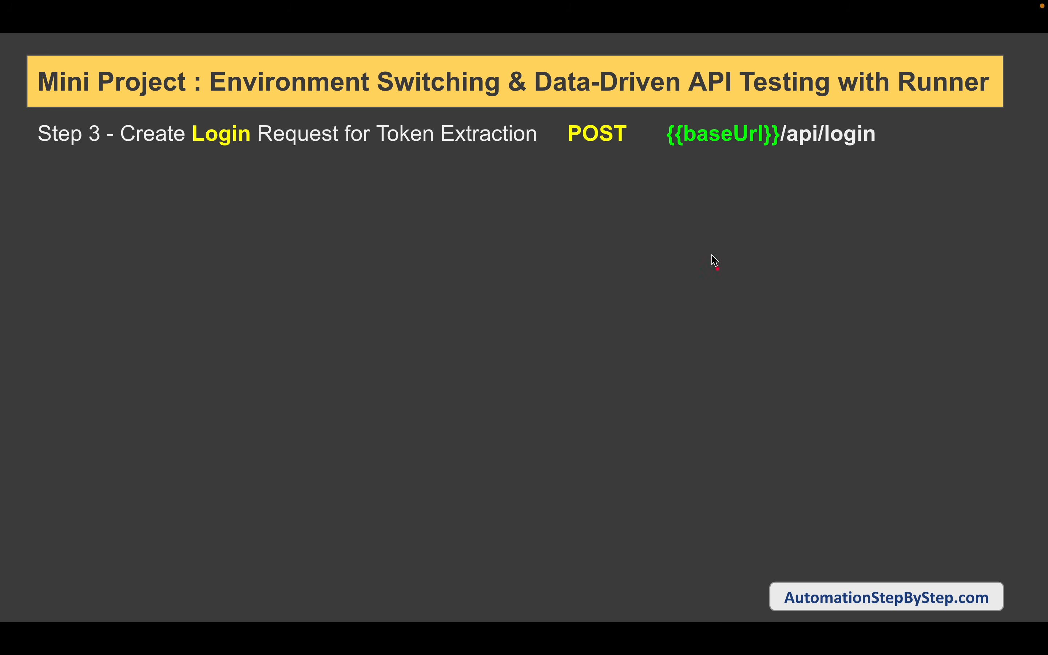
pyautogui.moveTo(660, 118)
pyautogui.mouseDown()
pyautogui.moveTo(795, 164)
pyautogui.moveTo(780, 160)
pyautogui.mouseUp()
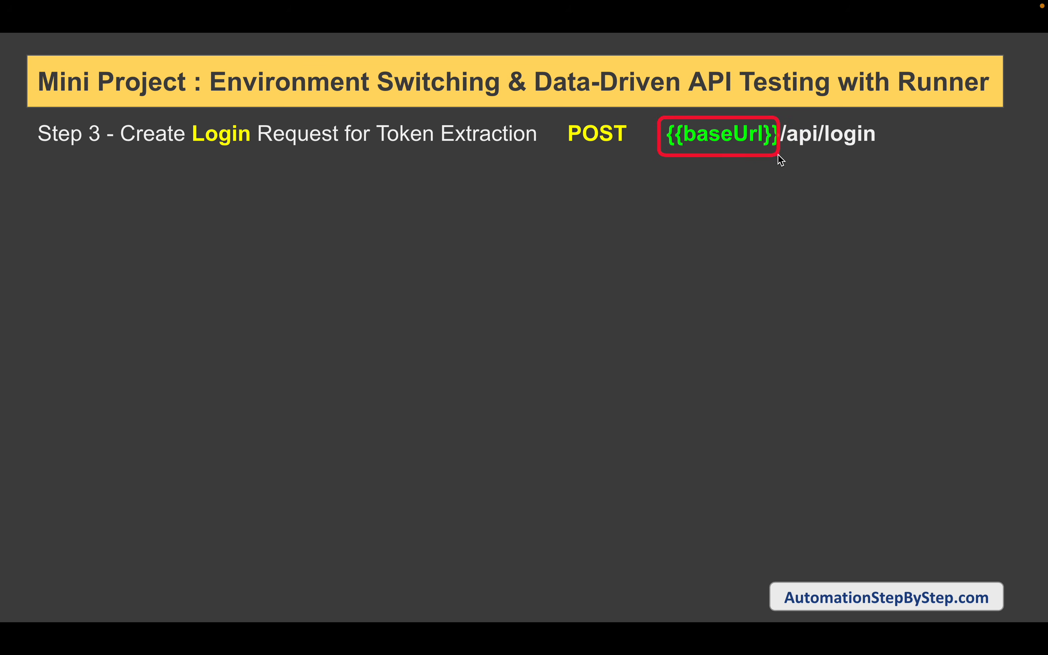
pyautogui.moveTo(776, 116)
pyautogui.mouseDown()
pyautogui.moveTo(915, 175)
pyautogui.moveTo(902, 154)
pyautogui.mouseUp()
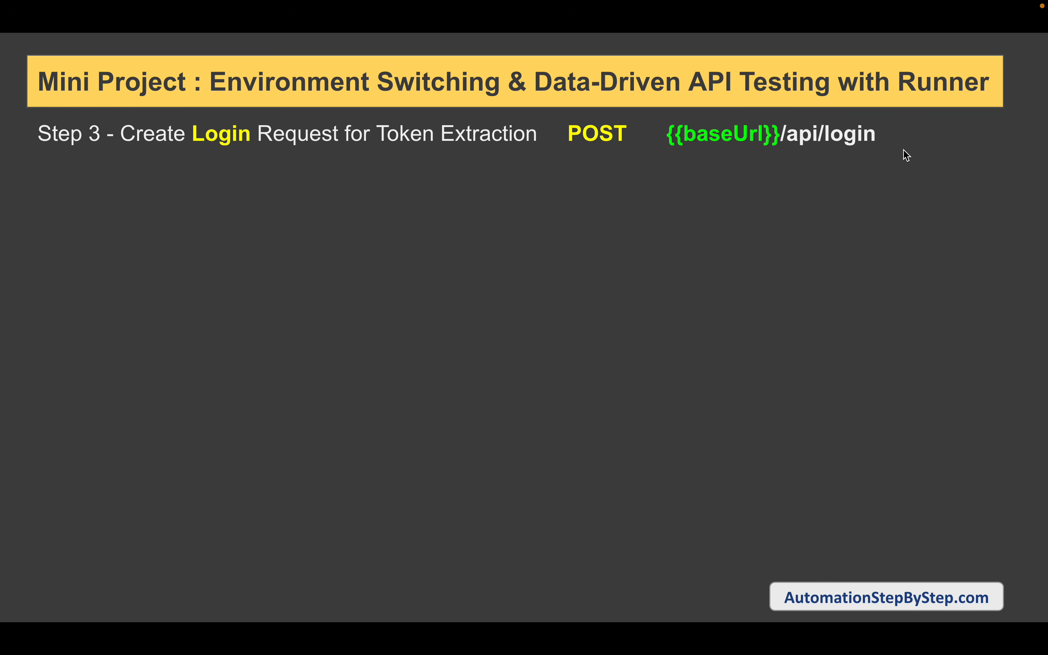
# - Switch to the browser and look up the sample request and response for a successful login on reqres.in
pyautogui.hotkey('ctrl', 'Right')
pyautogui.hotkey('ctrl', 'Right')
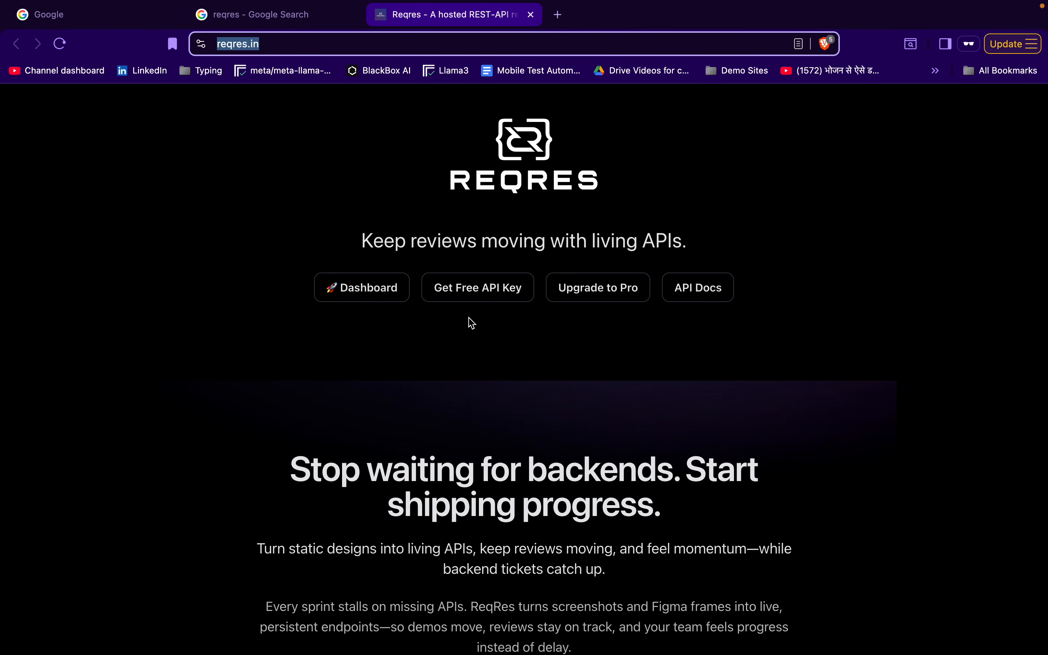
pyautogui.scroll(-20, 472, 323)
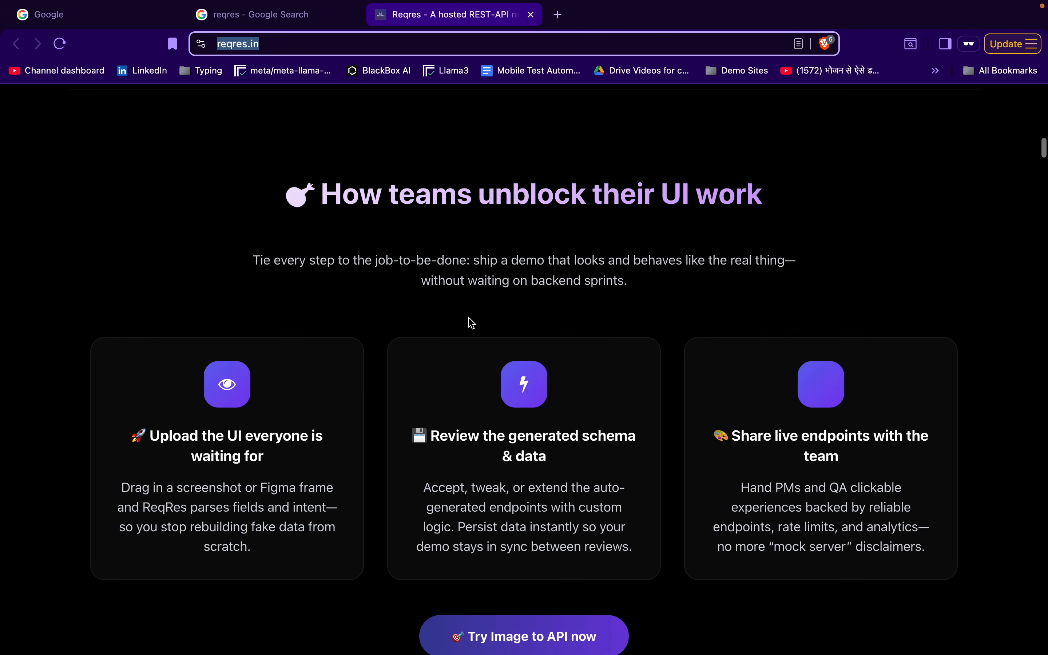
pyautogui.scroll(-20, 469, 317)
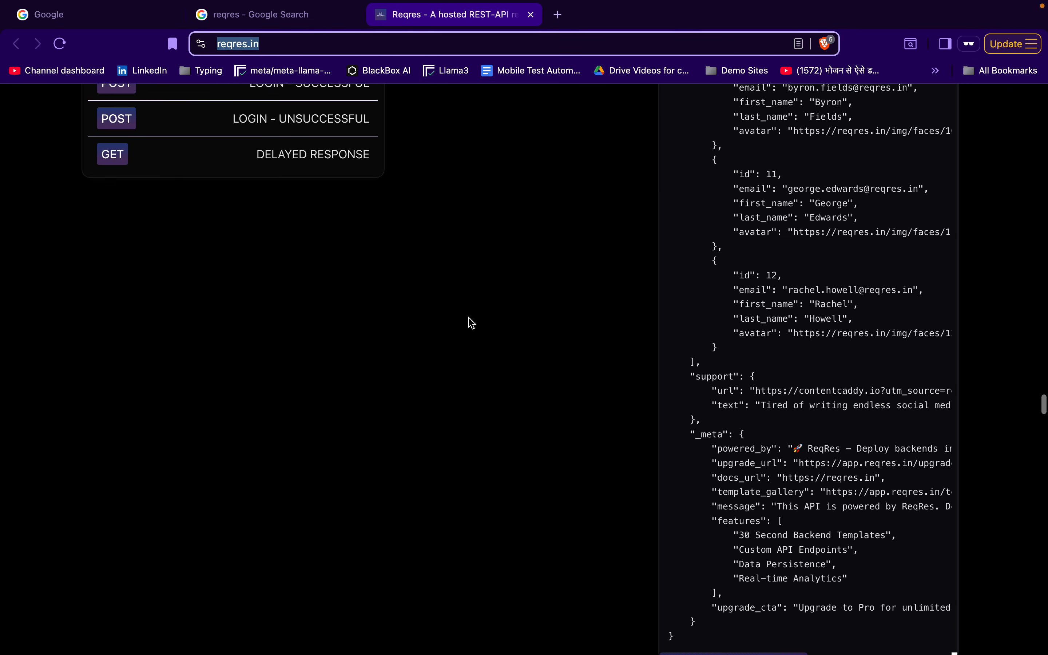
pyautogui.scroll(15, 472, 322)
pyautogui.scroll(-12, 472, 323)
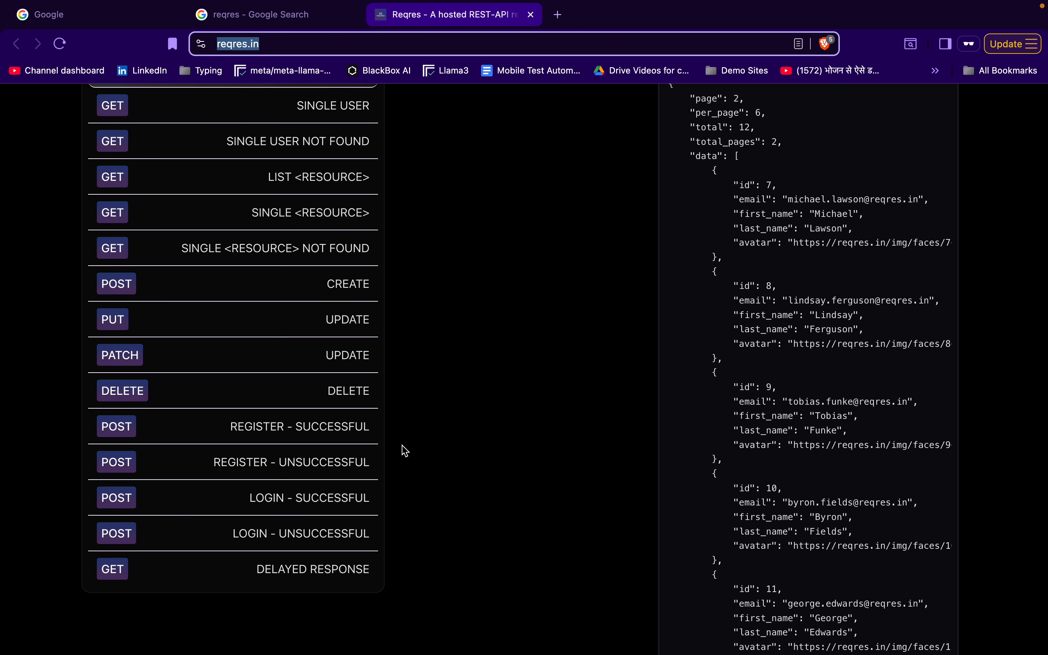
pyautogui.click(305, 504)
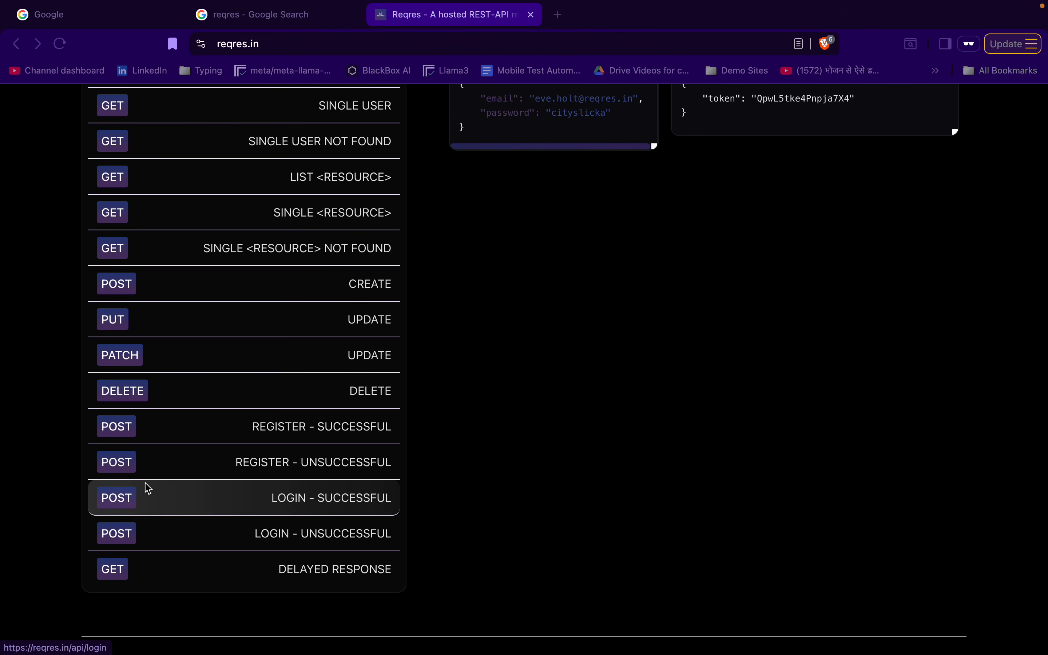
pyautogui.click(91, 488)
pyautogui.scroll(7, 596, 431)
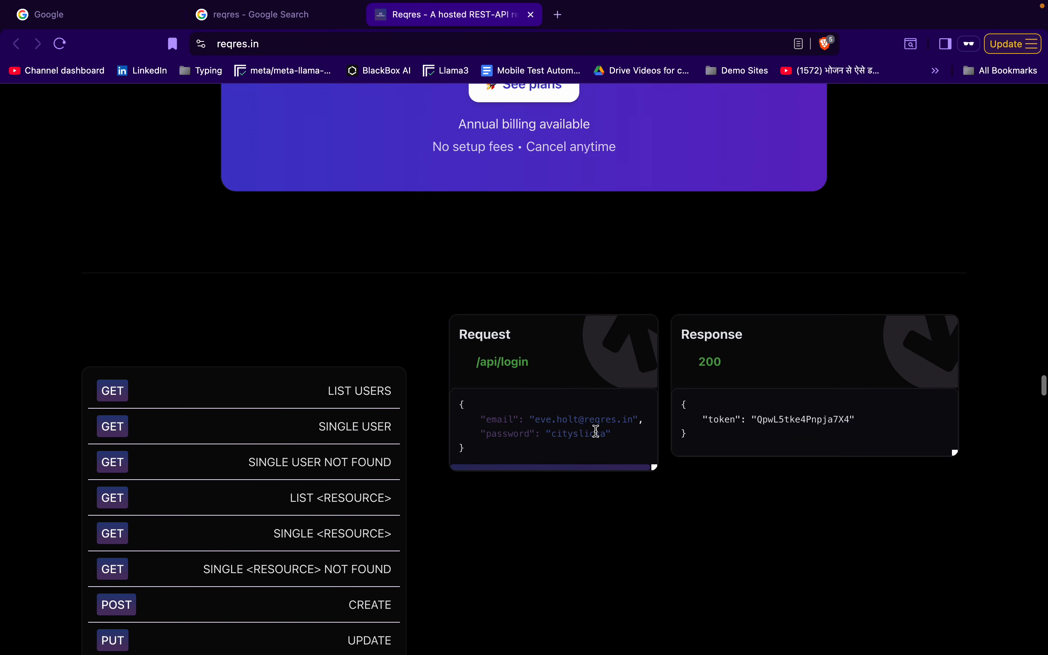
# - Open the /api/login endpoint in a separate tab, examine its base address and path, and return to the Reqres page
pyautogui.click(496, 367)
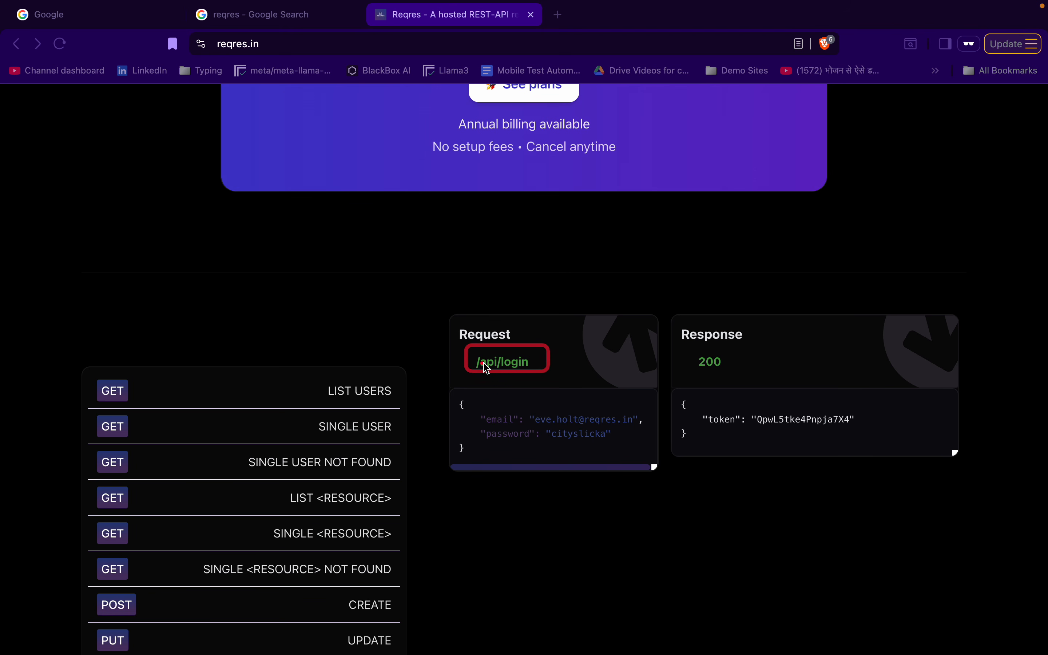
pyautogui.keyDown('super'); pyautogui.click(507, 367); pyautogui.keyUp('super')
pyautogui.click(589, 18)
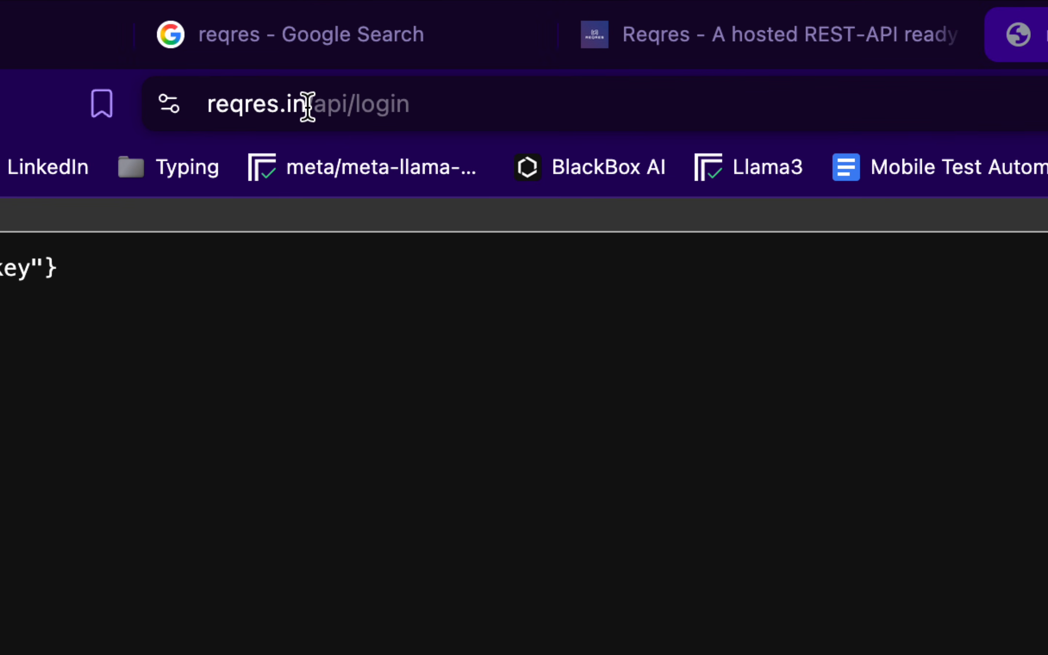
pyautogui.moveTo(308, 107); pyautogui.dragTo(146, 106)
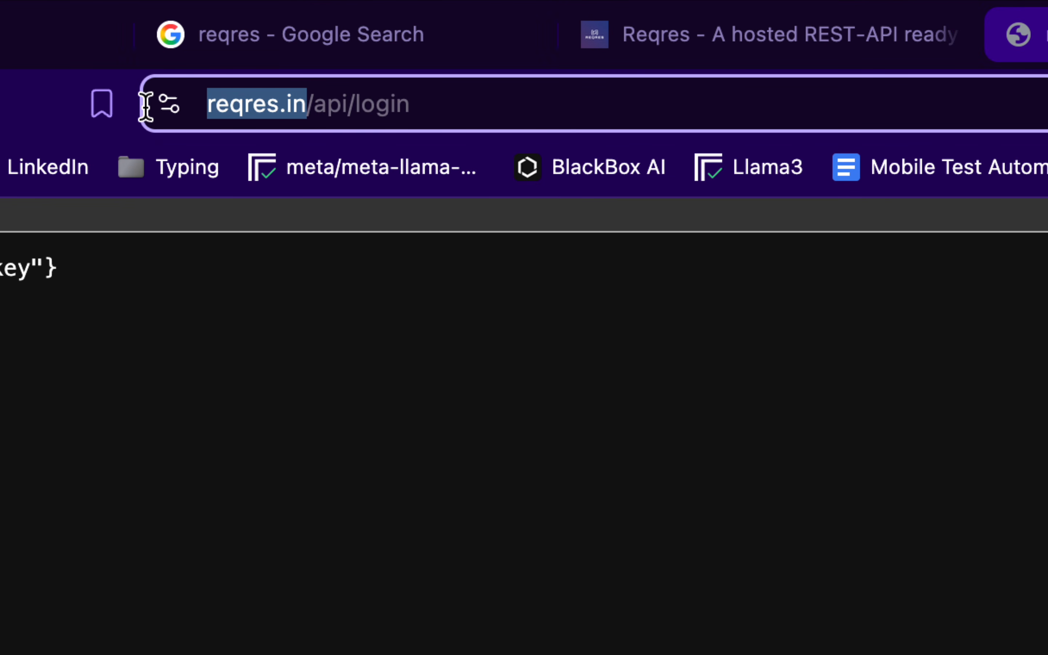
pyautogui.moveTo(146, 107); pyautogui.dragTo(544, 106)
pyautogui.click(407, 106)
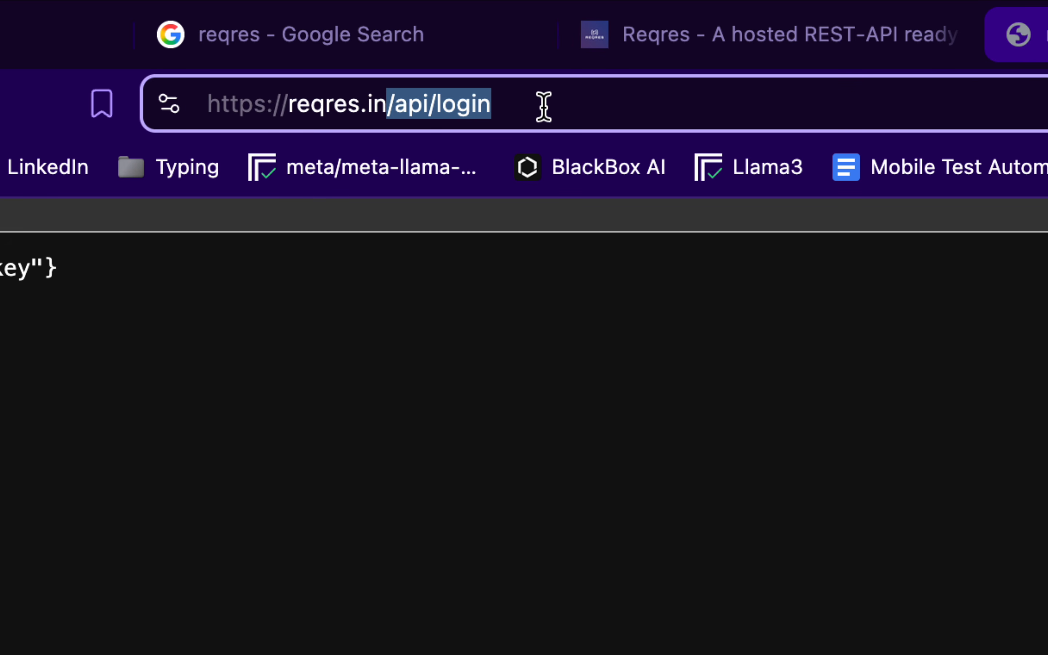
pyautogui.click(422, 15)
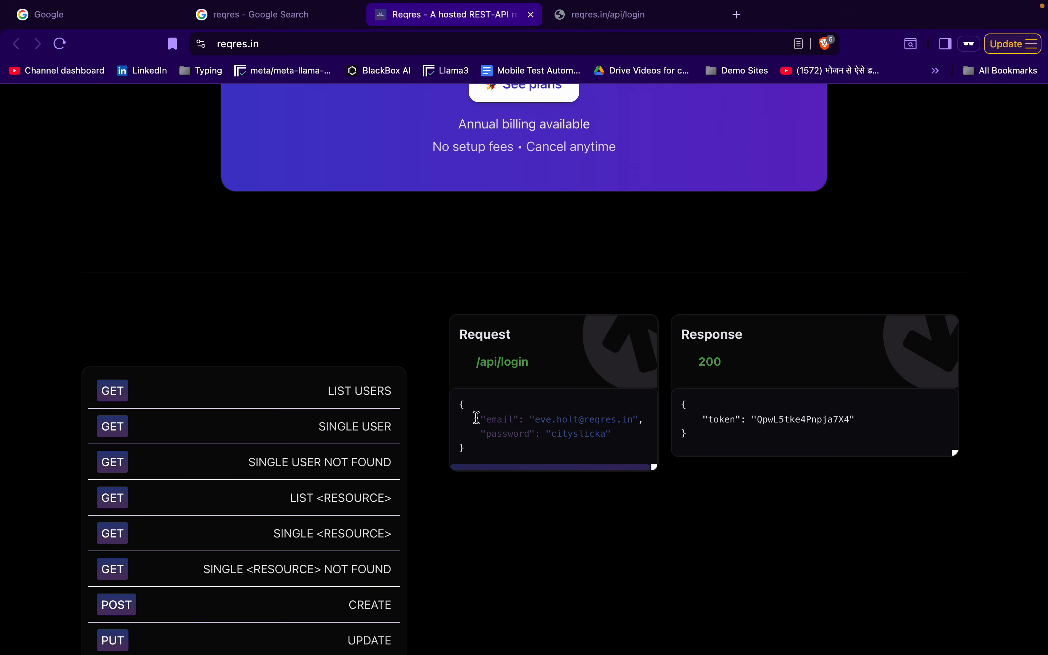
# - Switch back to Postman and rename the new request as Login
pyautogui.hotkey('ctrl', 'Left')
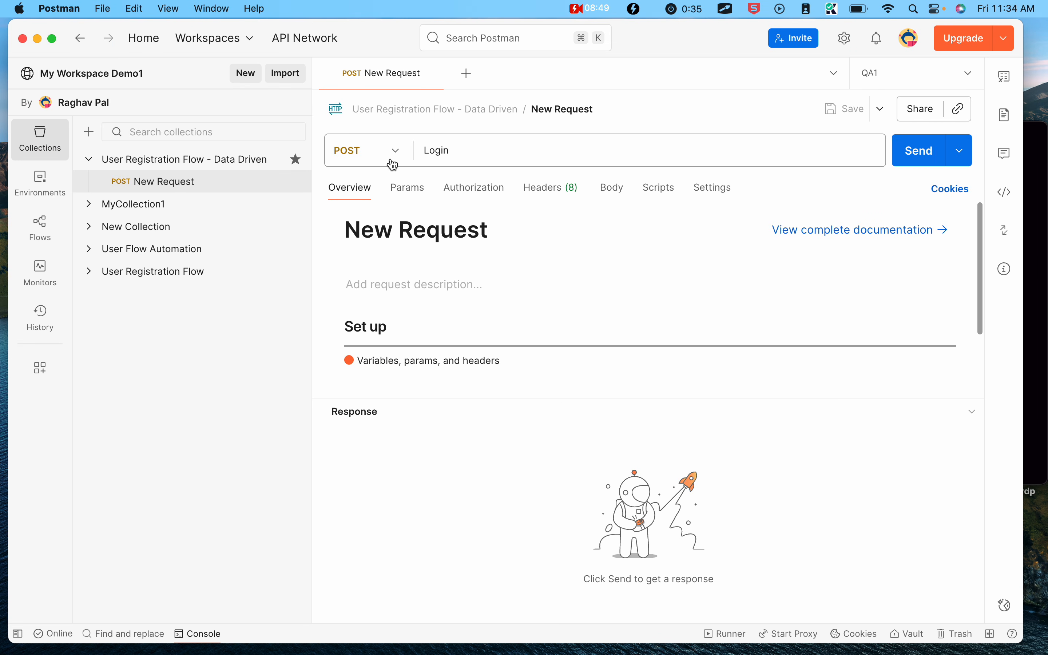
pyautogui.moveTo(465, 148); pyautogui.dragTo(419, 148)
pyautogui.click(556, 109)
pyautogui.write('Login')
pyautogui.press('Return')
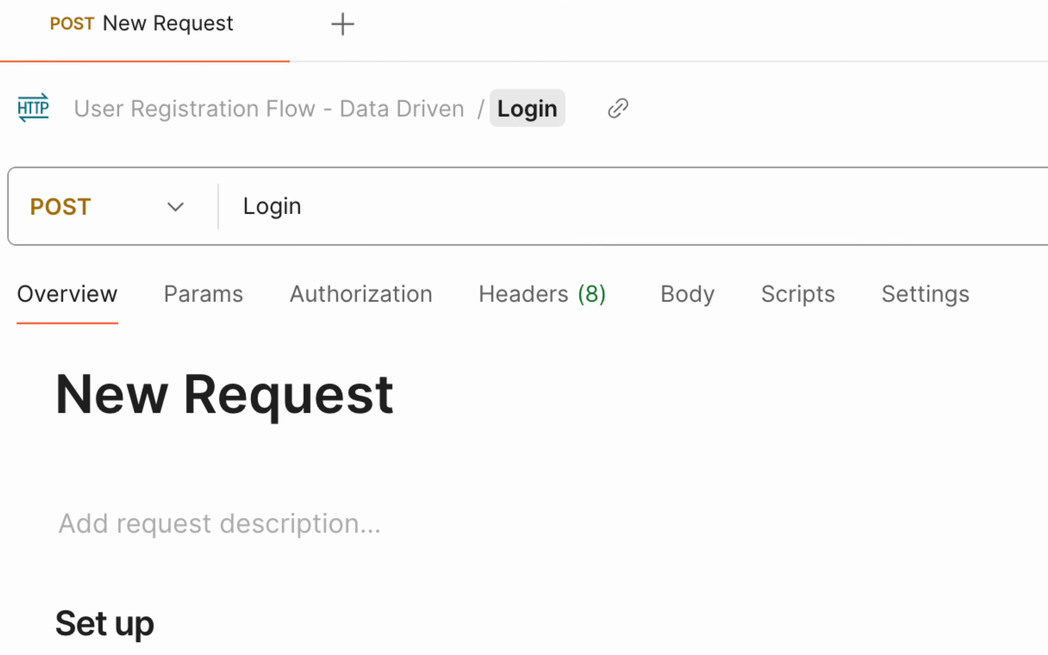
# - Replace the Login request's URL with {{baseUrl}}/api/login, using the baseUrl environment variable
pyautogui.click(327, 206)
pyautogui.moveTo(328, 206); pyautogui.dragTo(246, 210)
pyautogui.write('{{')
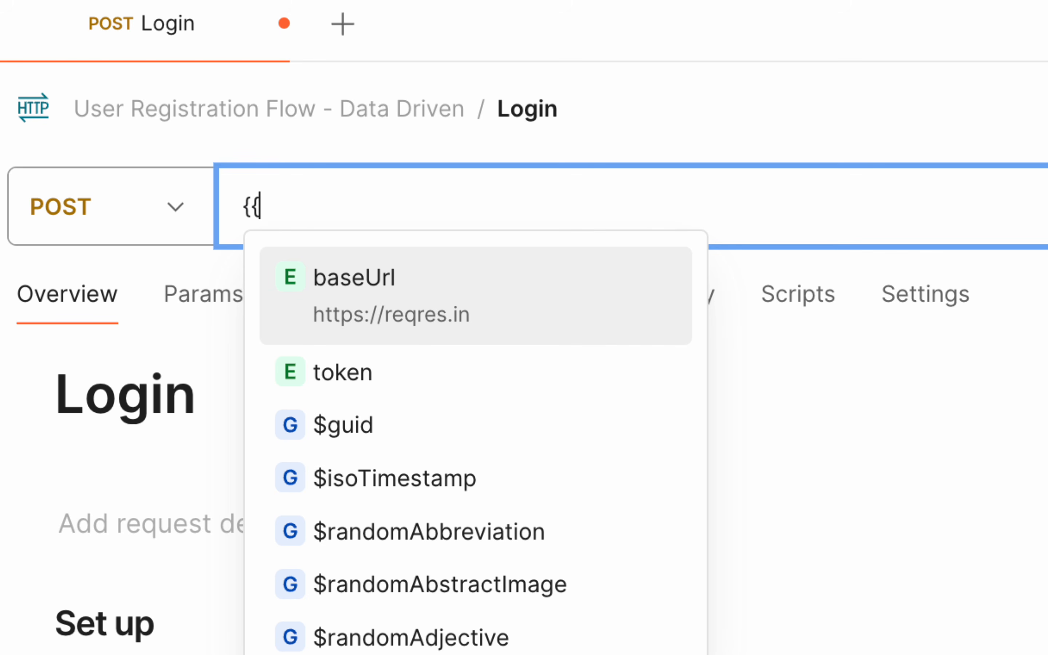
pyautogui.click(377, 289)
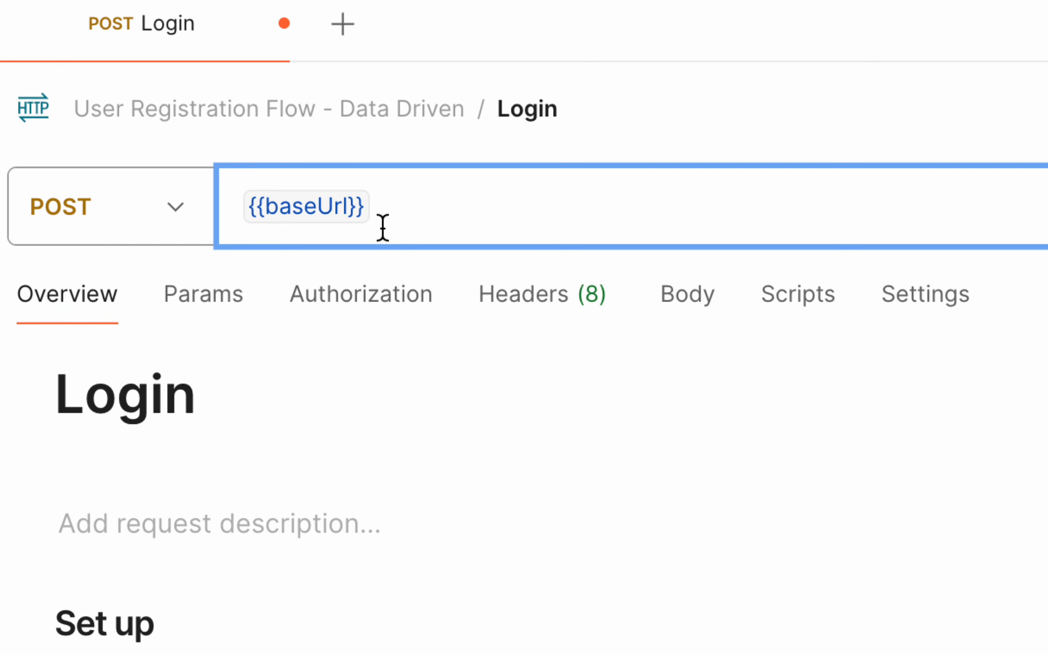
pyautogui.write('//api')
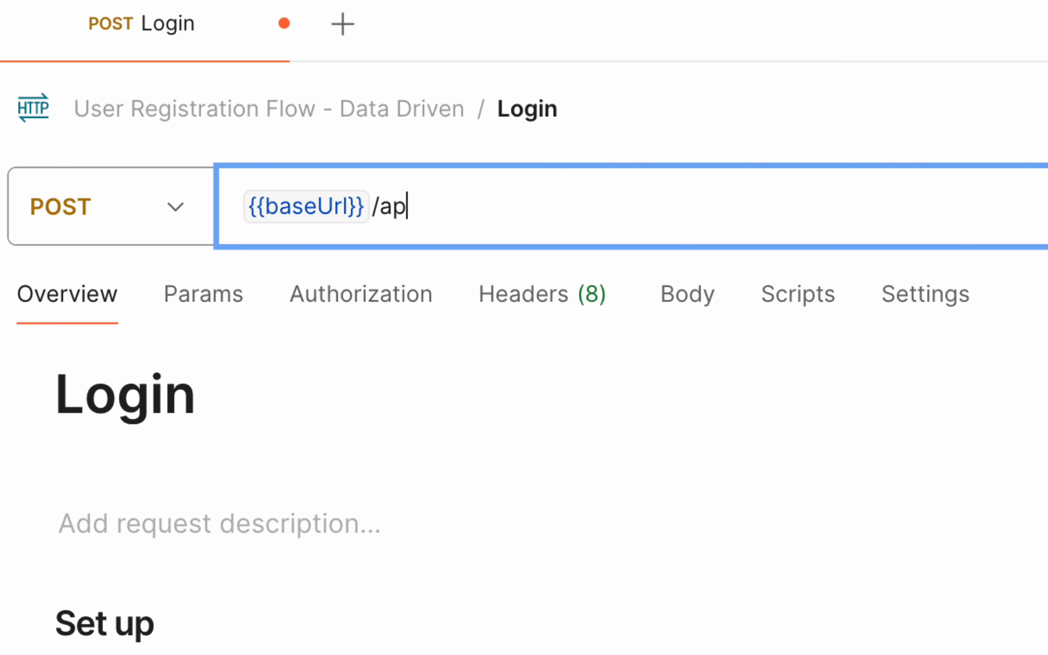
pyautogui.write('/loi')
pyautogui.press('BackSpace')
pyautogui.write('gin')
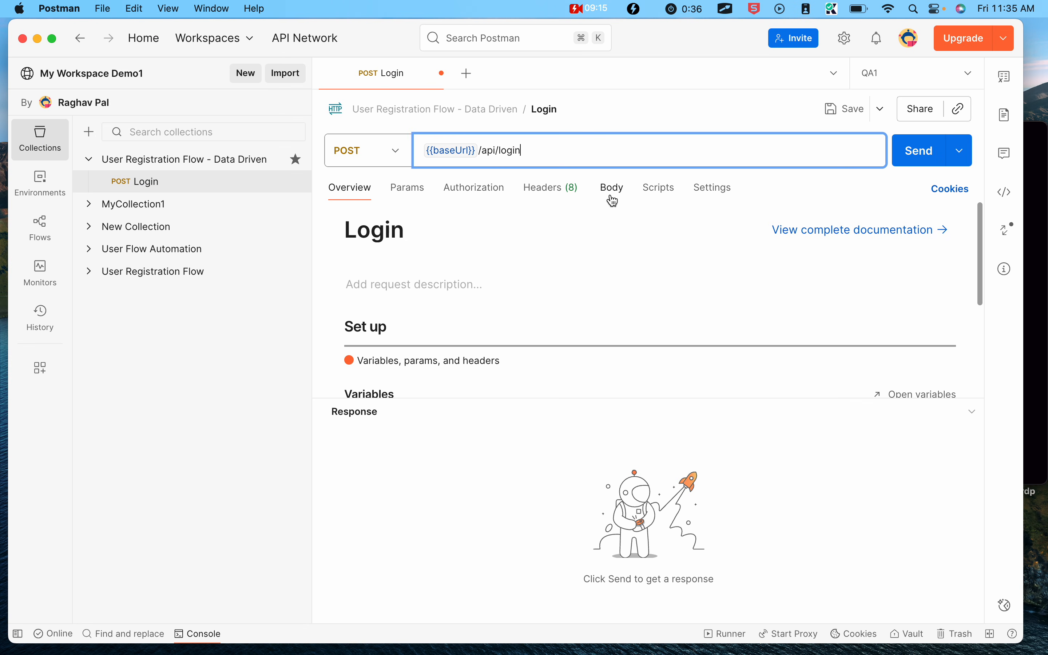
# - Set the Login request's body type to raw with JSON format
pyautogui.click(612, 199)
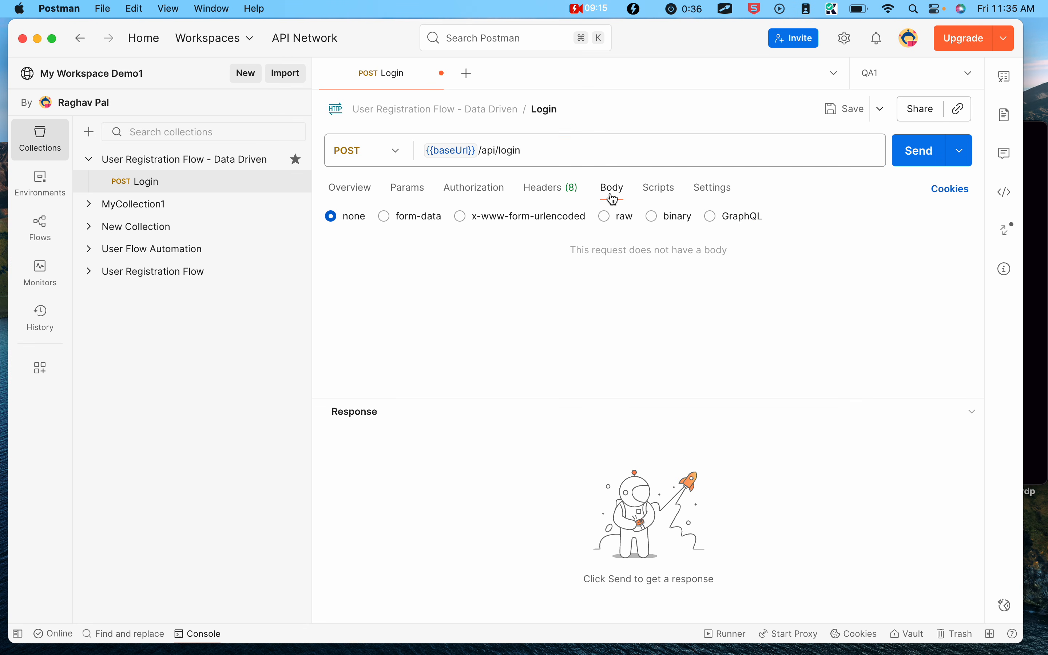
pyautogui.click(603, 218)
pyautogui.click(801, 216)
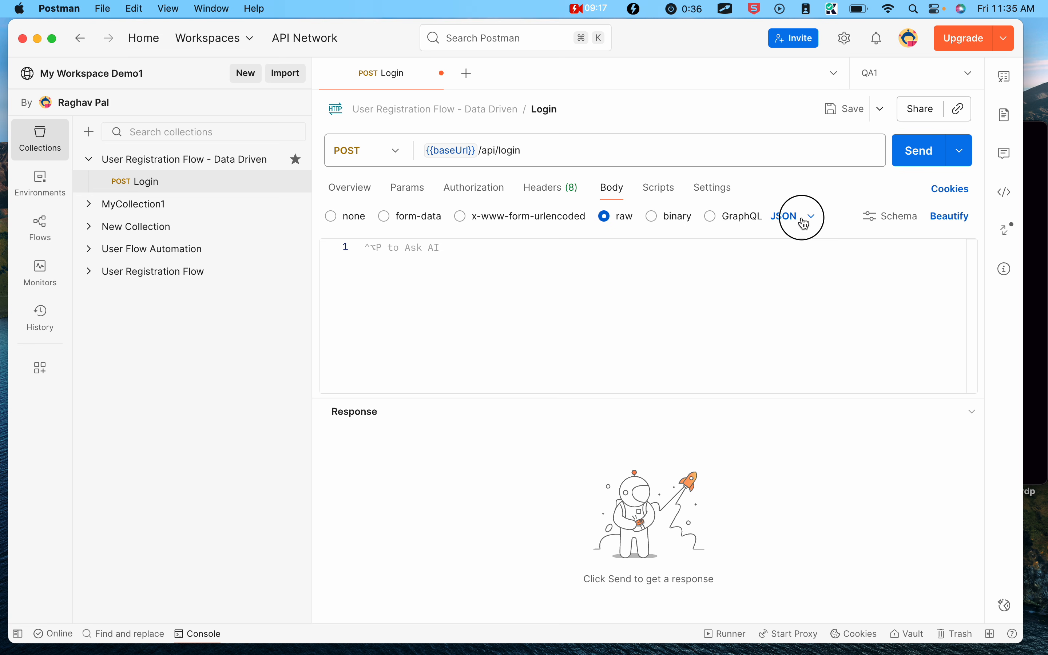
pyautogui.click(603, 325)
# - Copy the sample login JSON with its email and password from the Reqres page into the request body and beautify it
pyautogui.hotkey('ctrl', 'Right')
pyautogui.moveTo(469, 463); pyautogui.dragTo(453, 405)
pyautogui.hotkey('ctrl', 'c')
pyautogui.hotkey('ctrl', 'Left')
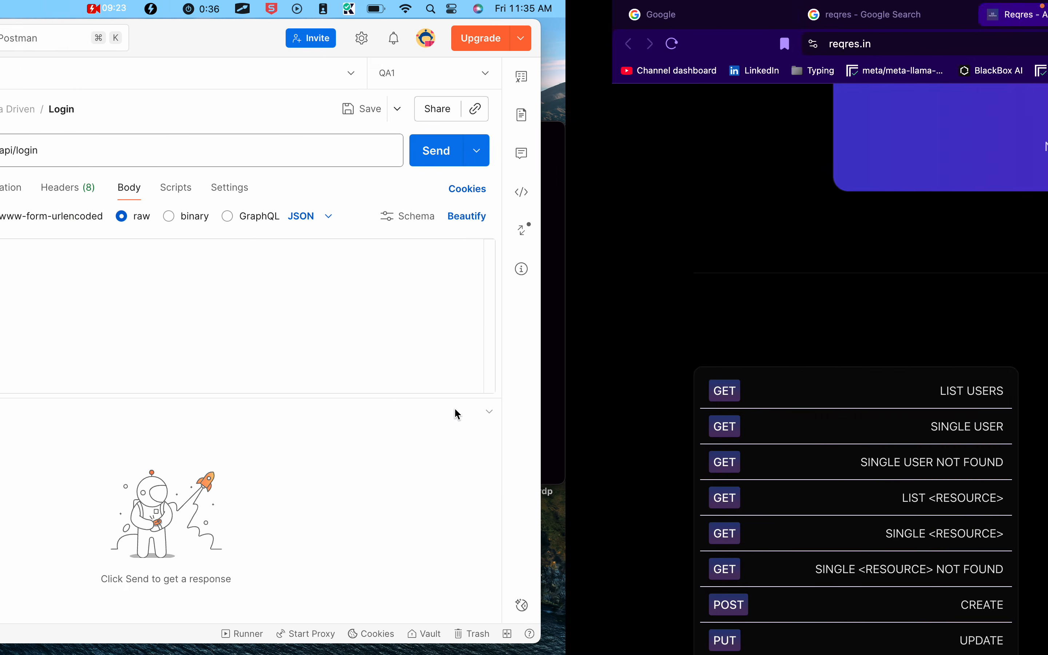
pyautogui.click(385, 276)
pyautogui.hotkey('ctrl', 'v')
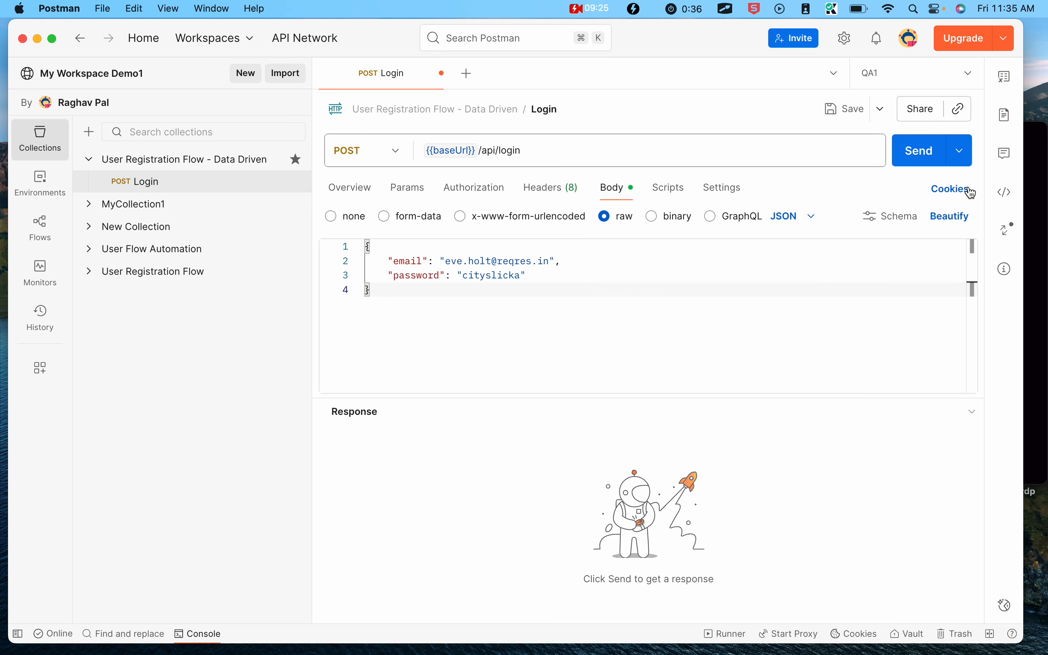
pyautogui.click(948, 218)
# - Switch to the slides, check the planned Login request and the Step 4 heading, and return to Postman
pyautogui.hotkey('ctrl', 'Left')
pyautogui.click(618, 275)
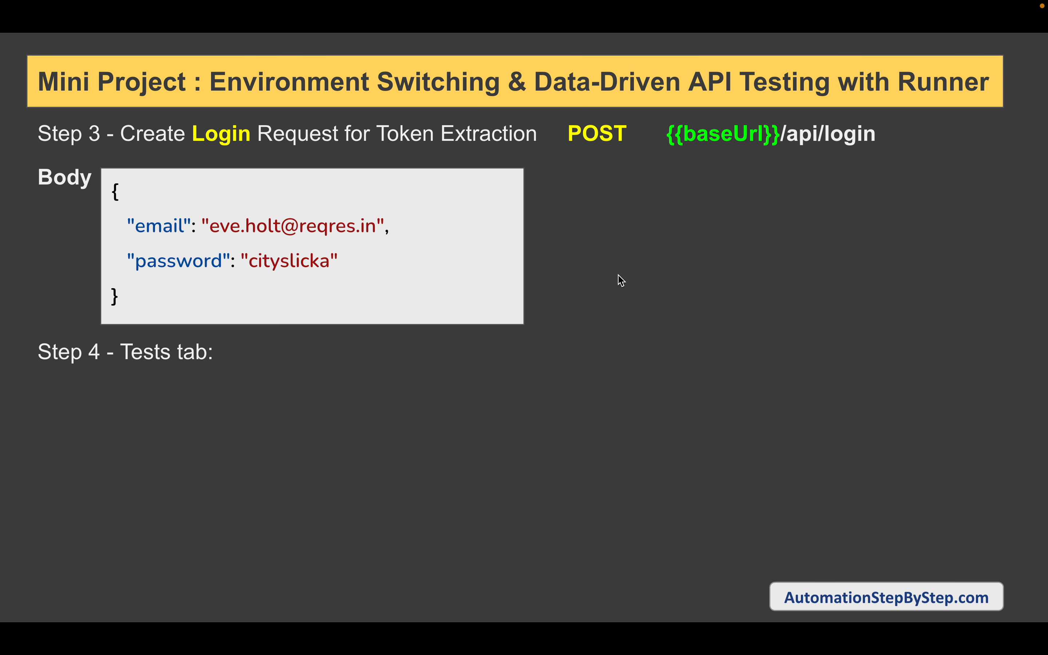
pyautogui.hotkey('ctrl', 'Right')
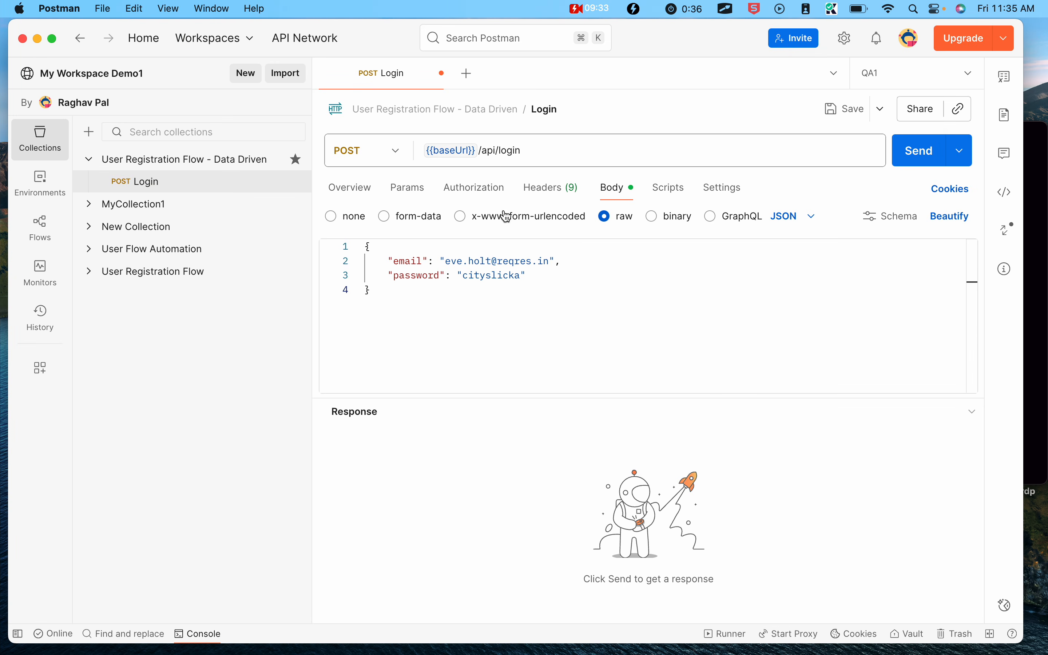
# - Switch to the browser, open the Reqres free API key page in a separate tab, and find the header usage instructions
pyautogui.click(478, 190)
pyautogui.hotkey('ctrl', 'Right')
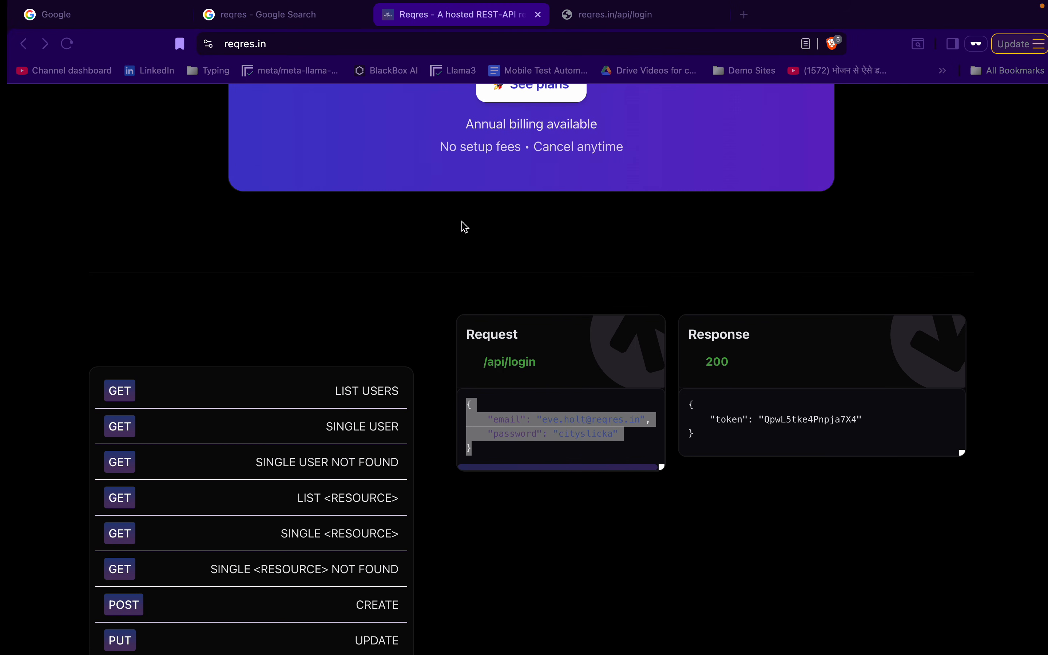
pyautogui.scroll(3, 465, 226)
pyautogui.scroll(20, 464, 226)
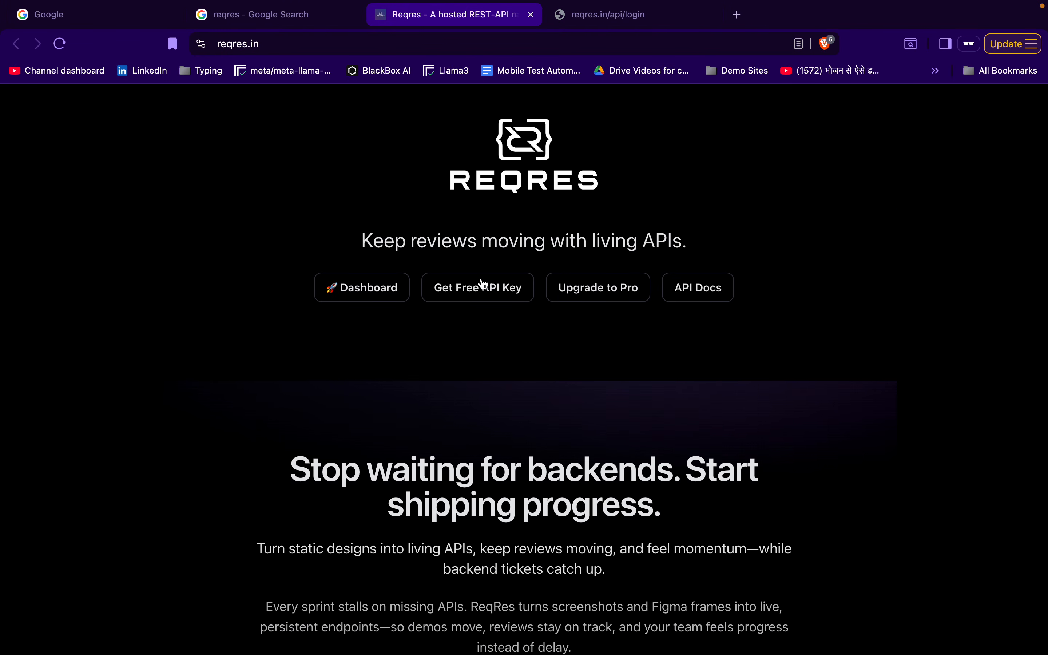
pyautogui.keyDown('super'); pyautogui.click(478, 295); pyautogui.keyUp('super')
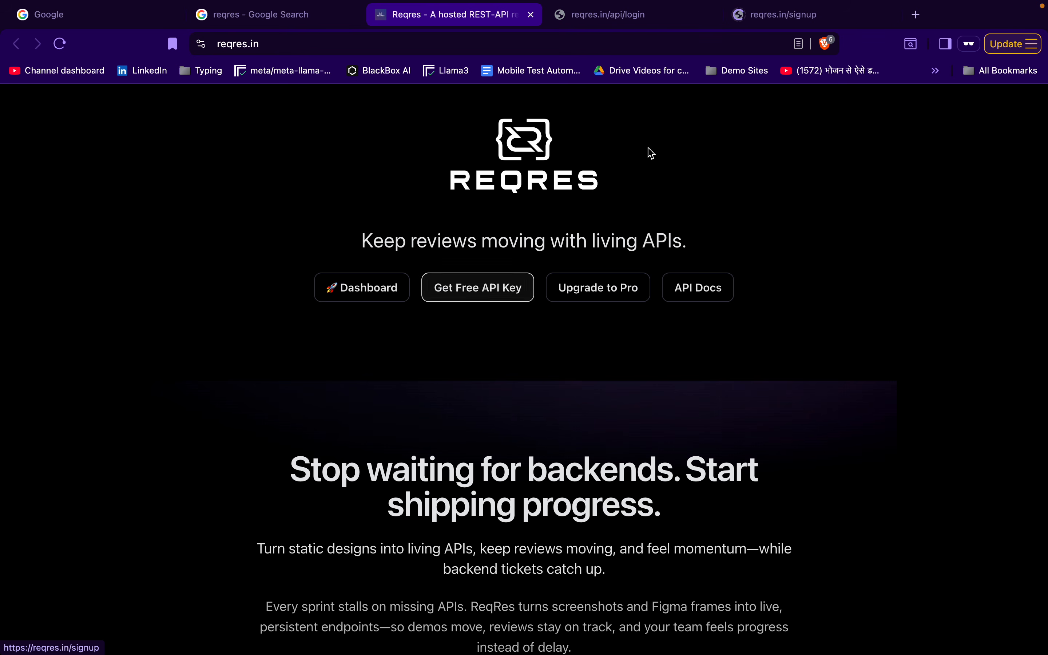
pyautogui.click(795, 20)
pyautogui.moveTo(795, 19); pyautogui.dragTo(640, 18)
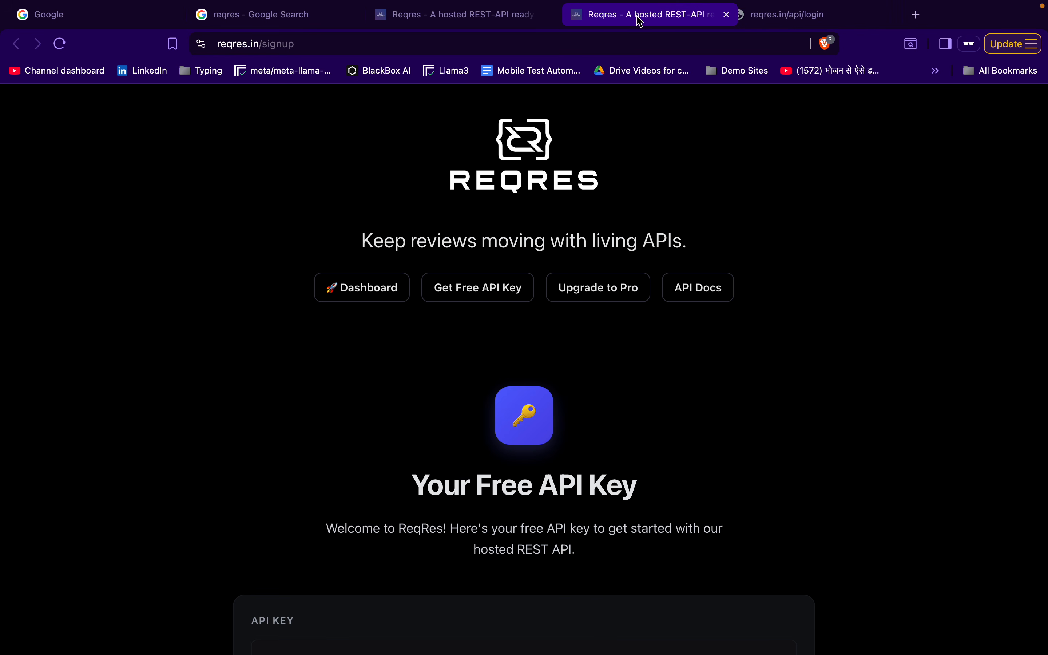
pyautogui.scroll(-2, 516, 342)
pyautogui.scroll(-10, 516, 342)
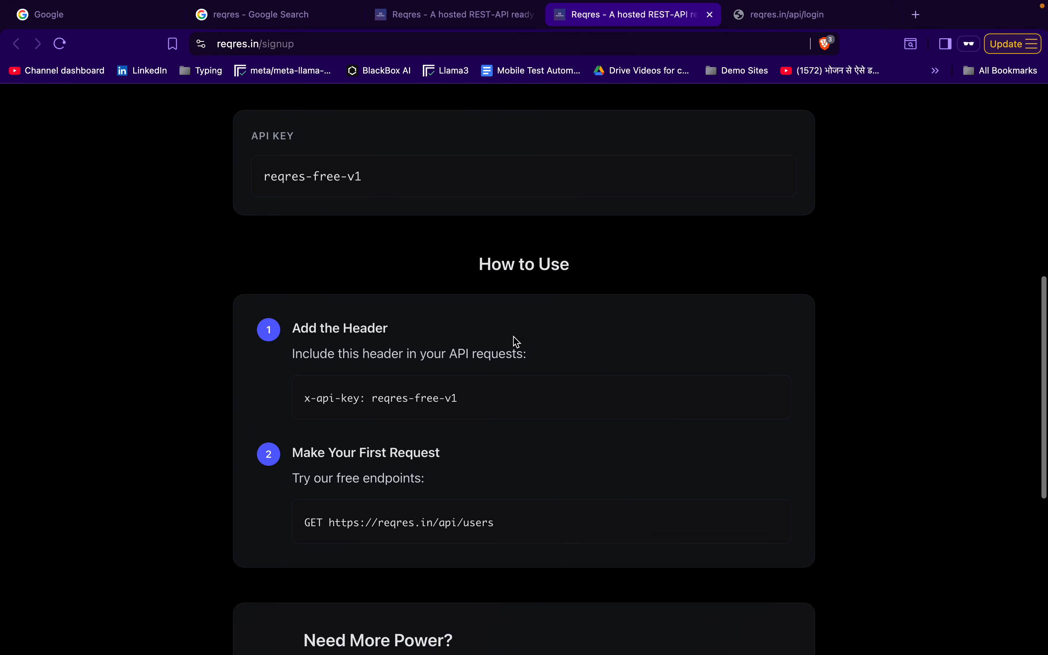
# - Copy the x-api-key header name into the Login request's headers in Postman, enter the API key as its value, and save the request
pyautogui.moveTo(362, 357); pyautogui.dragTo(289, 359)
pyautogui.press('super+c')
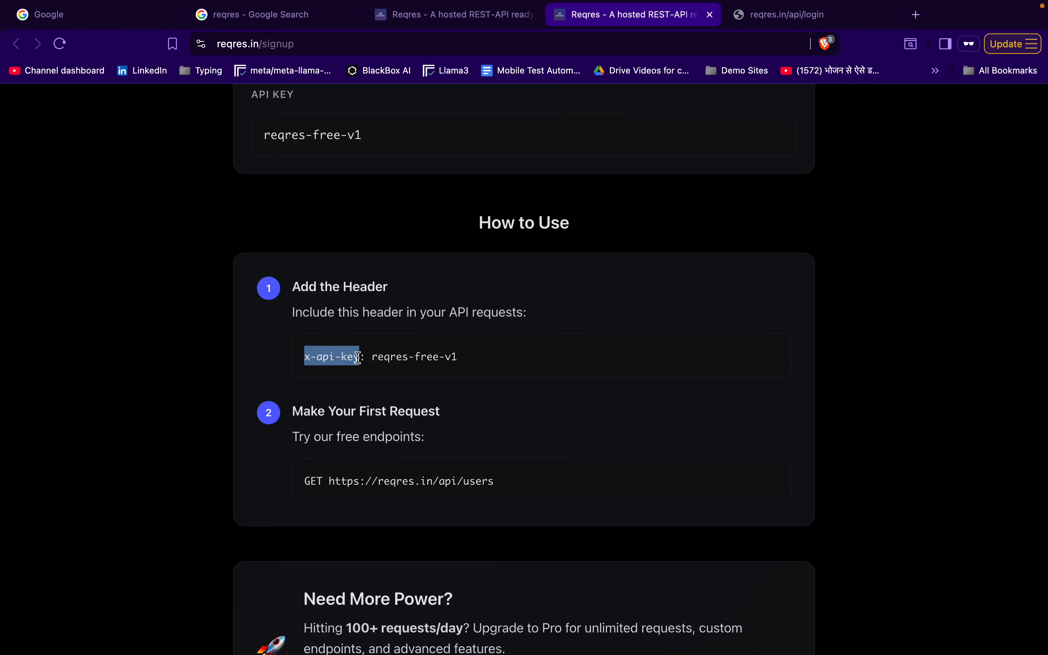
pyautogui.hotkey('ctrl', 'Left')
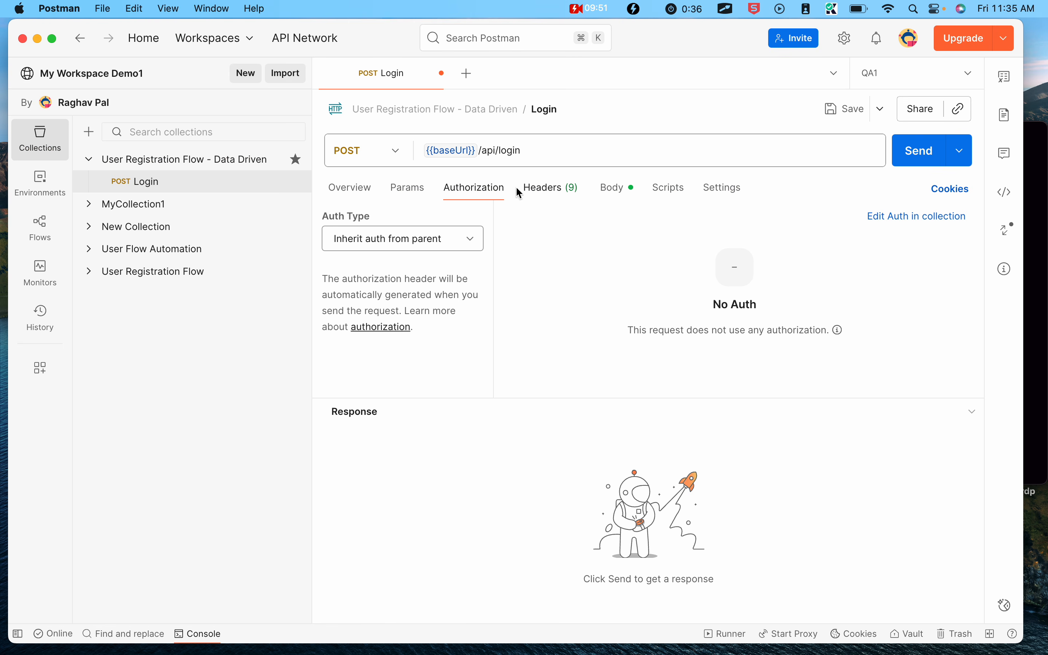
pyautogui.click(547, 198)
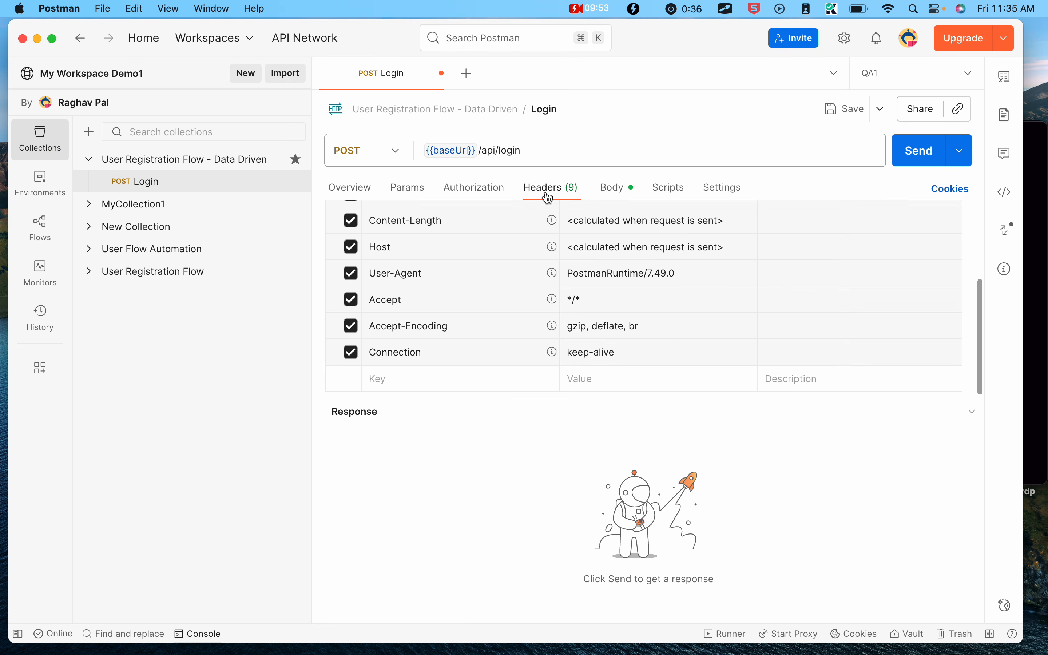
pyautogui.click(381, 384)
pyautogui.press('super+v')
pyautogui.click(594, 363)
pyautogui.click(594, 382)
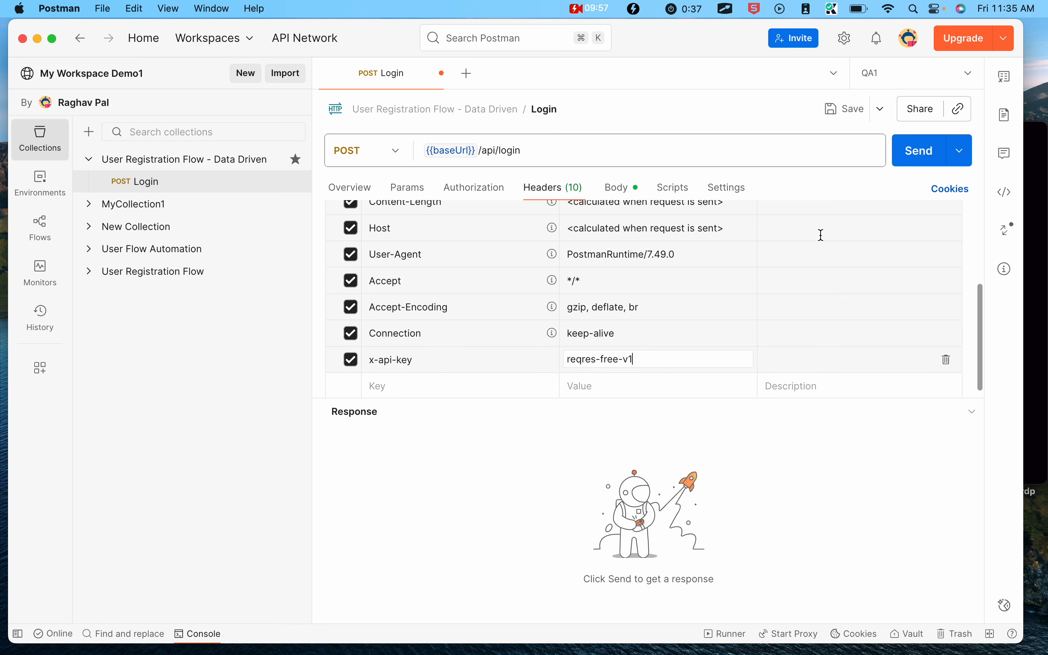
pyautogui.click(844, 109)
# - Switch to the browser, compare the header name and value in the Reqres instructions, and return to Postman
pyautogui.hotkey('ctrl', 'Right')
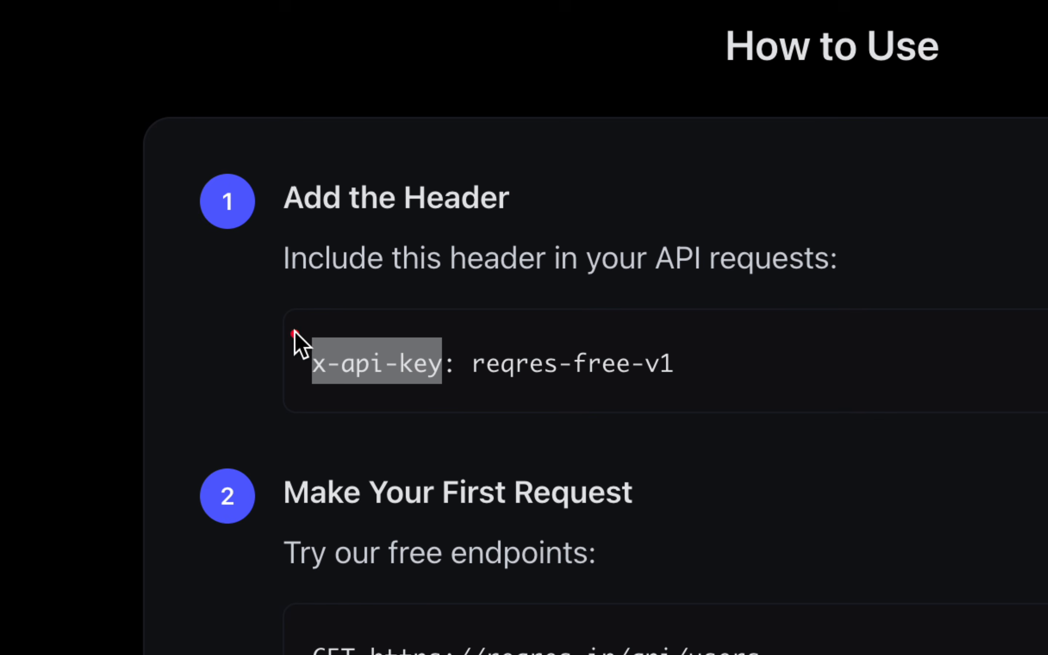
pyautogui.moveTo(296, 342)
pyautogui.mouseDown()
pyautogui.moveTo(362, 364)
pyautogui.moveTo(399, 349)
pyautogui.mouseUp()
pyautogui.moveTo(537, 351); pyautogui.dragTo(763, 400)
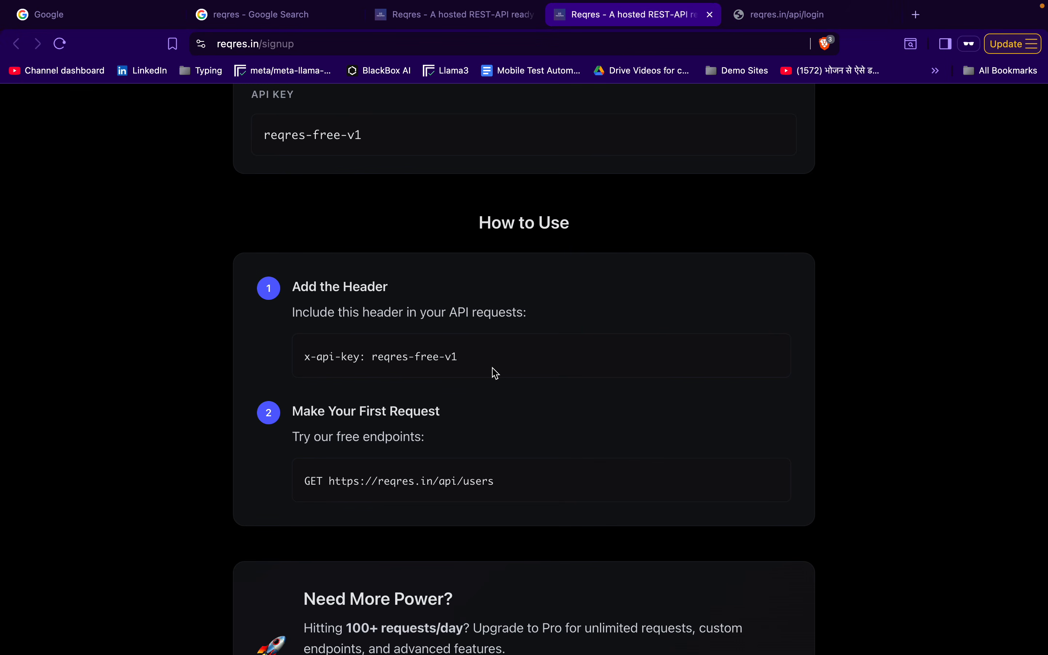
pyautogui.hotkey('ctrl', 'Left')
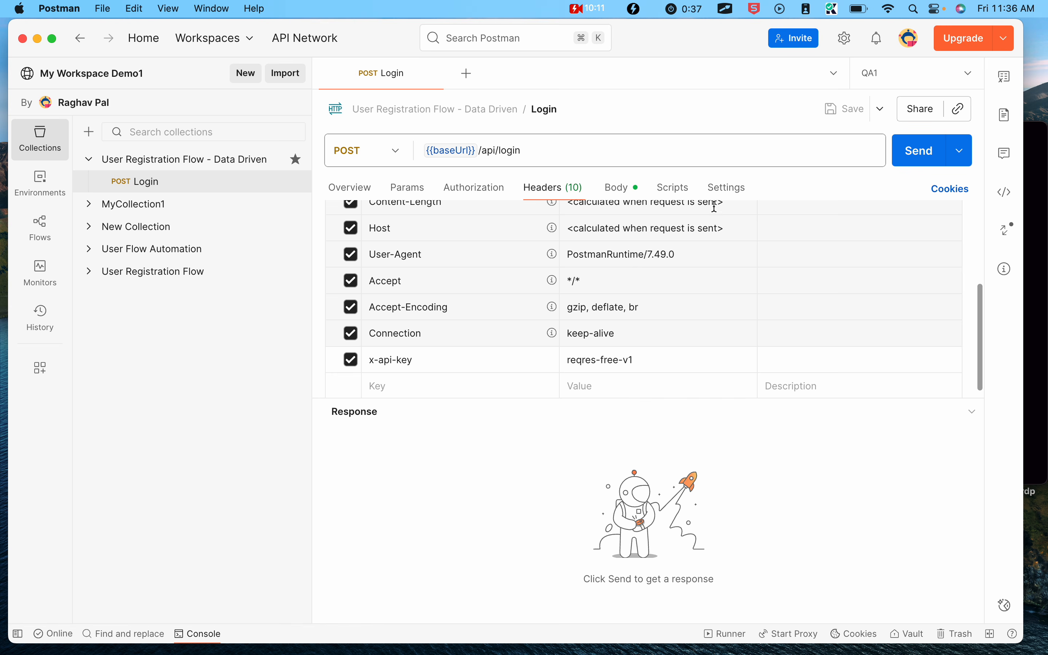
# - Send the Login request and examine the response body and status code
pyautogui.click(913, 161)
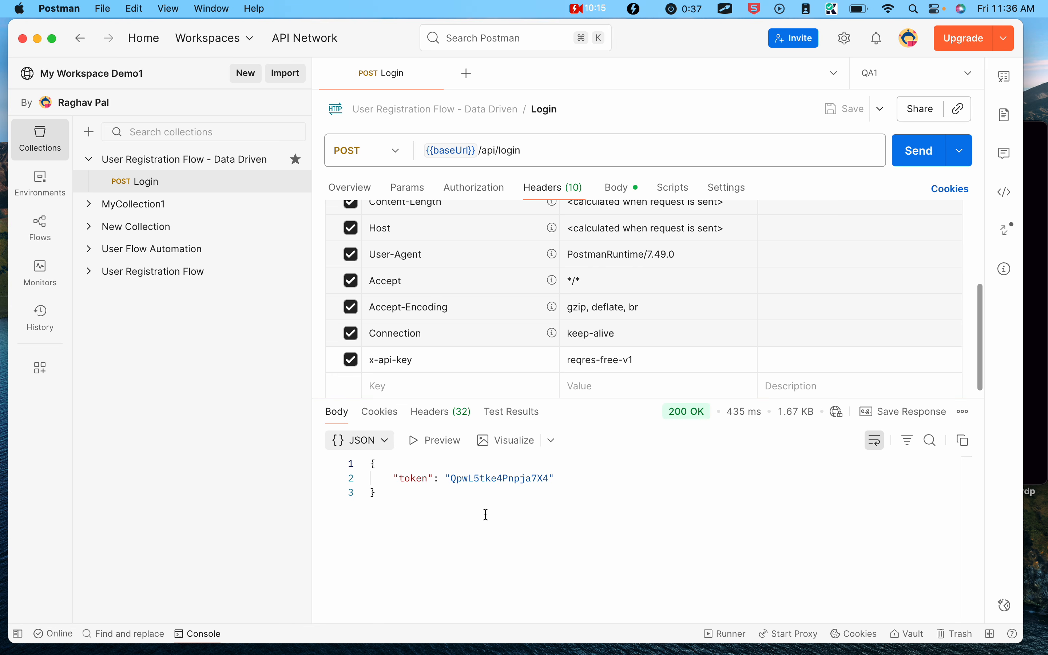
pyautogui.moveTo(400, 491); pyautogui.dragTo(361, 464)
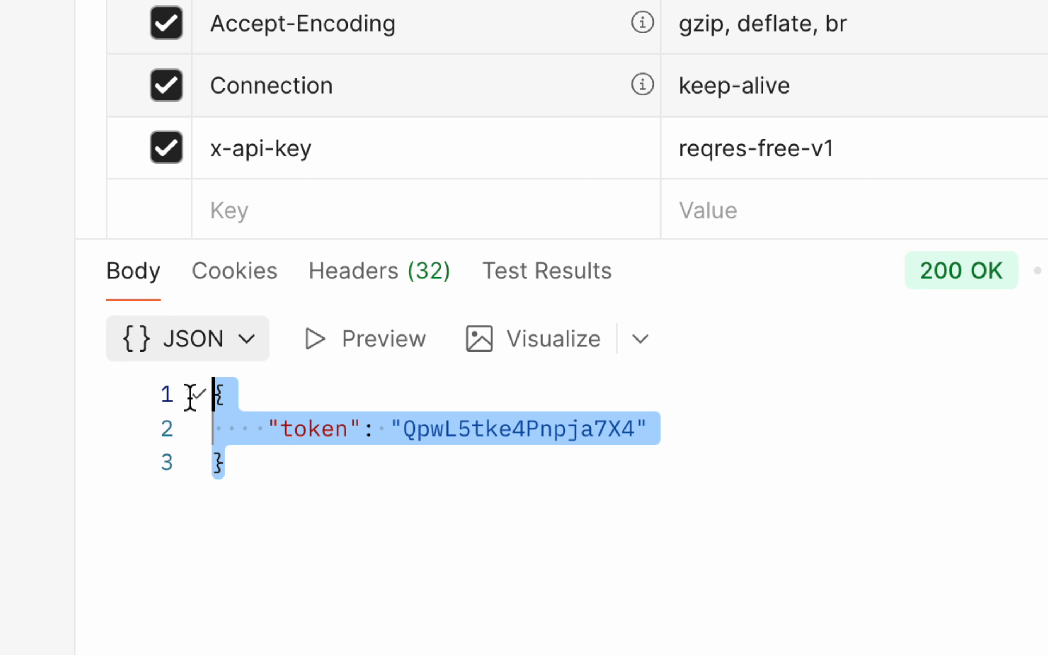
pyautogui.moveTo(929, 265)
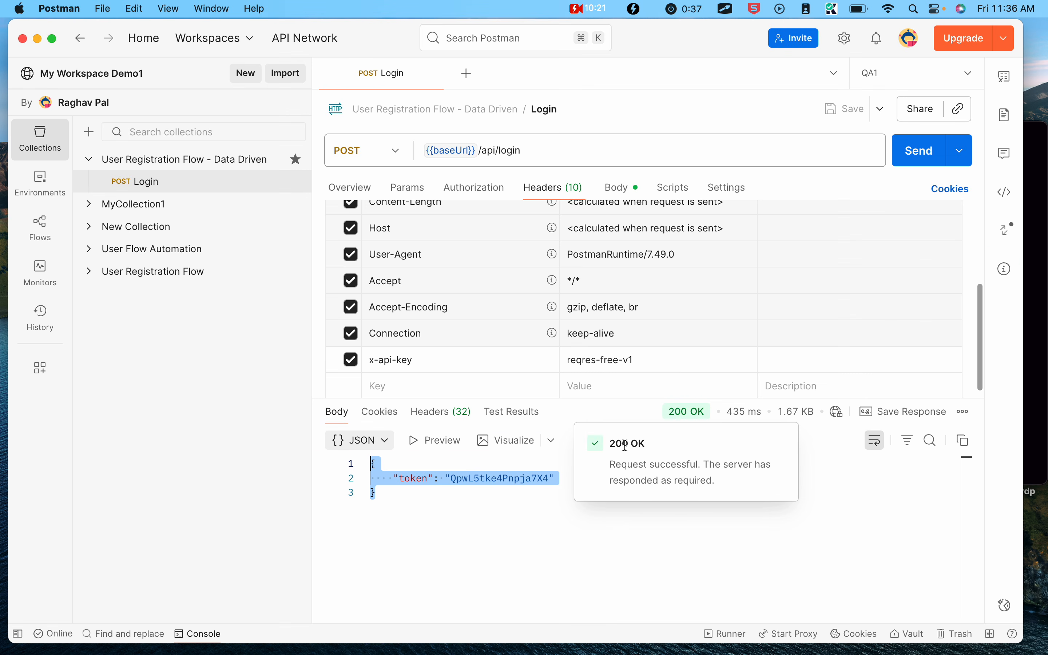
# - Switch to the slides, reveal the Step 4 test script, examine it, and return to Postman
pyautogui.hotkey('ctrl', 'Left')
pyautogui.click(624, 432)
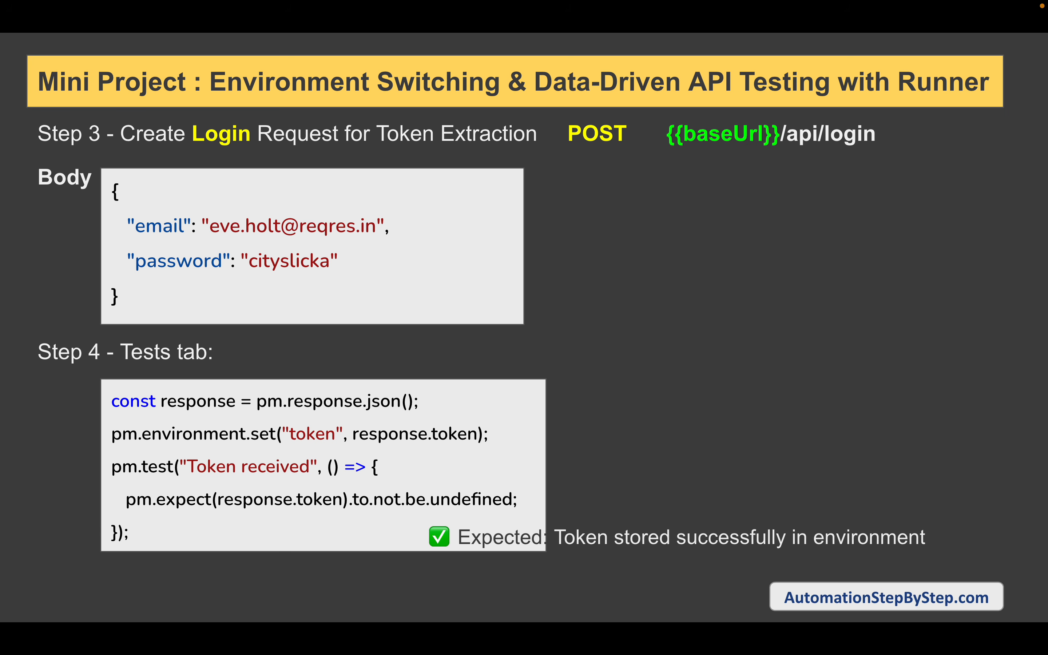
pyautogui.moveTo(108, 391)
pyautogui.mouseDown()
pyautogui.moveTo(468, 470)
pyautogui.moveTo(552, 552)
pyautogui.moveTo(545, 546)
pyautogui.mouseUp()
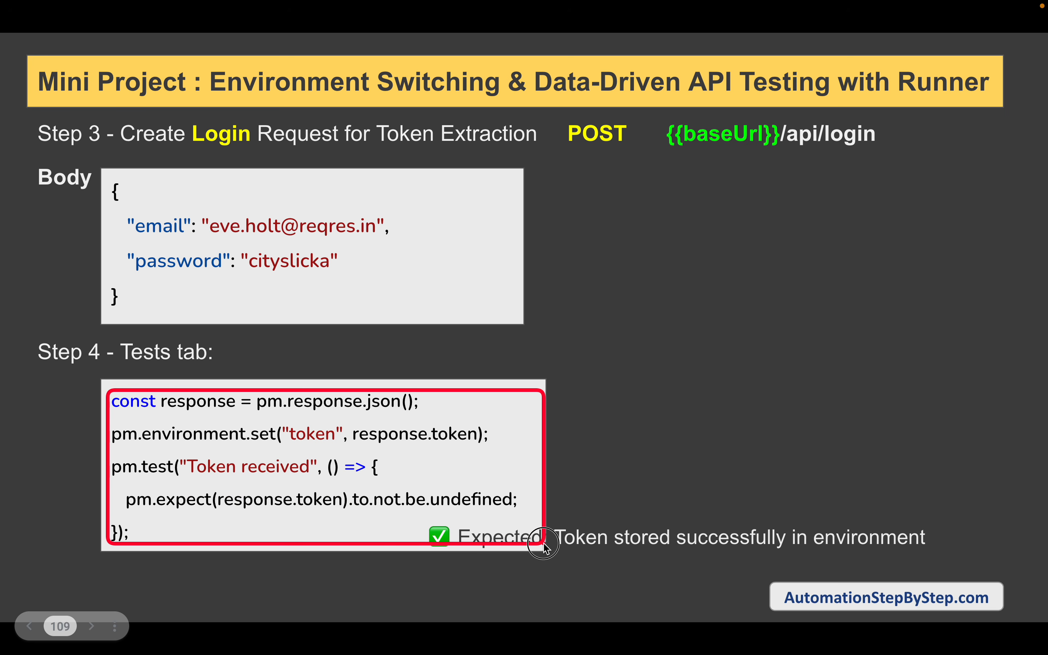
pyautogui.hotkey('ctrl', 'Right')
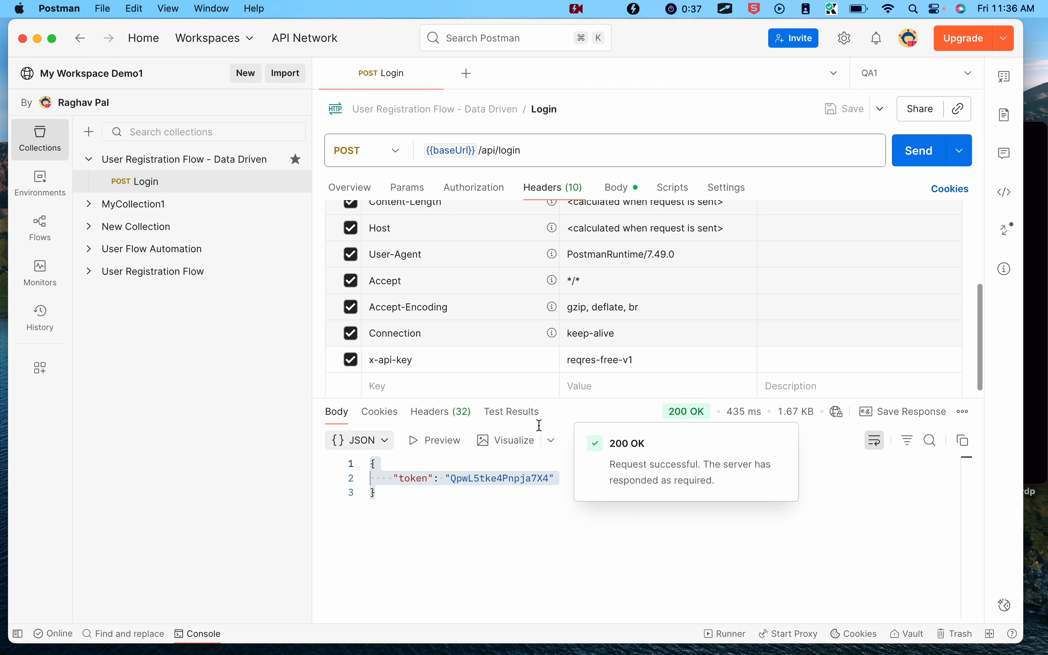
# - Open the Login request's post-response script editor and check the token line in the response body
pyautogui.click(673, 194)
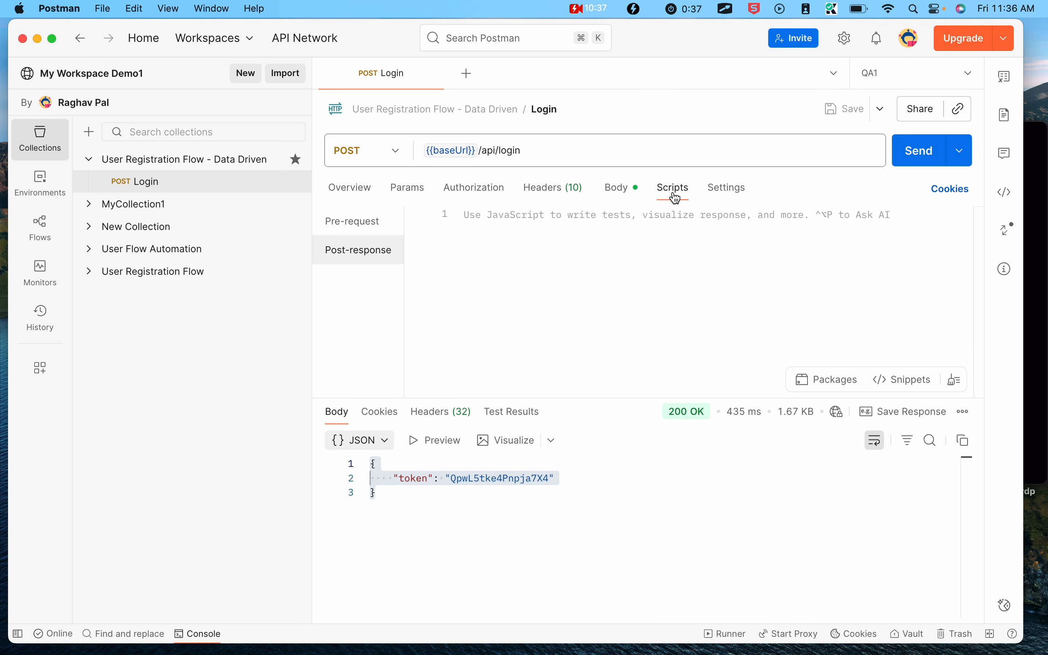
pyautogui.click(352, 227)
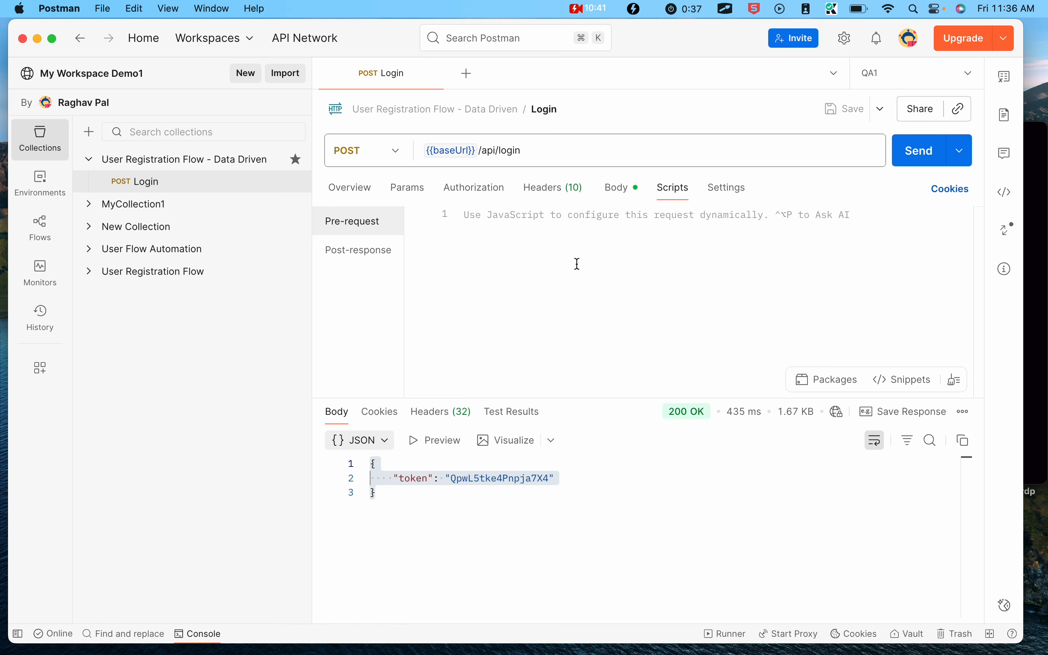
pyautogui.click(359, 254)
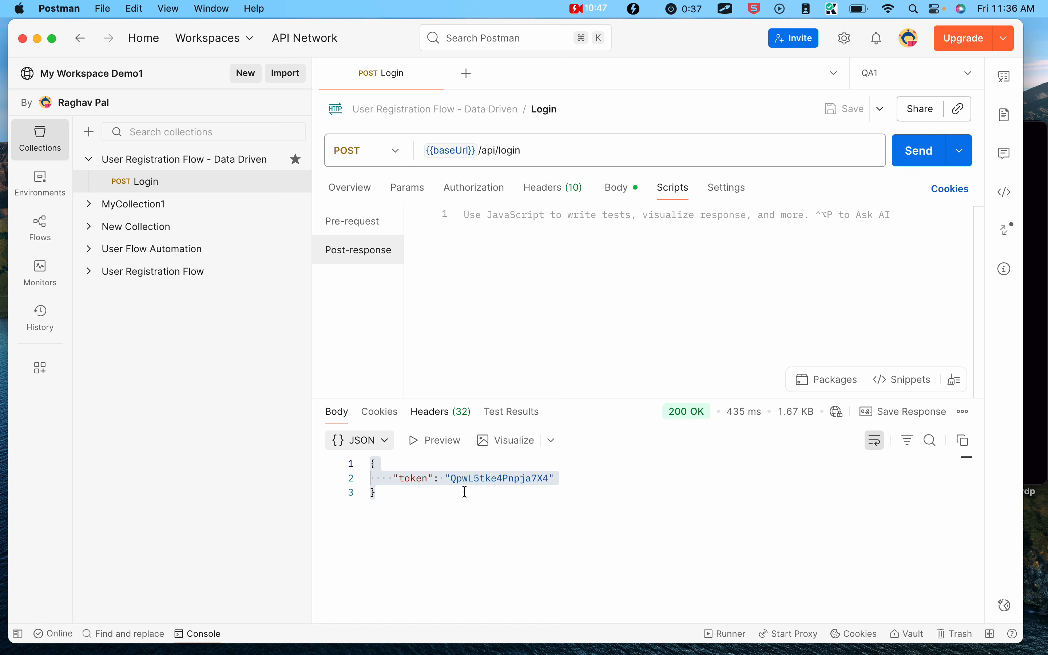
pyautogui.click(533, 484)
pyautogui.moveTo(566, 477); pyautogui.dragTo(375, 479)
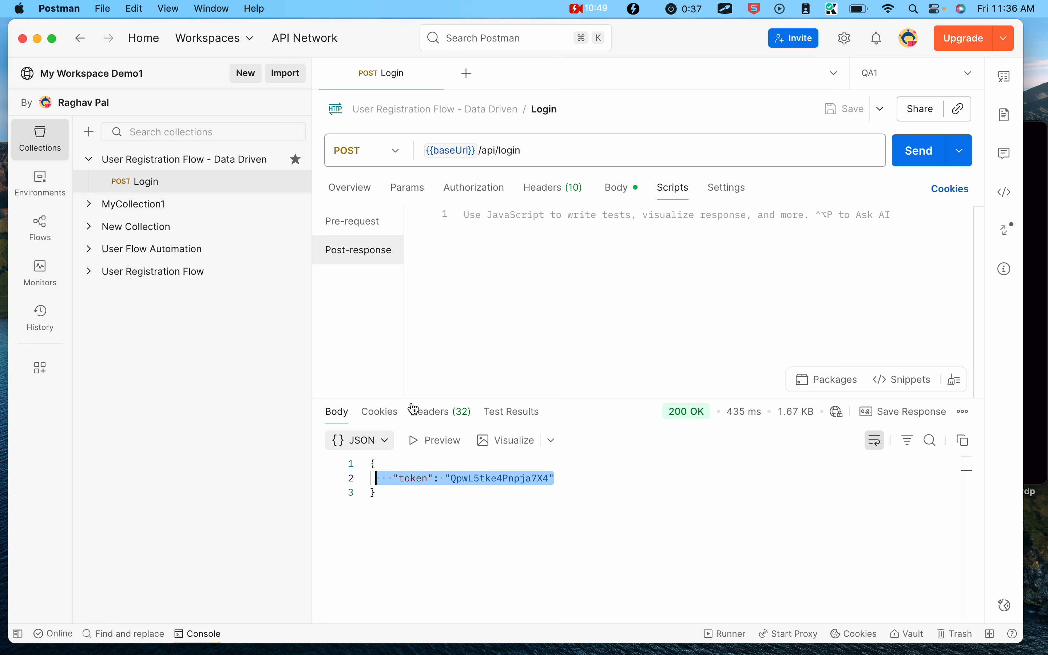
pyautogui.click(550, 221)
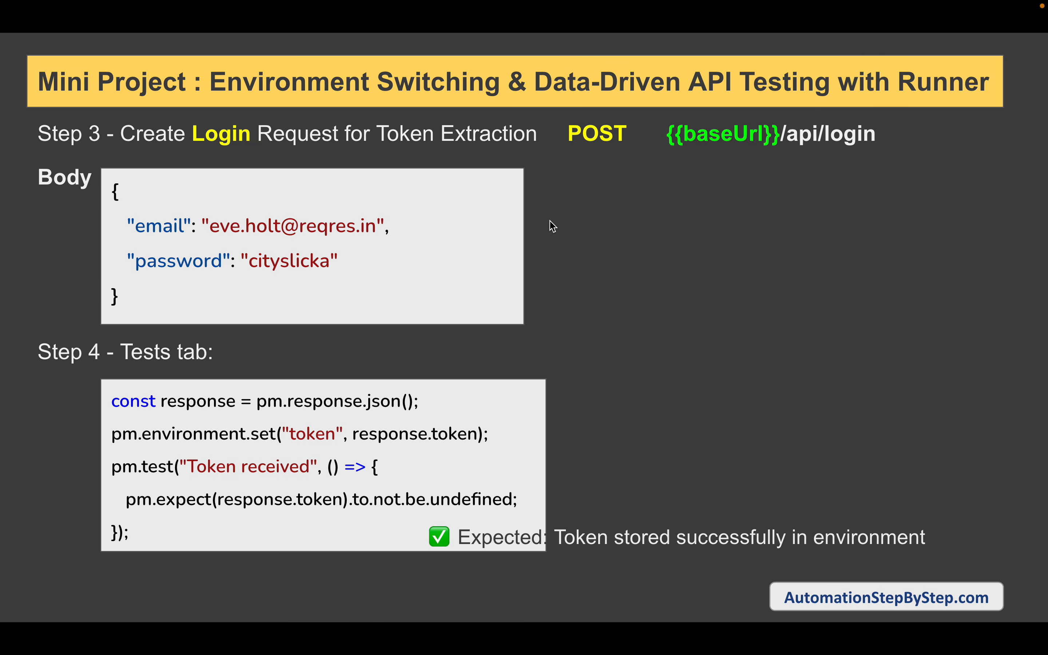
# - Examine the response-parsing and token-setting lines of the Step 4 test script on the slide, and return to Postman
pyautogui.moveTo(110, 384)
pyautogui.mouseDown()
pyautogui.moveTo(402, 533)
pyautogui.moveTo(532, 539)
pyautogui.mouseUp()
pyautogui.moveTo(250, 392); pyautogui.dragTo(435, 415)
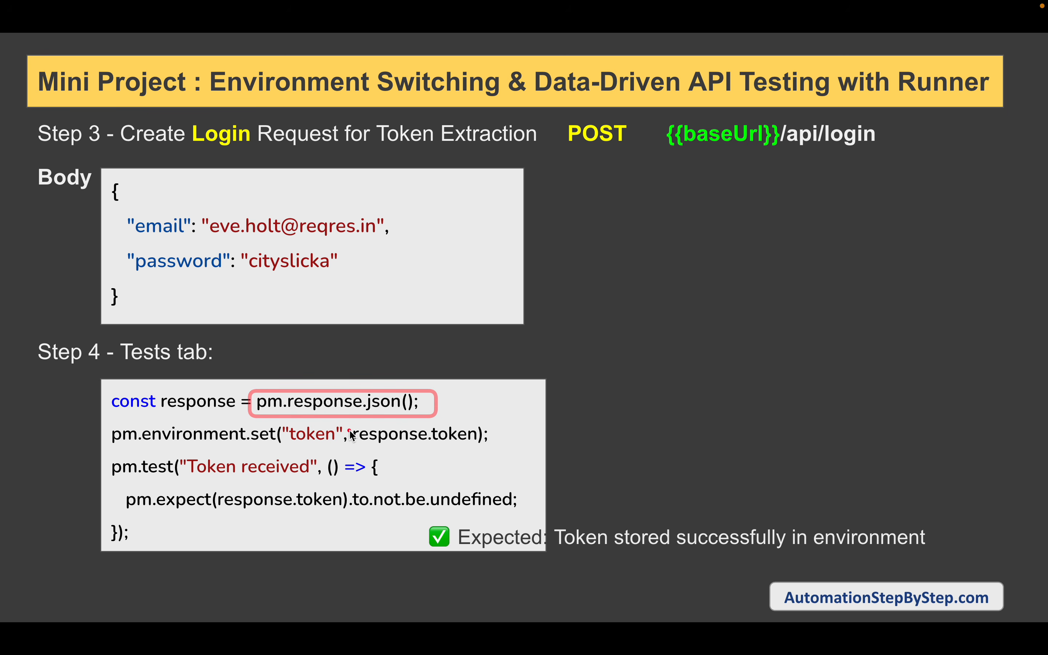
pyautogui.moveTo(347, 421); pyautogui.dragTo(494, 453)
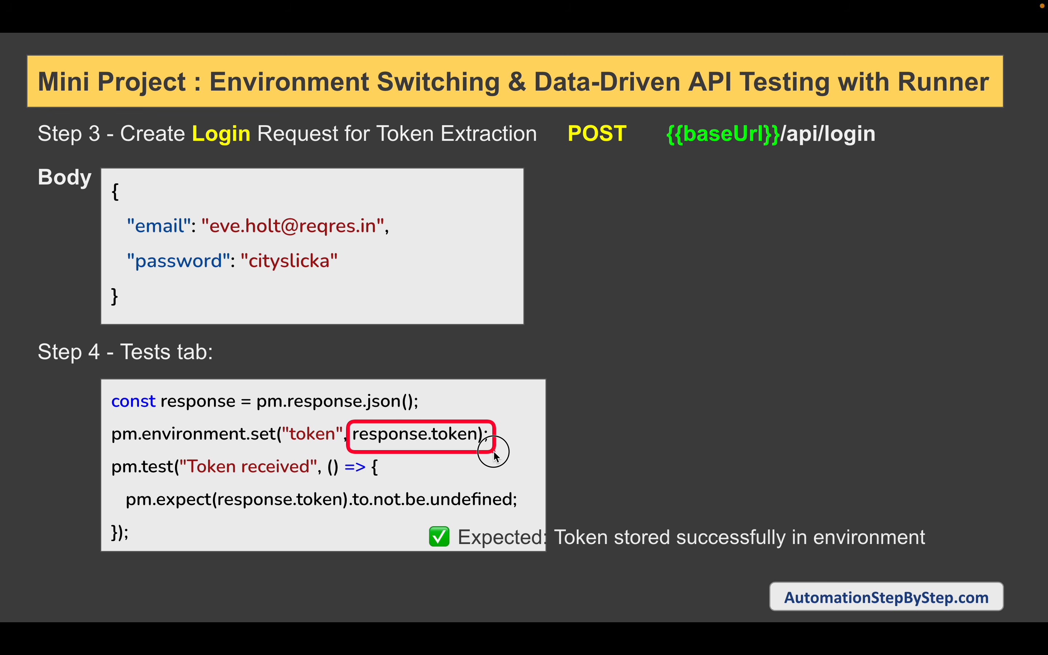
pyautogui.moveTo(277, 420); pyautogui.dragTo(349, 452)
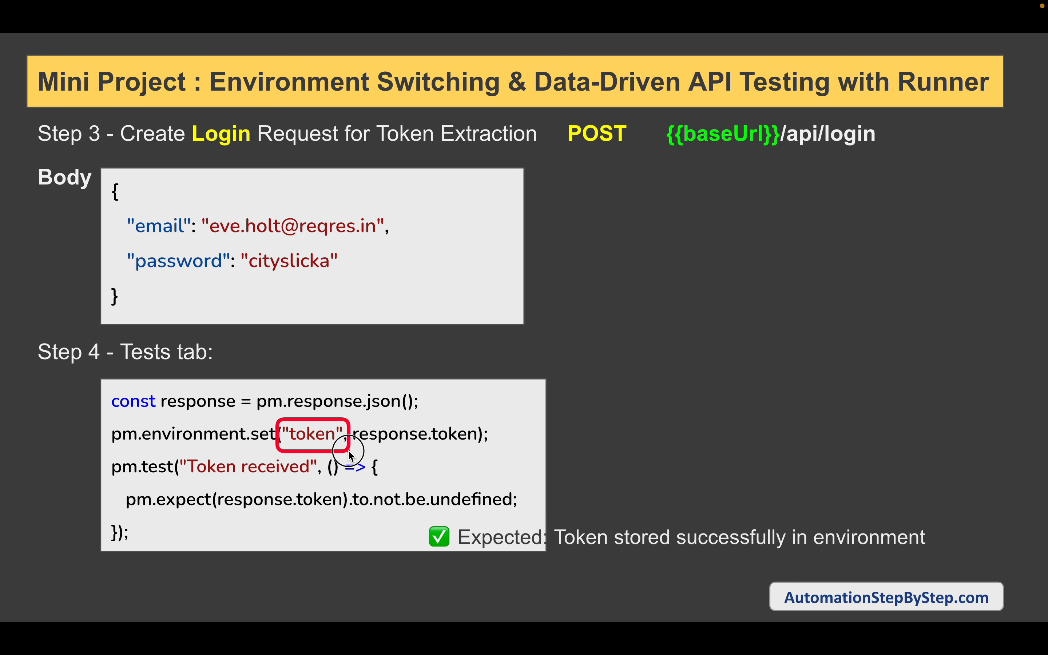
pyautogui.hotkey('ctrl', 'Right')
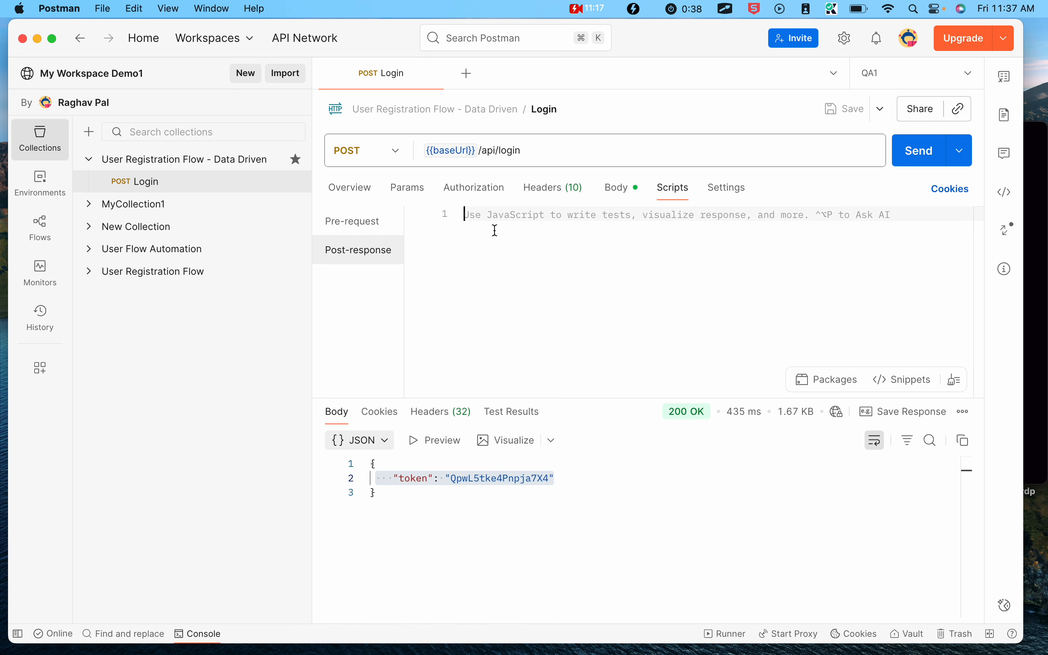
# - Start the Login post-response script with the line const response = pm.response.json();
pyautogui.write('const ')
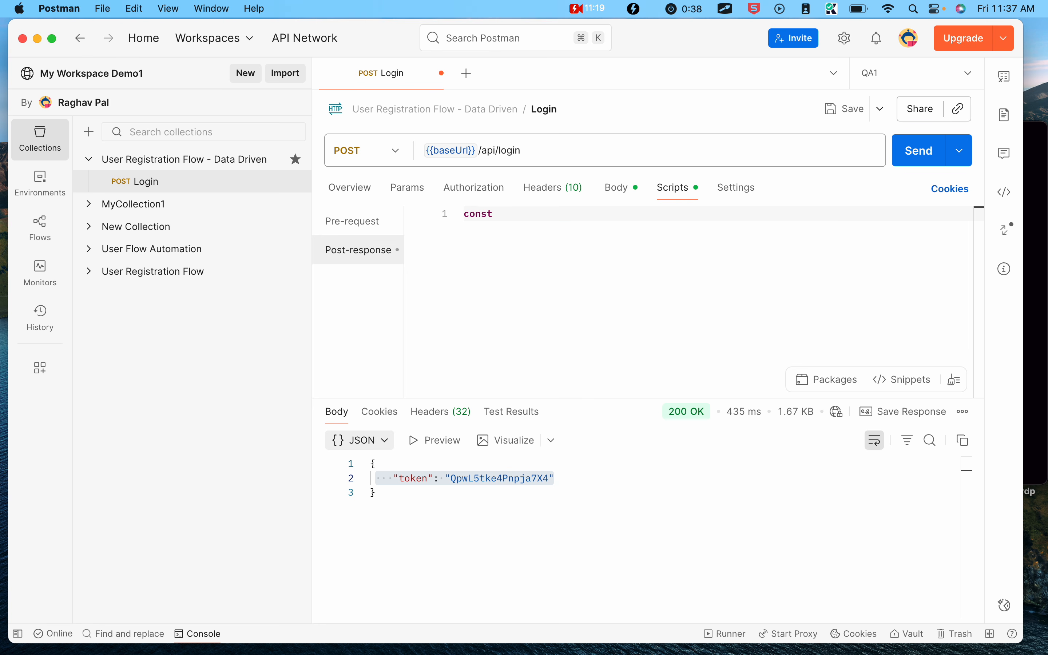
pyautogui.write('token')
pyautogui.press('BackSpace')
pyautogui.write('response')
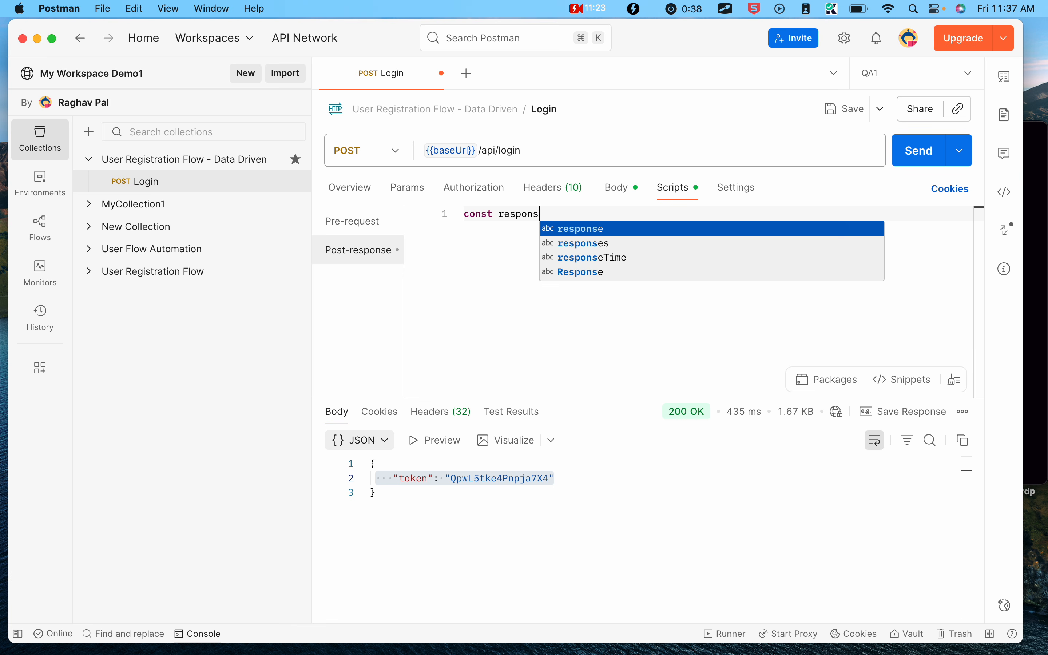
pyautogui.write(' = pm')
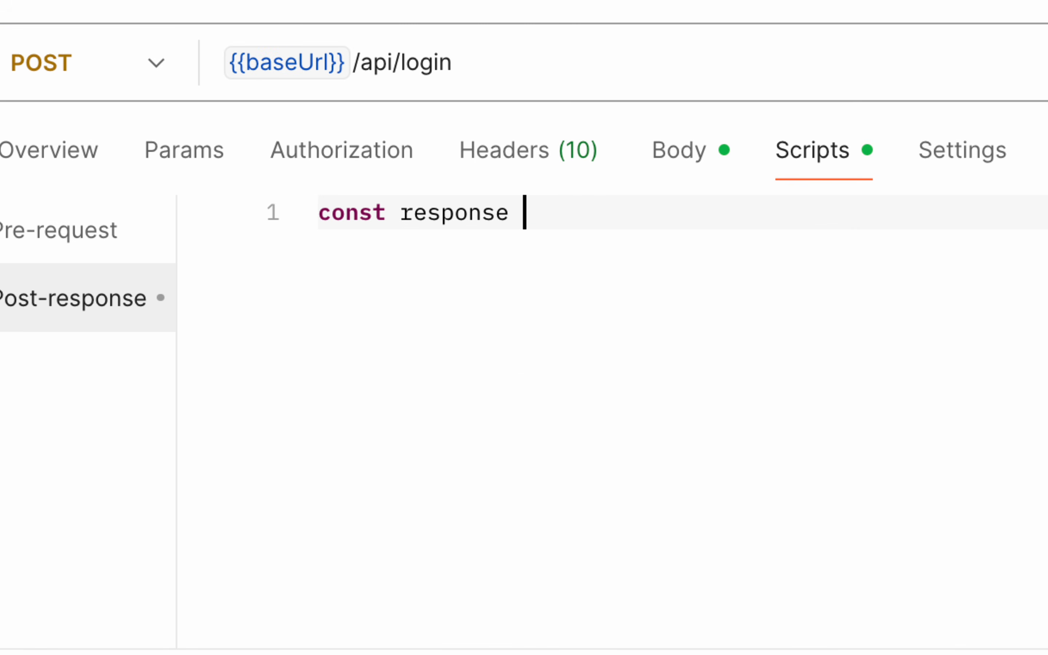
pyautogui.write('.res')
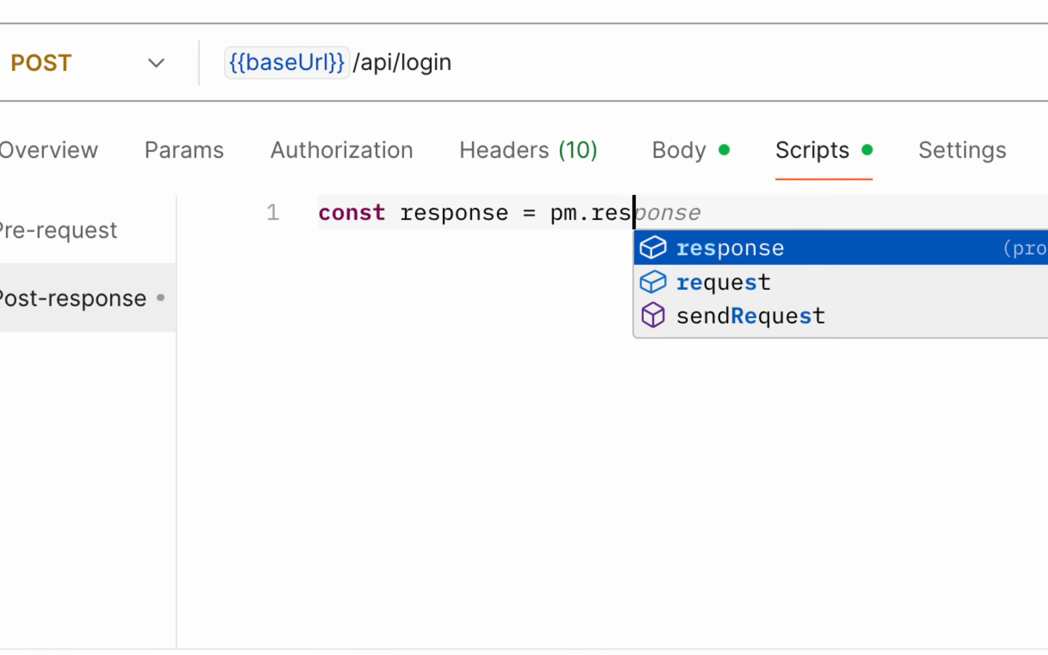
pyautogui.press('Tab')
pyautogui.write('.')
pyautogui.press('Tab')
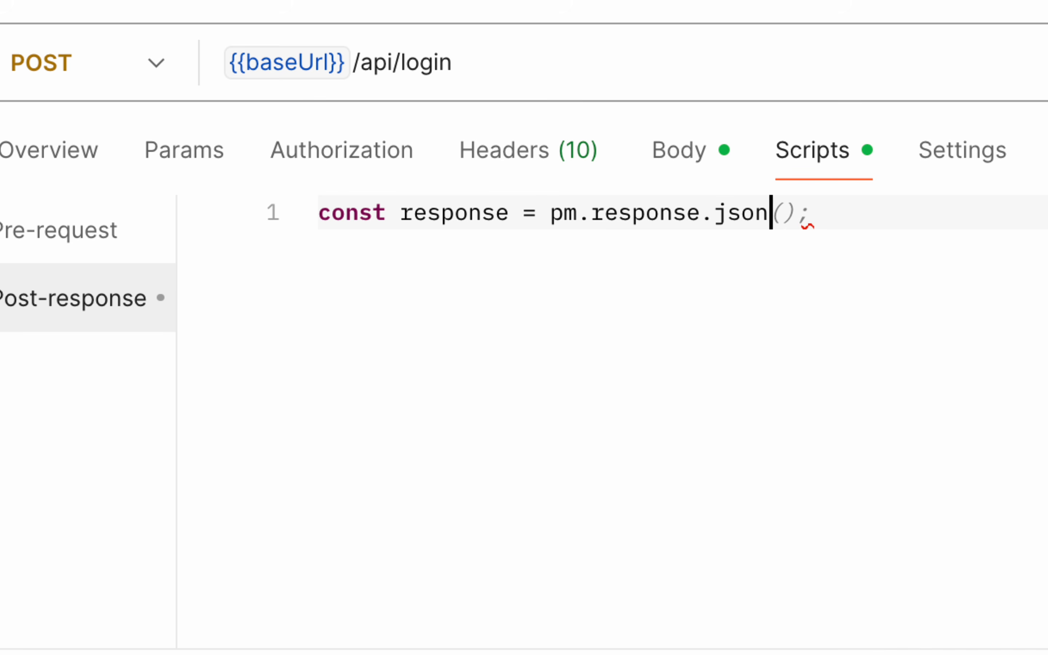
pyautogui.press('Tab')
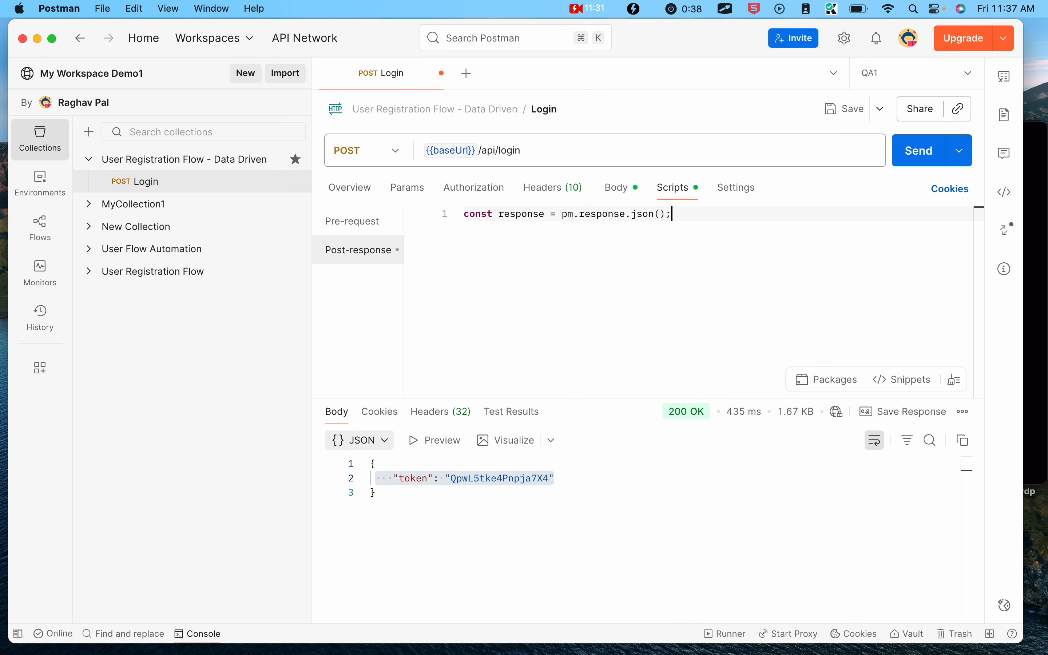
# - Search the script snippets for "get re" and "json", and close the list without inserting a snippet
pyautogui.click(891, 379)
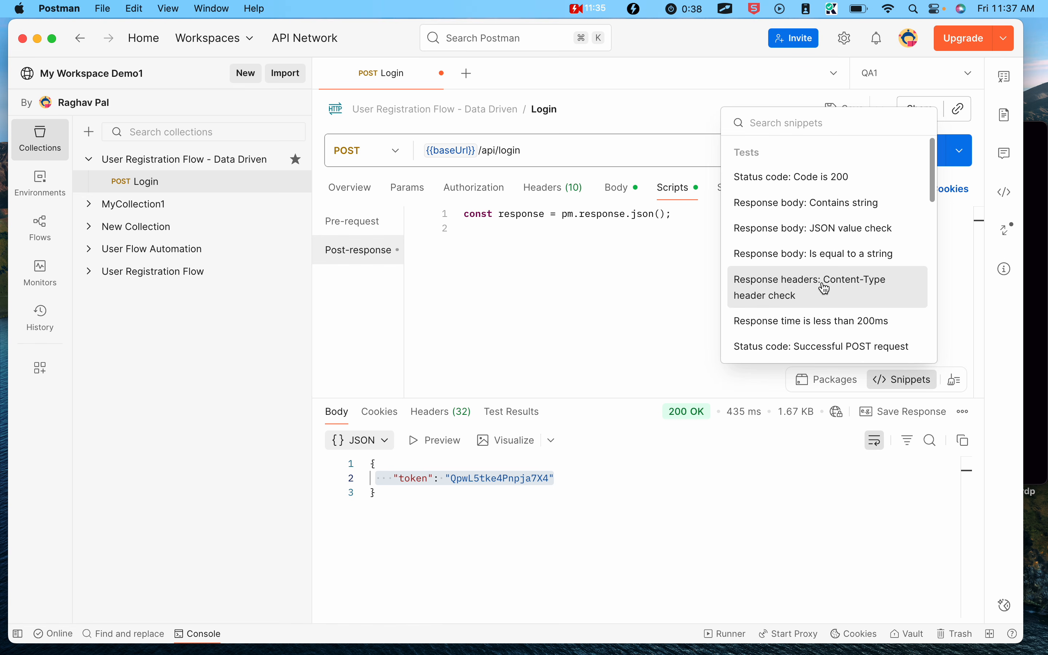
pyautogui.scroll(-1, 823, 288)
pyautogui.write('get')
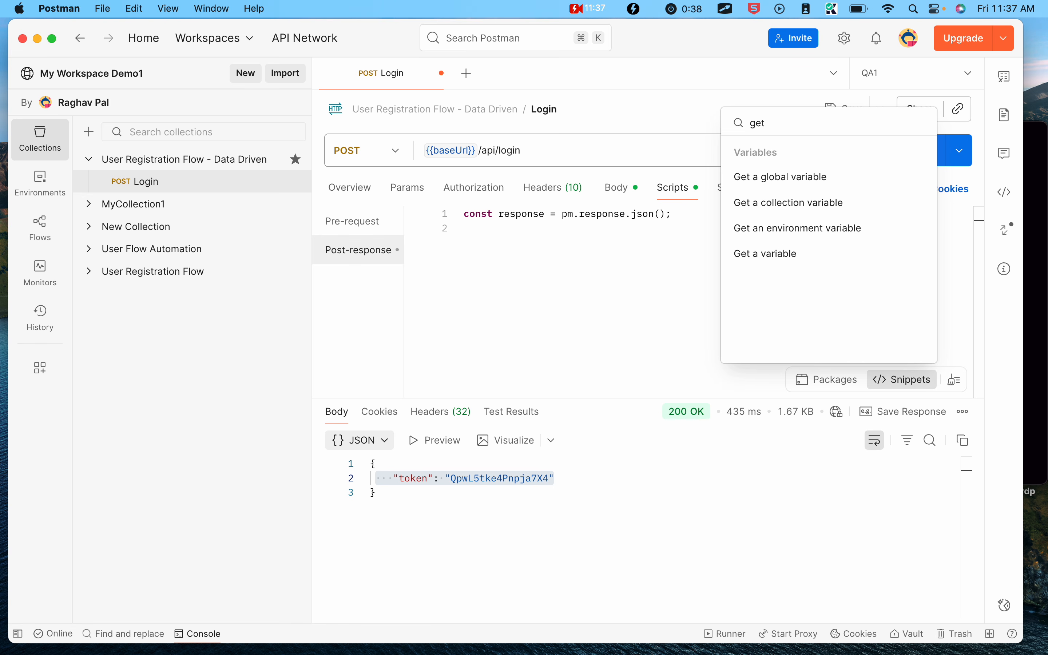
pyautogui.write(' re')
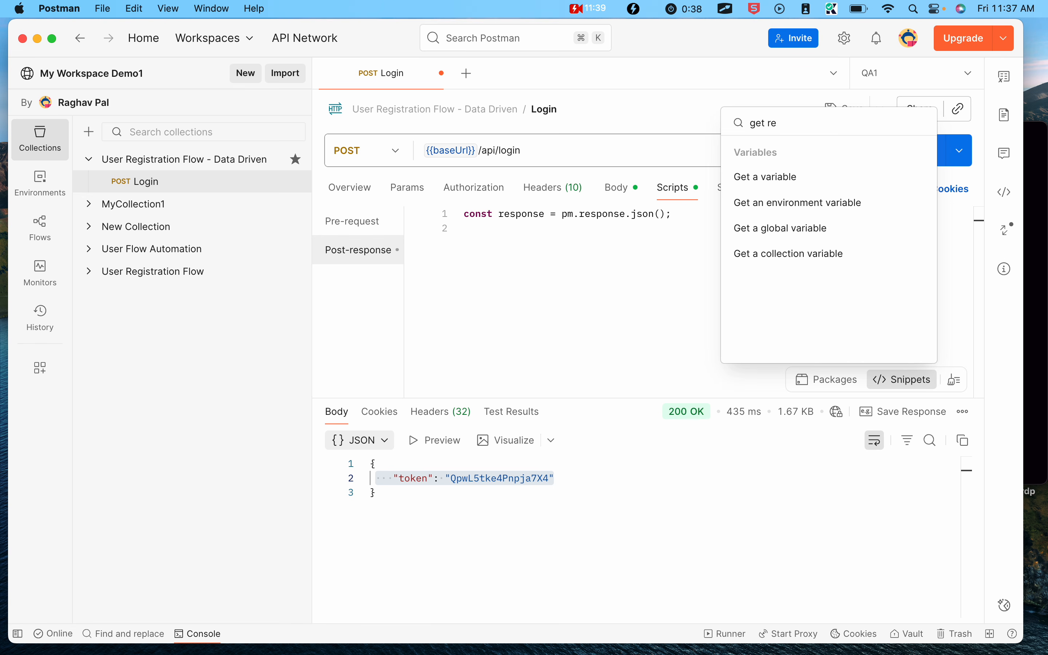
pyautogui.press('BackSpace')
pyautogui.press('BackSpace')
pyautogui.press('BackSpace')
pyautogui.write('jso')
pyautogui.press('BackSpace')
pyautogui.press('BackSpace')
pyautogui.press('BackSpace')
pyautogui.press('BackSpace')
pyautogui.press('BackSpace')
pyautogui.press('BackSpace')
pyautogui.press('BackSpace')
pyautogui.write('json')
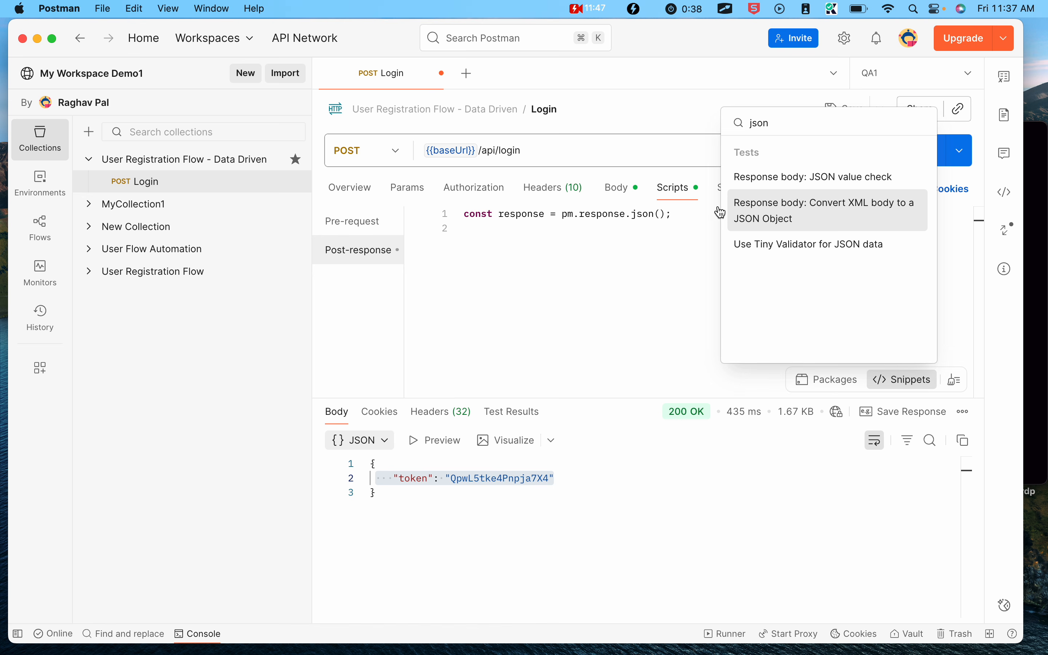
pyautogui.doubleClick(780, 114)
pyautogui.press('BackSpace')
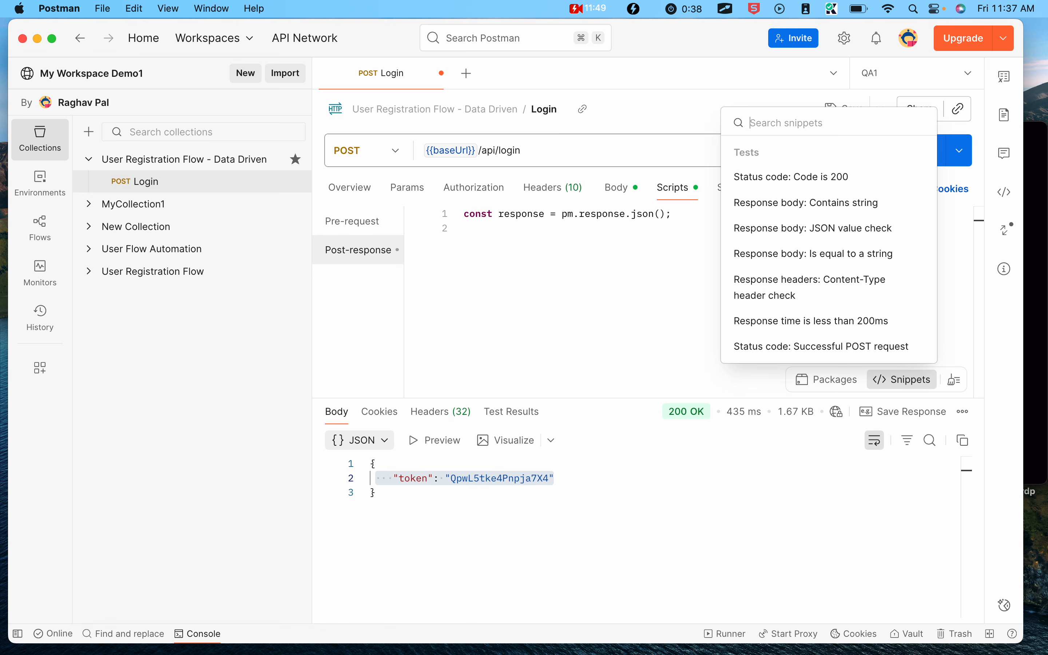
pyautogui.click(581, 290)
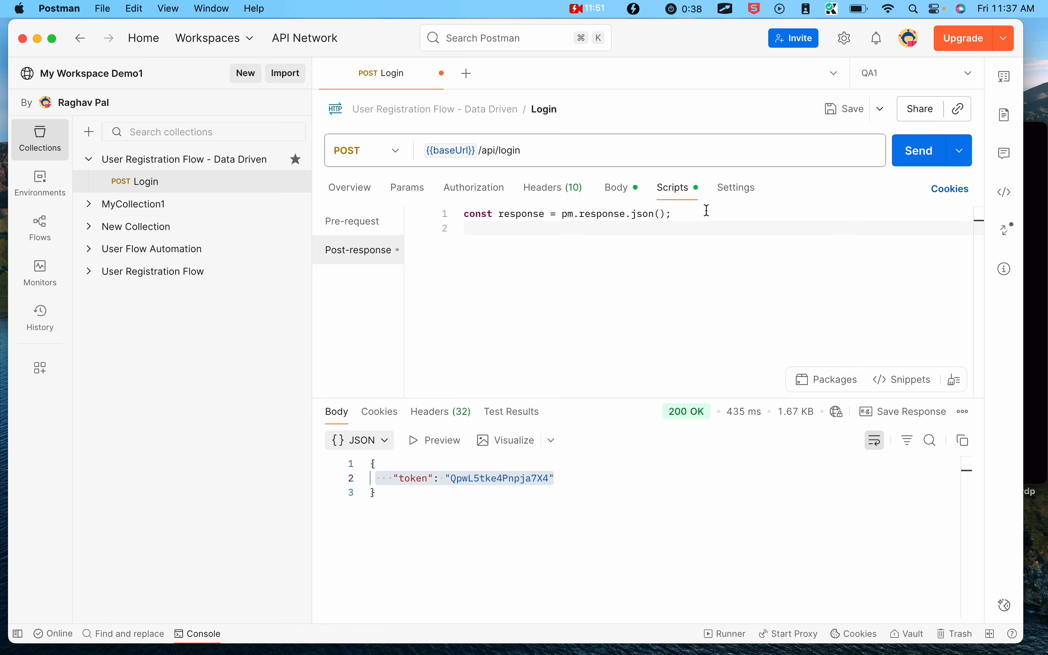
# - Add a second script line that stores the token: pm.variables.set("token", response.token)
pyautogui.write('pm')
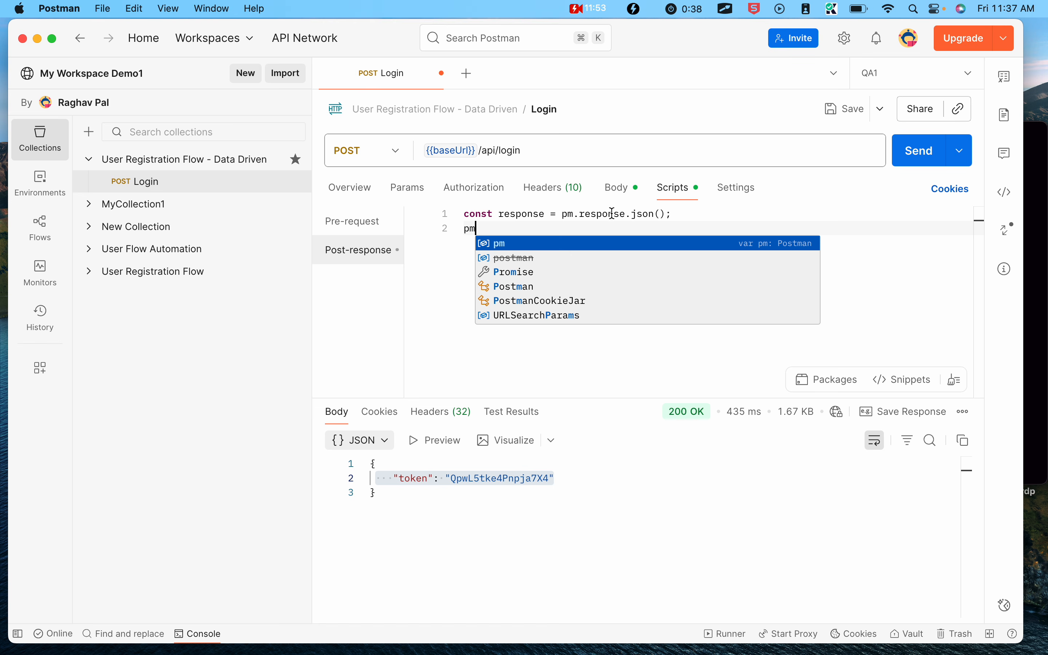
pyautogui.write('.v')
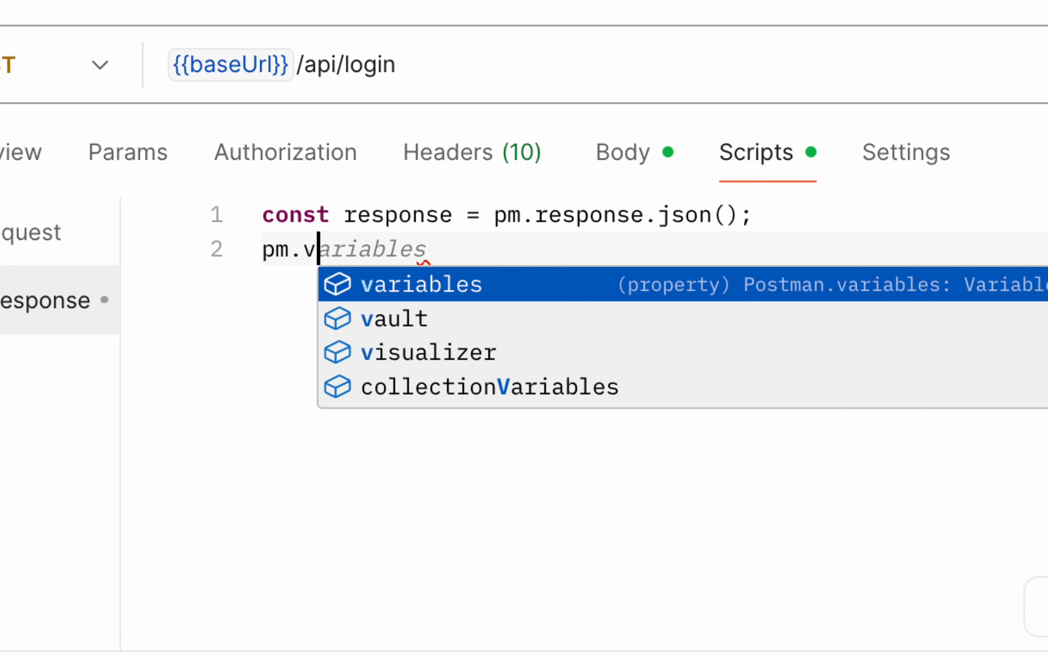
pyautogui.press('Tab')
pyautogui.write('.')
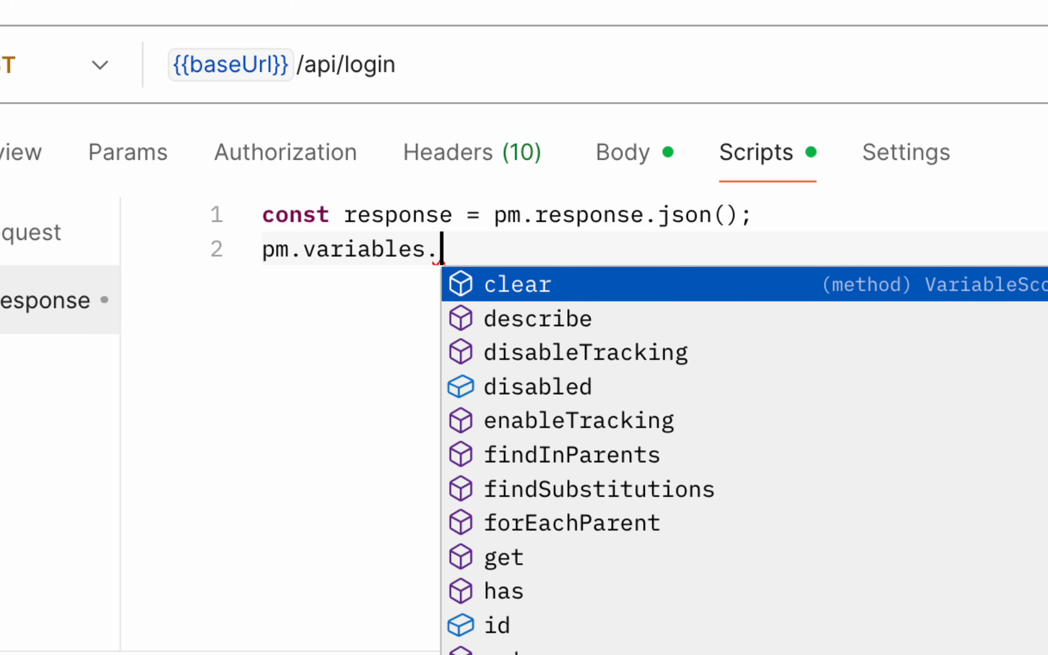
pyautogui.write('se')
pyautogui.press('Tab')
pyautogui.write('("token')
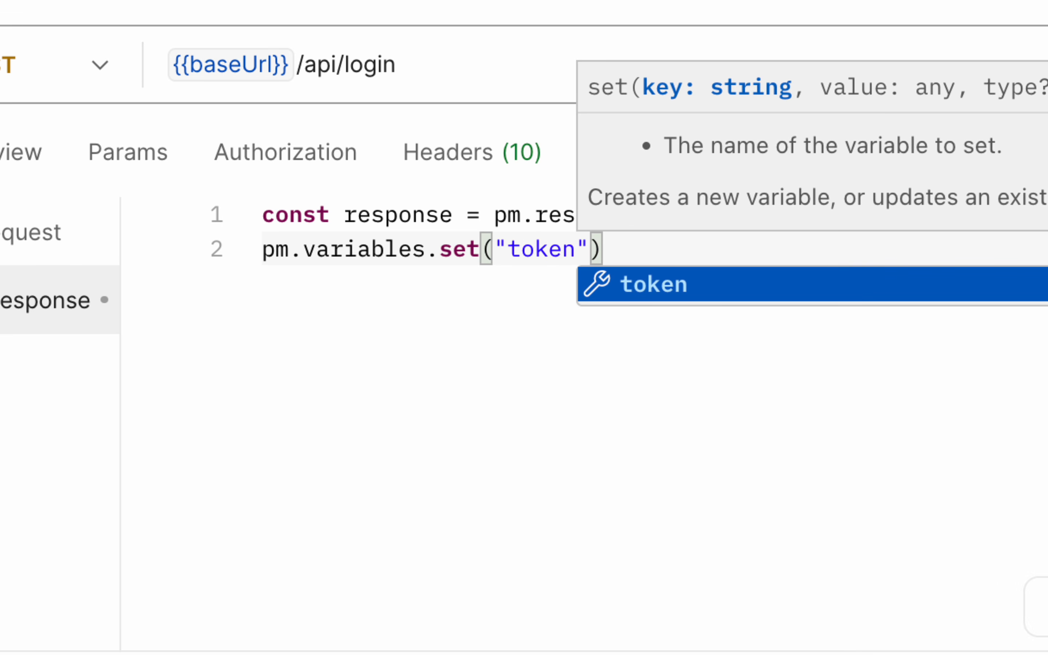
pyautogui.write('", respon')
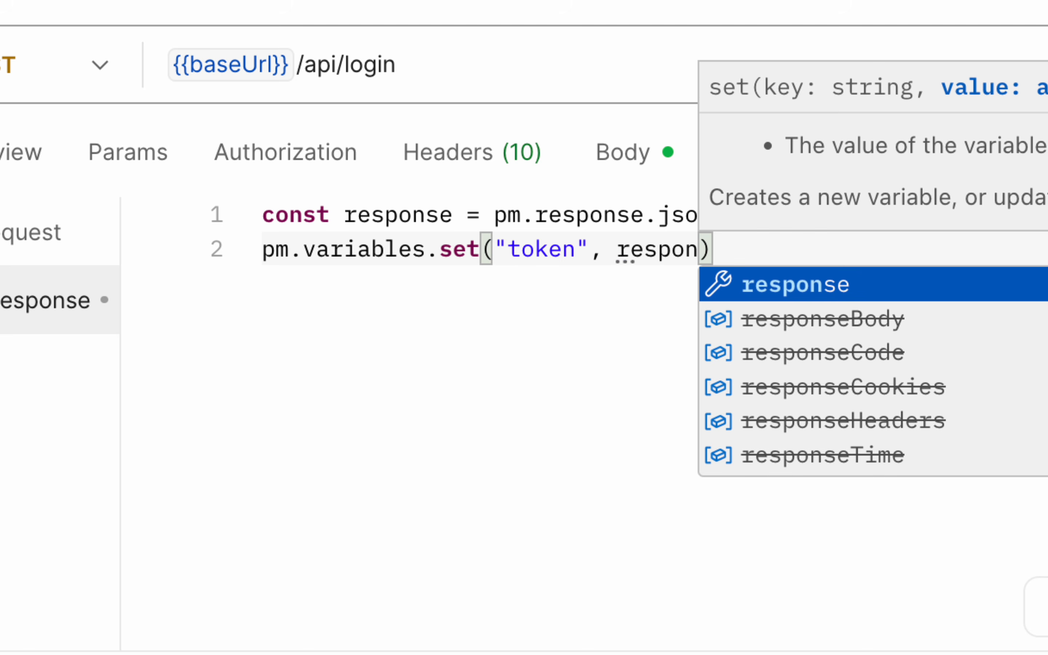
pyautogui.press('Return')
pyautogui.write('.to')
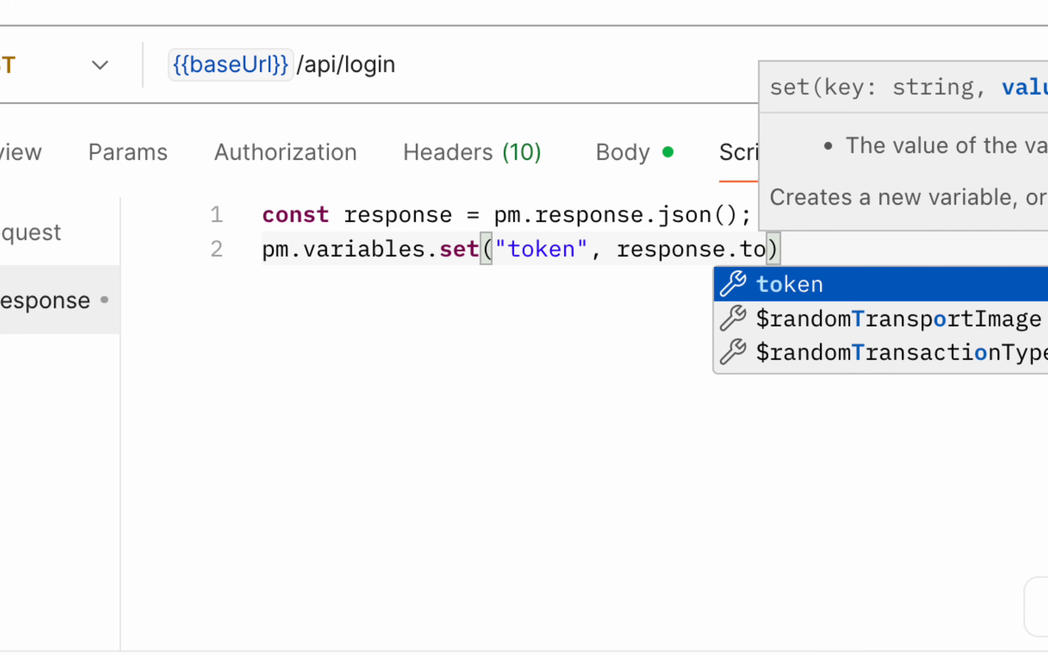
pyautogui.press('Return')
pyautogui.click(910, 256)
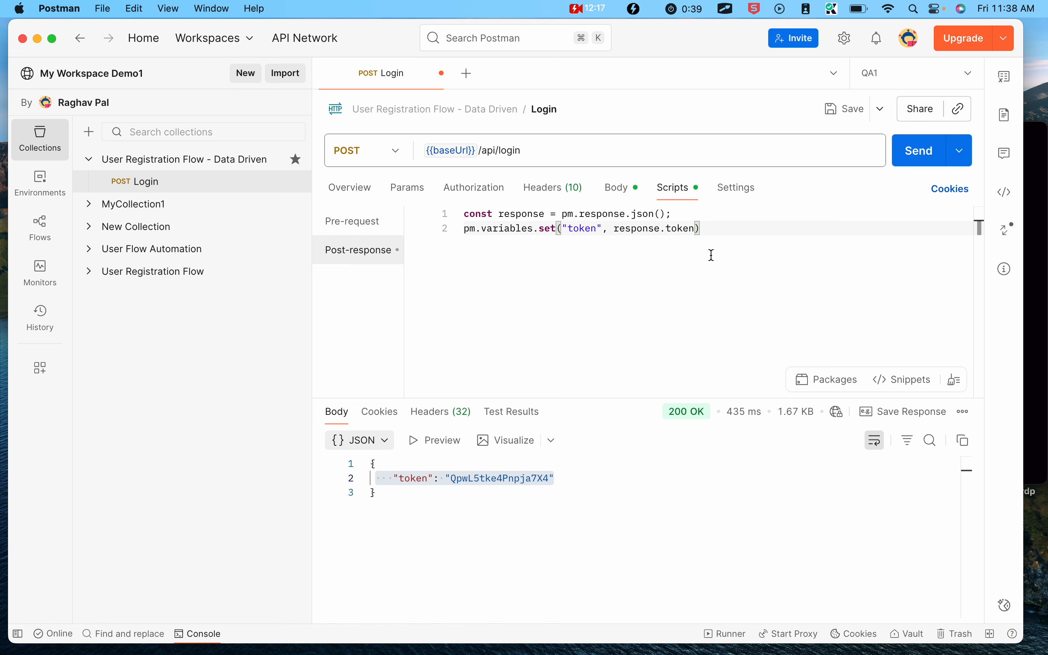
# - Add a third script line with a console.log call and the message "token extracted is : "
pyautogui.press('Return')
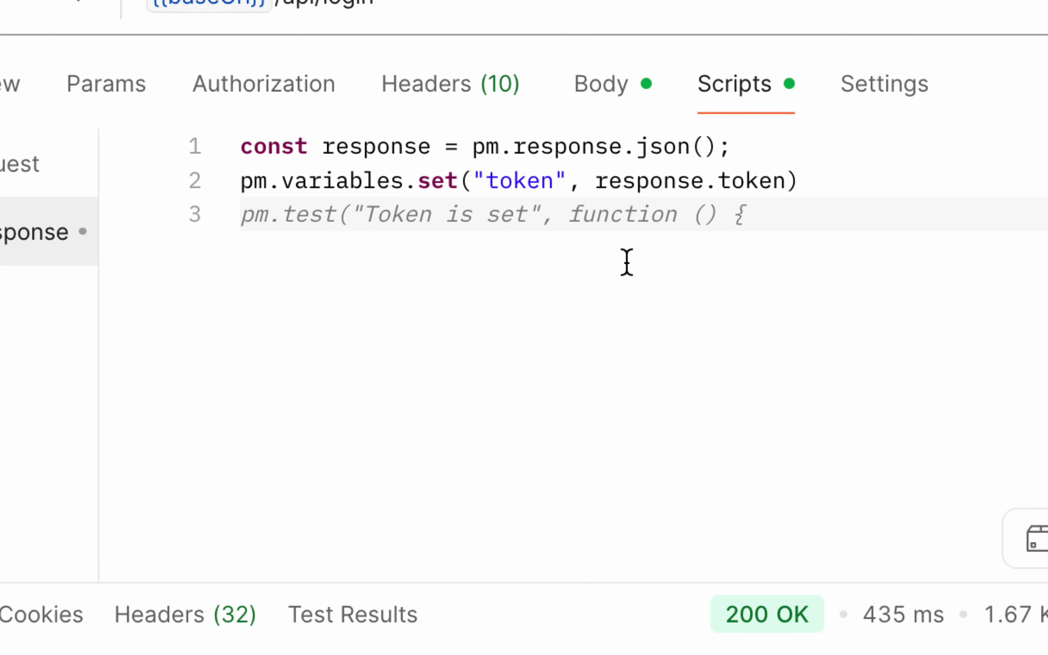
pyautogui.write('c')
pyautogui.press('BackSpace')
pyautogui.write('co')
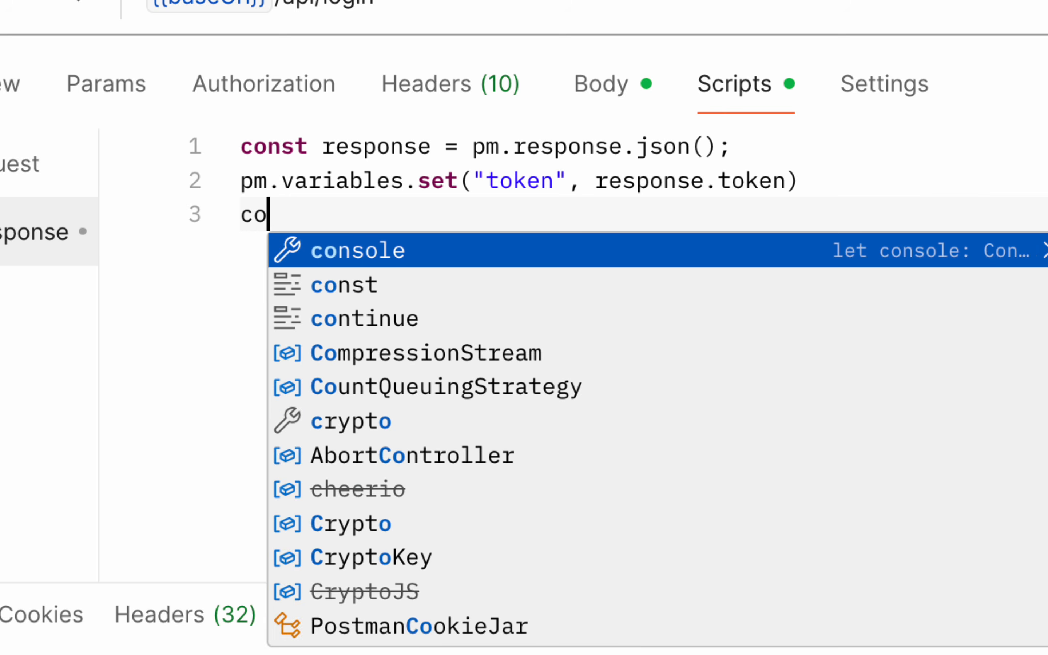
pyautogui.write('nsole.')
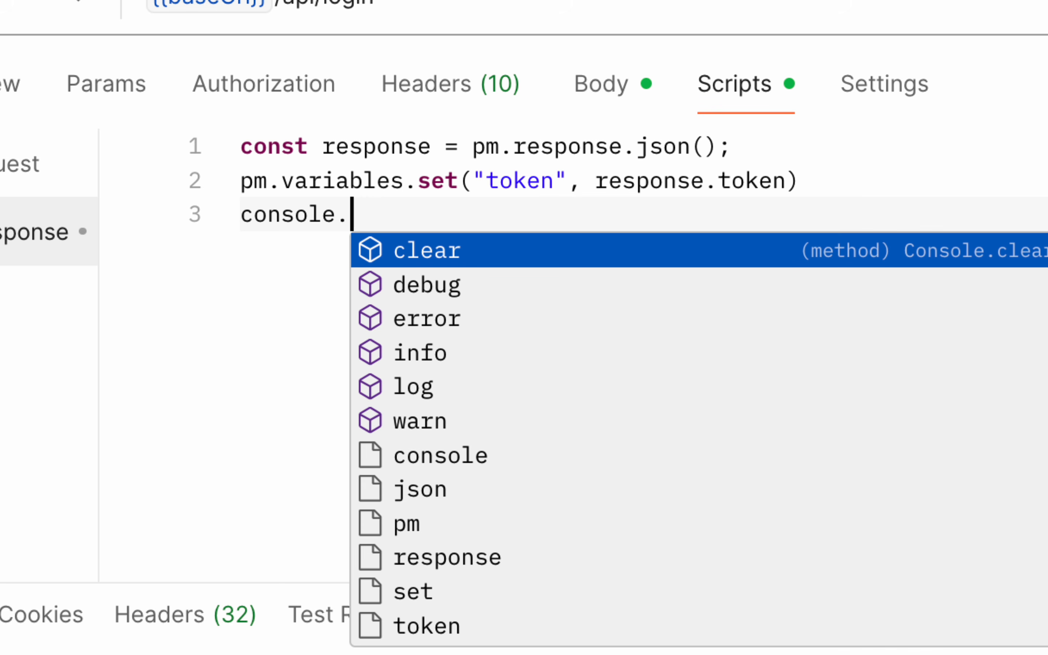
pyautogui.write('log')
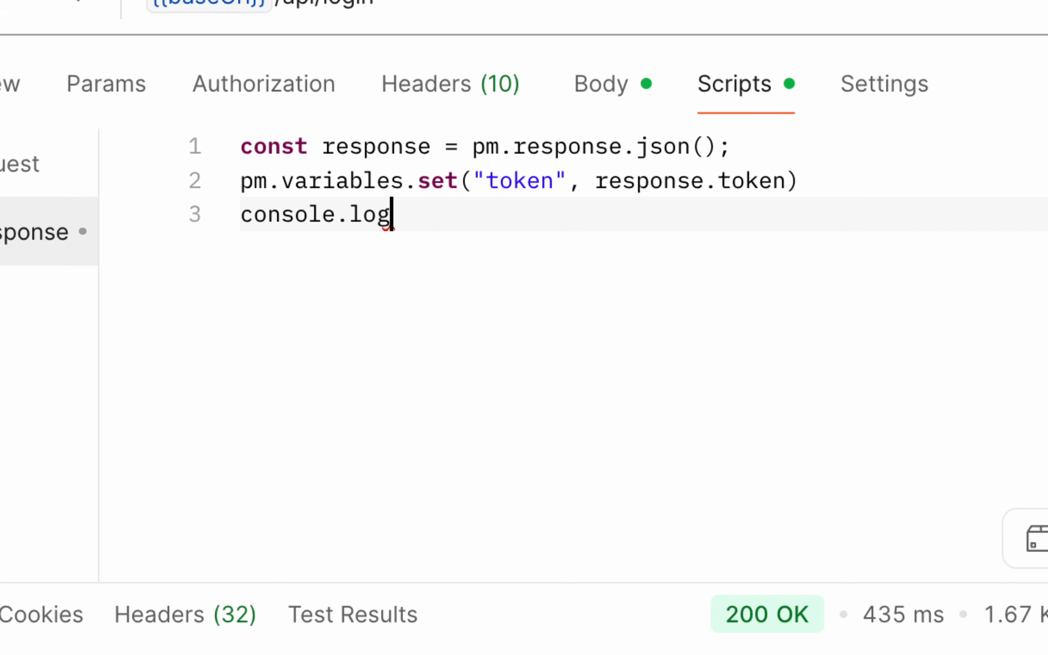
pyautogui.write('("')
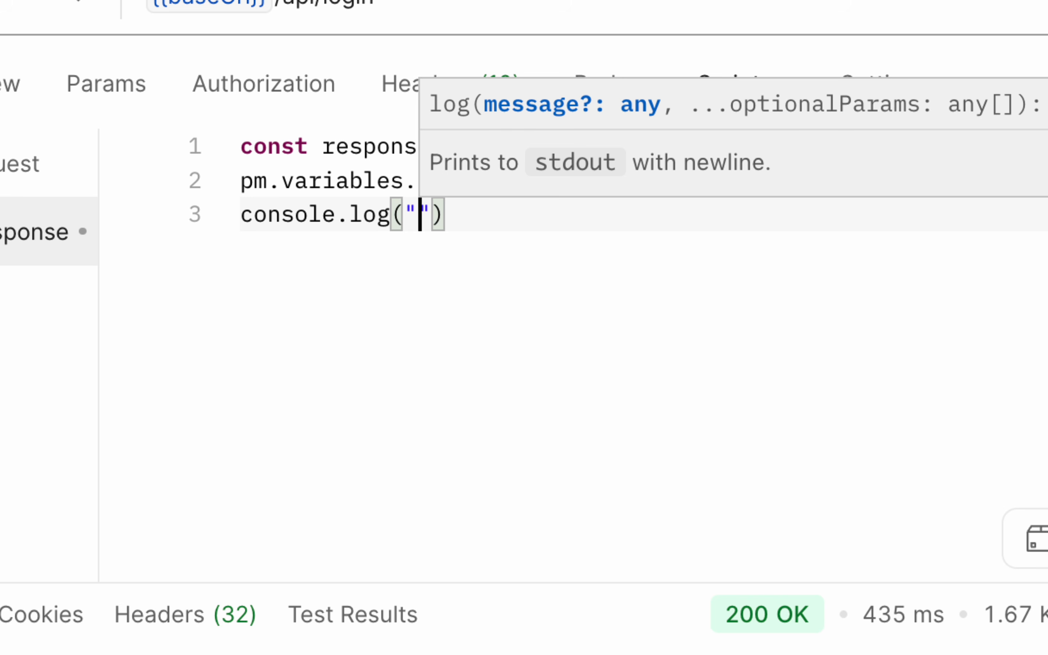
pyautogui.write('token extrac')
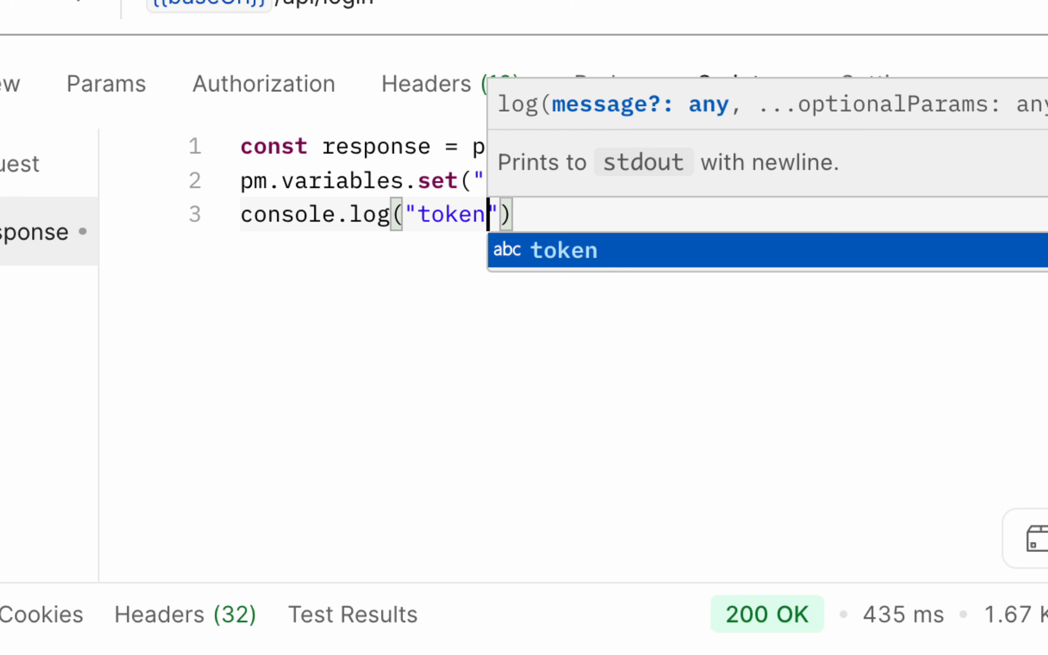
pyautogui.write('ted is ')
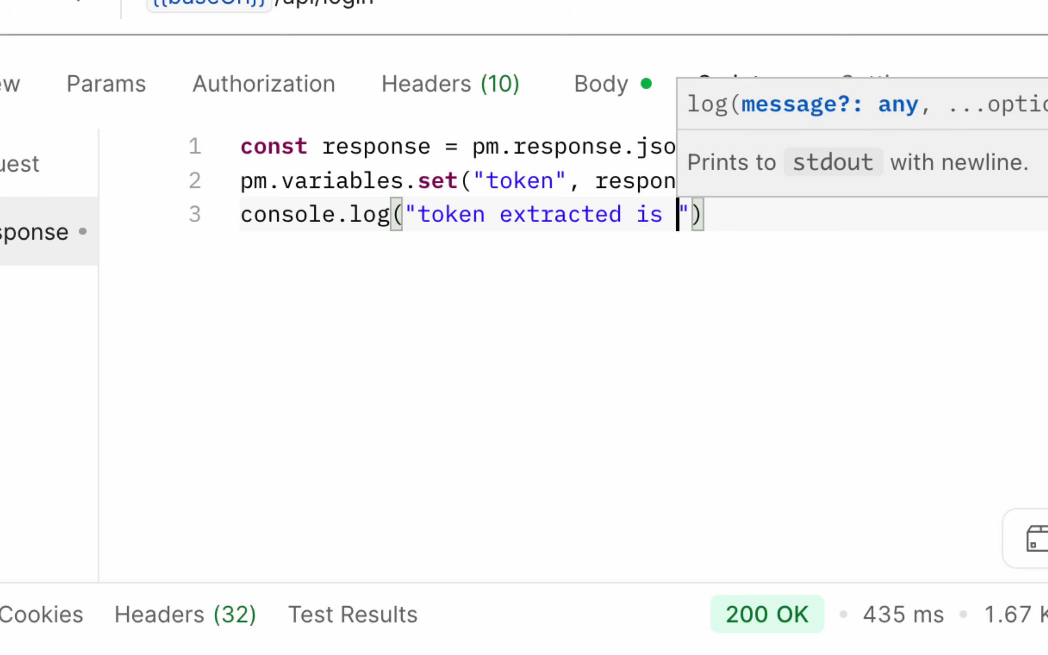
pyautogui.write(': ", ')
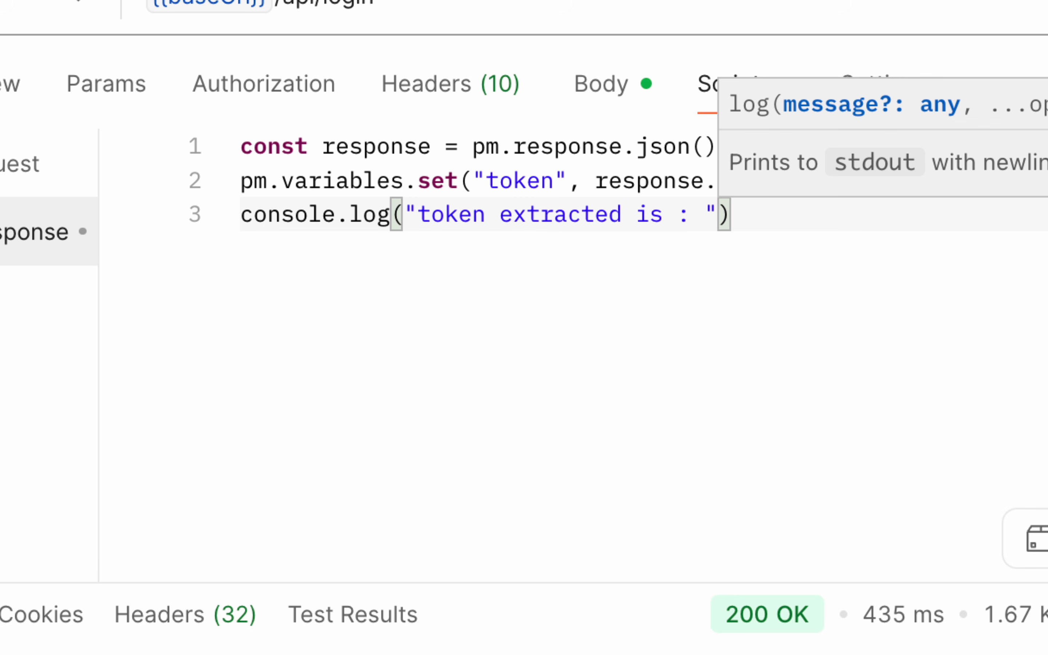
# - Complete the console.log call with pm.environment.get("token") as its second argument
pyautogui.write('p')
pyautogui.press('Escape')
pyautogui.write('m ')
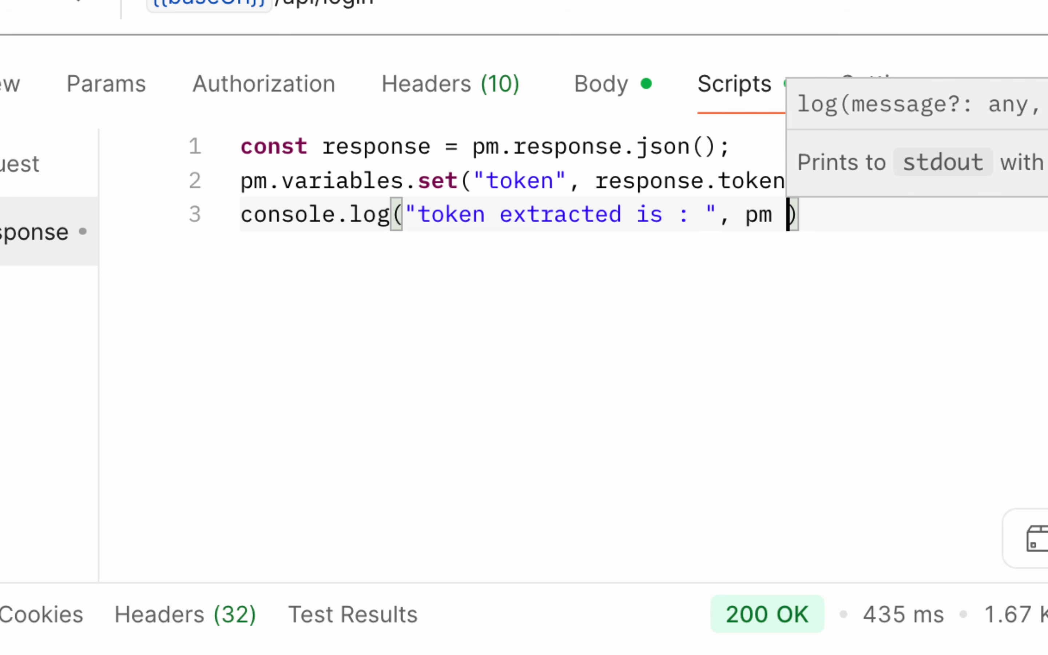
pyautogui.write('.e')
pyautogui.press('BackSpace')
pyautogui.press('Escape')
pyautogui.write('e')
pyautogui.press('Tab')
pyautogui.write('.')
pyautogui.press('Tab')
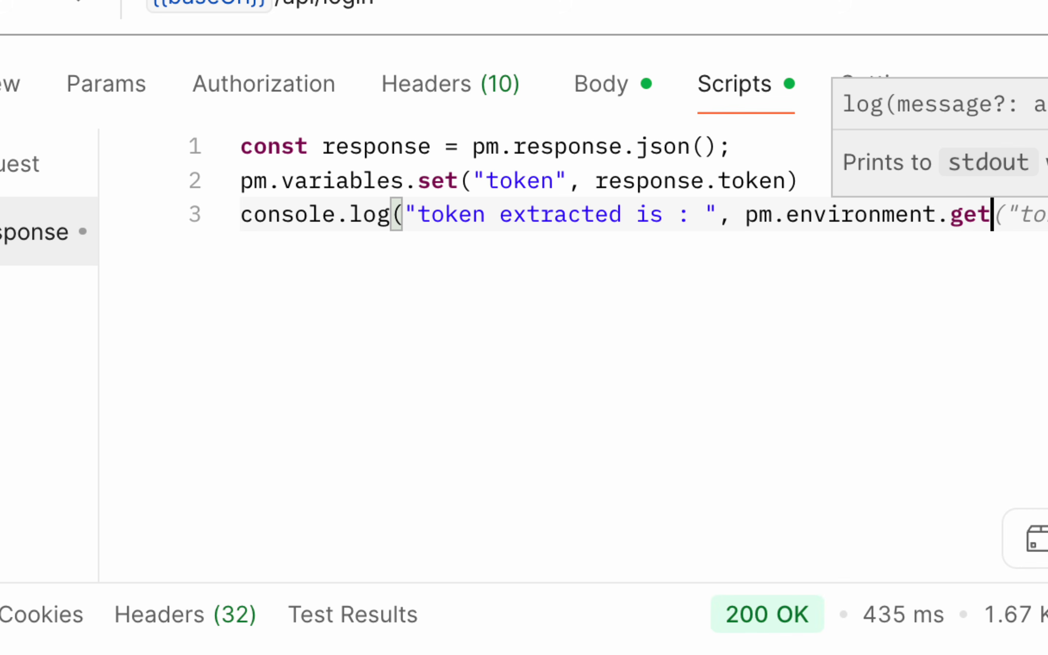
pyautogui.press('Tab')
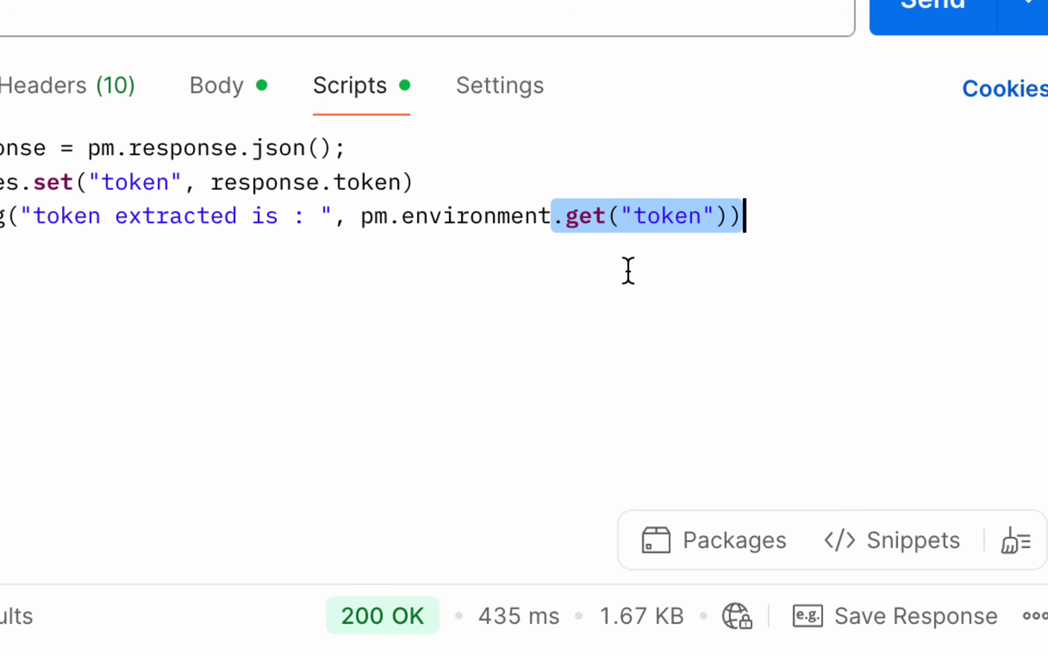
pyautogui.click(796, 223)
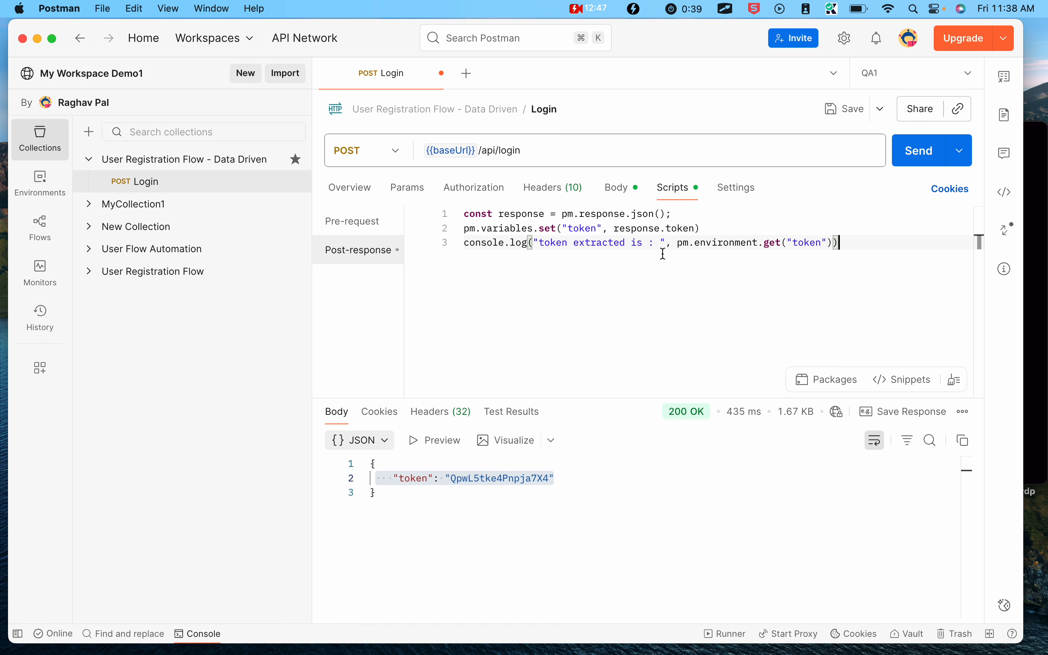
# - Save the Login request, send it, and check the console for the script's logged token message
pyautogui.doubleClick(740, 245)
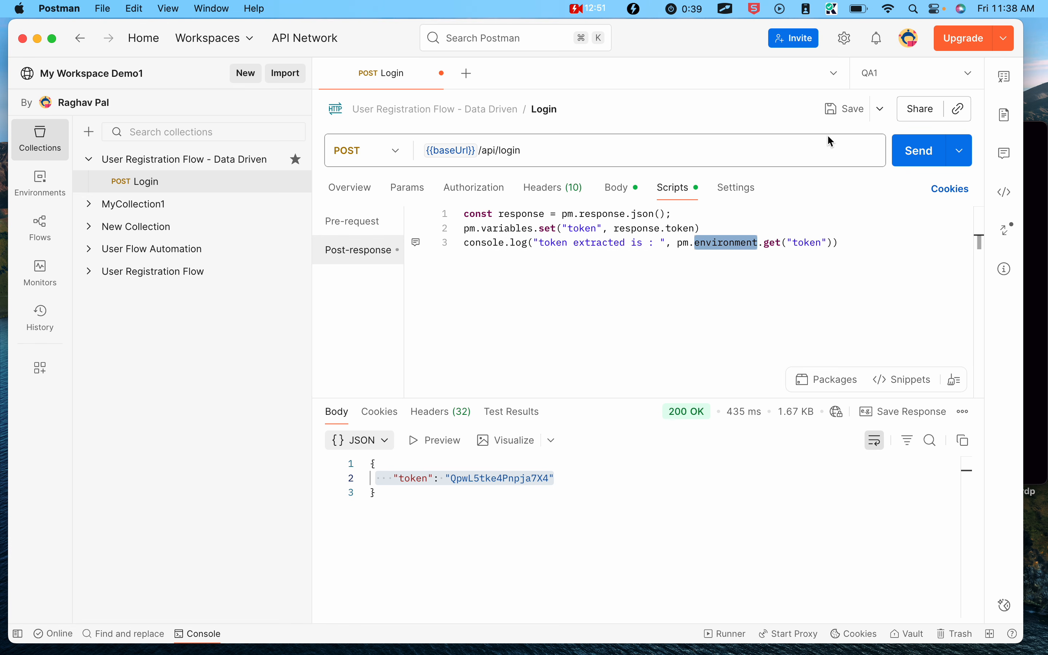
pyautogui.click(840, 116)
pyautogui.click(919, 152)
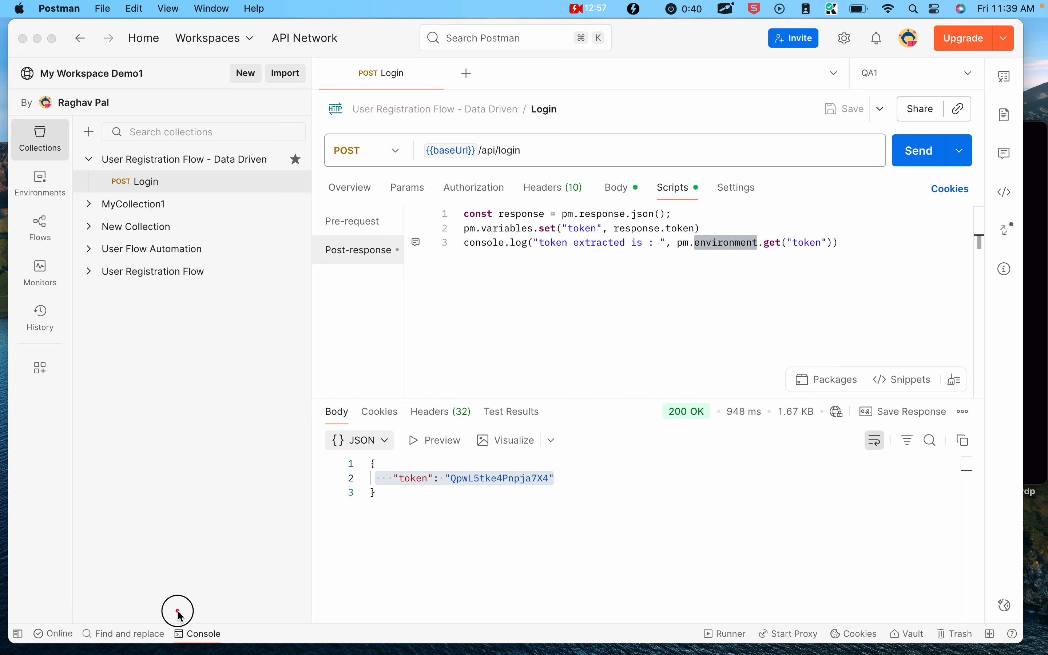
pyautogui.click(211, 634)
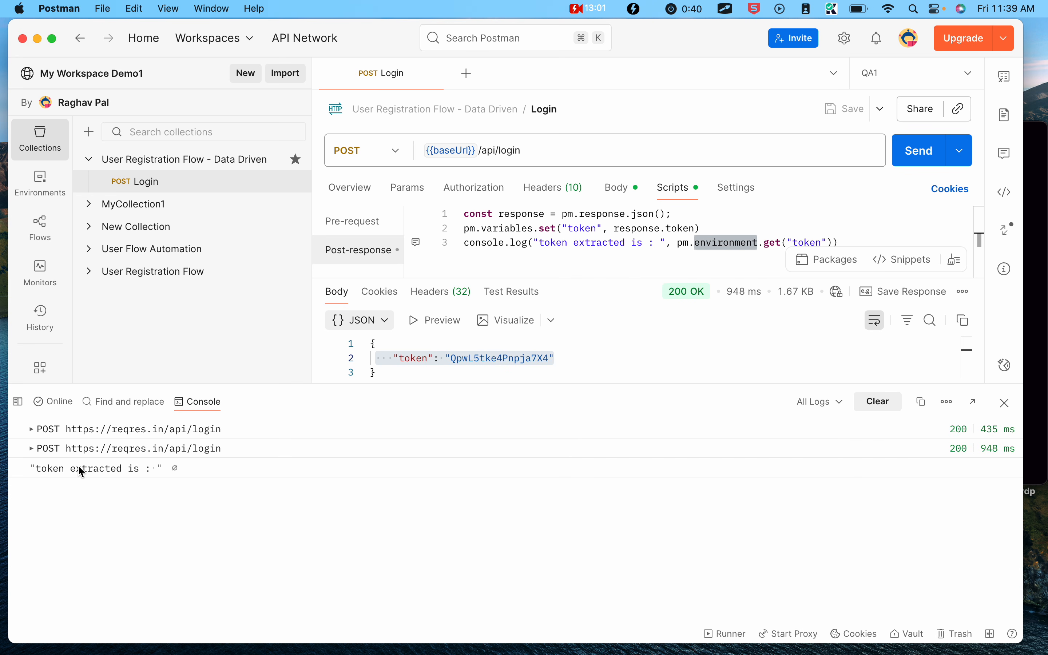
pyautogui.click(1005, 403)
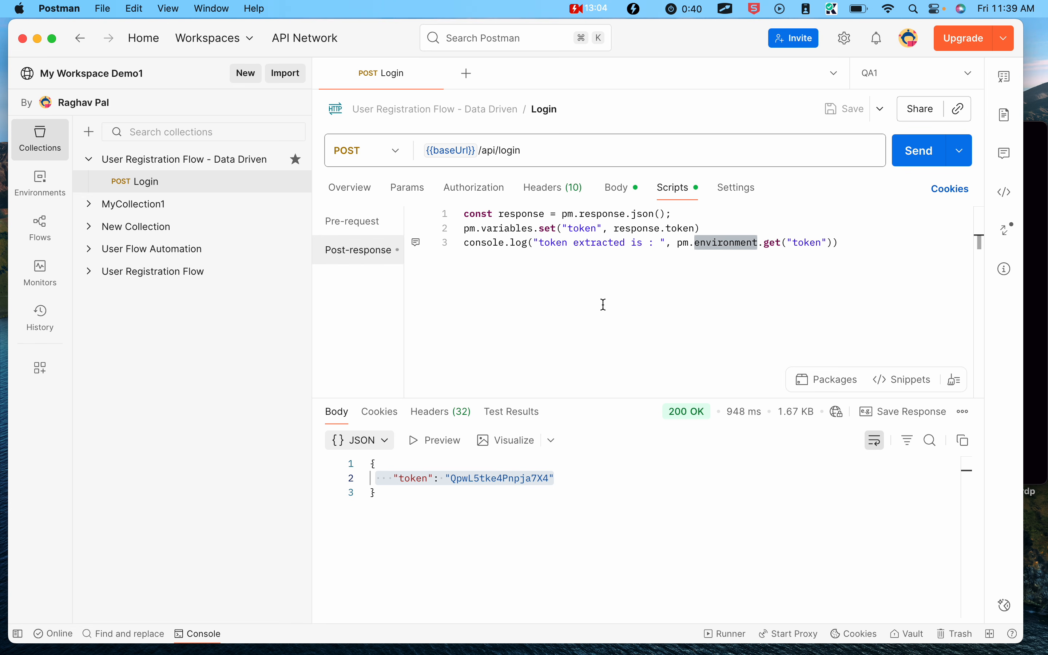
# - Clear the console, resend the Login request and check the token message in the fresh log
pyautogui.click(207, 634)
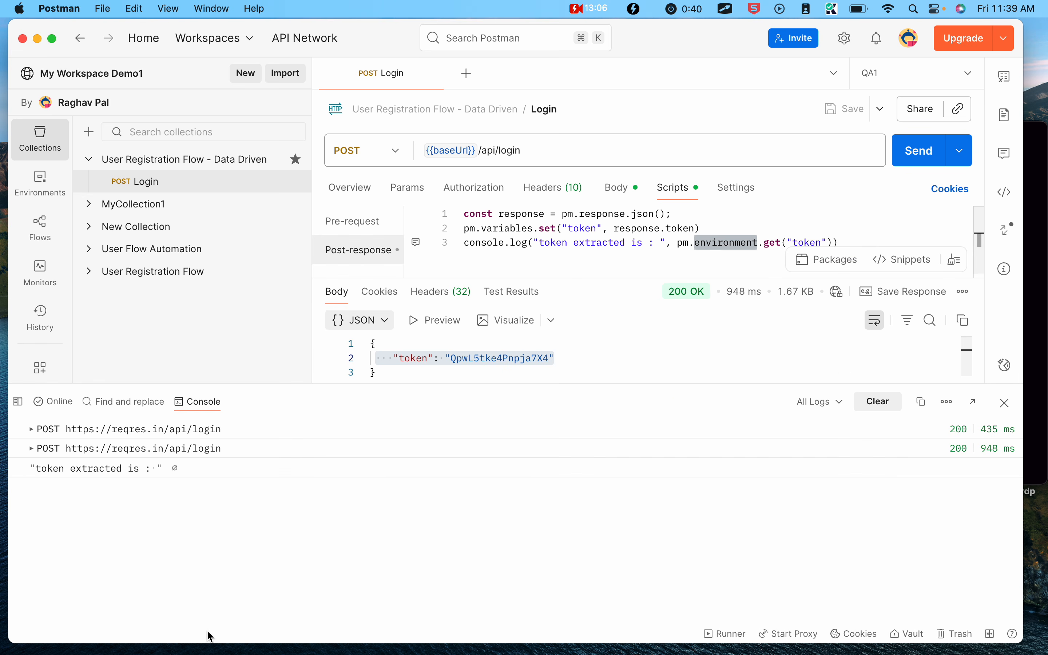
pyautogui.click(878, 403)
pyautogui.click(902, 150)
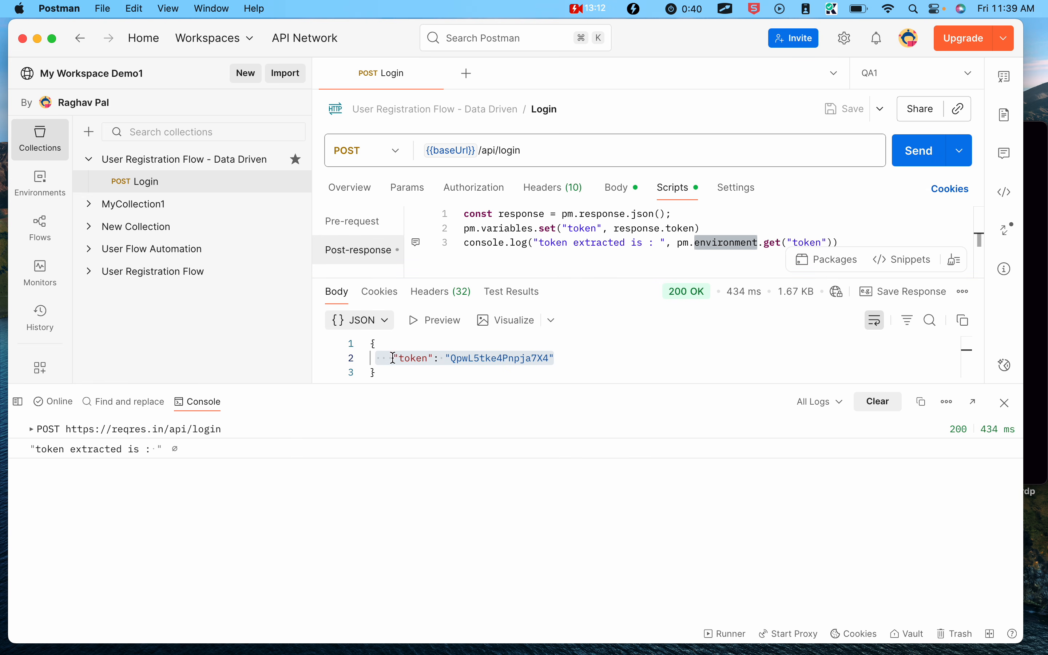
pyautogui.click(660, 252)
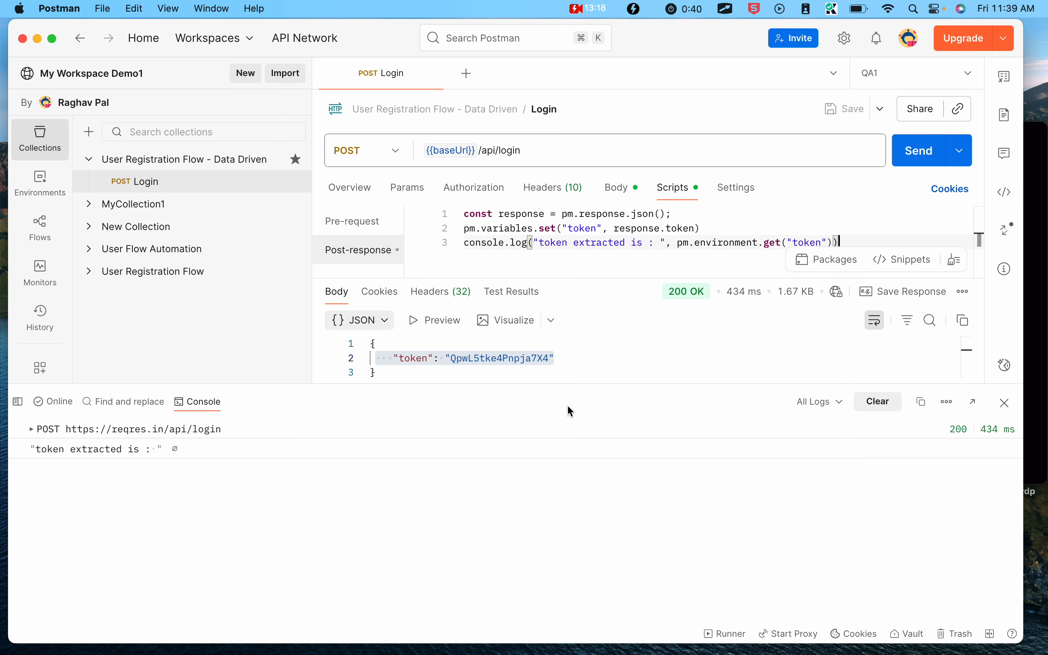
pyautogui.click(1004, 404)
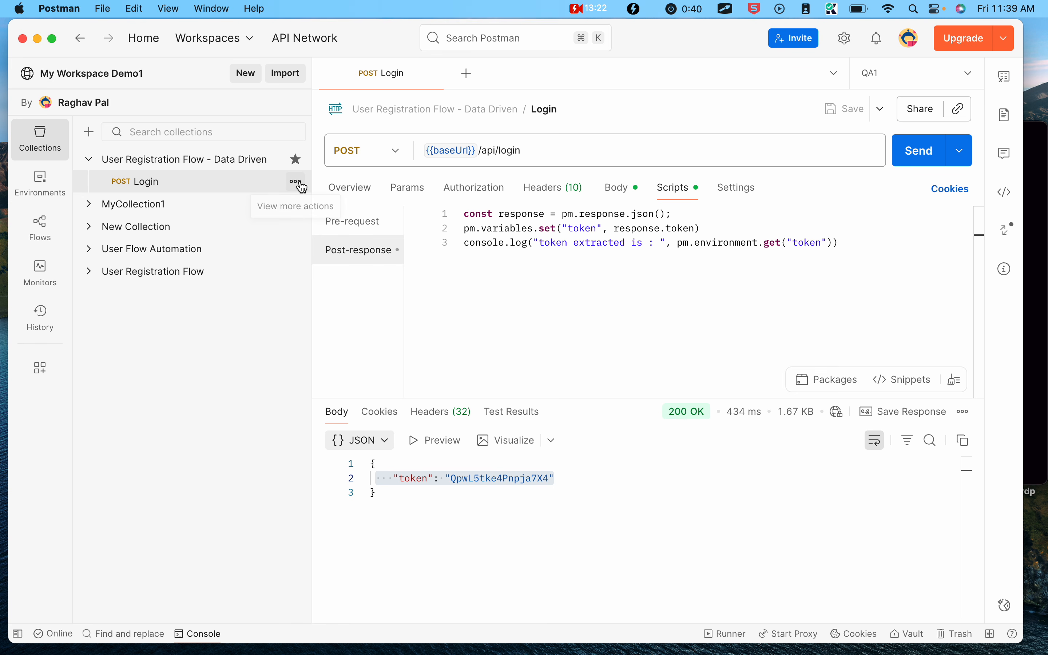
# - Ask AI on the Login request: 'For this request in post-response add script to extract token from response and set it to environment variable "token"'
pyautogui.click(300, 184)
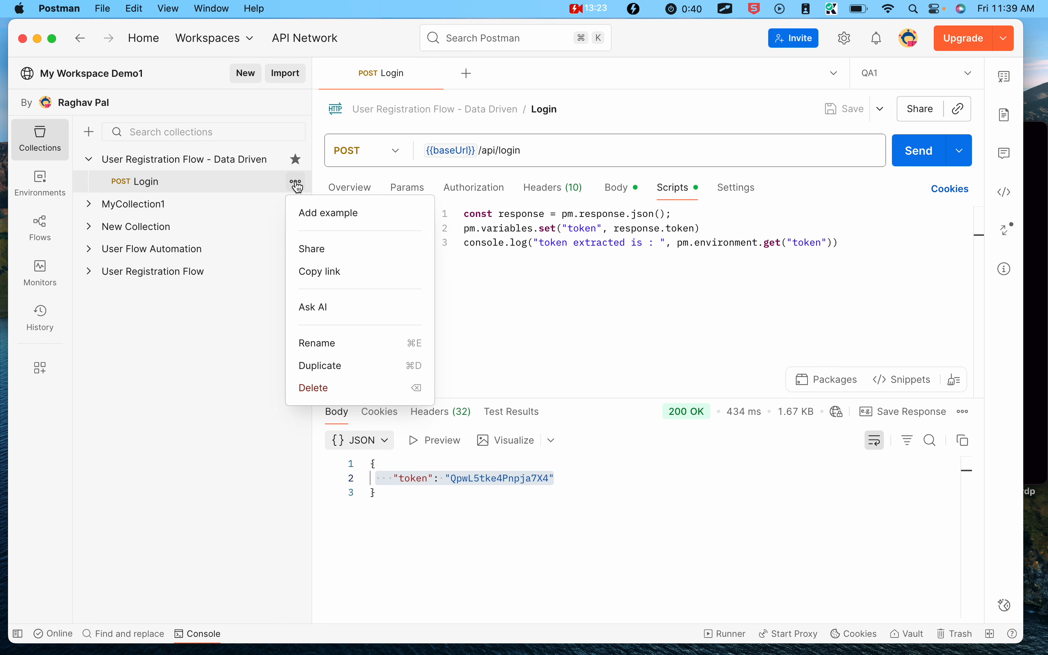
pyautogui.click(331, 308)
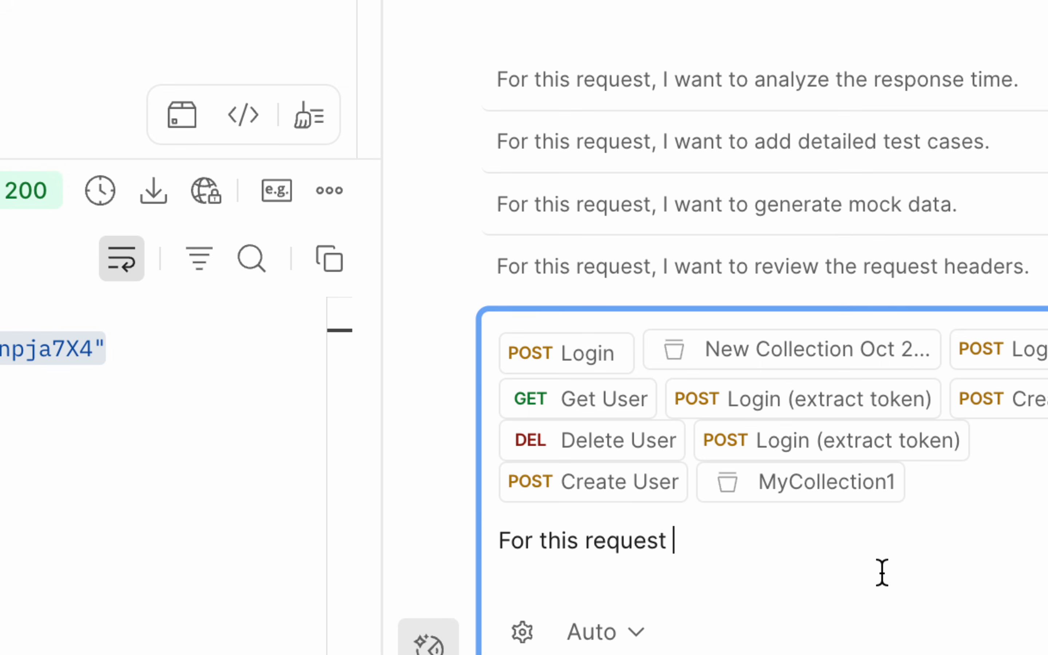
pyautogui.write('in post-reso')
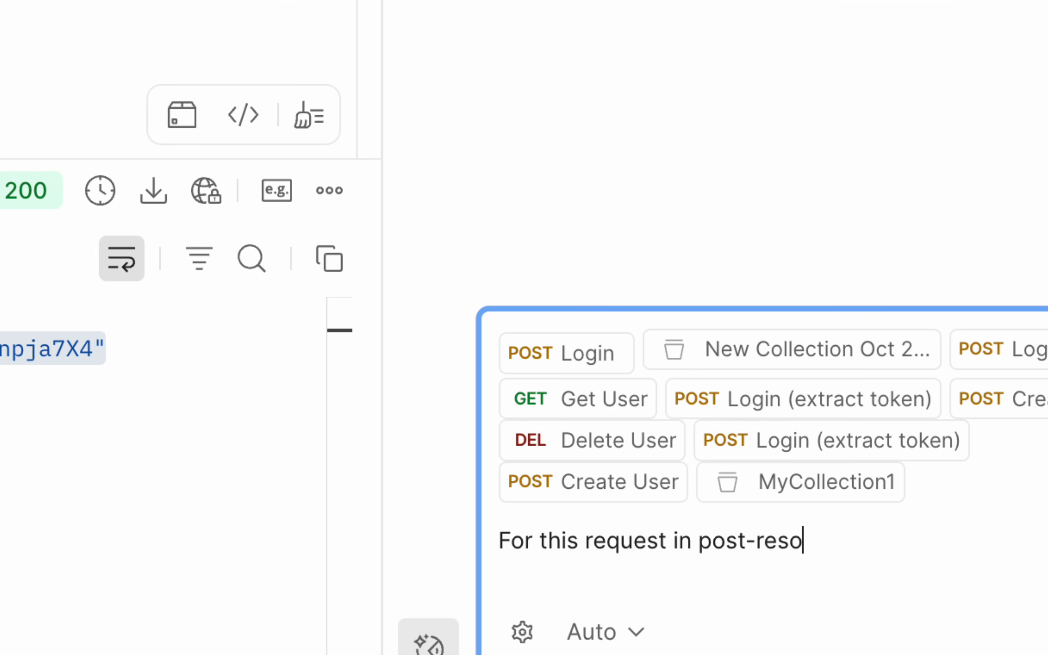
pyautogui.press('BackSpace')
pyautogui.write('ponse add scri')
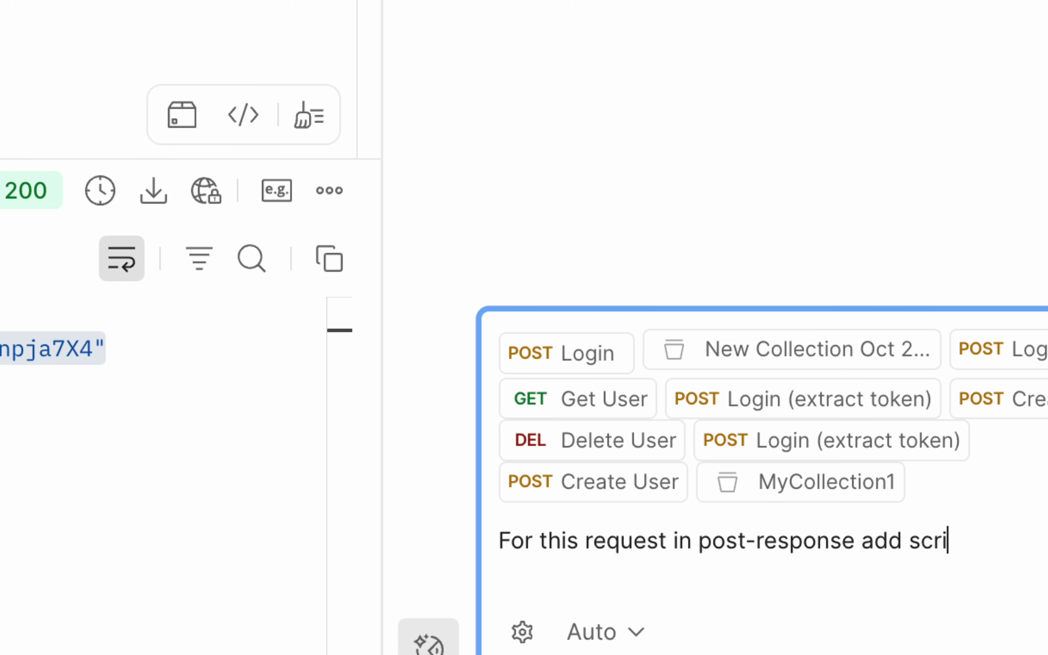
pyautogui.write('pt to extra')
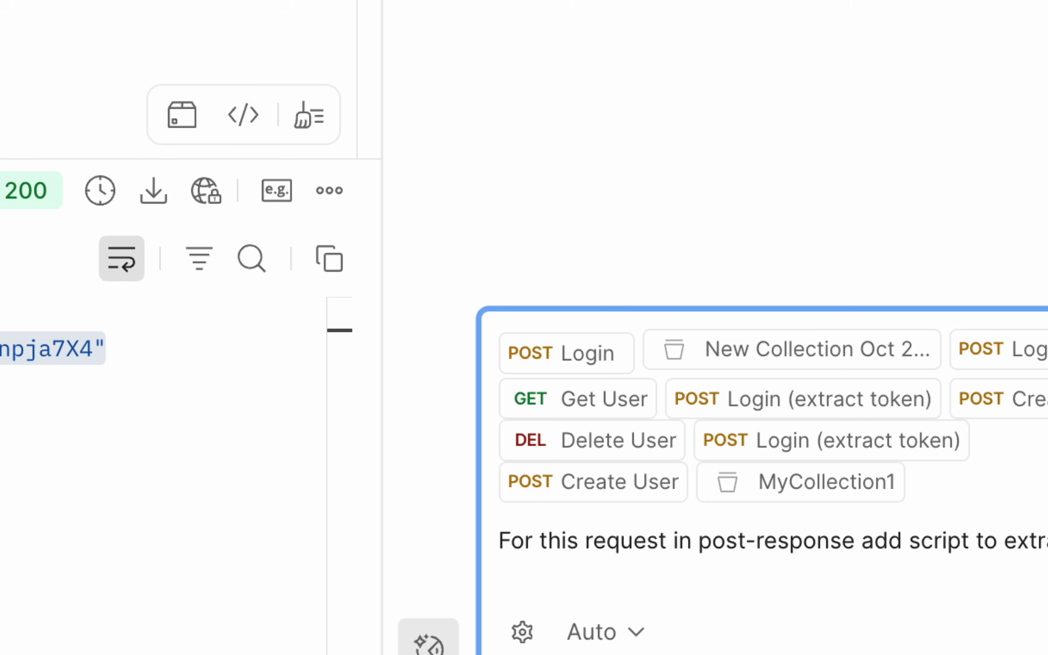
pyautogui.write('ct to')
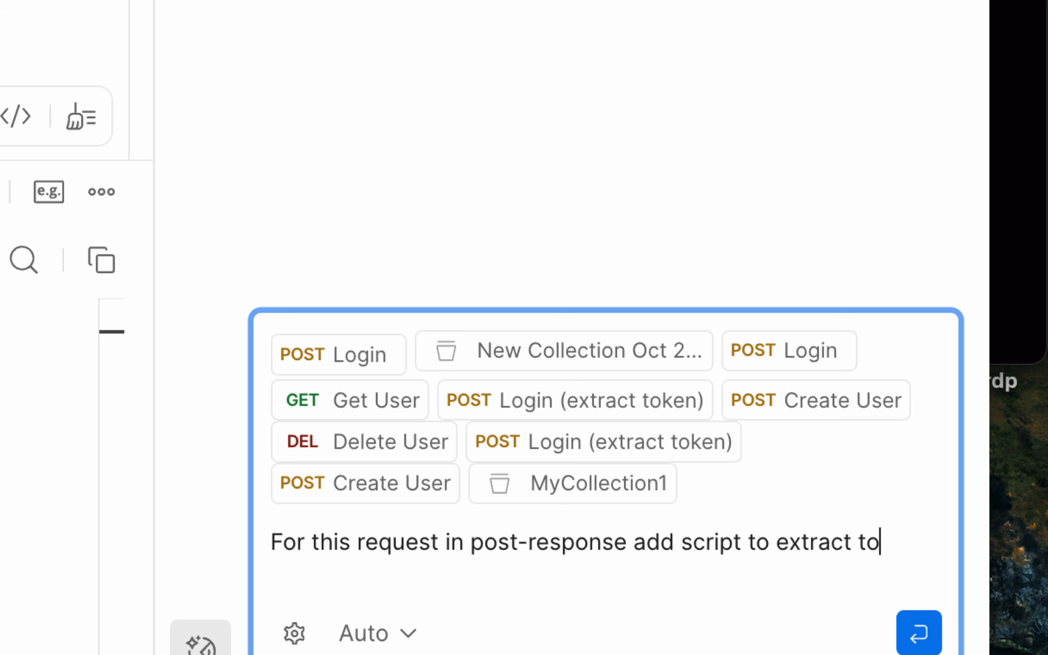
pyautogui.write('ken from resp')
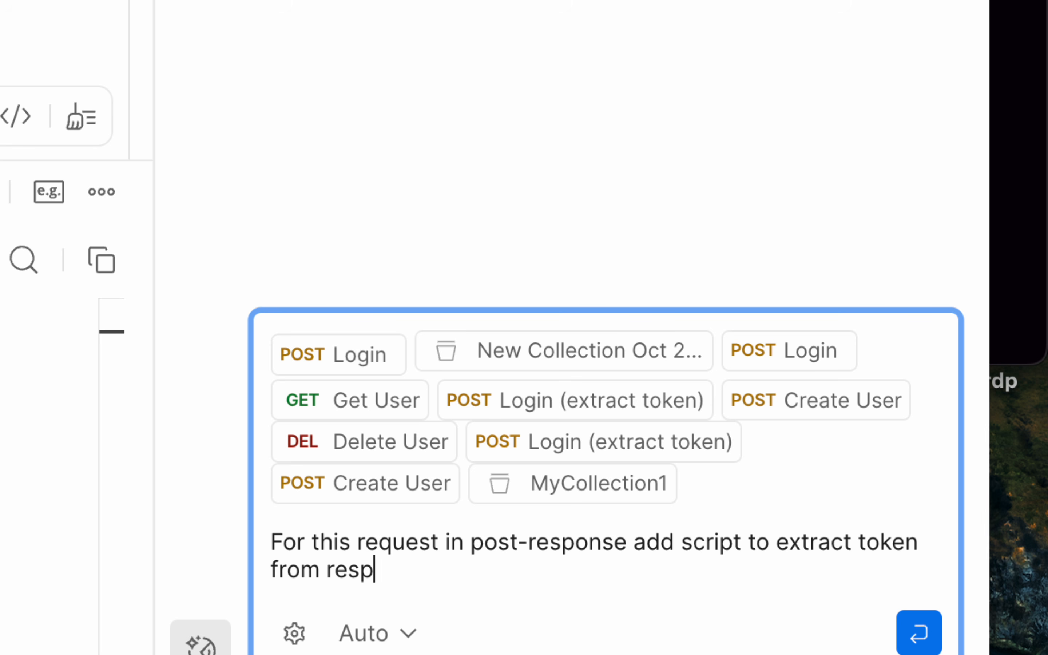
pyautogui.write('onse and set')
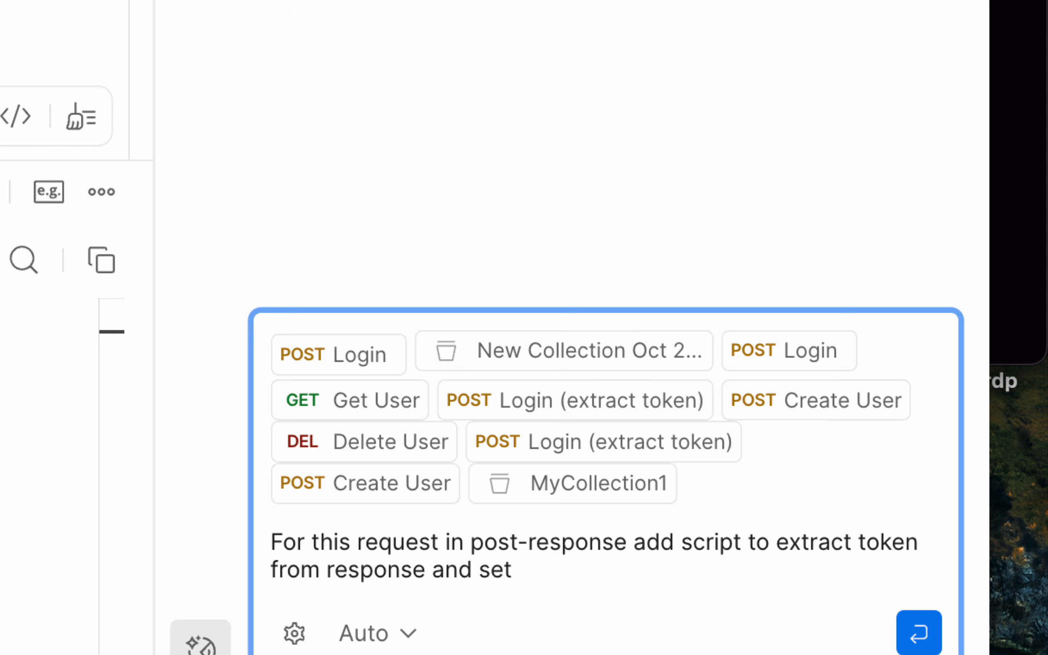
pyautogui.write(' it to environment va')
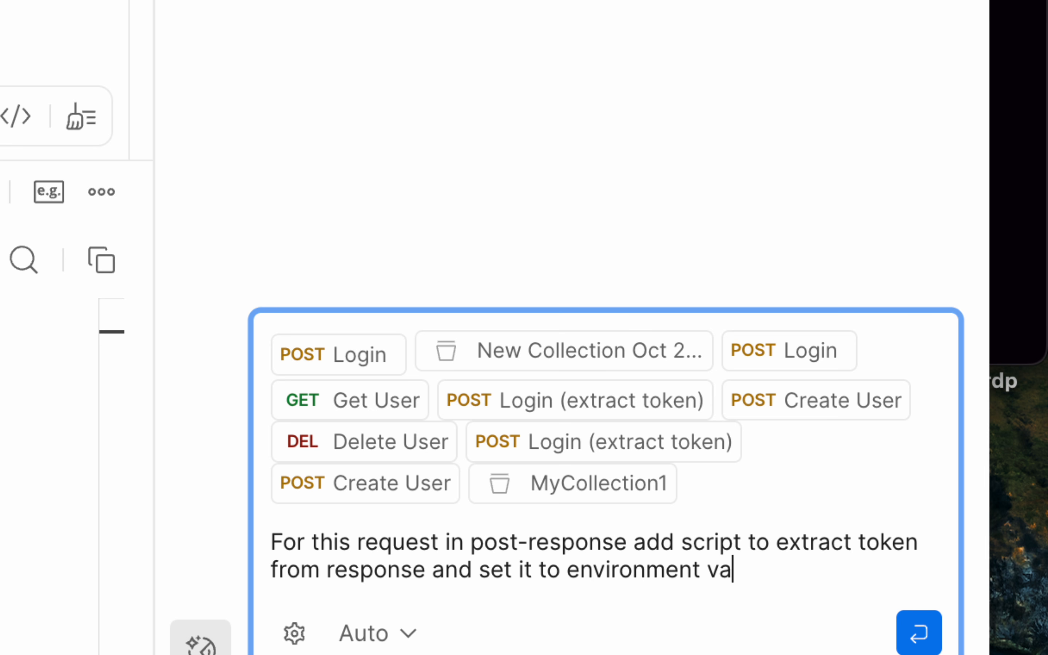
pyautogui.write('riable t')
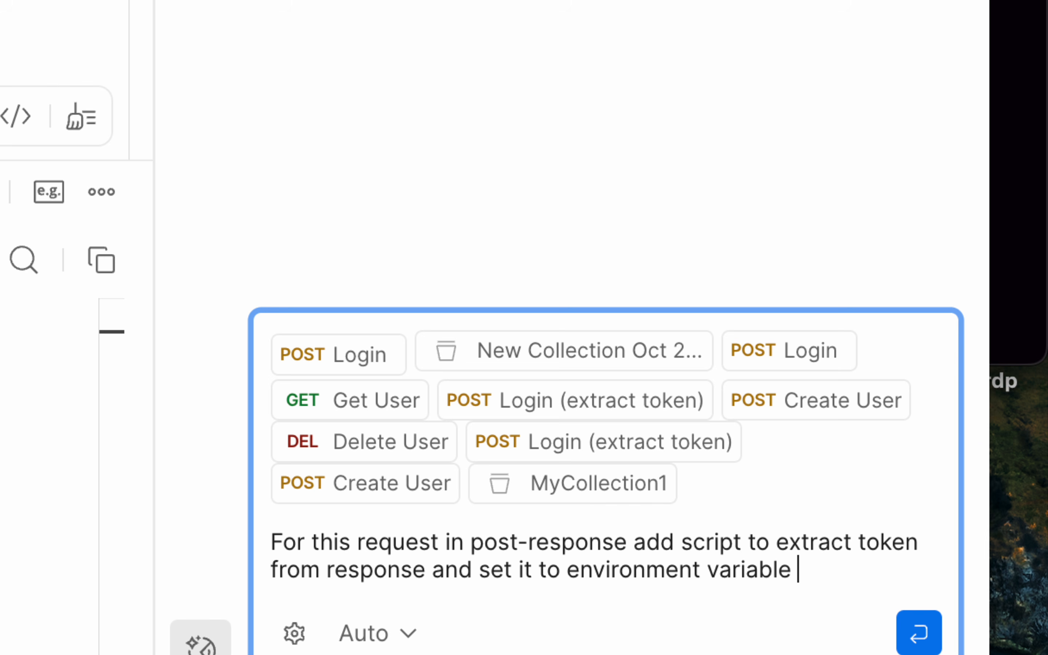
pyautogui.write('token"')
pyautogui.press('Return')
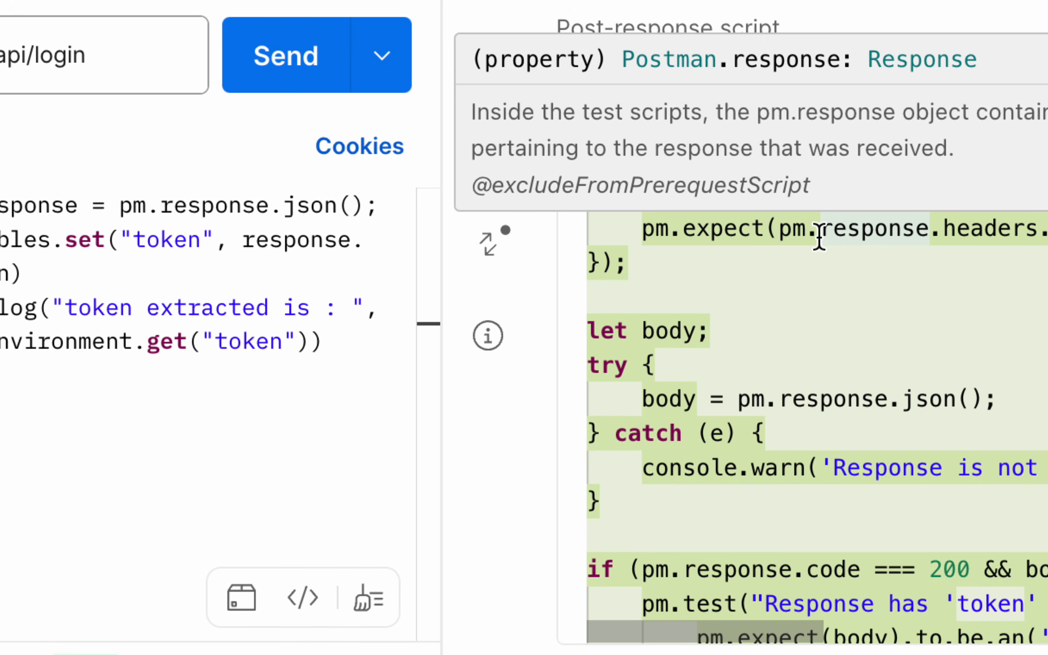
# - Review and approve the AI agent's proposed post-response script for the Login request, and close the assistant
pyautogui.click(800, 257)
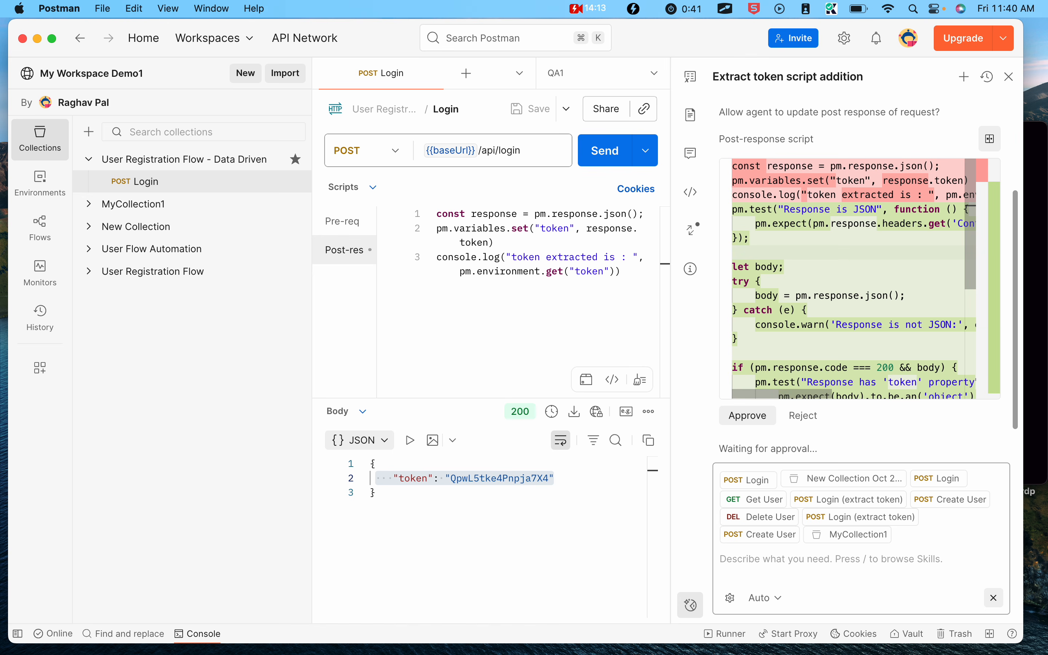
pyautogui.moveTo(738, 338); pyautogui.dragTo(760, 209)
pyautogui.click(747, 415)
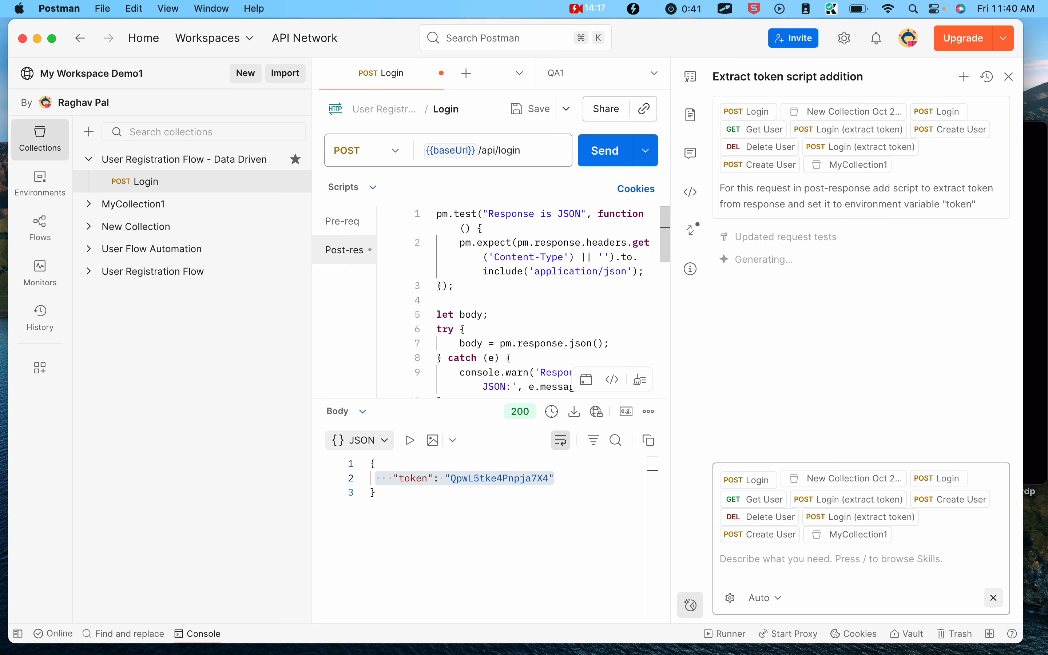
pyautogui.click(1008, 77)
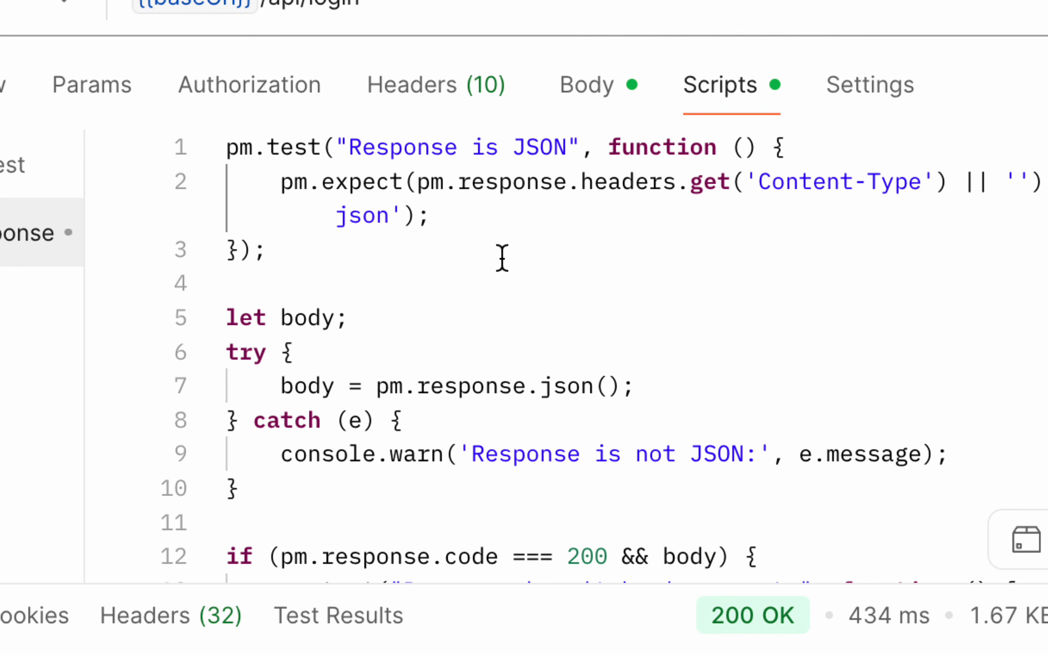
# - Review the generated post-response script through its token-setting lines, then save the Login request and send it twice
pyautogui.scroll(-5, 401, 392)
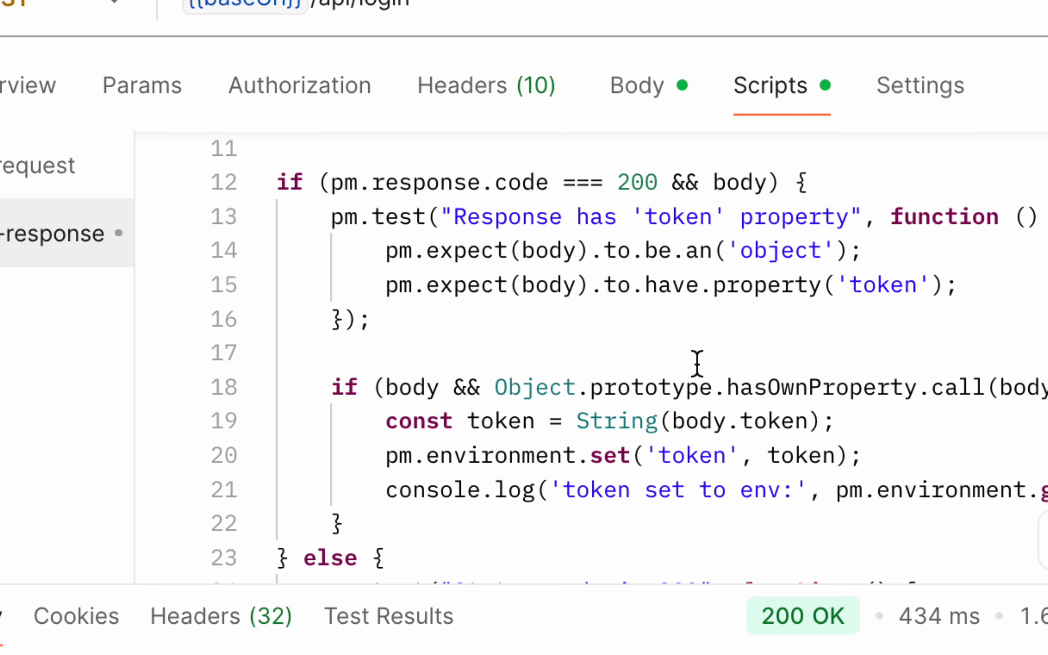
pyautogui.scroll(-1, 715, 504)
pyautogui.scroll(-1, 715, 502)
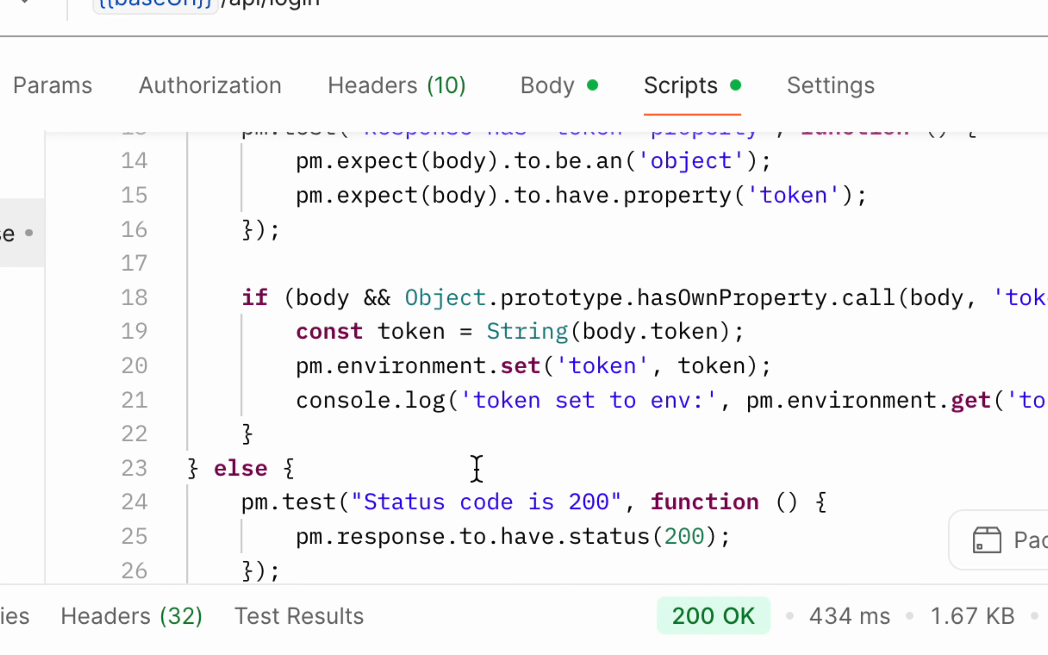
pyautogui.click(599, 366)
pyautogui.moveTo(598, 366); pyautogui.dragTo(621, 366)
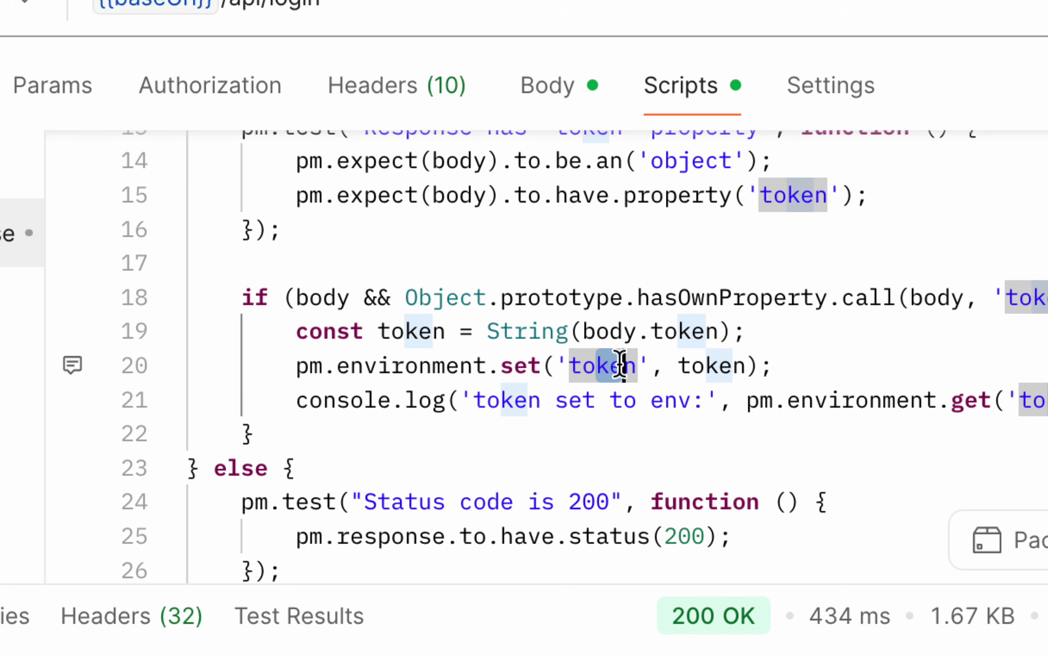
pyautogui.scroll(-2, 620, 364)
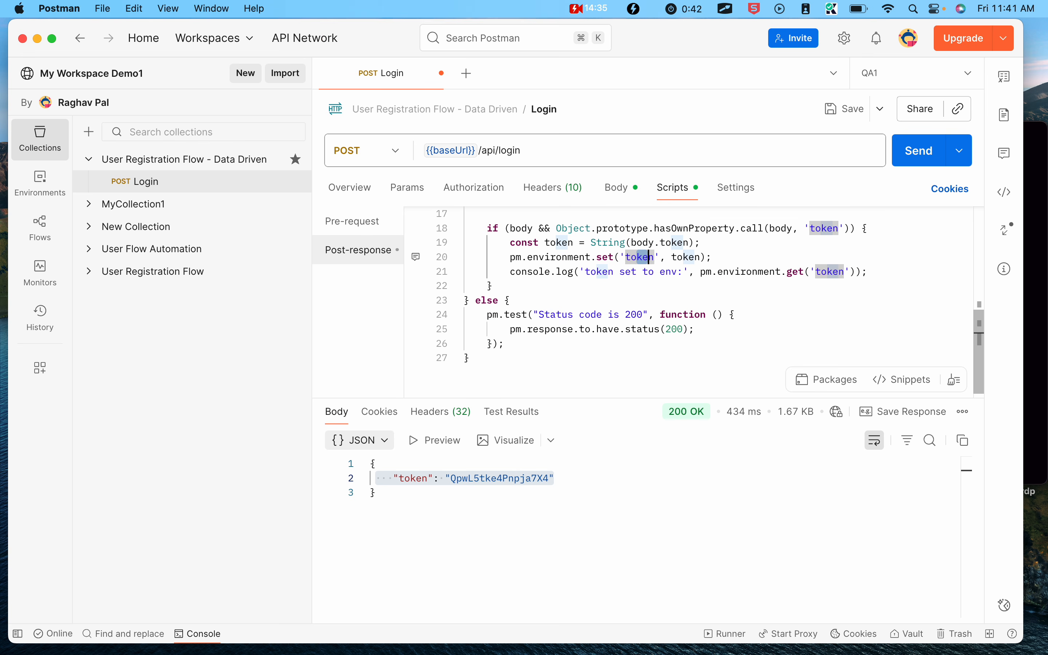
pyautogui.press('super+s')
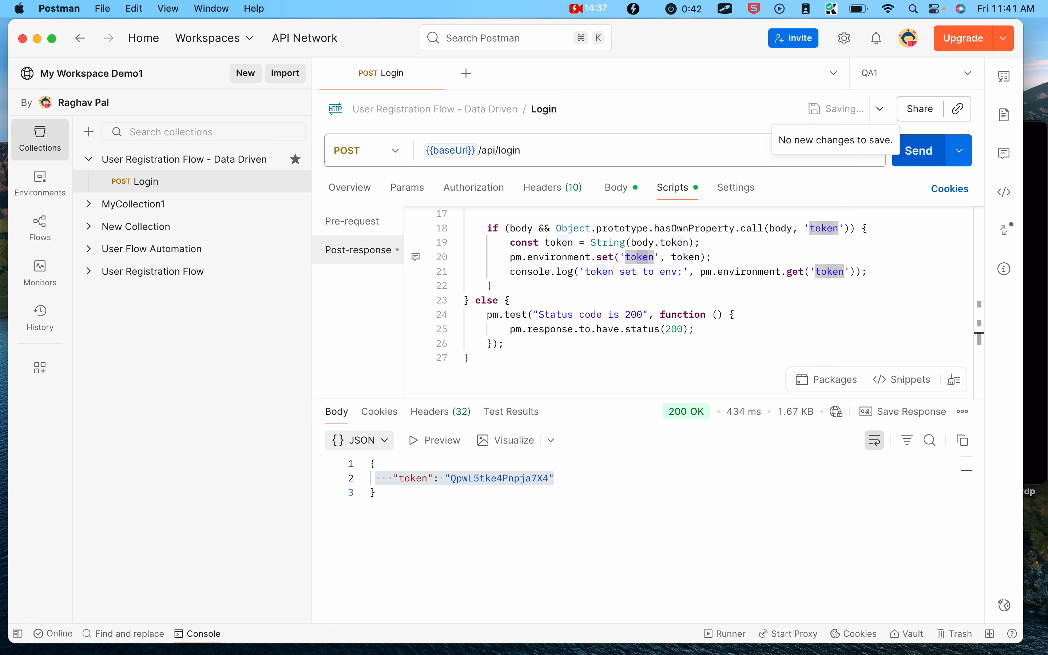
pyautogui.press('super+Return')
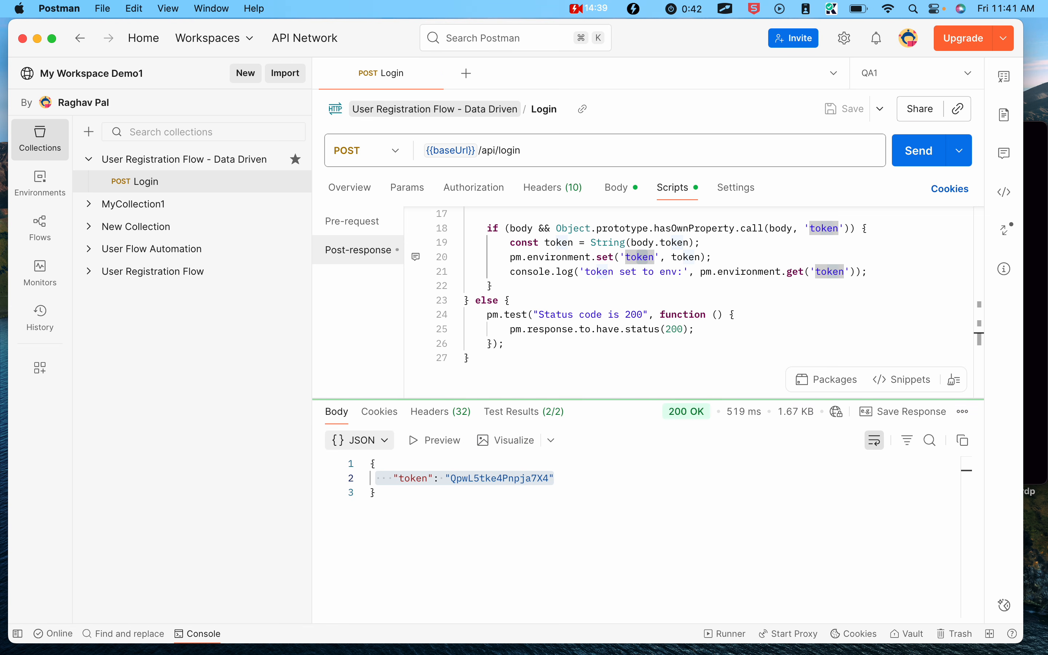
pyautogui.press('super+Return')
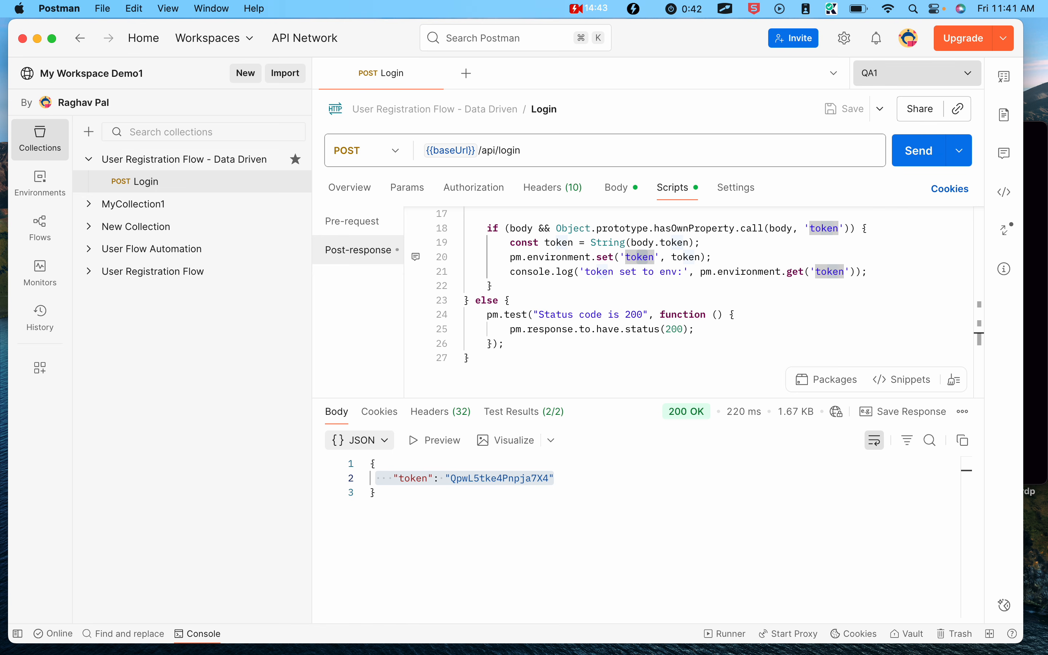
# - Open the QA1 environment and toggle the token variable's masking to check its stored value
pyautogui.click(913, 73)
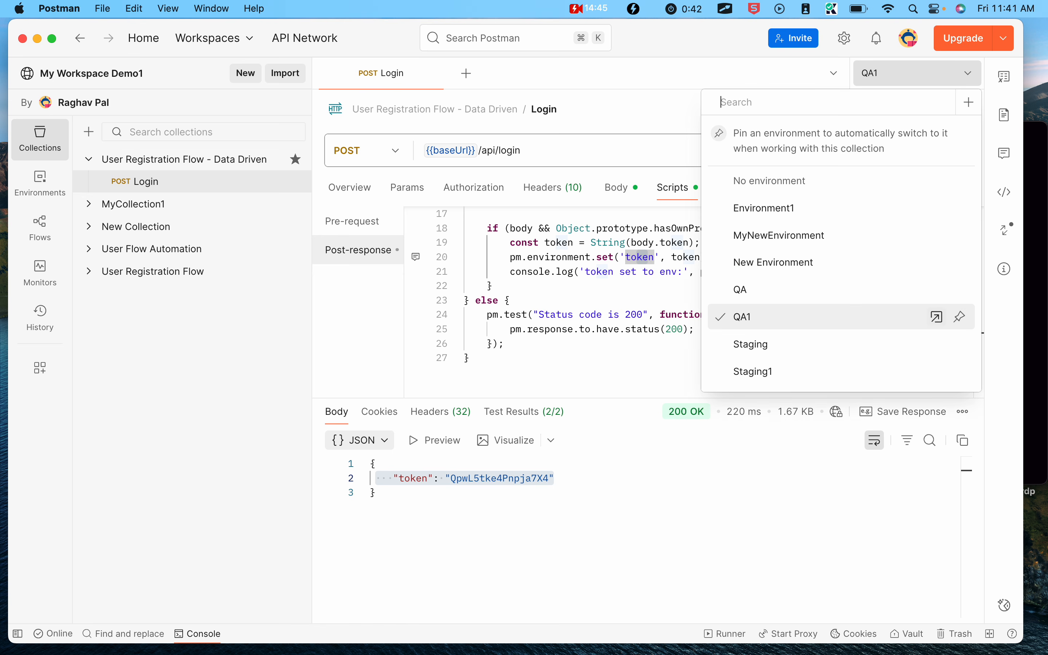
pyautogui.click(936, 316)
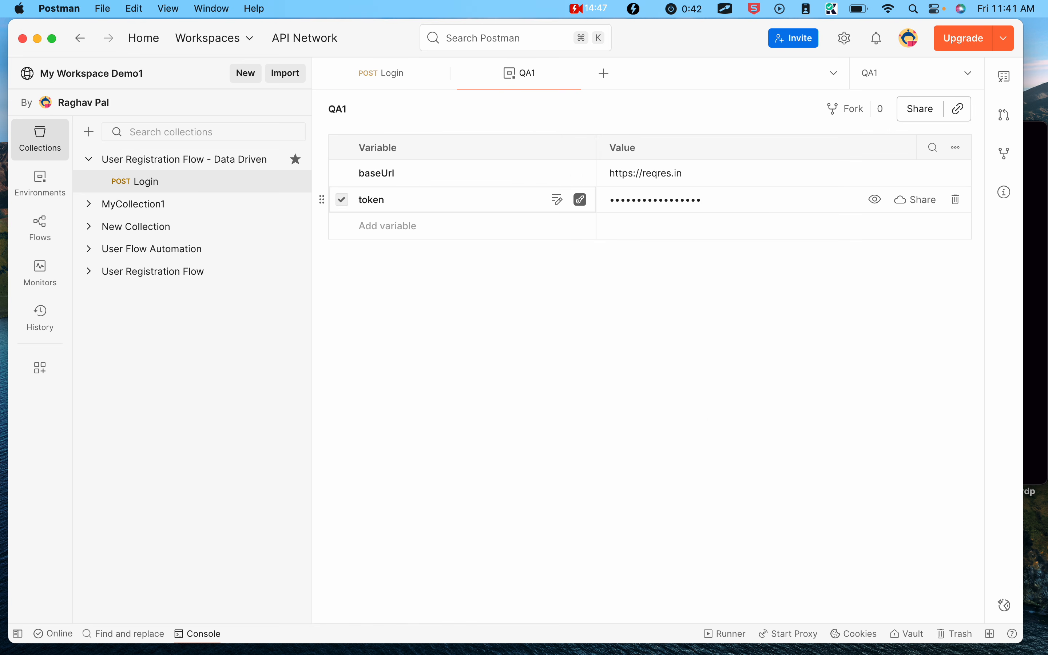
pyautogui.click(580, 199)
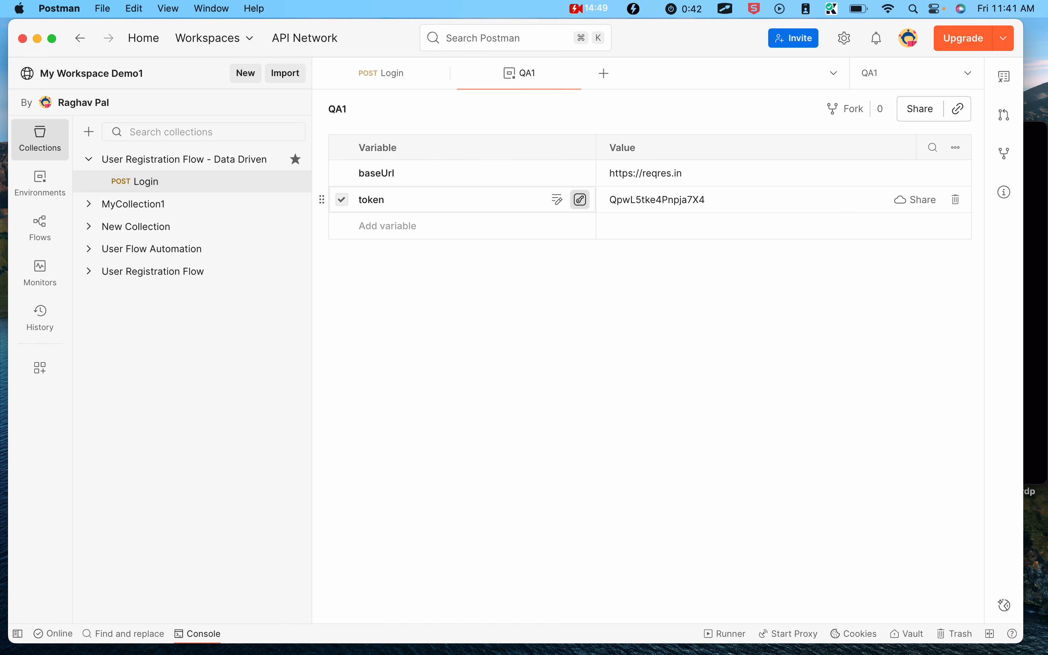
pyautogui.click(580, 199)
pyautogui.click(580, 200)
pyautogui.click(580, 199)
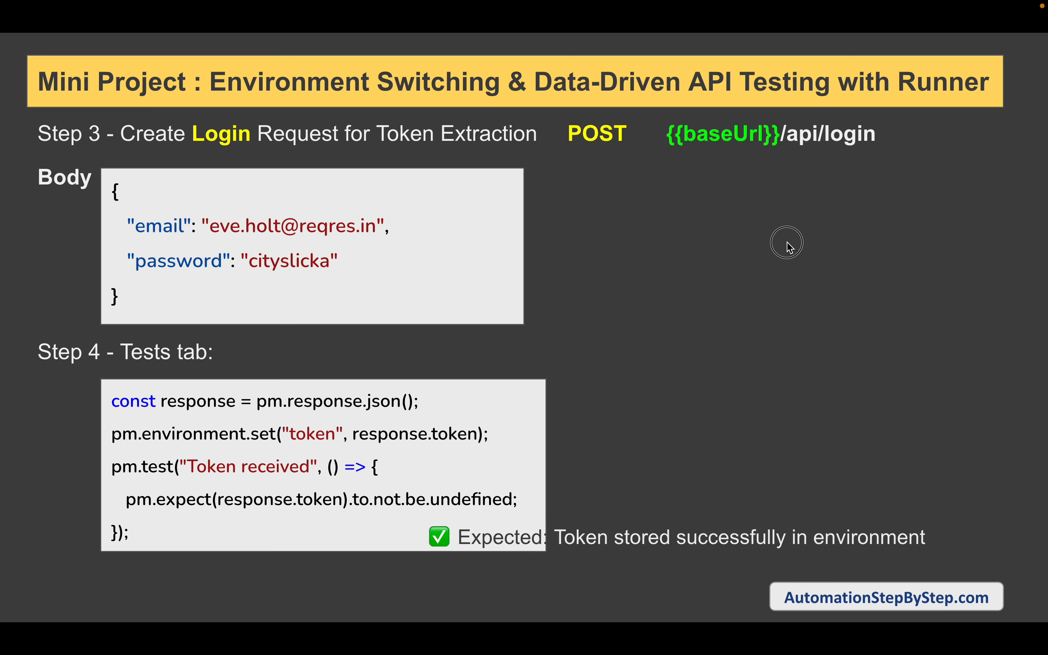
pyautogui.press('Right')
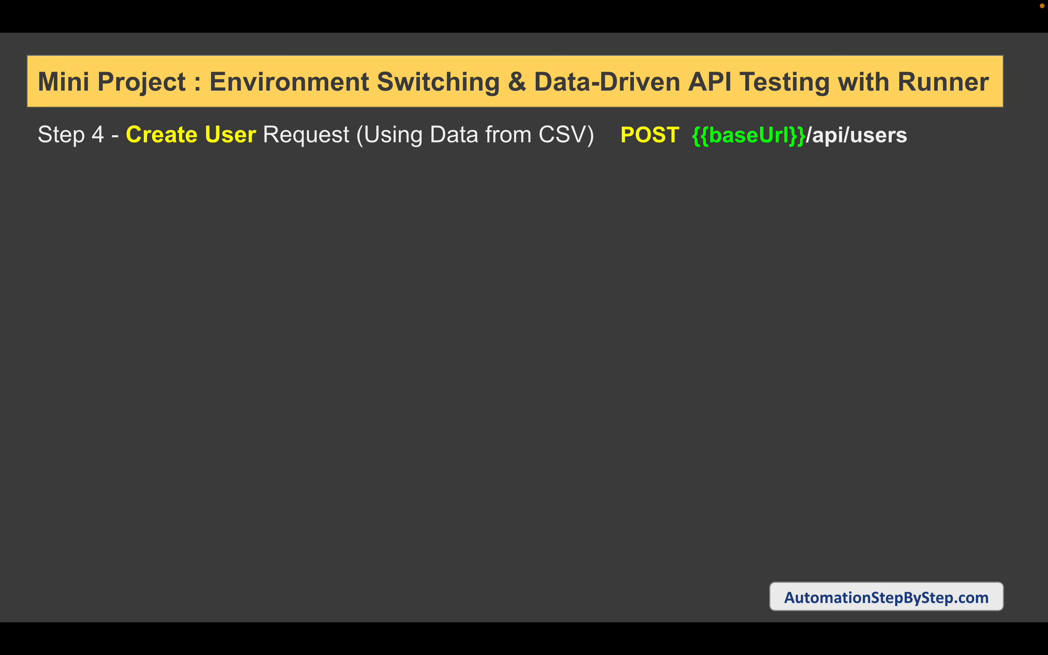
pyautogui.moveTo(688, 134); pyautogui.dragTo(808, 154)
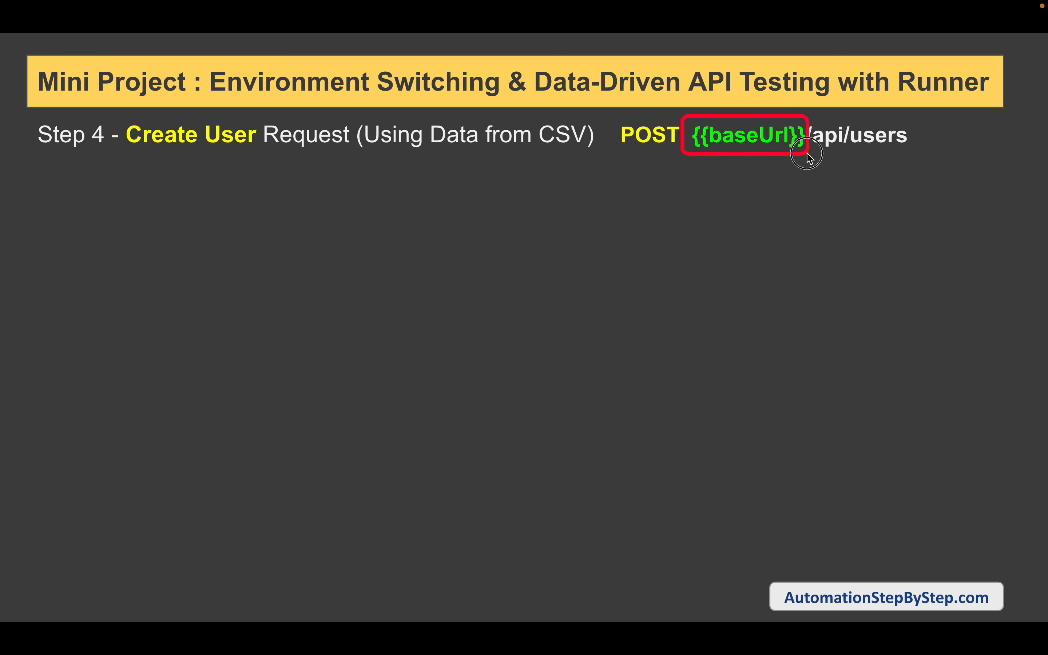
# - Add a POST request named "Create User" to the User Registration Flow - Data Driven collection
pyautogui.press('Escape')
pyautogui.press('Right')
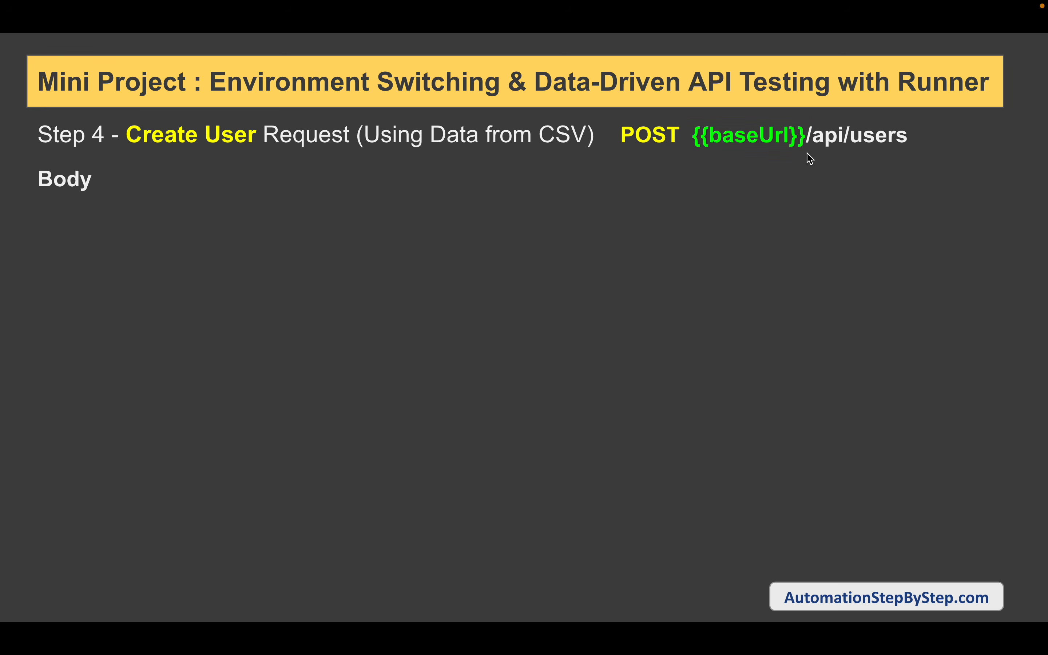
pyautogui.hotkey('ctrl', 'Right')
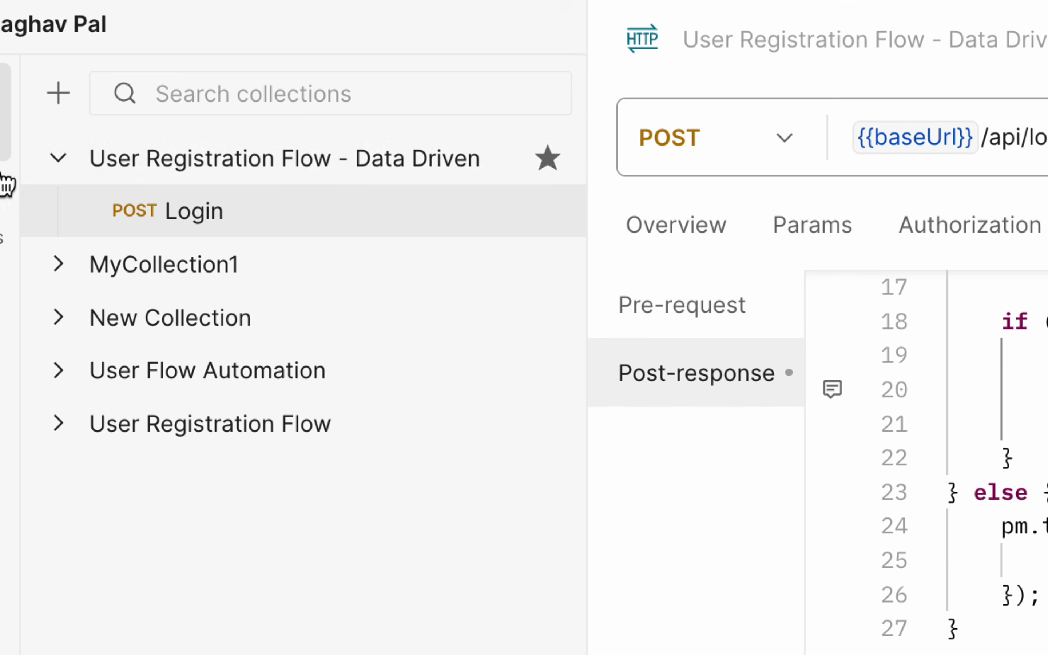
pyautogui.click(460, 158)
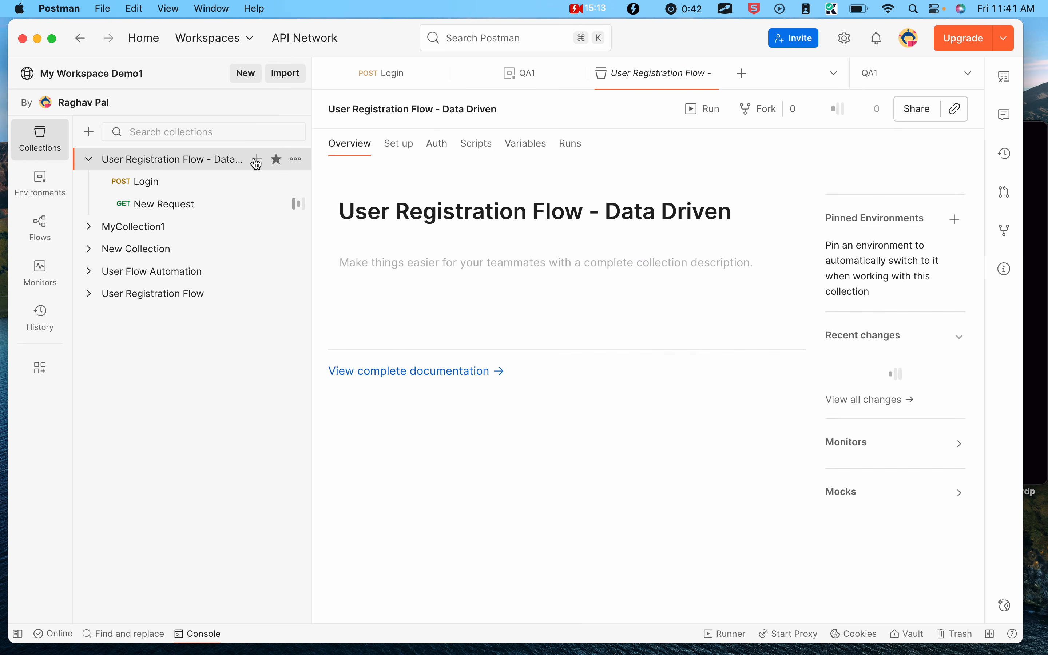
pyautogui.click(351, 147)
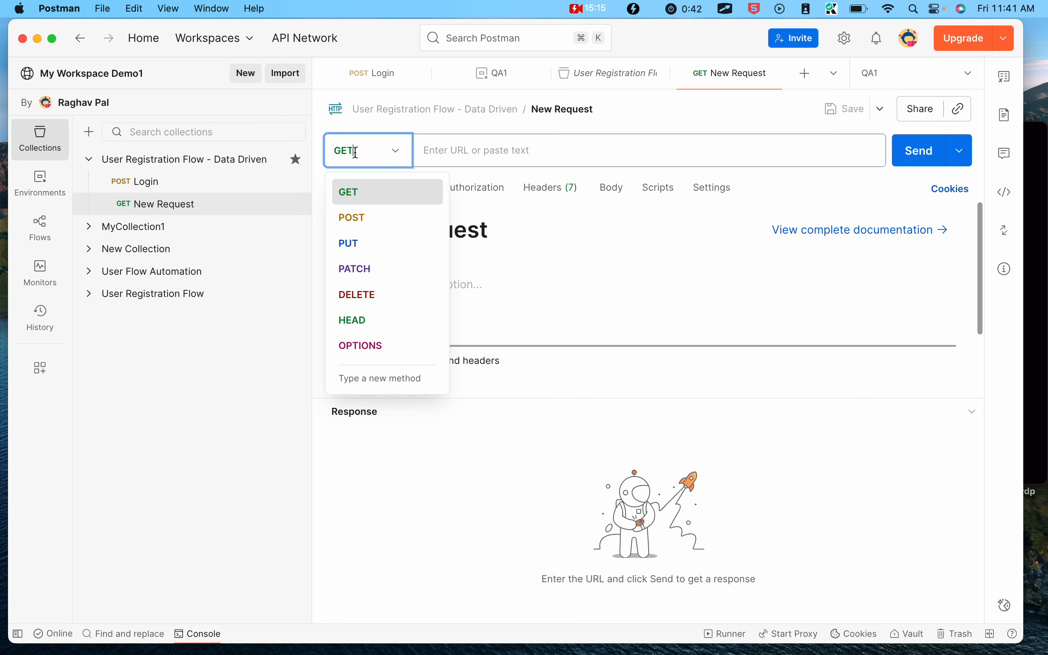
pyautogui.click(364, 219)
pyautogui.click(559, 111)
pyautogui.write('Create User')
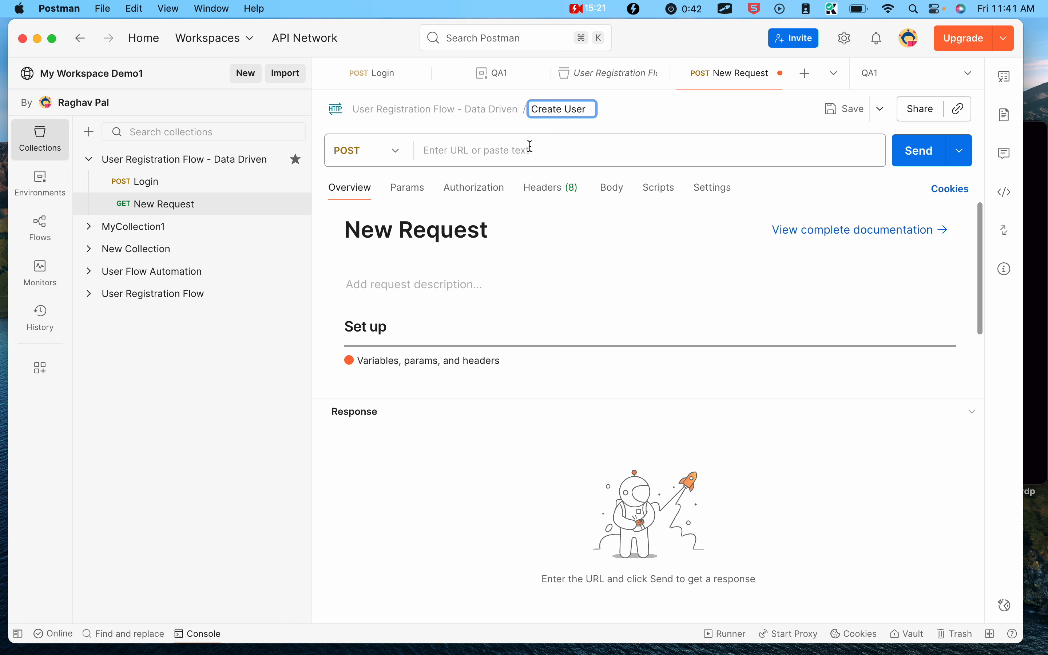
# - Set the Create User request's URL to {{baseUrl}}/api/users, using the environment's baseUrl variable
pyautogui.click(530, 147)
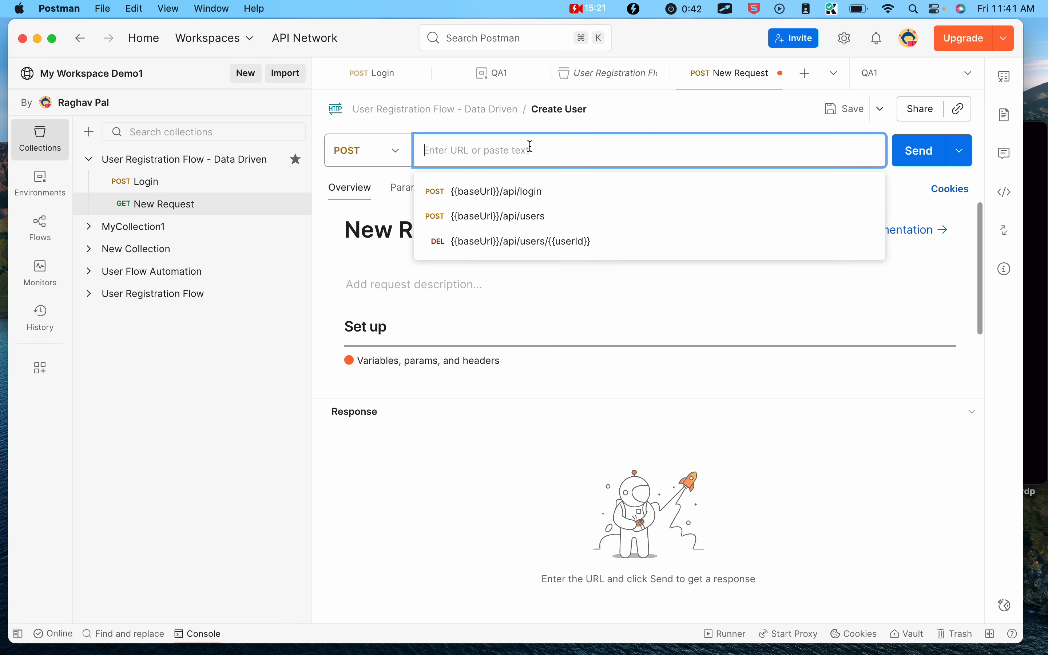
pyautogui.write('{{')
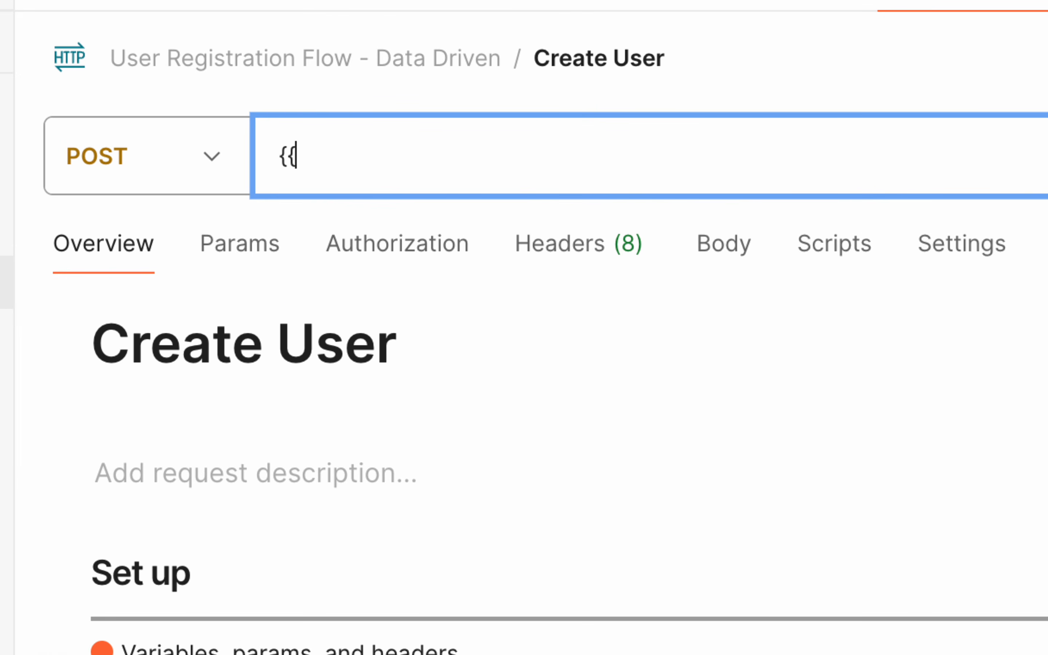
pyautogui.write('b')
pyautogui.press('Return')
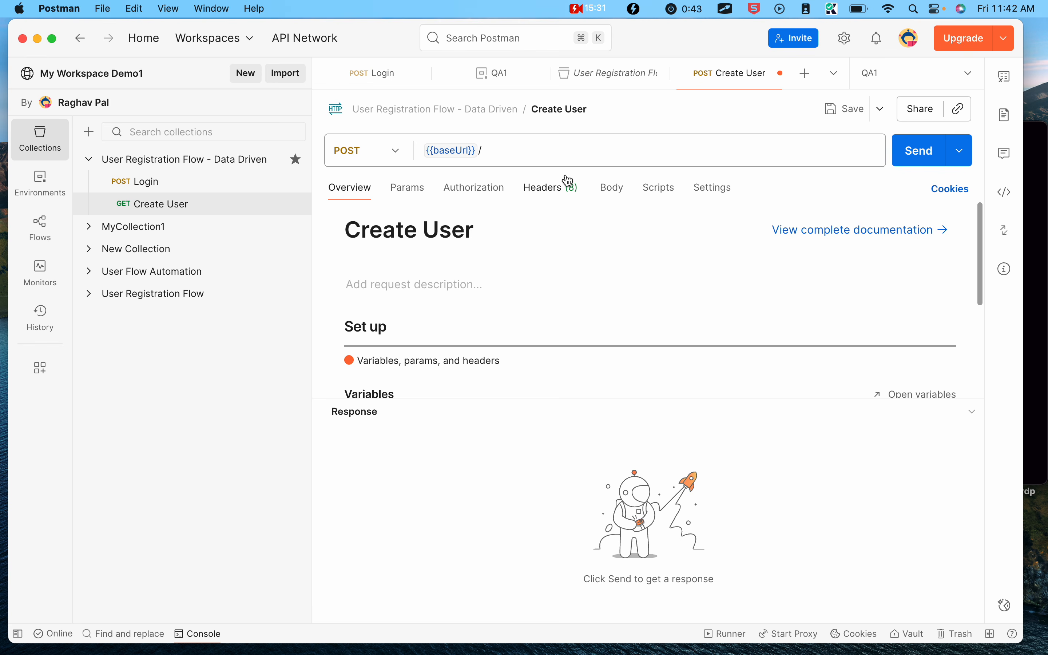
pyautogui.click(505, 156)
pyautogui.write('api/users')
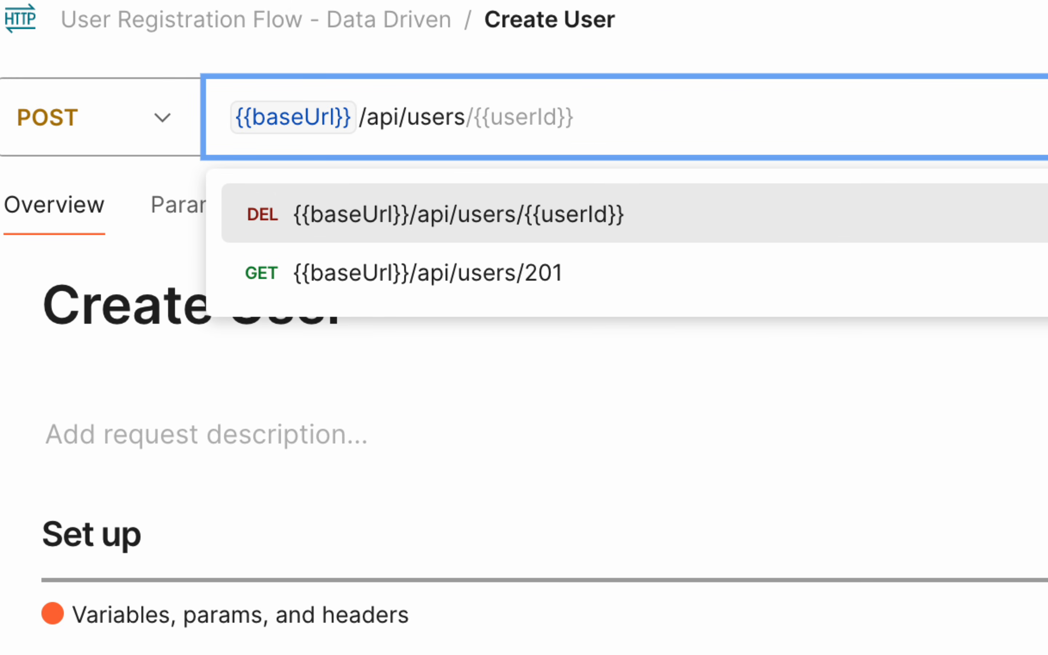
pyautogui.press('Escape')
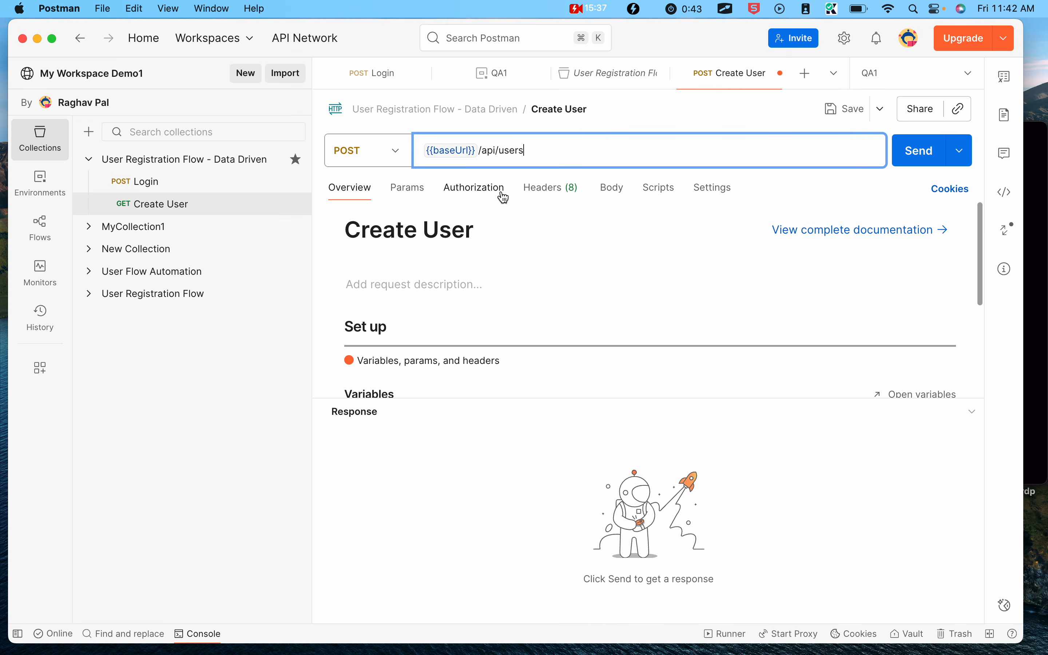
# - Add an x-api-key header with the API key as its value to the Create User request, and save the request
pyautogui.click(492, 193)
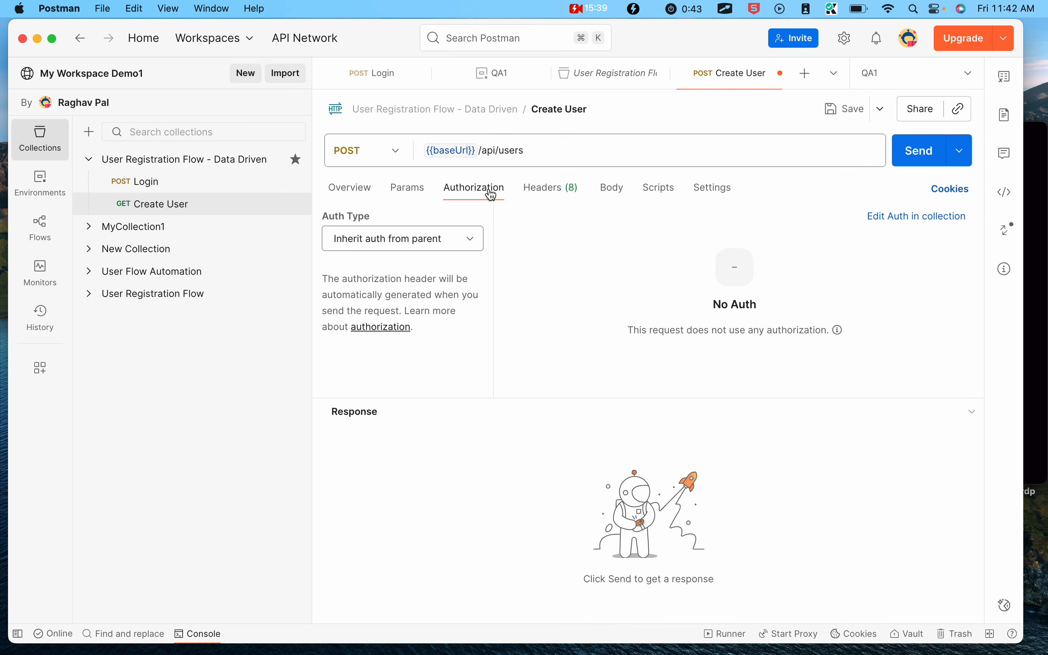
pyautogui.click(562, 191)
pyautogui.click(424, 379)
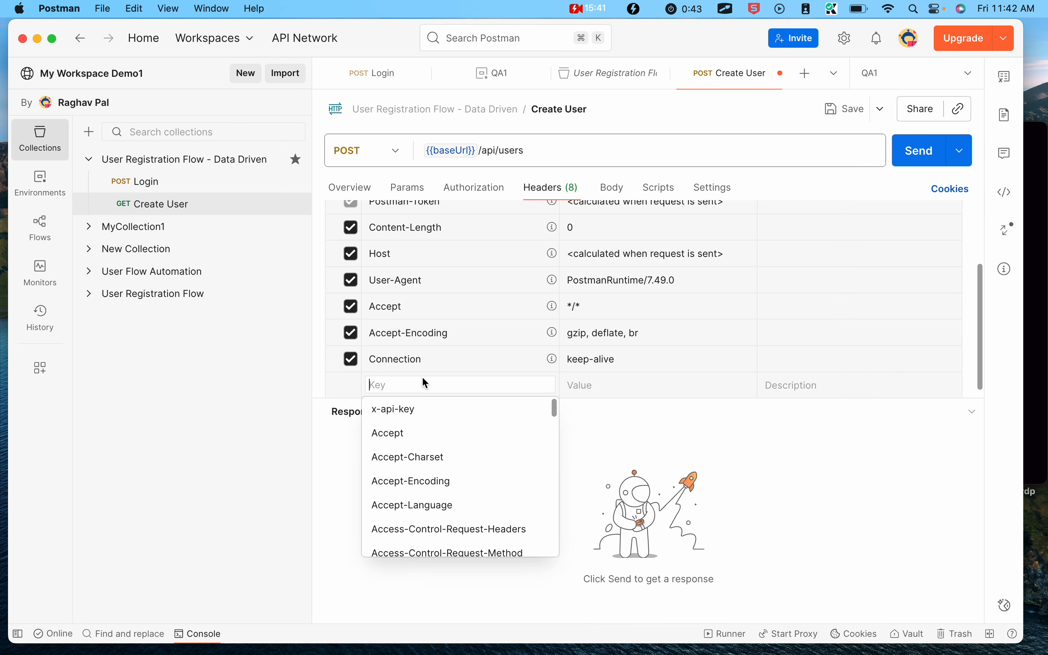
pyautogui.click(394, 409)
pyautogui.click(576, 351)
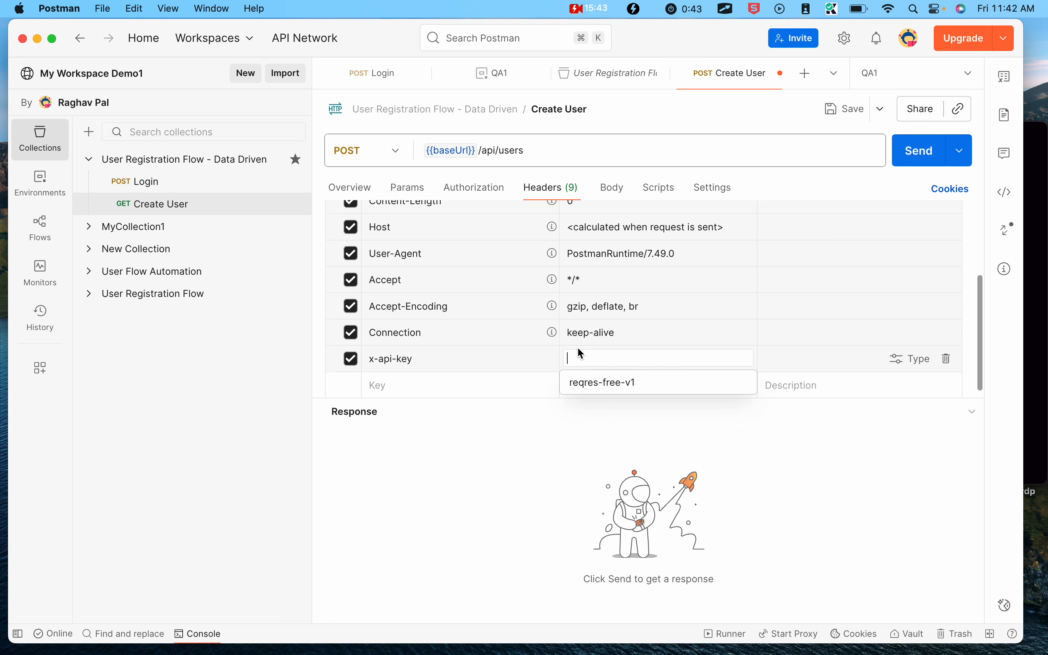
pyautogui.click(574, 380)
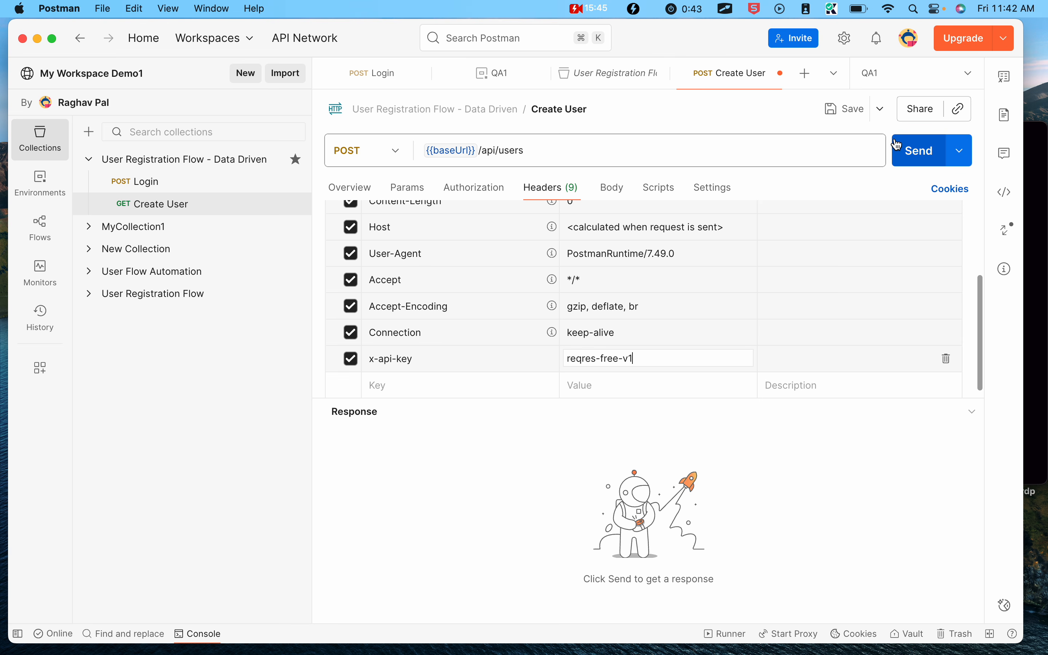
pyautogui.click(846, 109)
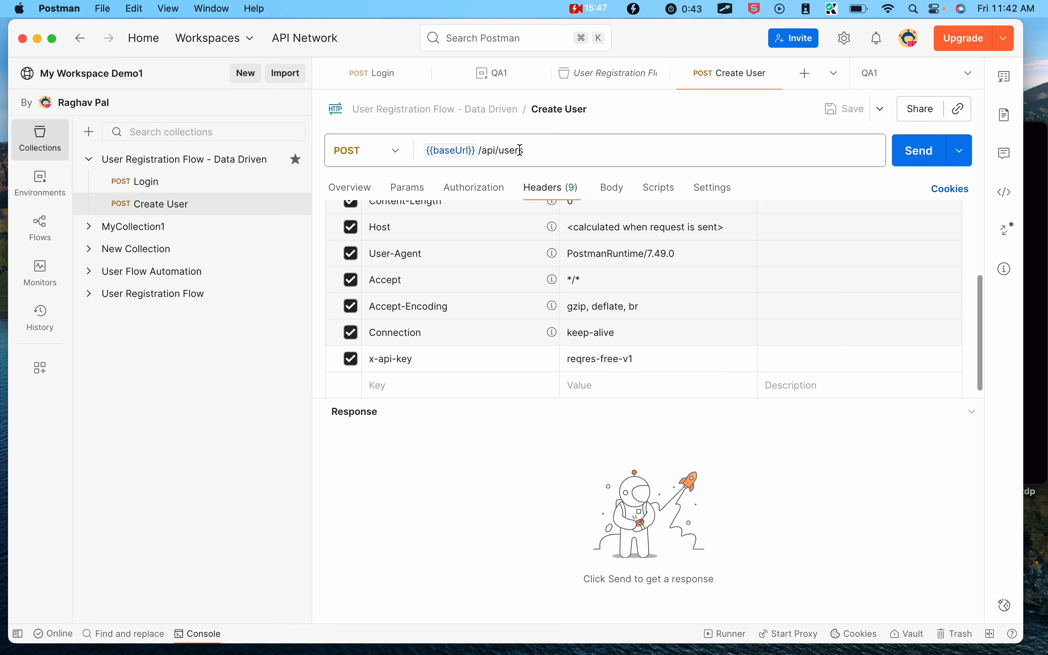
# - Set the Create User request's authorization type to Bearer Token with {{token}} as the token
pyautogui.click(485, 197)
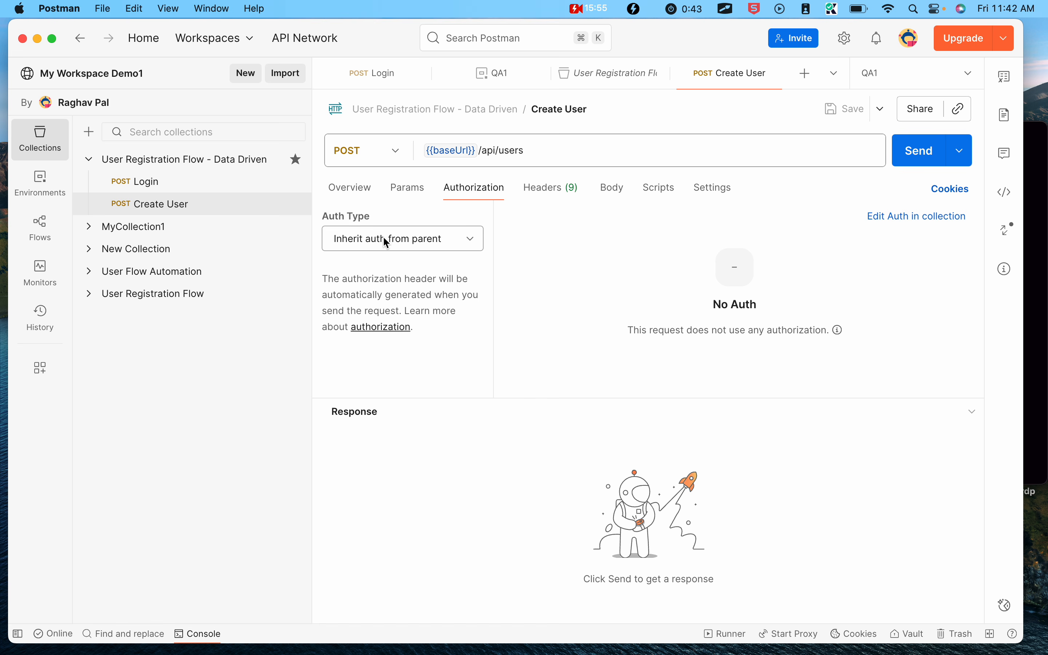
pyautogui.click(383, 238)
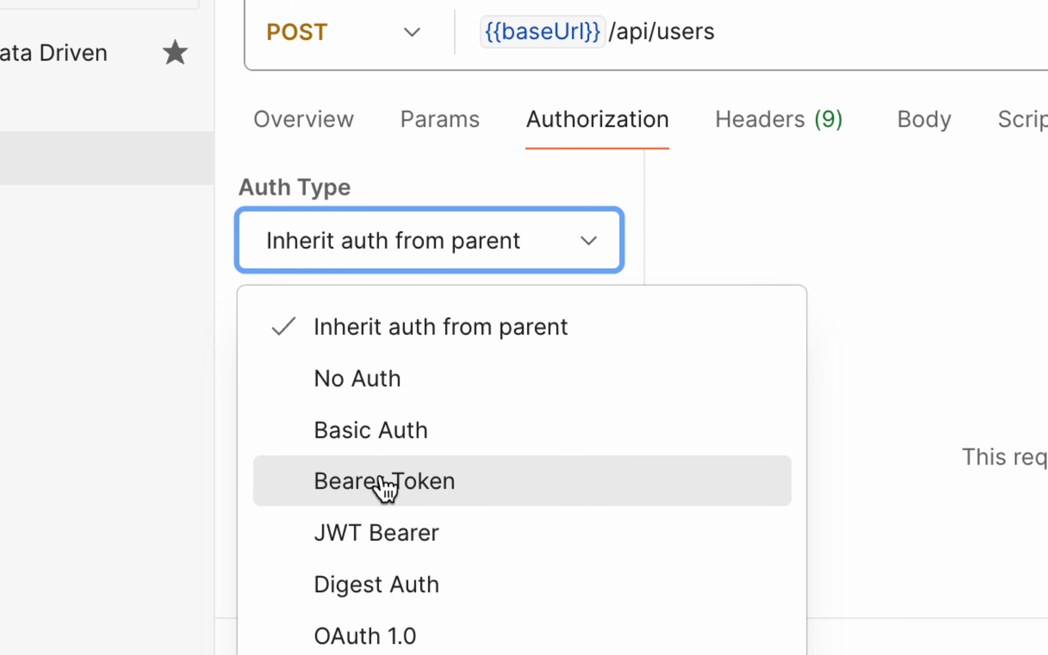
pyautogui.click(382, 481)
pyautogui.moveTo(791, 242); pyautogui.dragTo(735, 241)
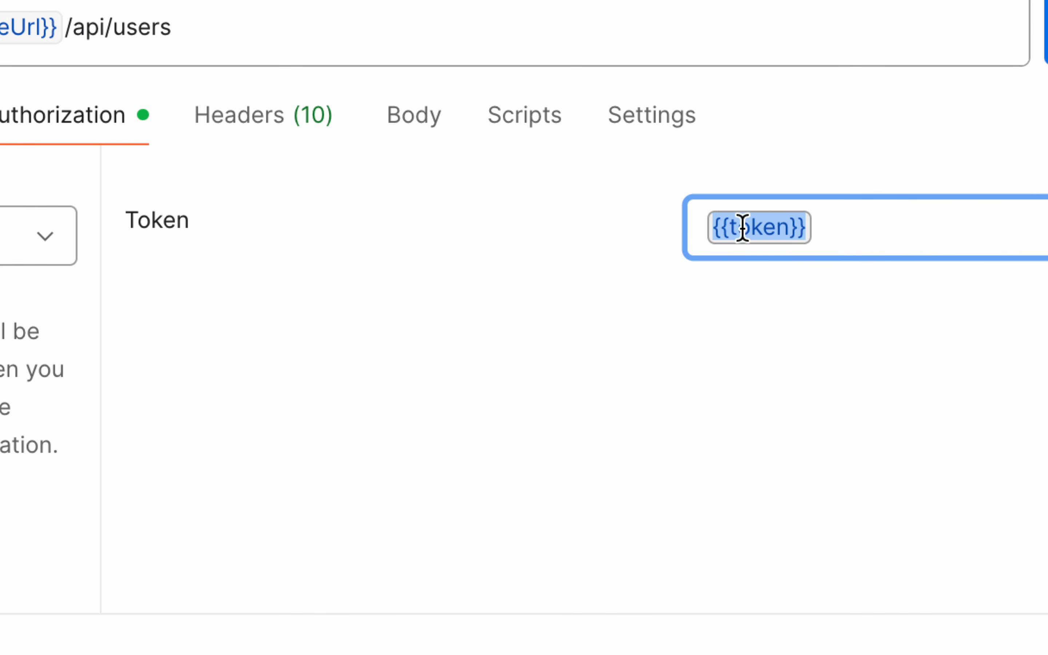
pyautogui.click(847, 228)
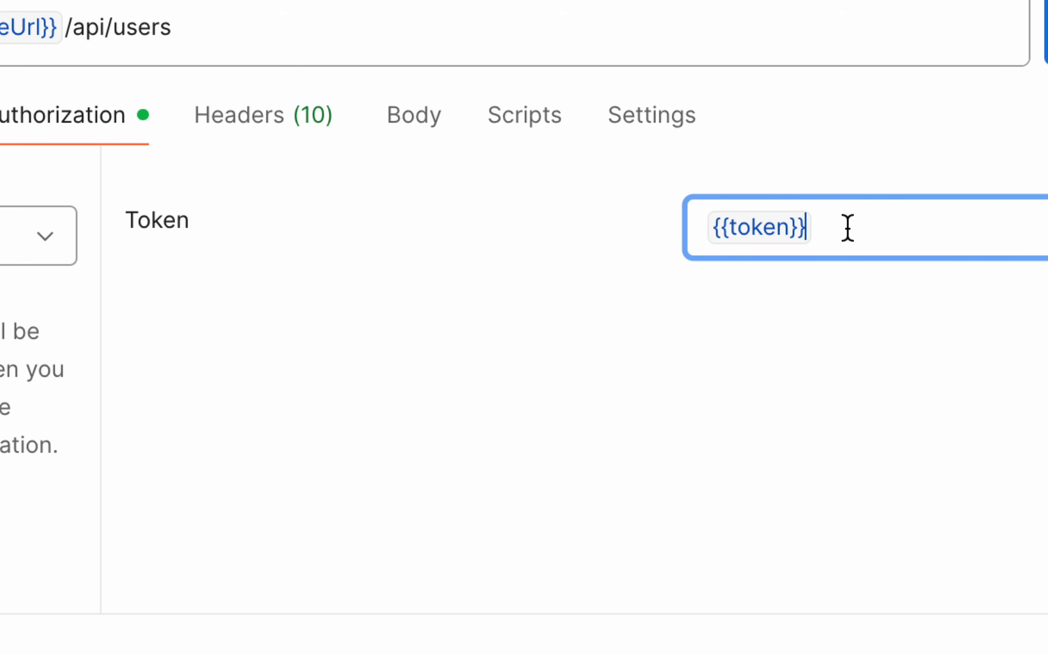
pyautogui.moveTo(847, 228); pyautogui.dragTo(643, 236)
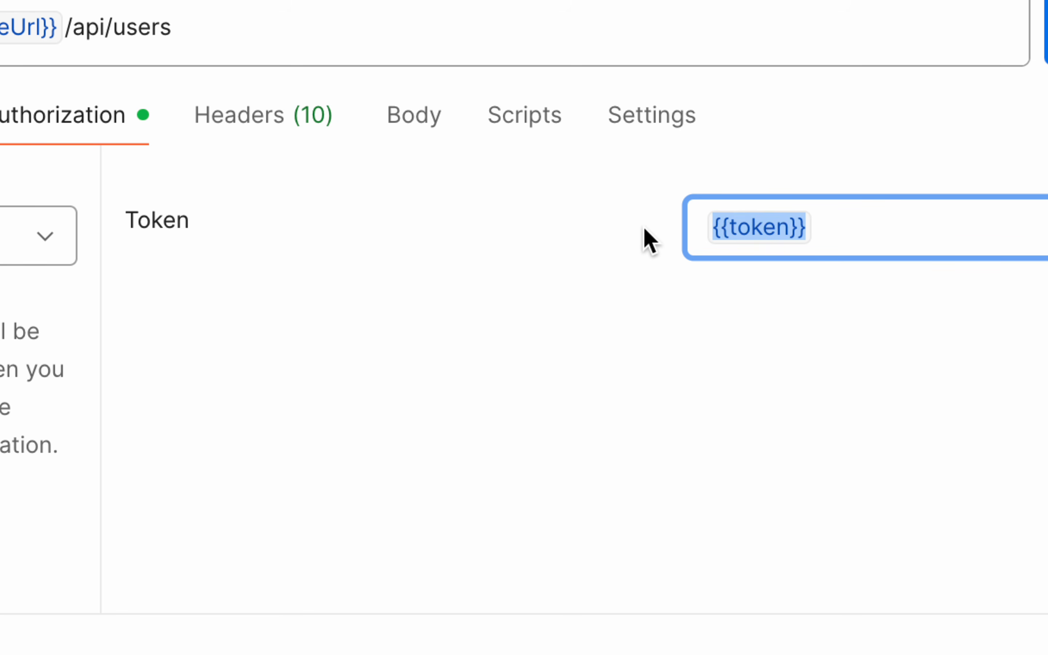
# - Toggle the masking of the {{token}} variable to check its environment value, and save the Create User request
pyautogui.moveTo(754, 228)
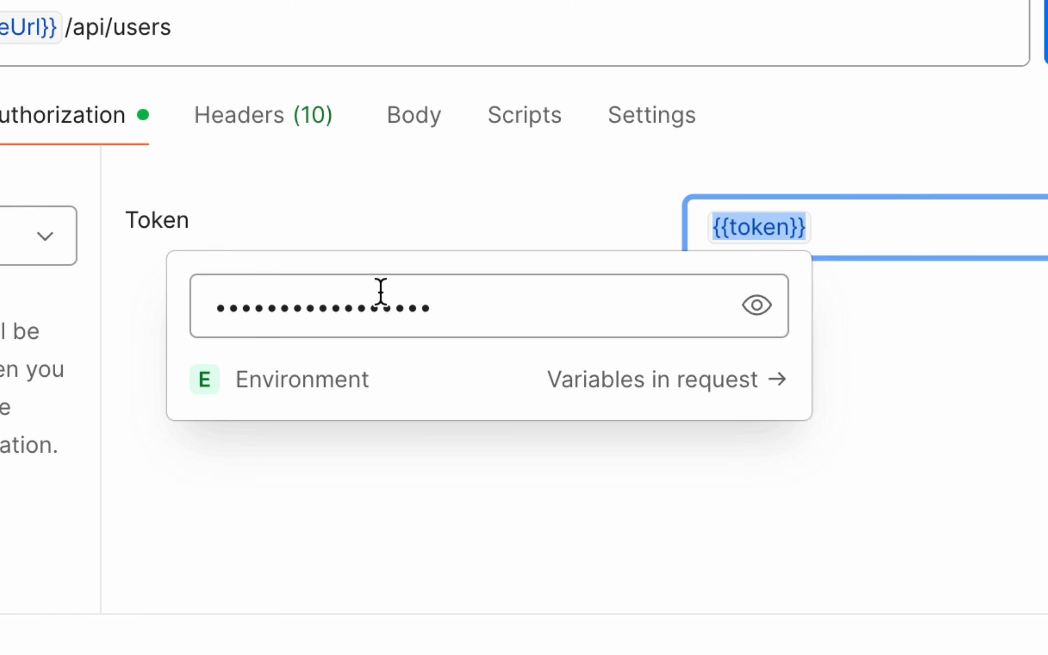
pyautogui.click(752, 306)
pyautogui.click(751, 310)
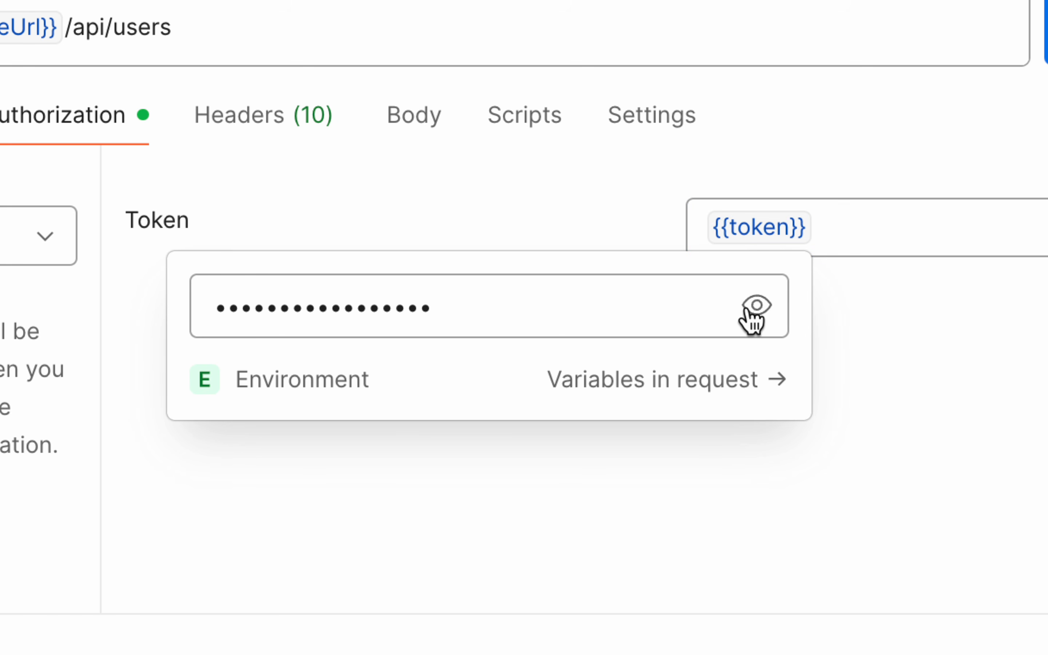
pyautogui.click(854, 236)
pyautogui.click(853, 237)
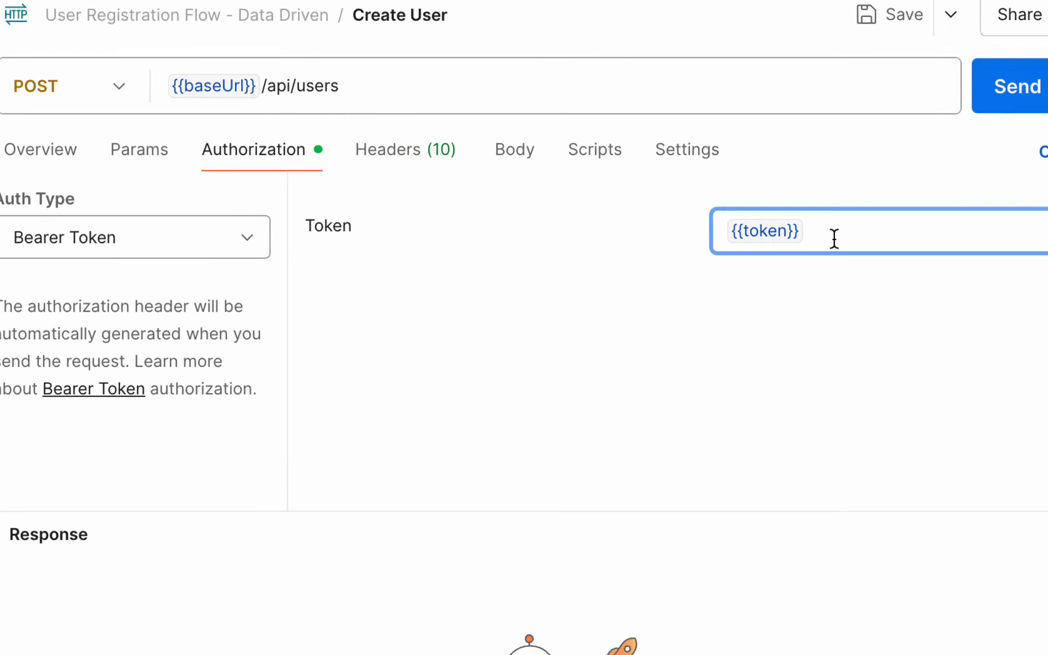
pyautogui.click(846, 111)
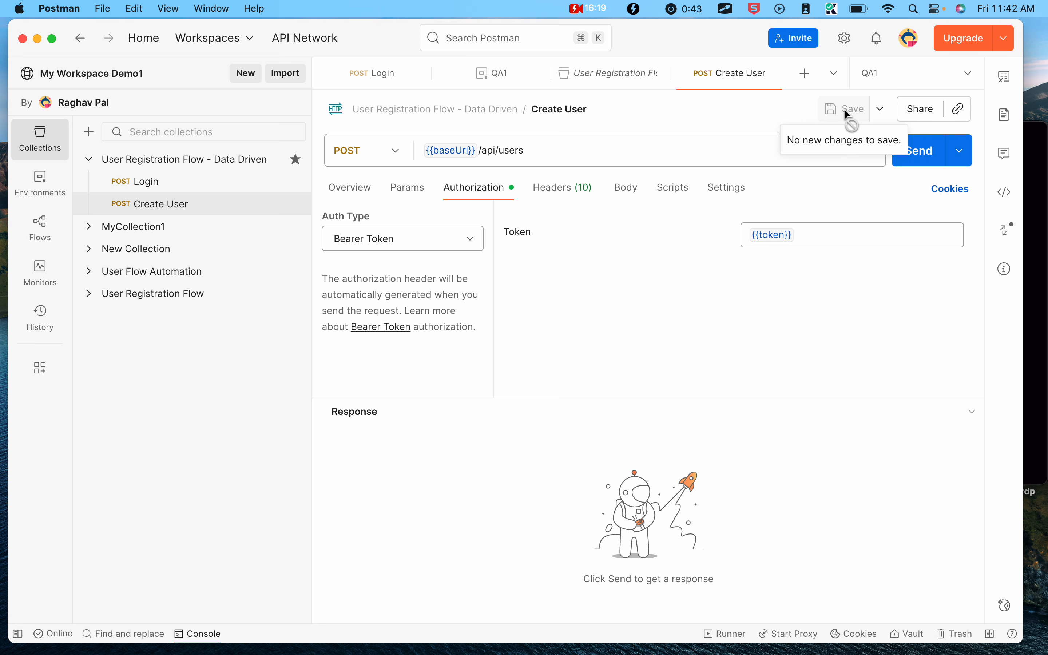
# - Examine the Create User request's auto-generated Authorization header alongside its Bearer Token settings
pyautogui.click(563, 189)
pyautogui.scroll(-2, 469, 295)
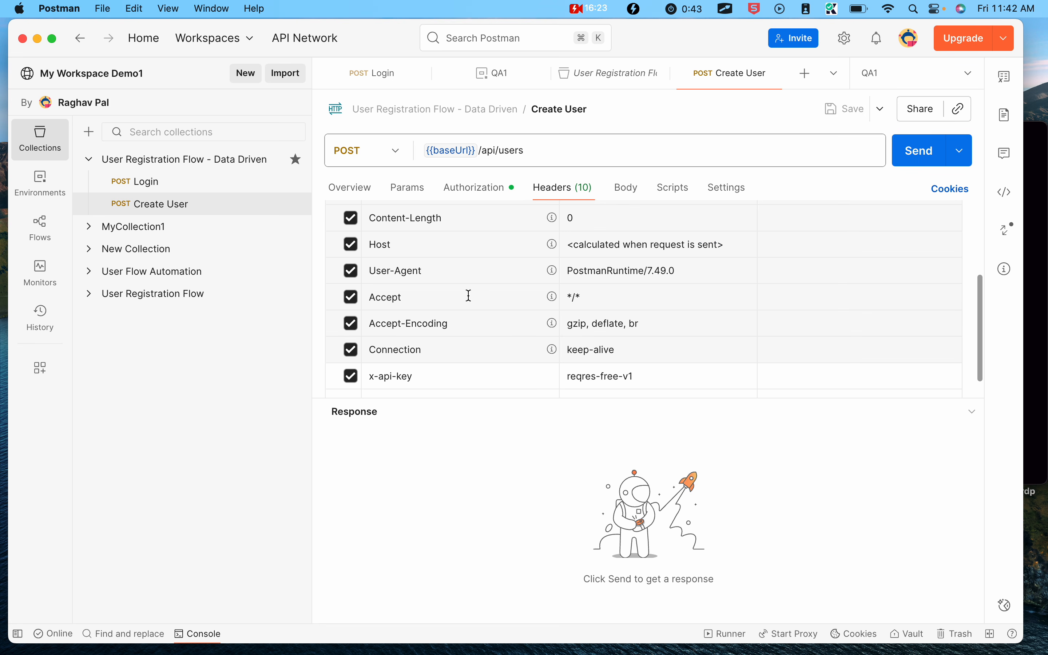
pyautogui.click(483, 197)
pyautogui.click(559, 199)
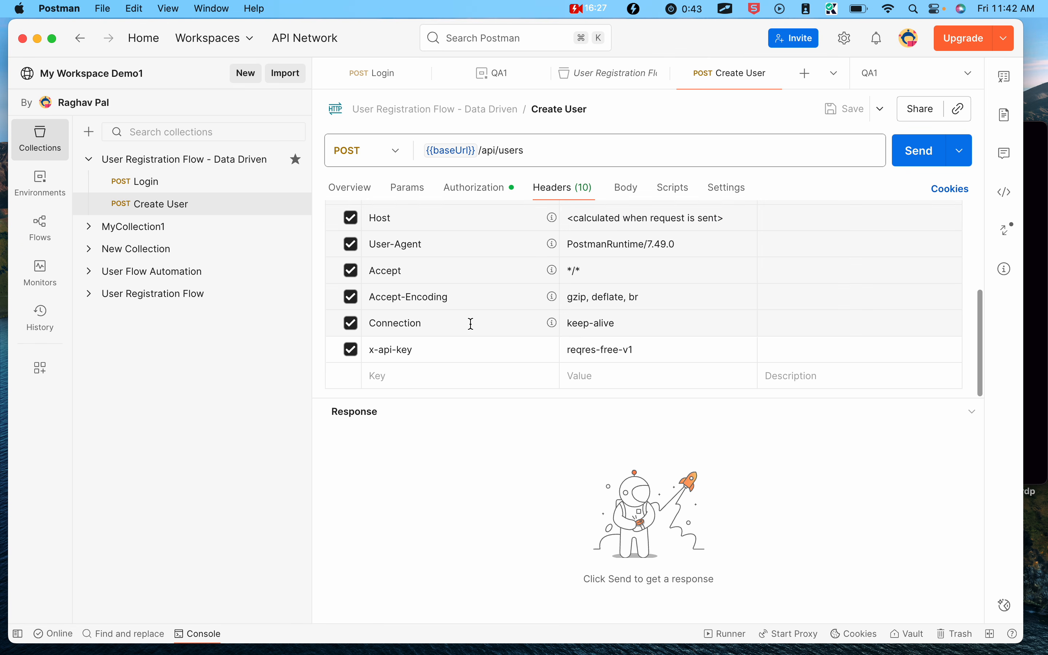
pyautogui.scroll(5, 471, 323)
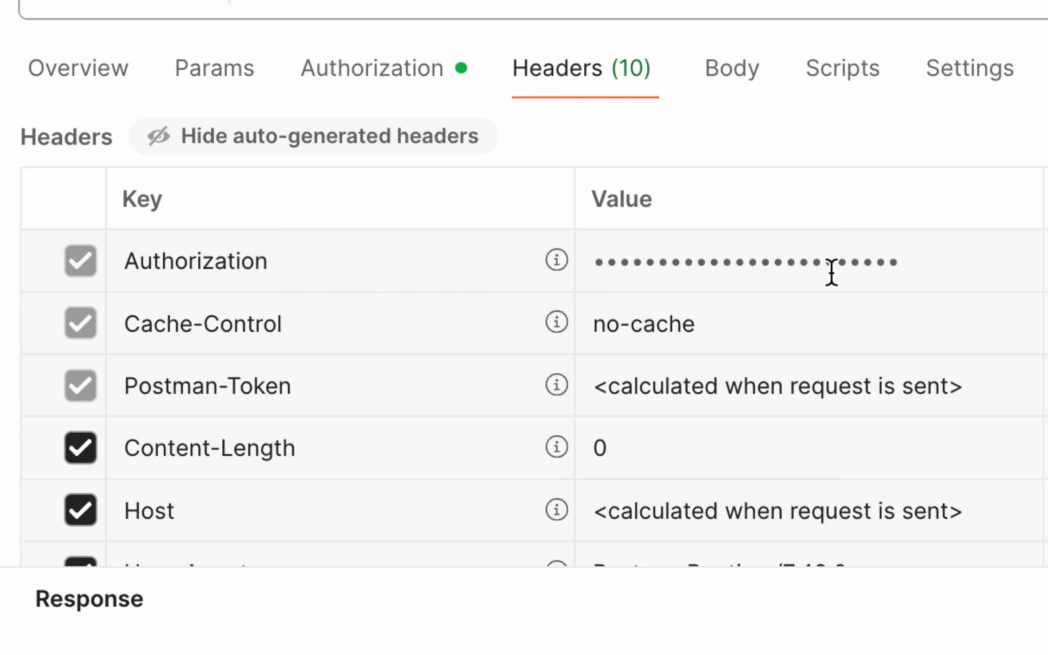
pyautogui.click(431, 79)
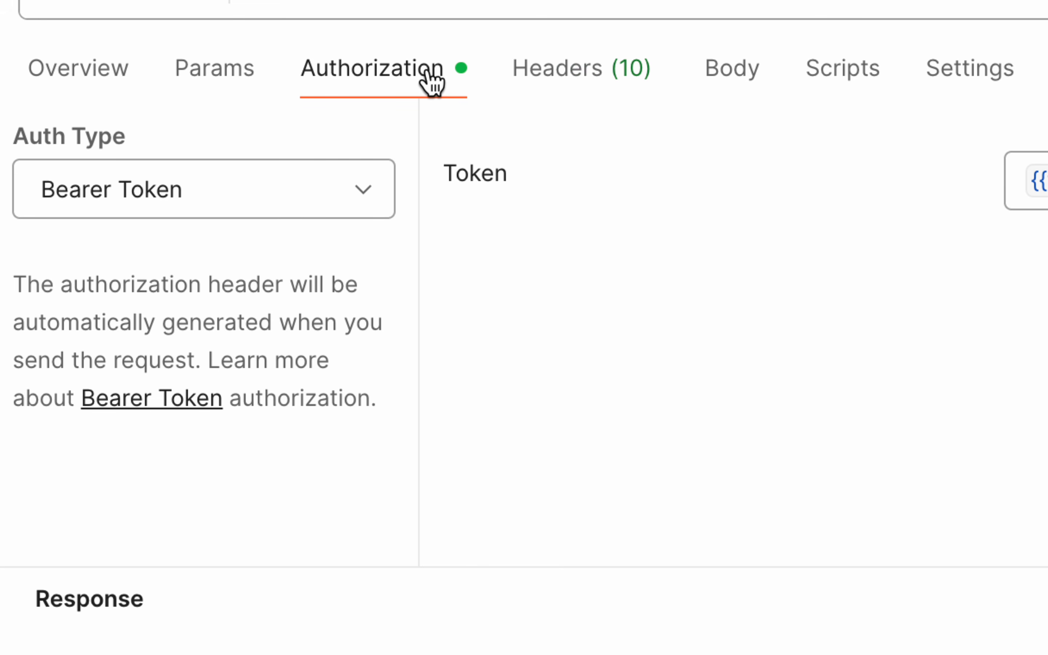
pyautogui.click(603, 79)
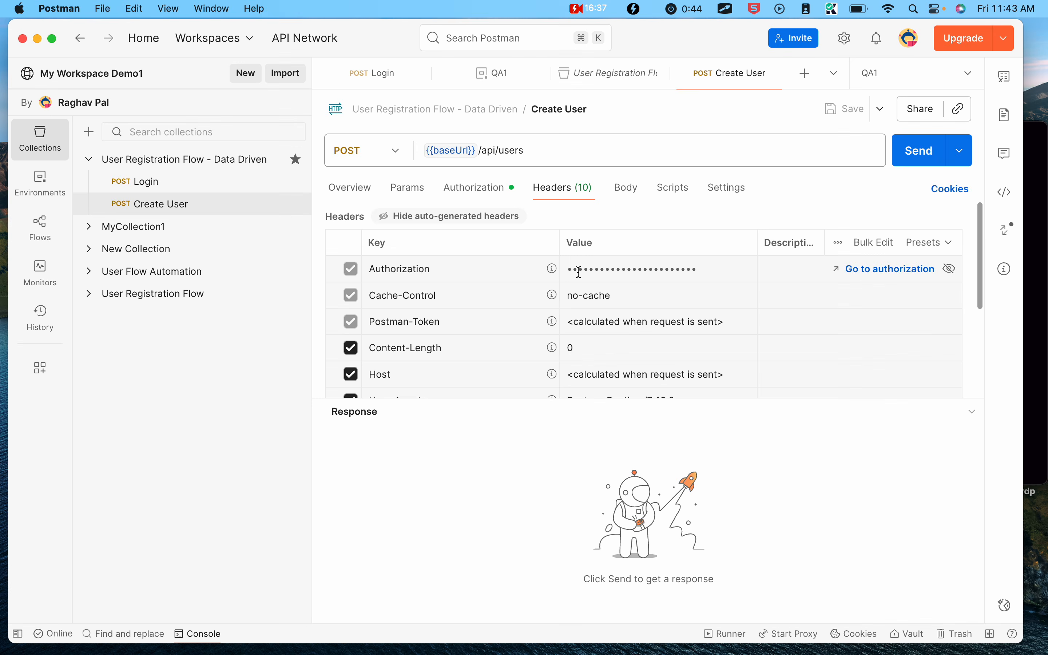
# - Set the Create User request's body type to raw JSON
pyautogui.hotkey('ctrl', 'Left')
pyautogui.click(675, 287)
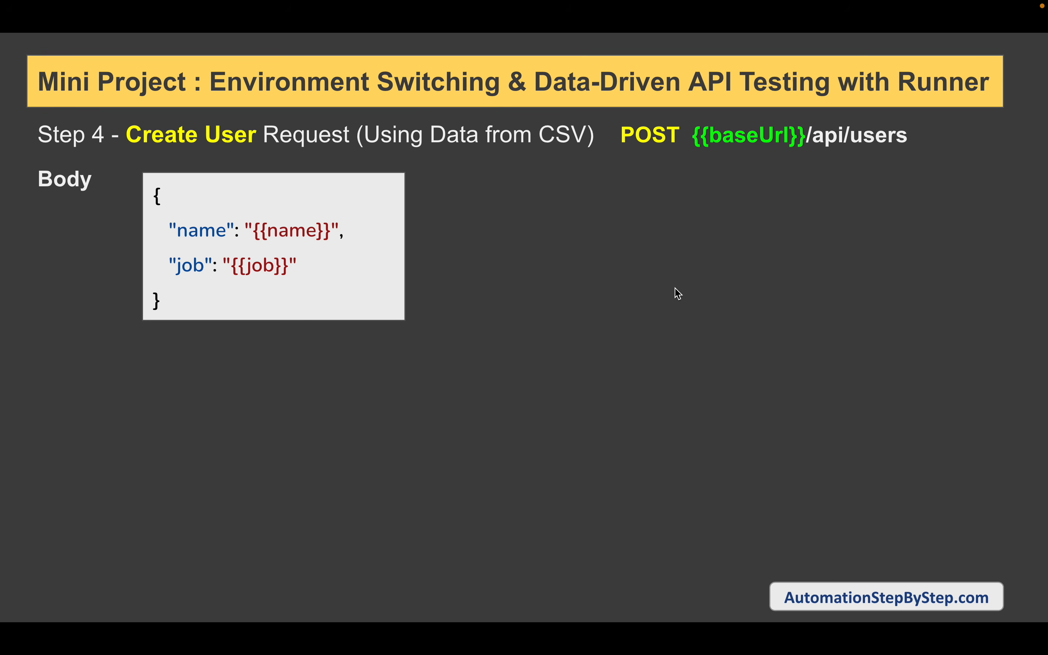
pyautogui.hotkey('ctrl', 'Right')
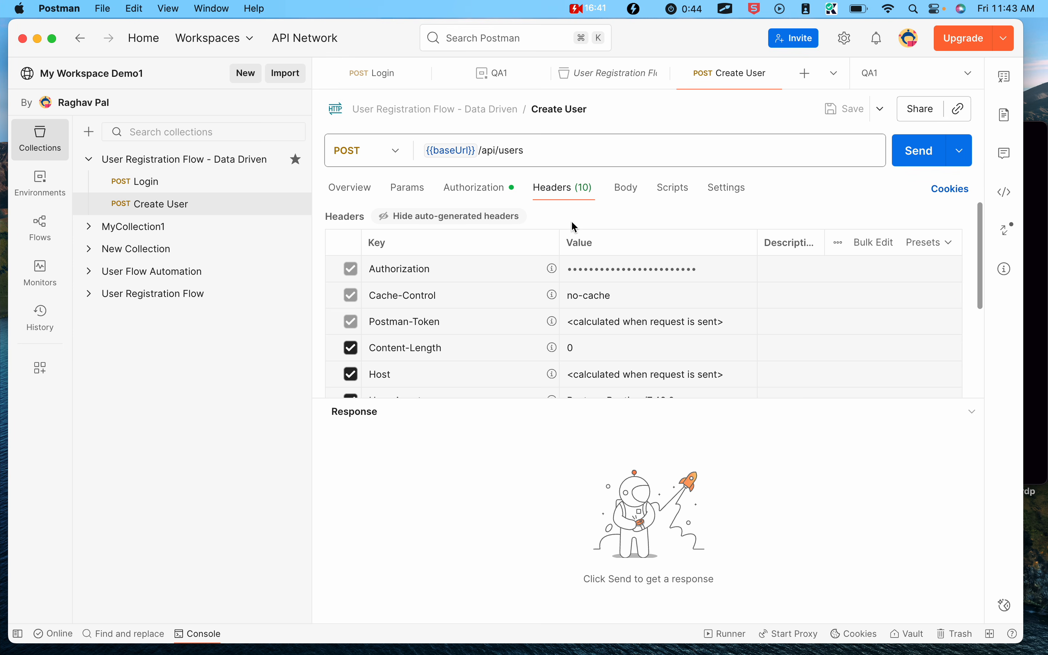
pyautogui.click(633, 197)
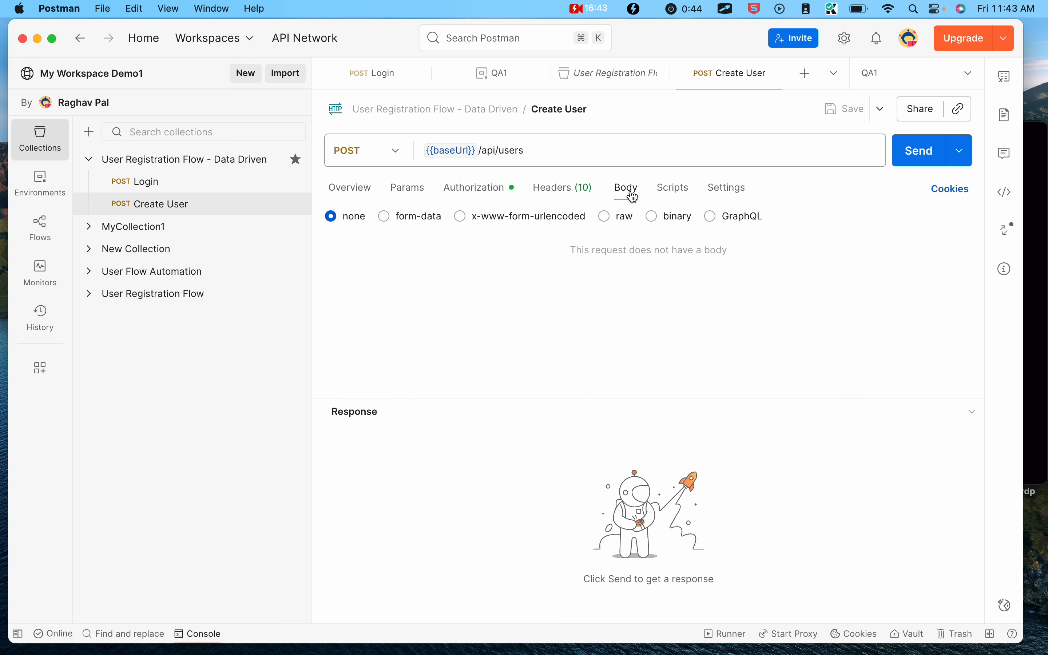
pyautogui.click(615, 220)
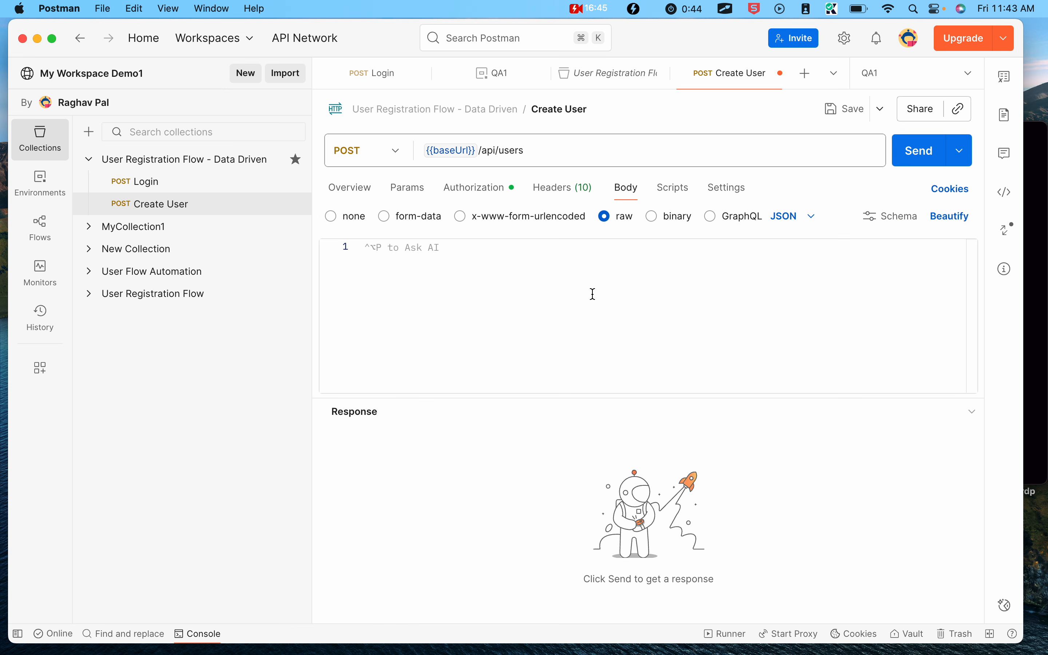
# - Switch to the reqres.in page in the browser and copy the sample request body of the POST CREATE example for /api/users
pyautogui.hotkey('ctrl', 'Right')
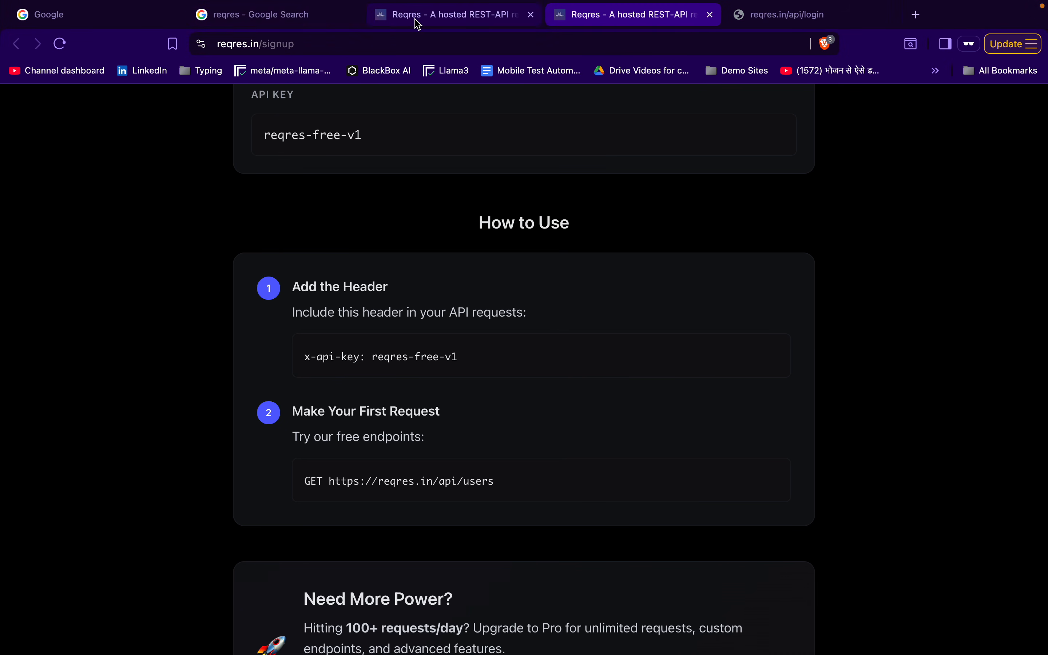
pyautogui.click(418, 25)
pyautogui.scroll(-20, 389, 451)
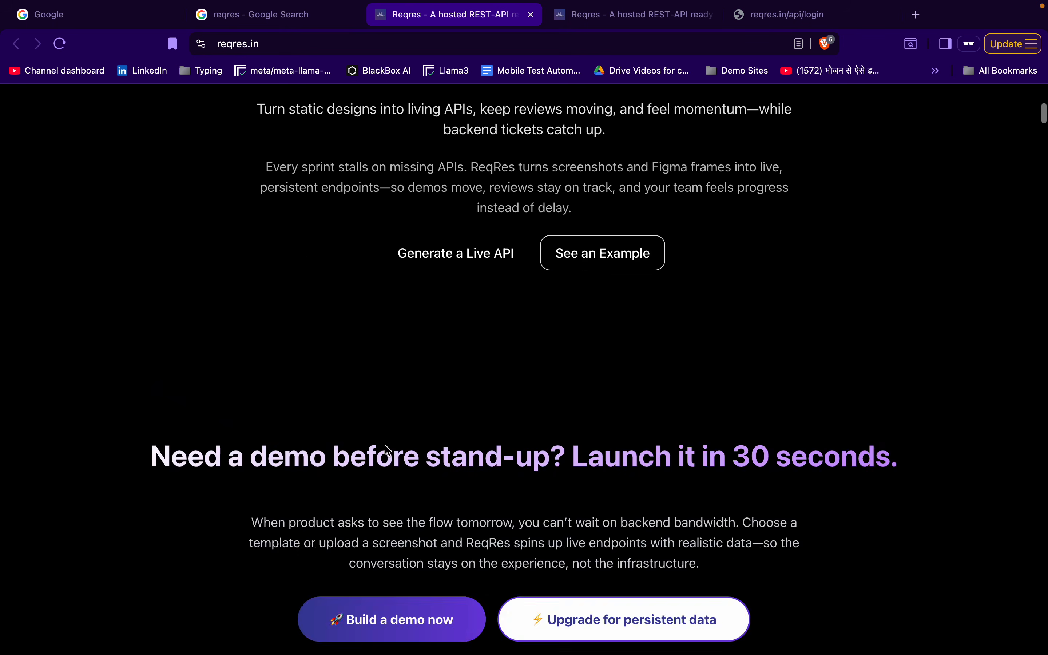
pyautogui.scroll(10, 388, 451)
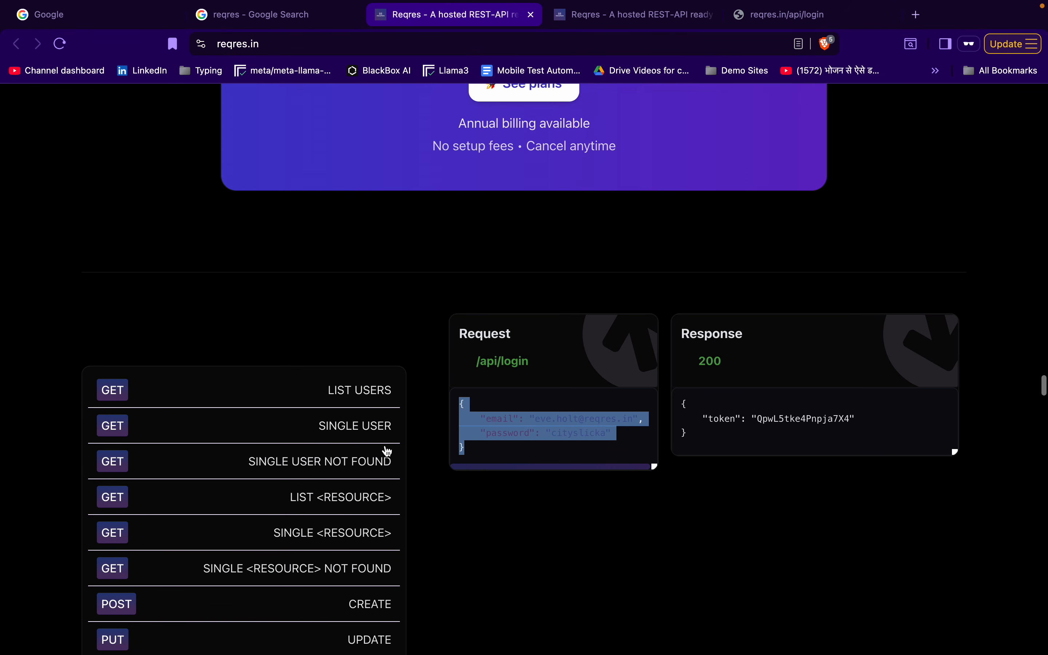
pyautogui.scroll(-3, 289, 510)
pyautogui.click(274, 487)
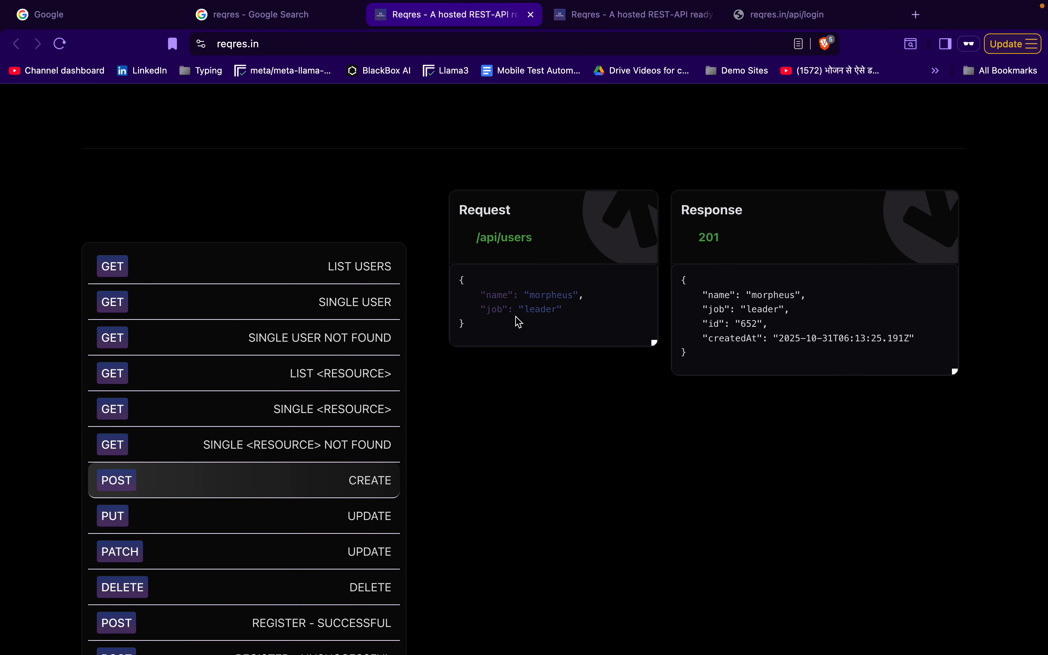
pyautogui.moveTo(476, 331); pyautogui.dragTo(462, 271)
pyautogui.press('super+c')
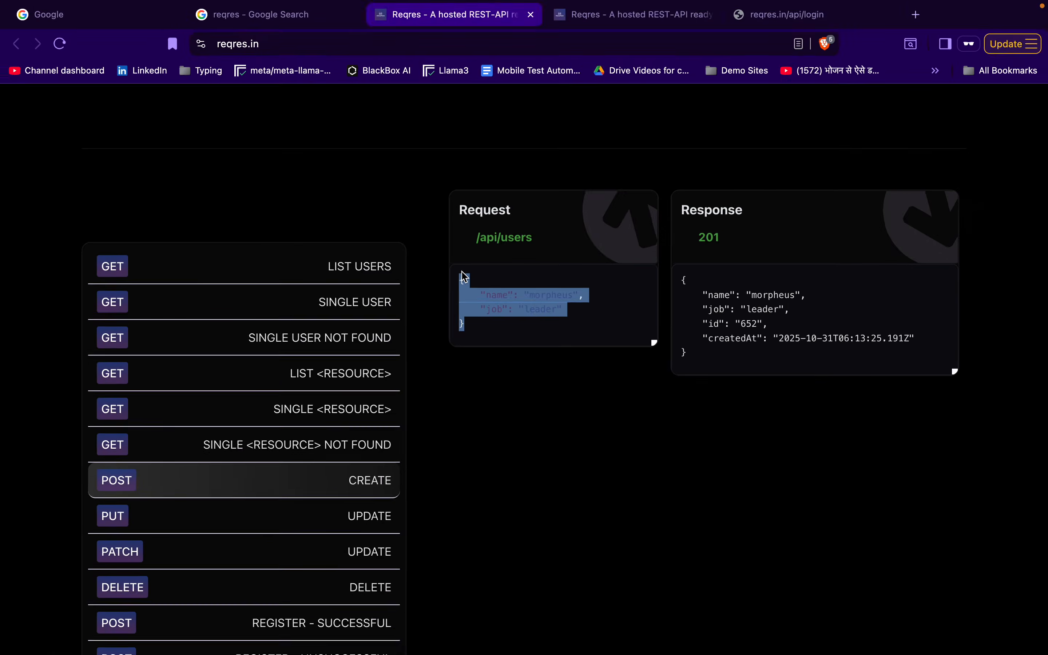
# - Back in Postman, paste the copied name and job JSON into the Create User request's body and beautify it
pyautogui.hotkey('ctrl', 'Left')
pyautogui.click(440, 259)
pyautogui.press('super+v')
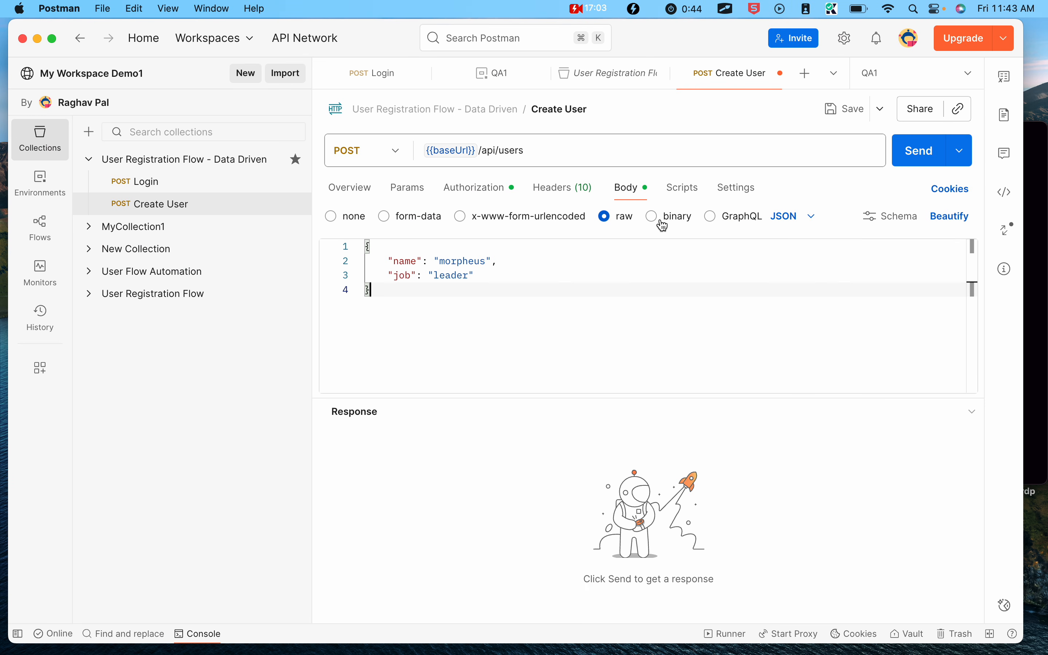
pyautogui.click(955, 217)
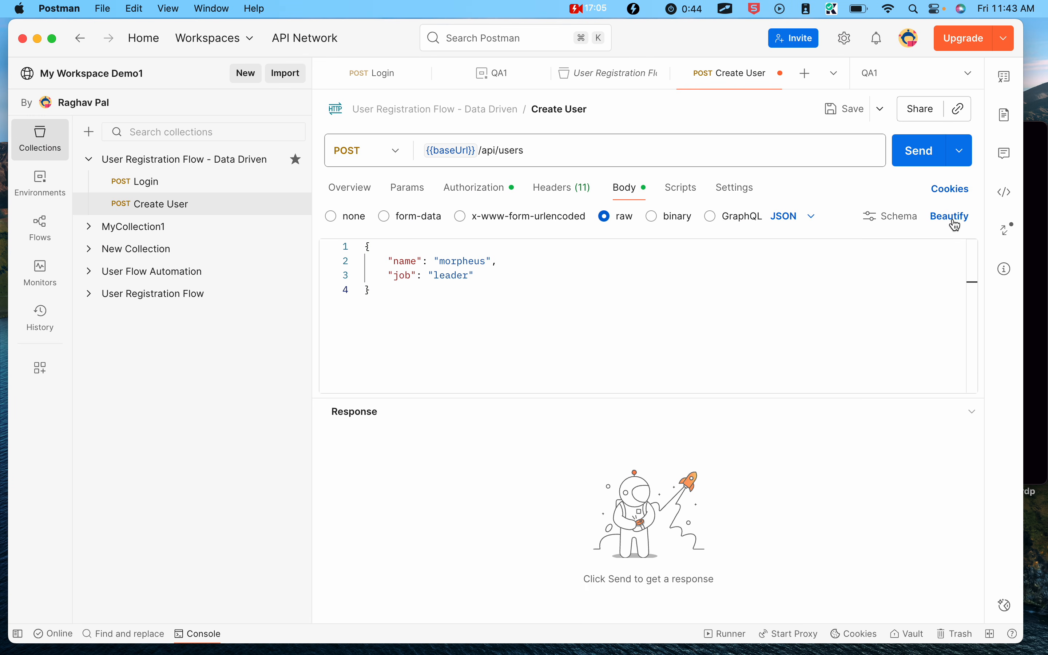
# - Examine the hardcoded name and job values in the Create User body against the parameterized version in the project notes
pyautogui.doubleClick(449, 275)
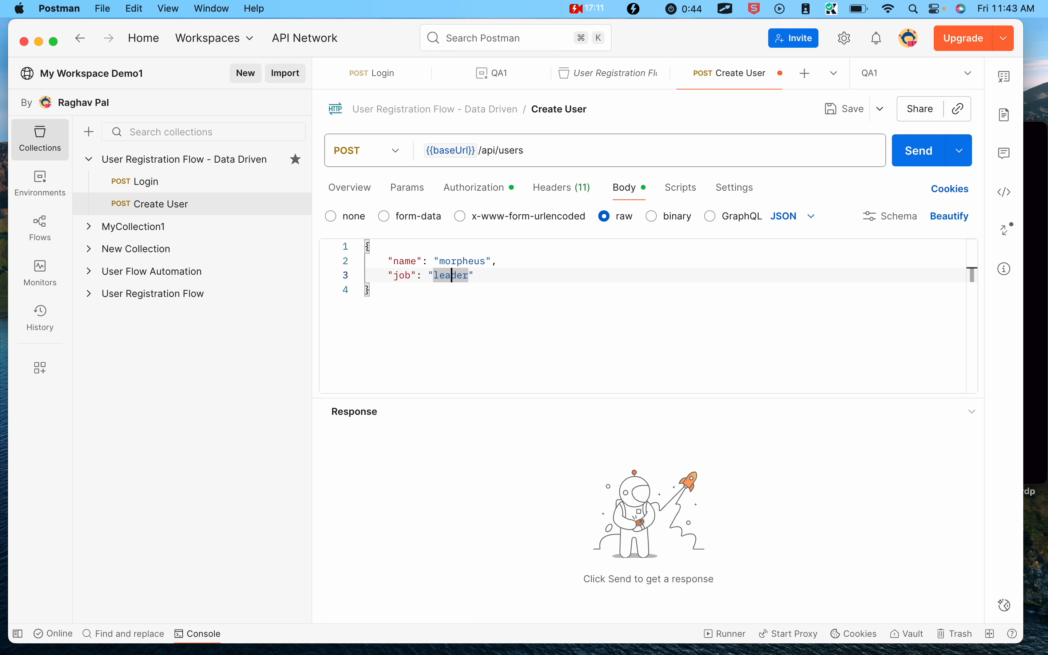
pyautogui.press('super+equal')
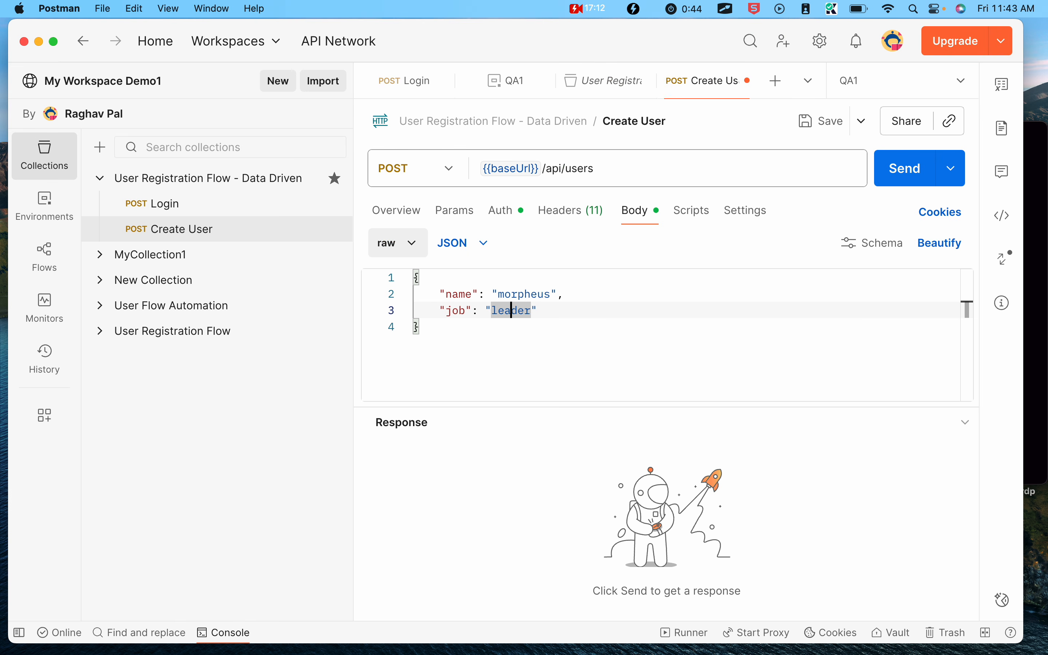
pyautogui.doubleClick(525, 295)
pyautogui.doubleClick(505, 312)
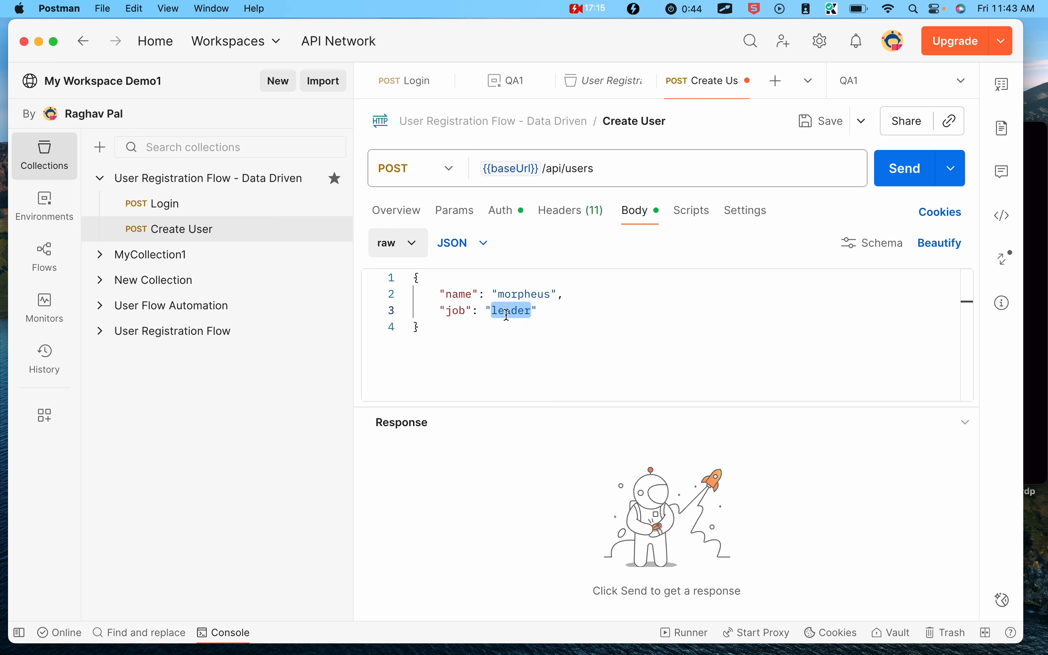
pyautogui.doubleClick(527, 297)
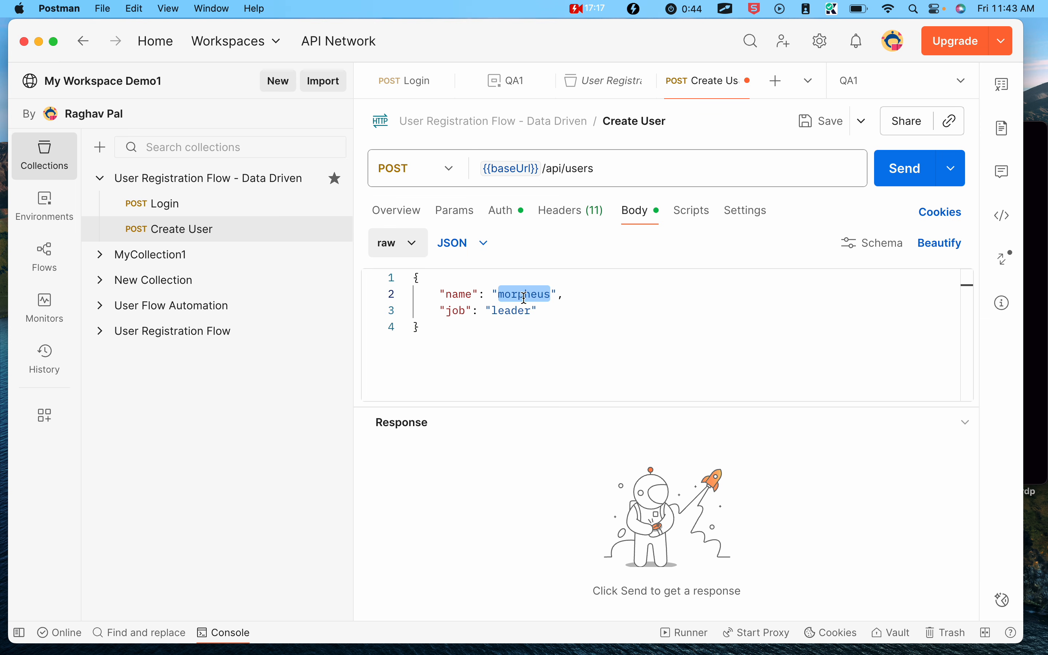
pyautogui.doubleClick(507, 311)
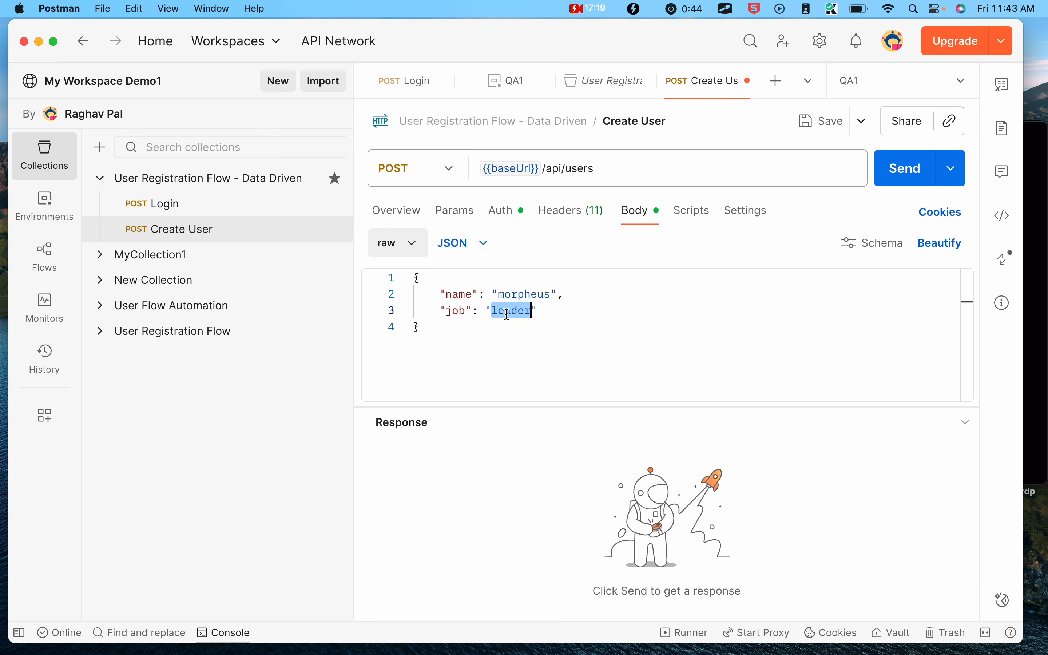
pyautogui.hotkey('ctrl', 'Left')
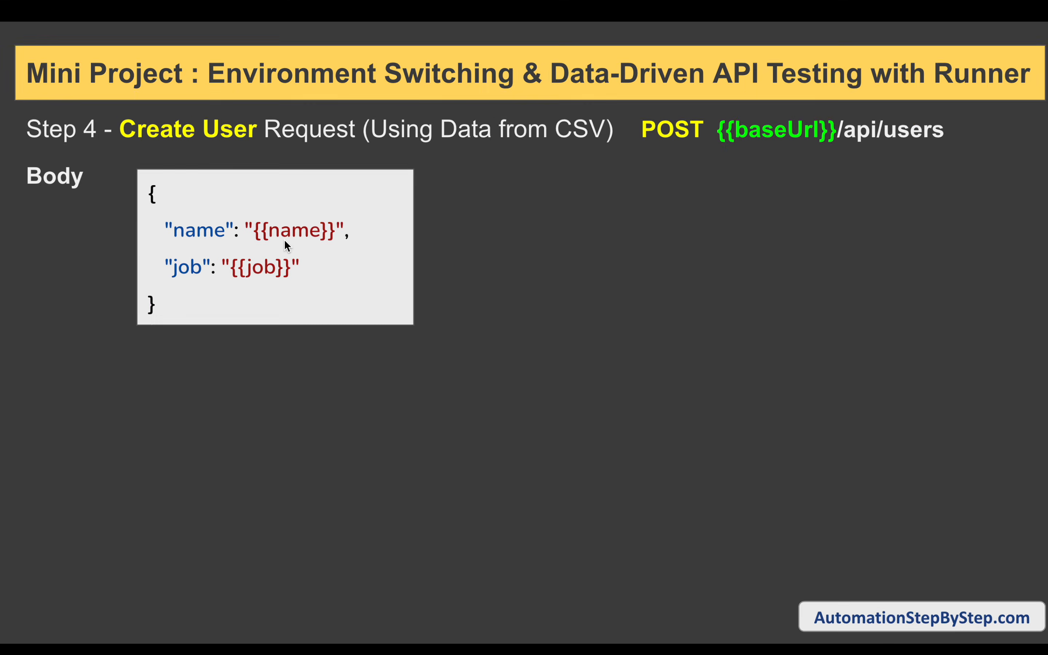
pyautogui.hotkey('ctrl', 'Right')
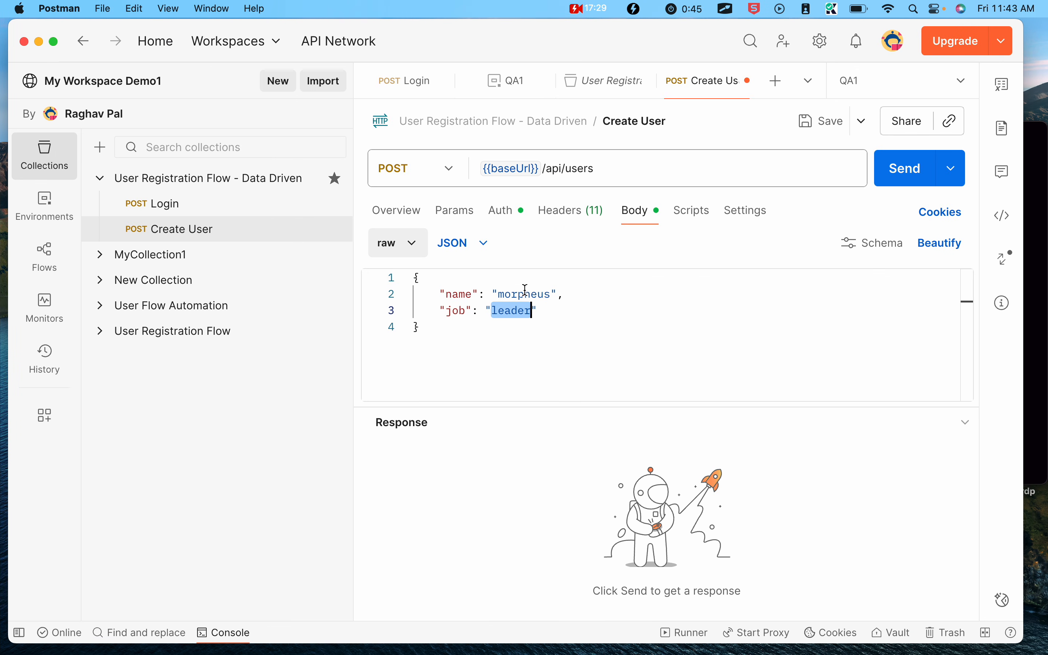
# - Replace the body's name value with {{name}} and the job value with {{job}}, and save the Create User request
pyautogui.doubleClick(522, 294)
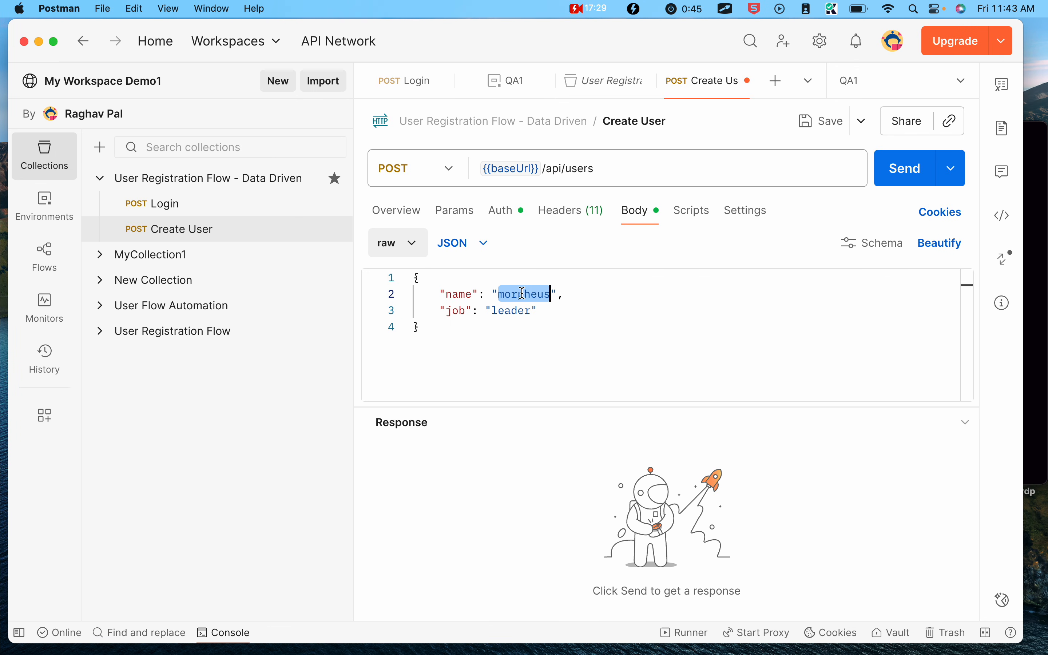
pyautogui.write('{{')
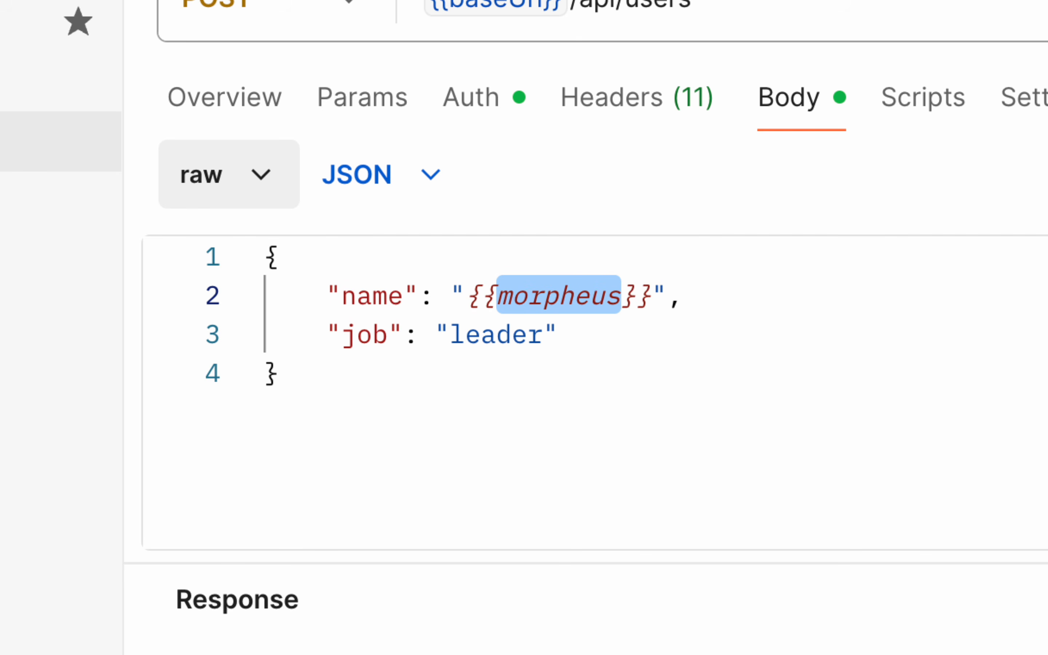
pyautogui.write('name')
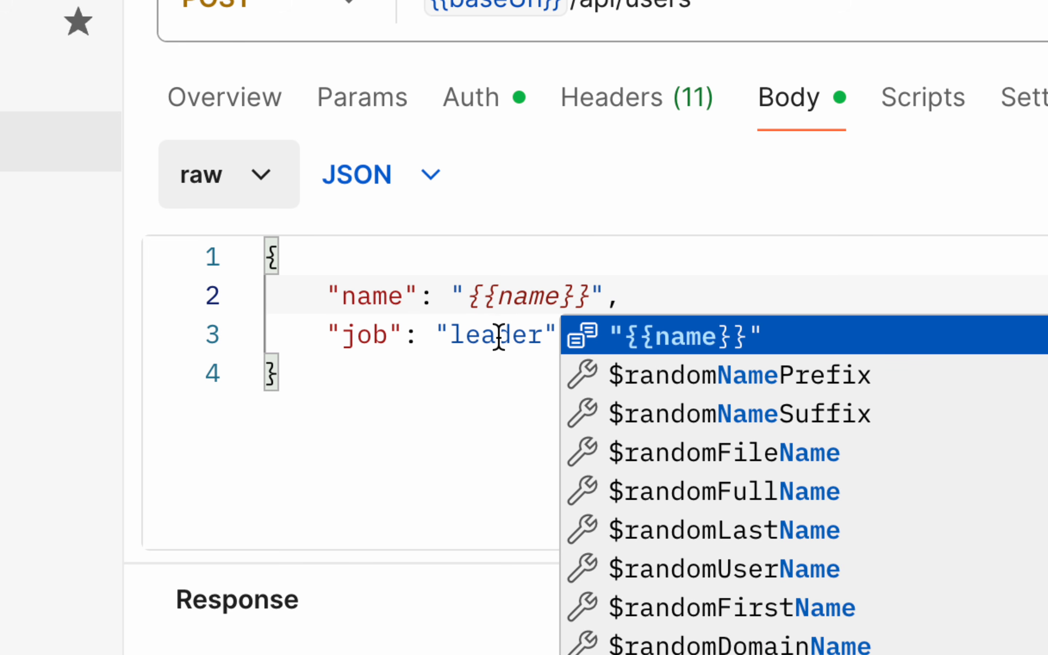
pyautogui.doubleClick(499, 337)
pyautogui.write('{{')
pyautogui.press('BackSpace')
pyautogui.write('job')
pyautogui.click(451, 423)
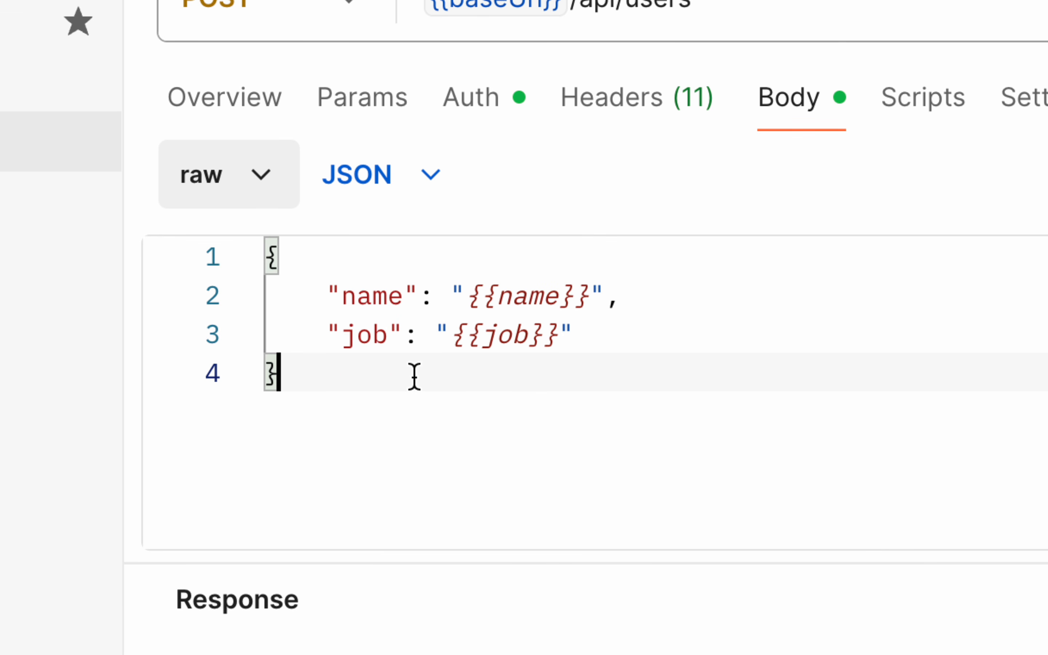
pyautogui.click(809, 121)
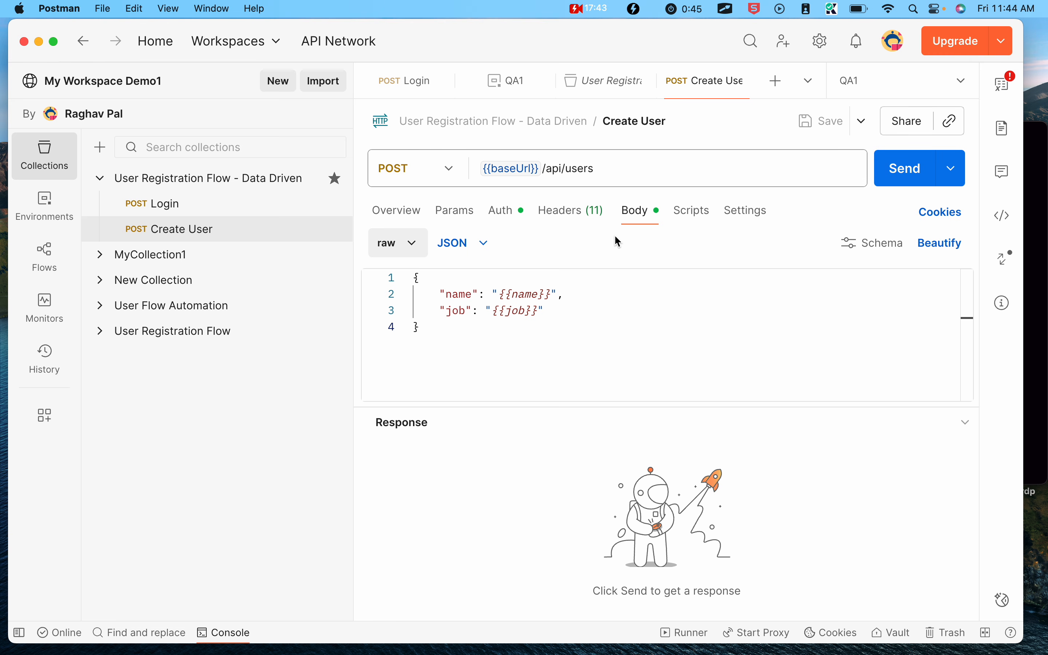
pyautogui.hotkey('ctrl', 'Left')
pyautogui.click(614, 234)
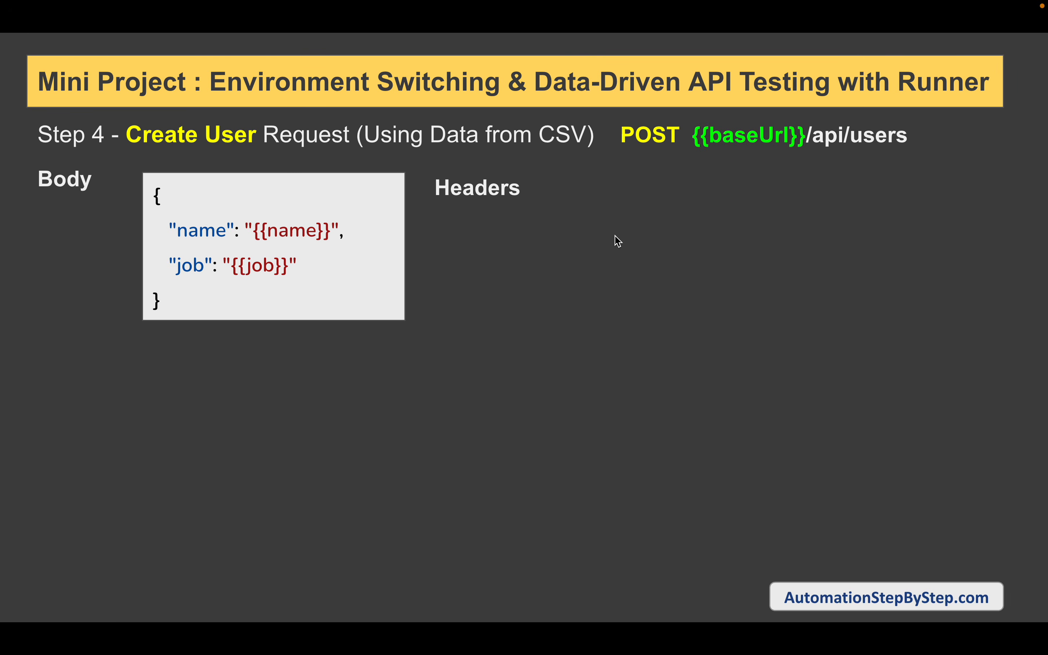
pyautogui.click(614, 234)
pyautogui.click(634, 327)
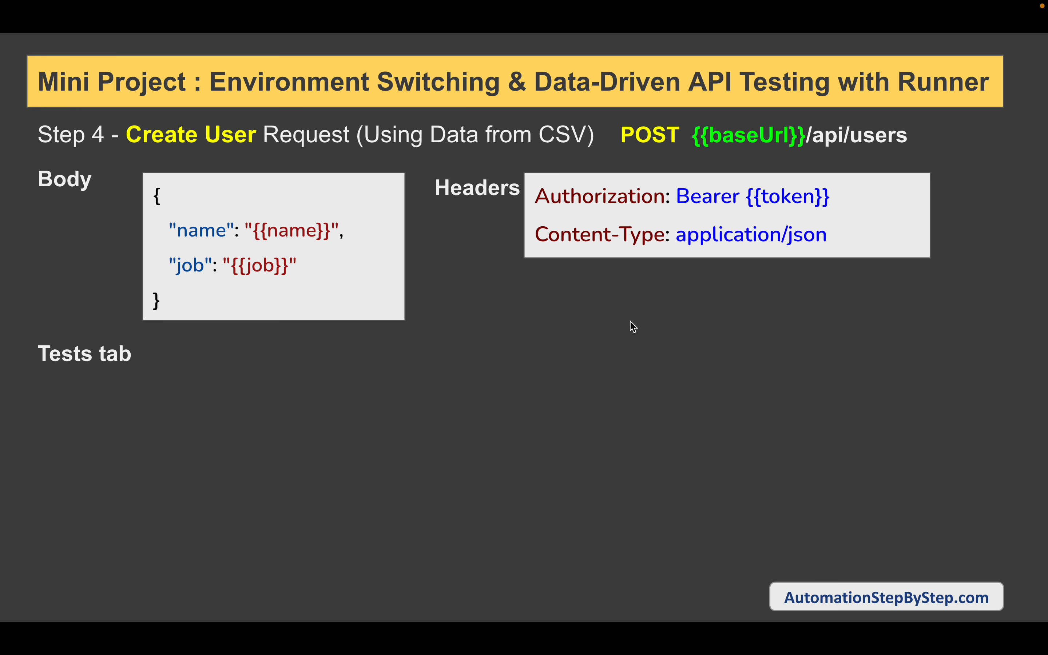
pyautogui.click(633, 327)
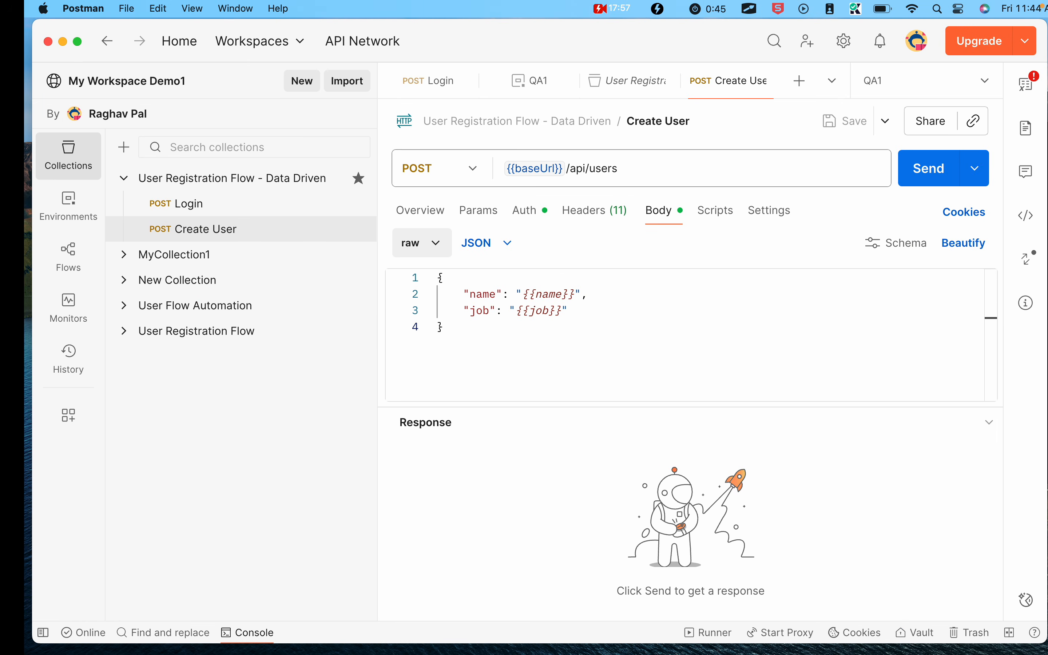
# - Send the Create User request and inspect the id field in its response body
pyautogui.click(910, 177)
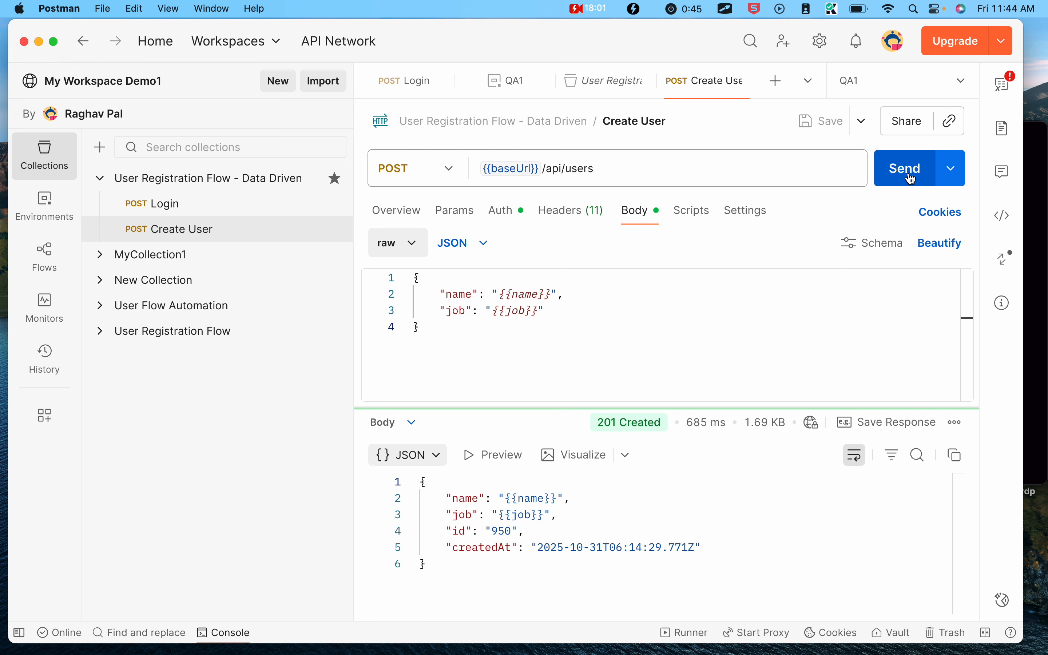
pyautogui.moveTo(525, 531); pyautogui.dragTo(432, 531)
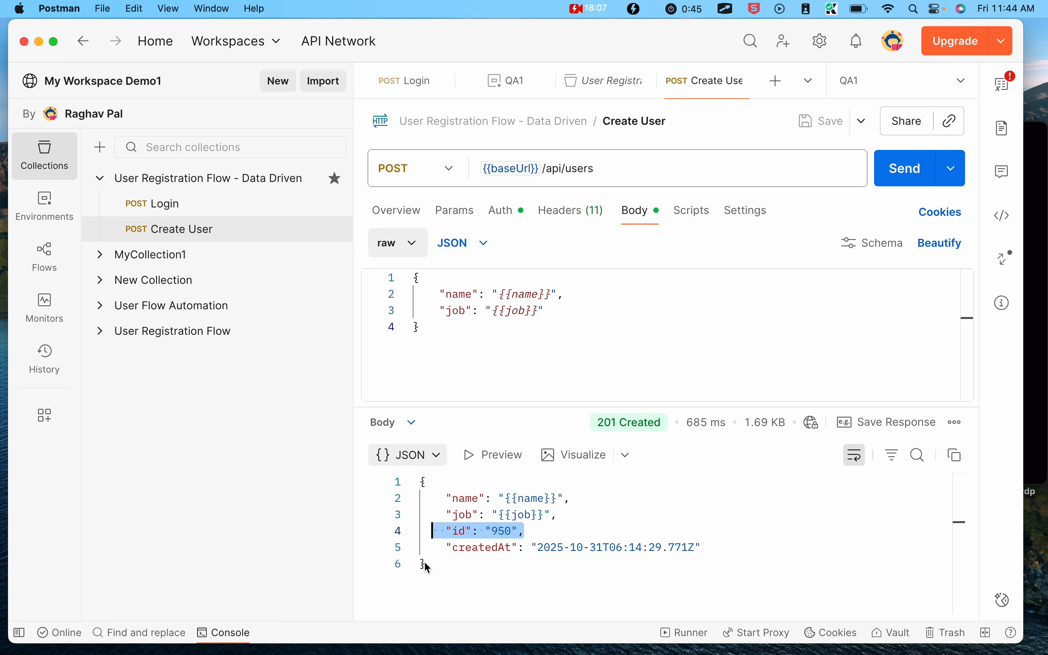
# - Open the Create User request's post-response script and start an Ask AI prompt for that request
pyautogui.click(681, 225)
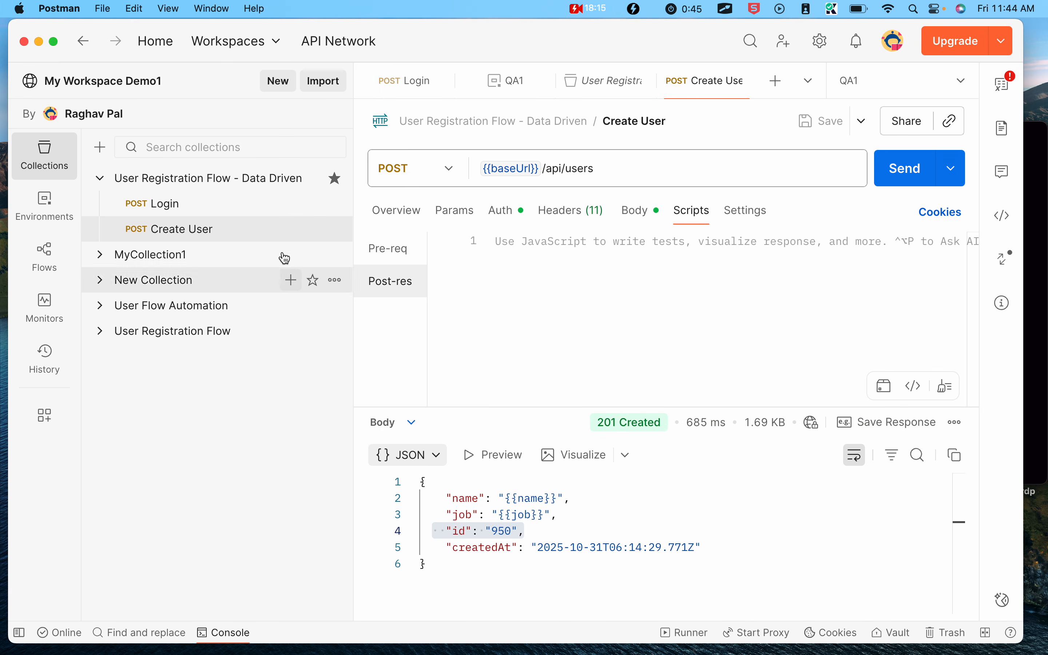
pyautogui.click(333, 231)
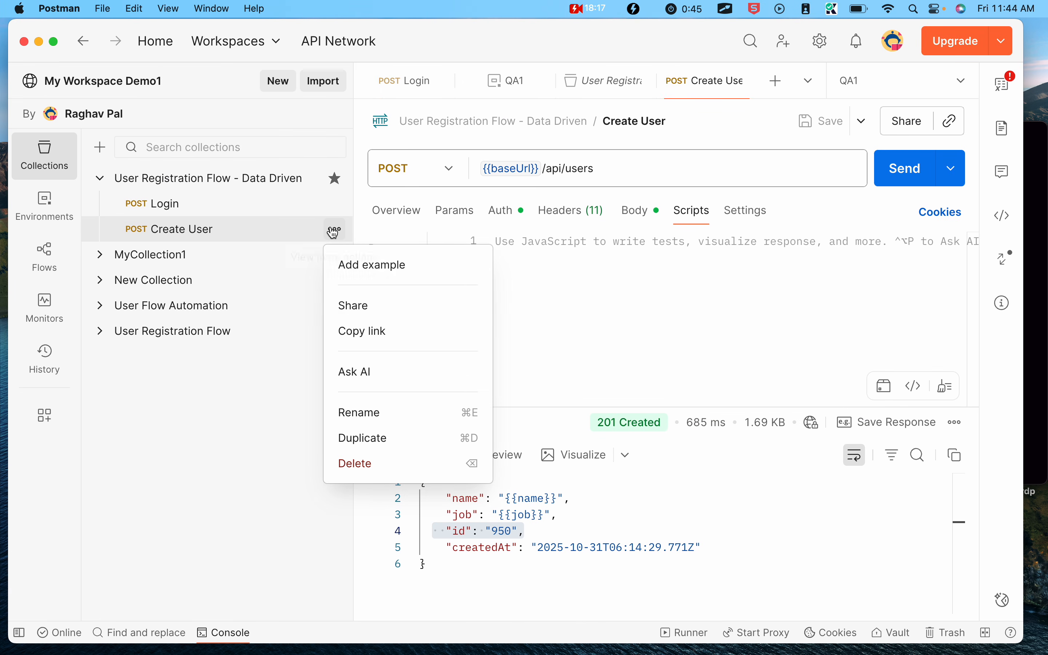
pyautogui.click(359, 370)
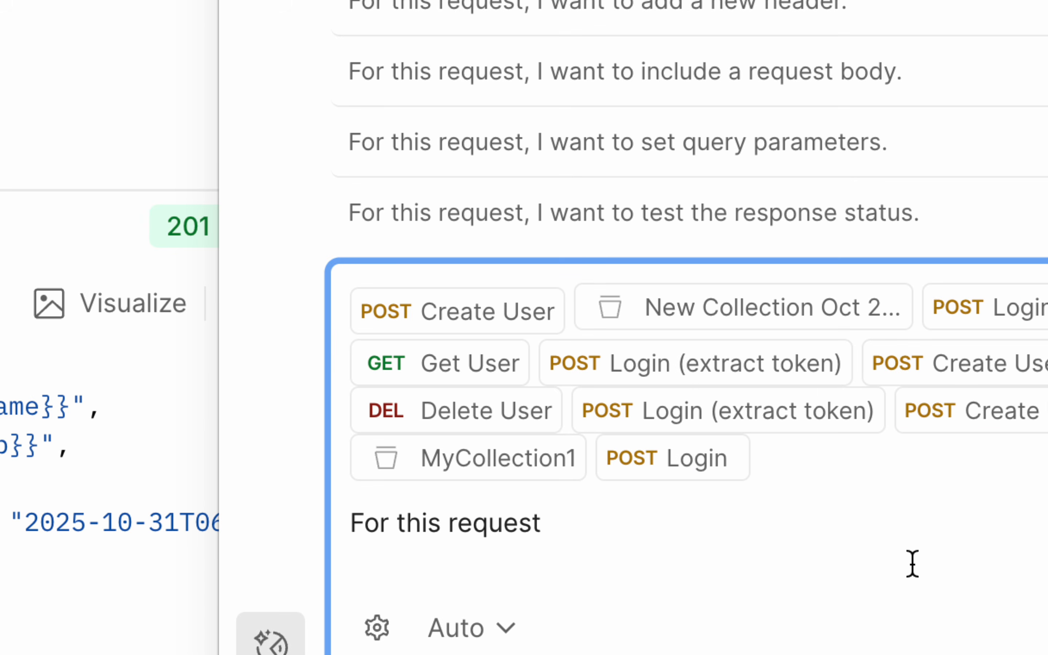
# - Ask the AI: For this request add script in post-response to extract "id" from response and store in environment variable "userId"
pyautogui.write('add script in post-r')
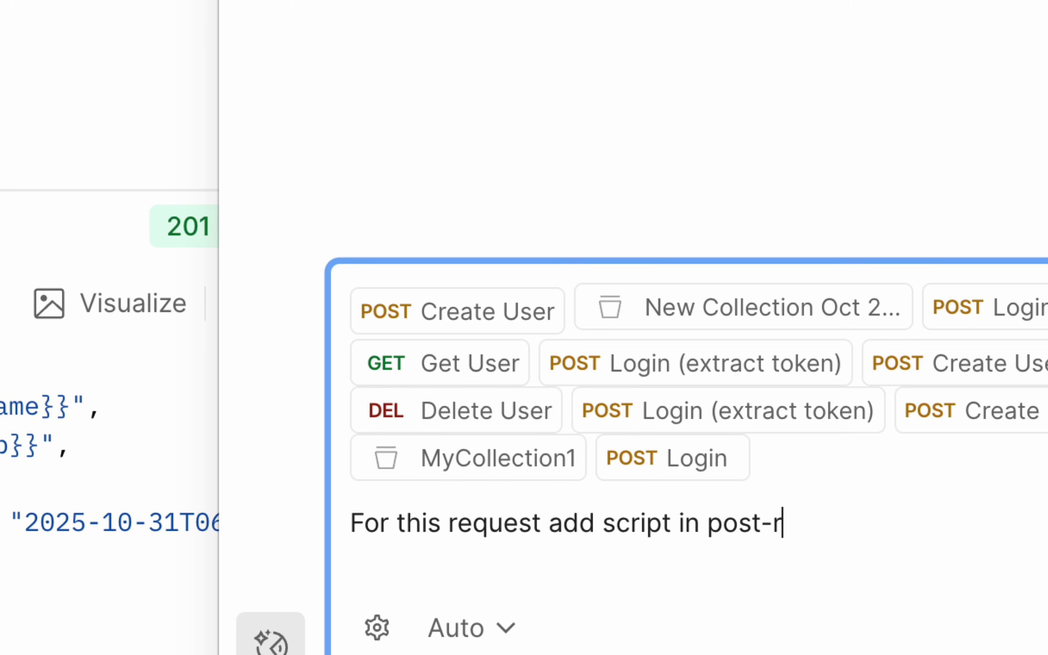
pyautogui.write('esopnse to ')
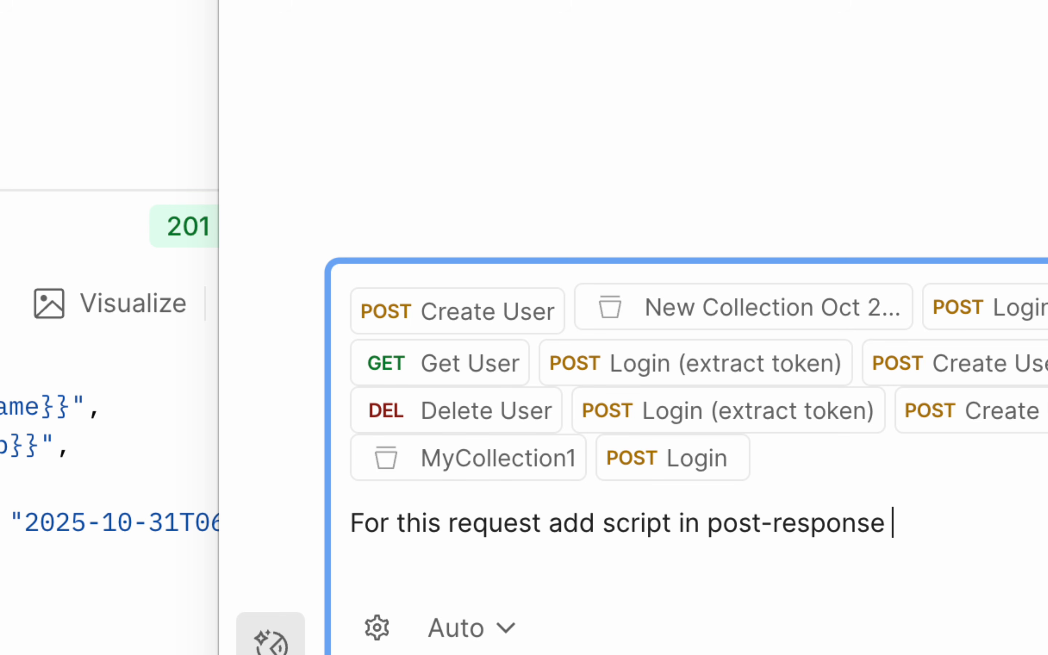
pyautogui.write('exta')
pyautogui.press('BackSpace')
pyautogui.write('ract "id"')
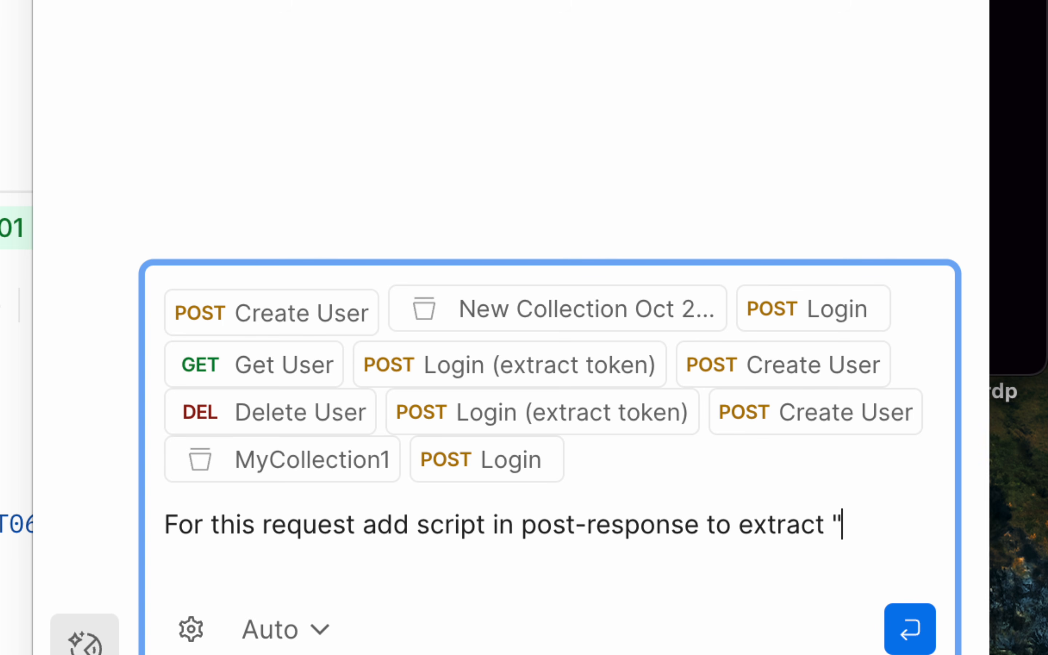
pyautogui.write(' from')
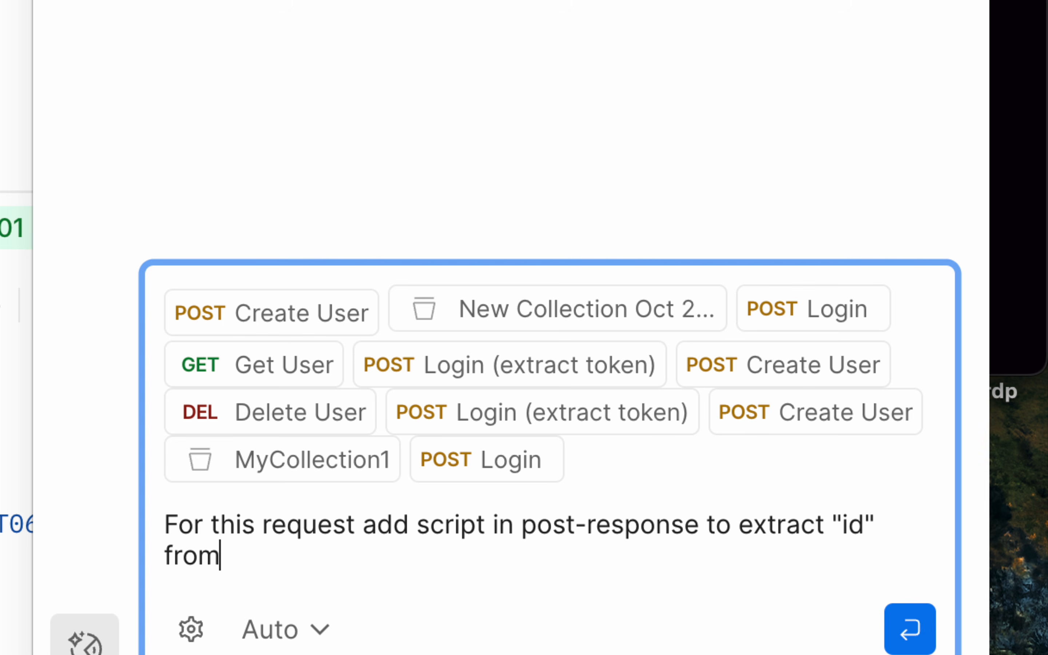
pyautogui.write(' response and')
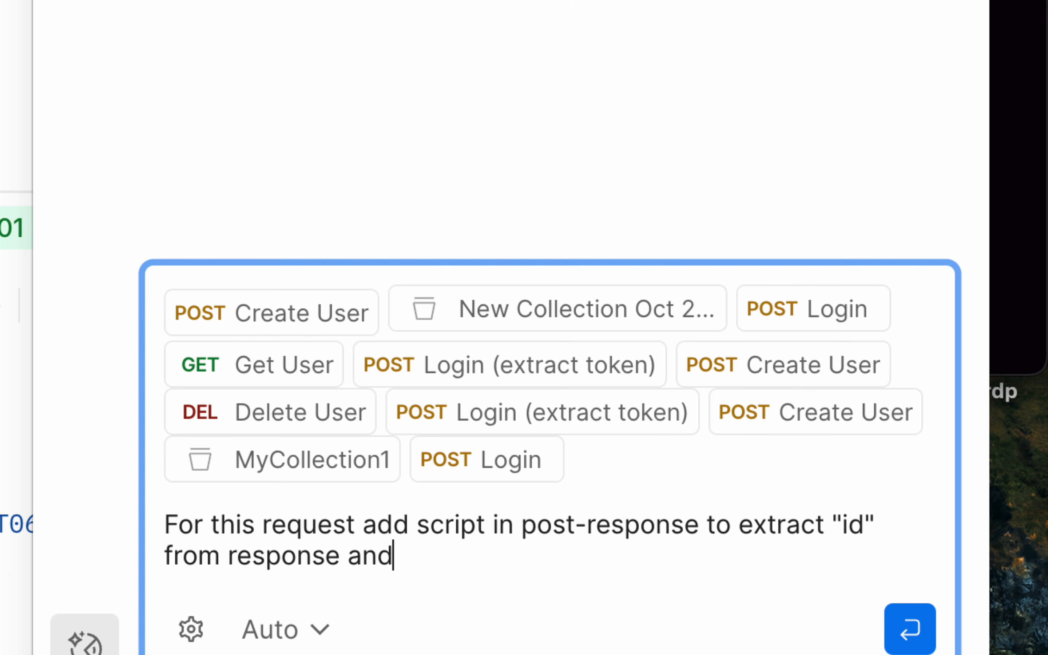
pyautogui.write(' store in e')
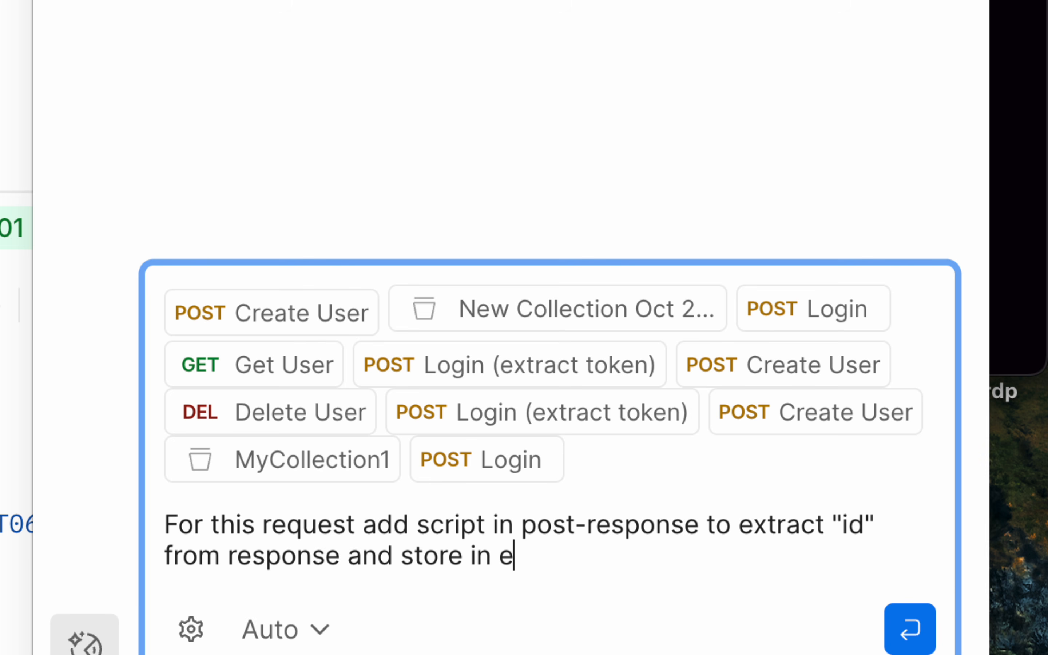
pyautogui.write('nvironment varibale')
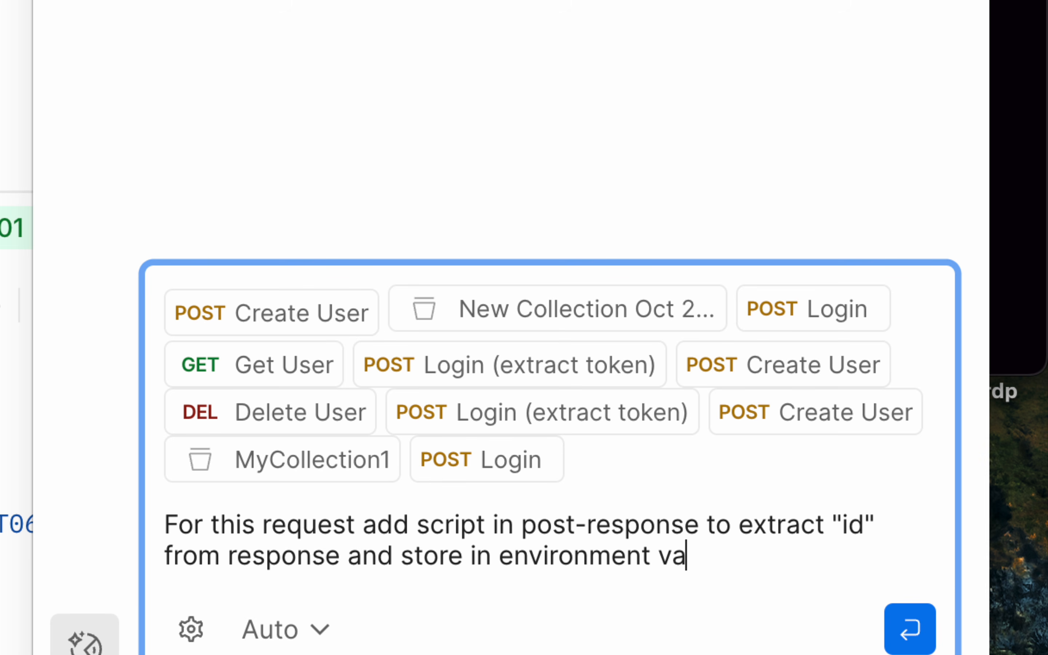
pyautogui.press('BackSpace')
pyautogui.press('BackSpace')
pyautogui.press('BackSpace')
pyautogui.press('BackSpace')
pyautogui.press('BackSpace')
pyautogui.write('able "userId"')
pyautogui.press('Return')
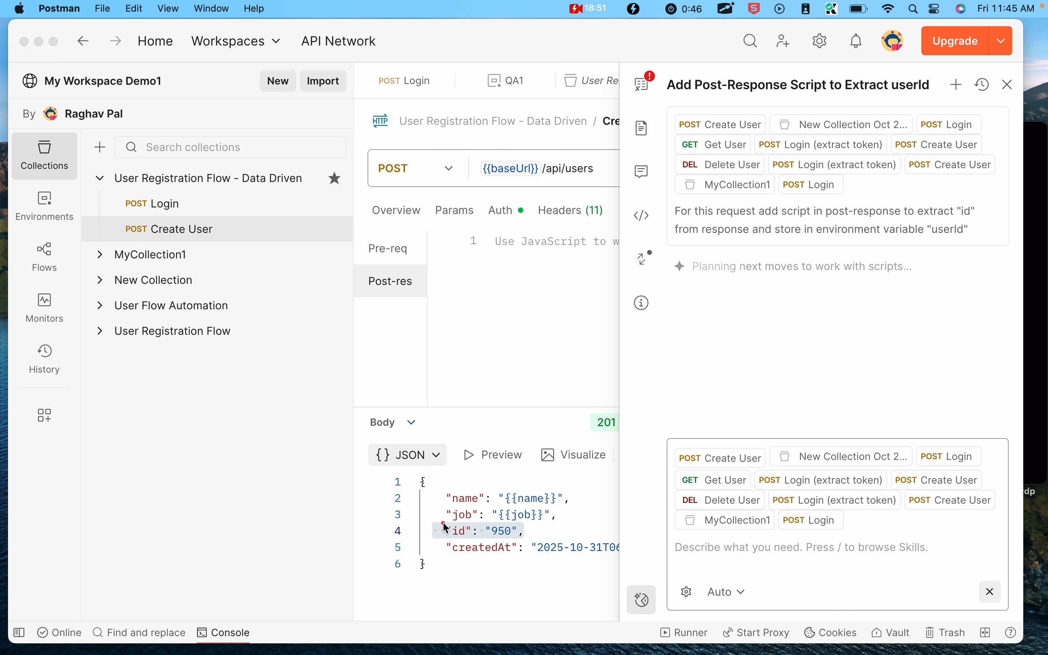
# - Approve the AI agent's proposed post-response script update for the Create User request
pyautogui.moveTo(445, 526); pyautogui.dragTo(551, 544)
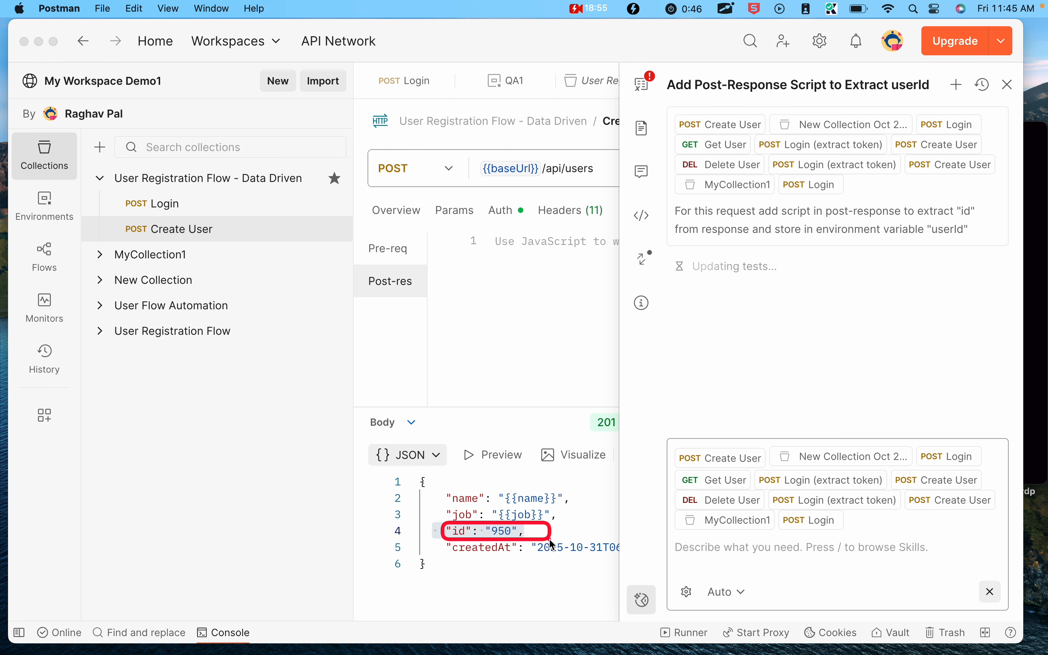
pyautogui.press('Escape')
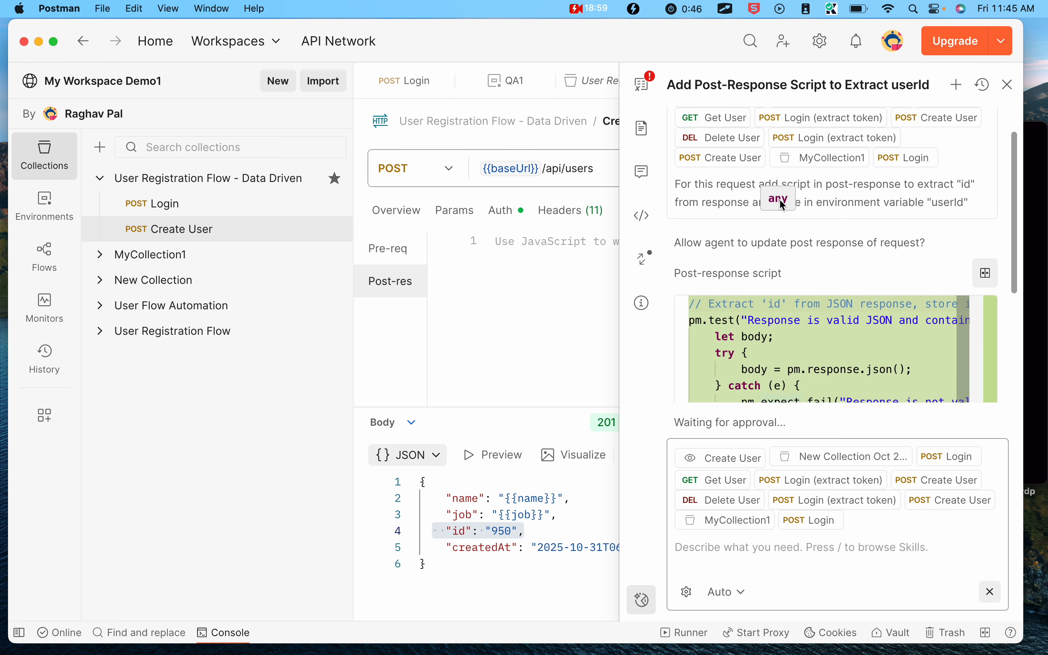
pyautogui.click(706, 384)
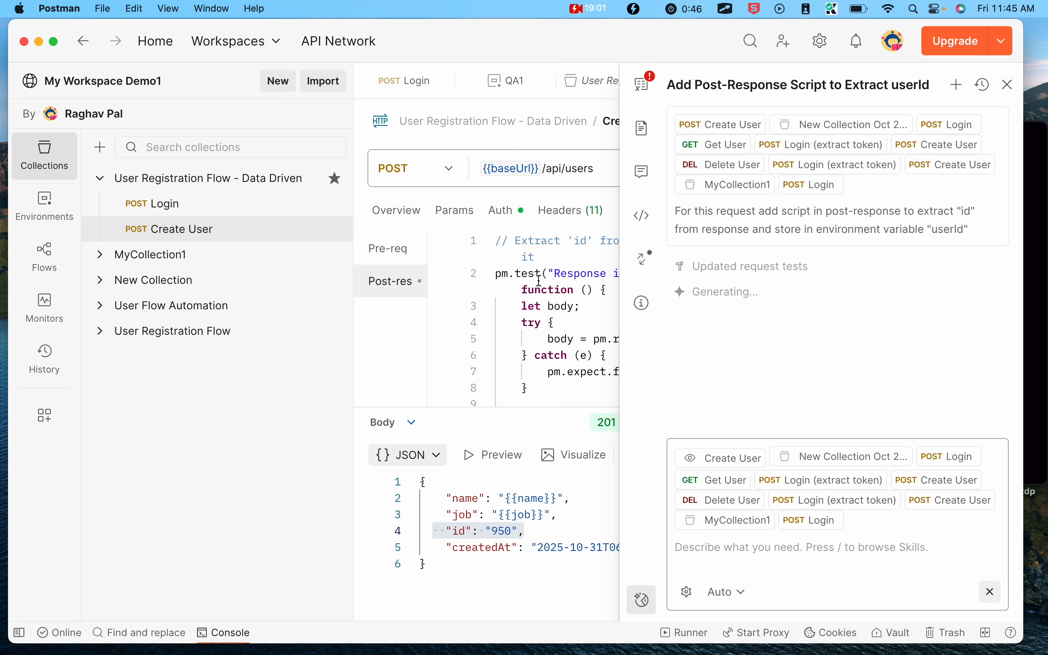
# - Review the Create User post-response script, examining how it reads body.id and sets the userId environment variable
pyautogui.scroll(-10, 658, 341)
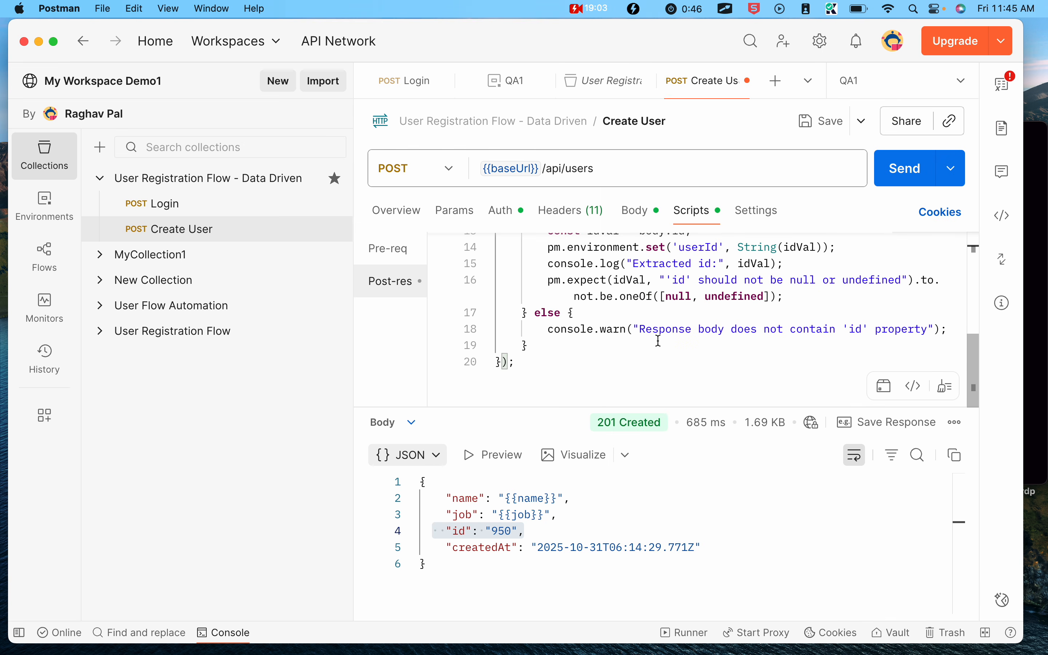
pyautogui.scroll(10, 658, 341)
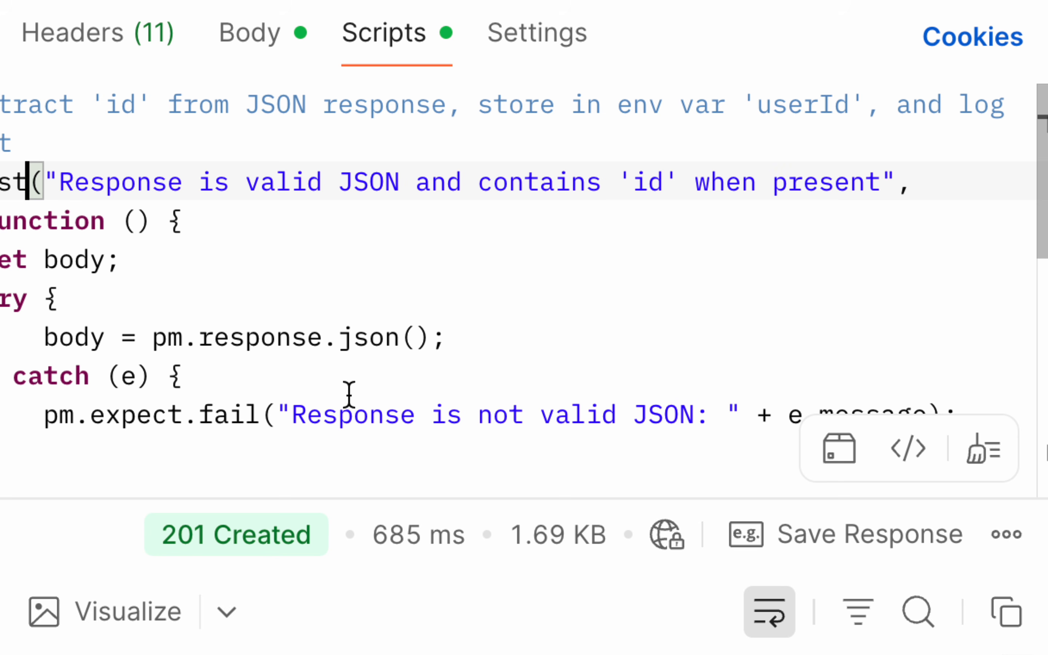
pyautogui.scroll(-3, 349, 394)
pyautogui.scroll(-1, 349, 394)
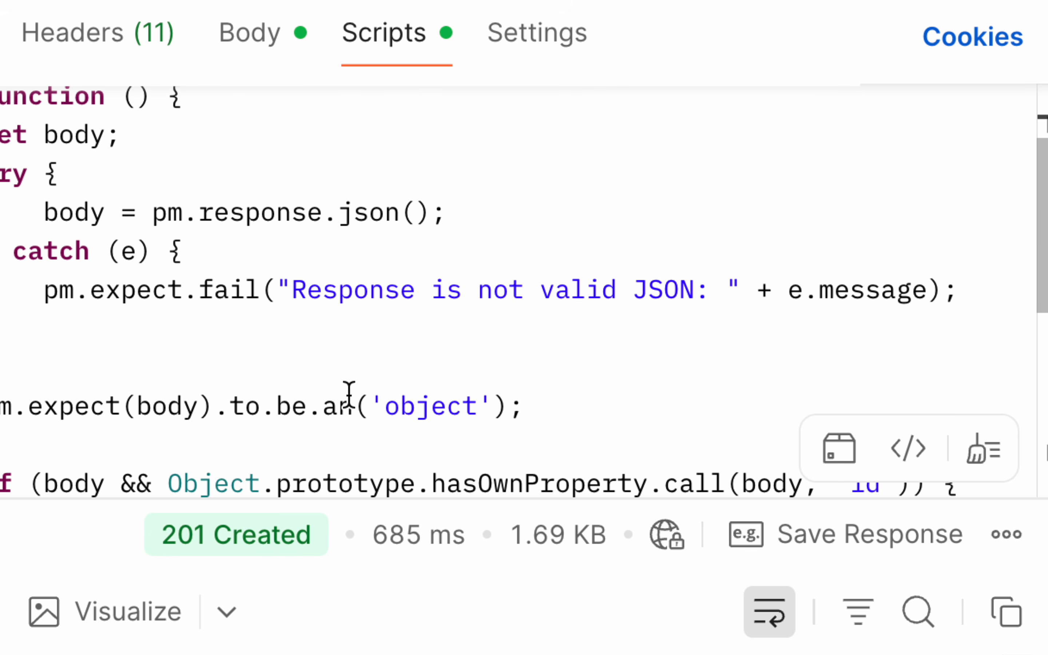
pyautogui.scroll(-1, 349, 394)
pyautogui.scroll(-5, 169, 402)
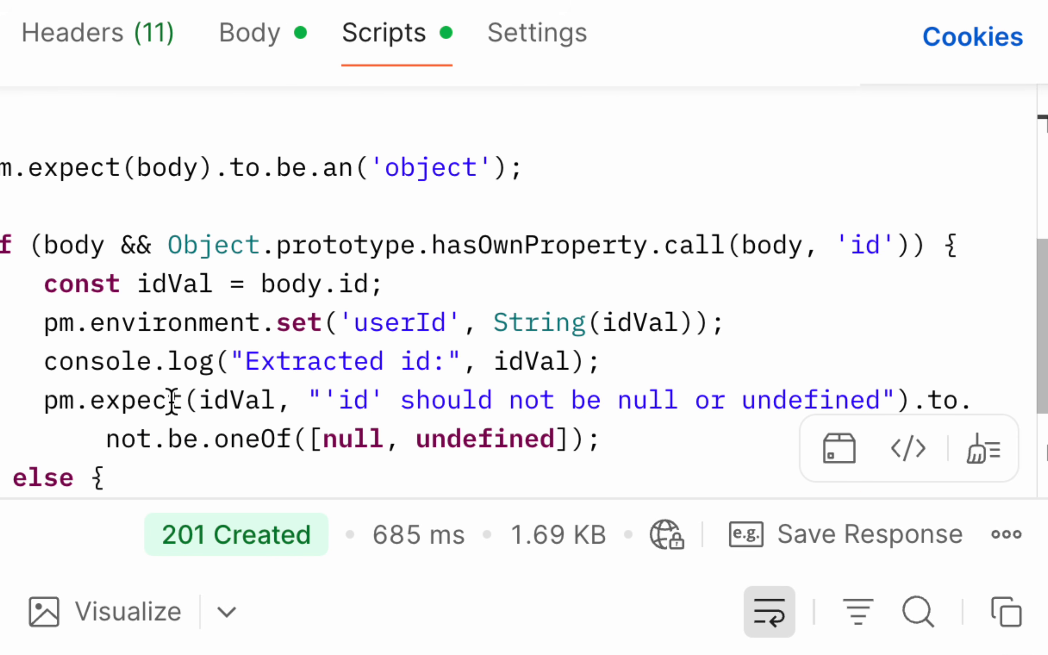
pyautogui.moveTo(369, 284); pyautogui.dragTo(347, 281)
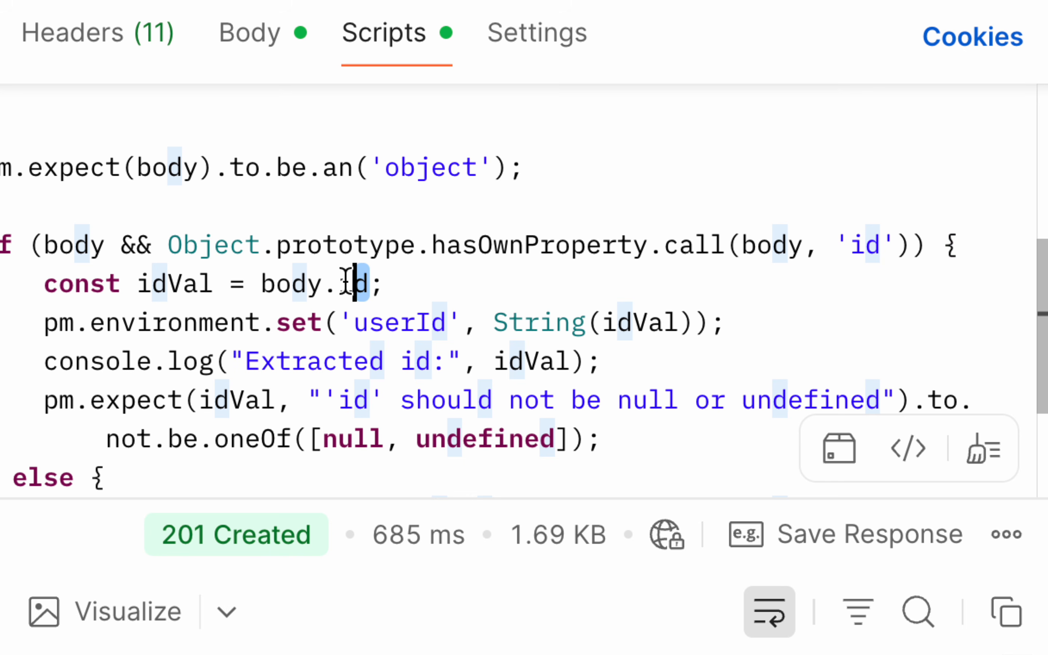
pyautogui.scroll(-3, 347, 280)
pyautogui.doubleClick(395, 216)
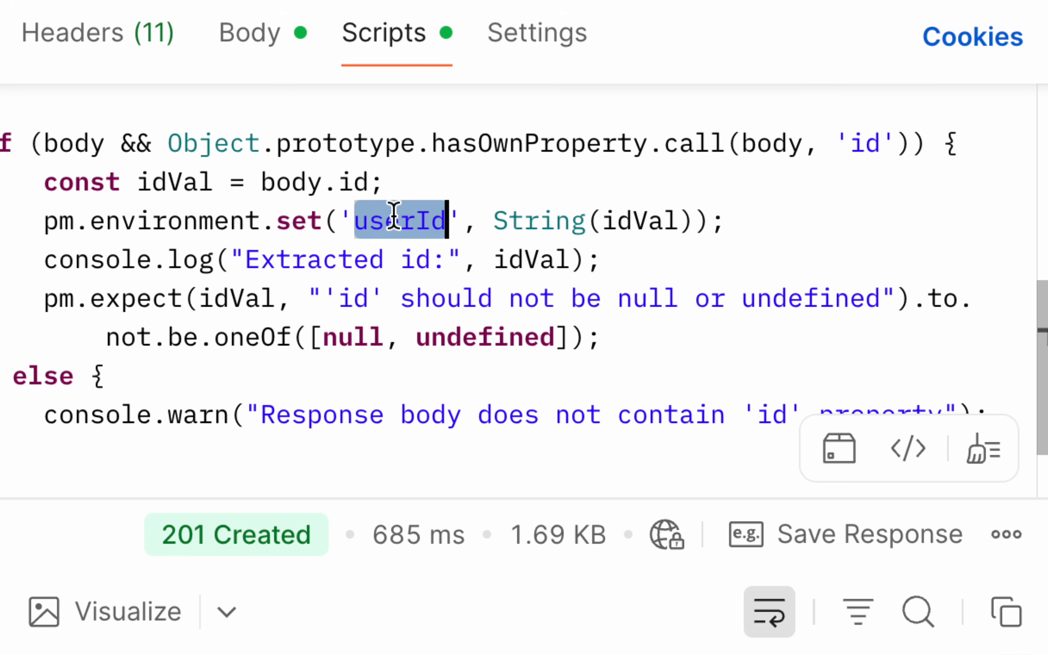
# - Save and send the Create User request with its new script, and check the QA1 environment for the userId variable
pyautogui.click(825, 130)
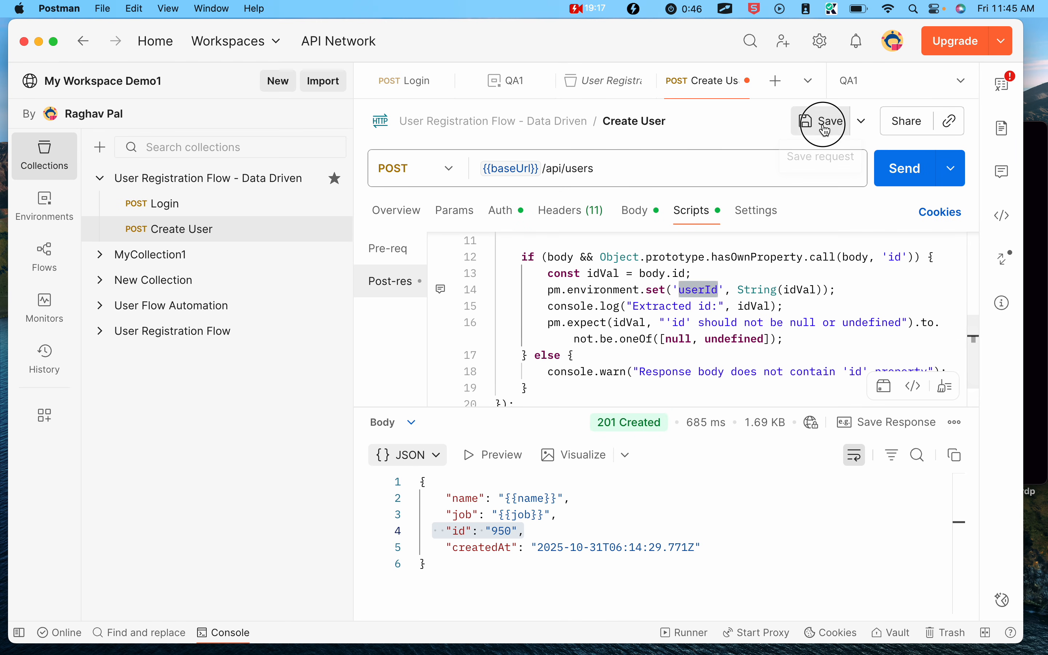
pyautogui.click(901, 169)
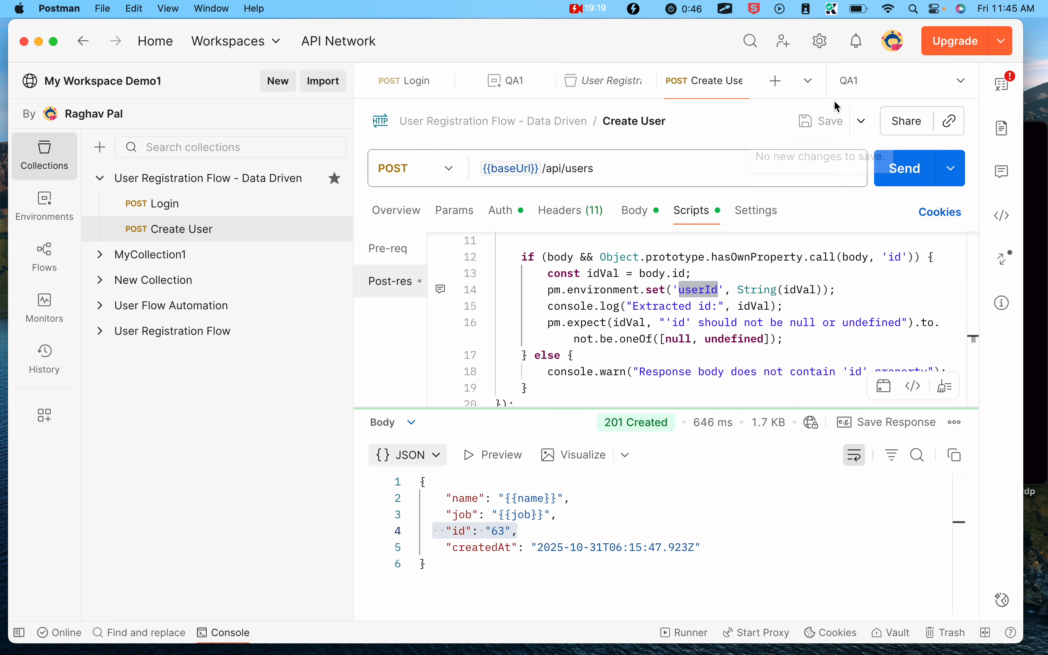
pyautogui.click(504, 86)
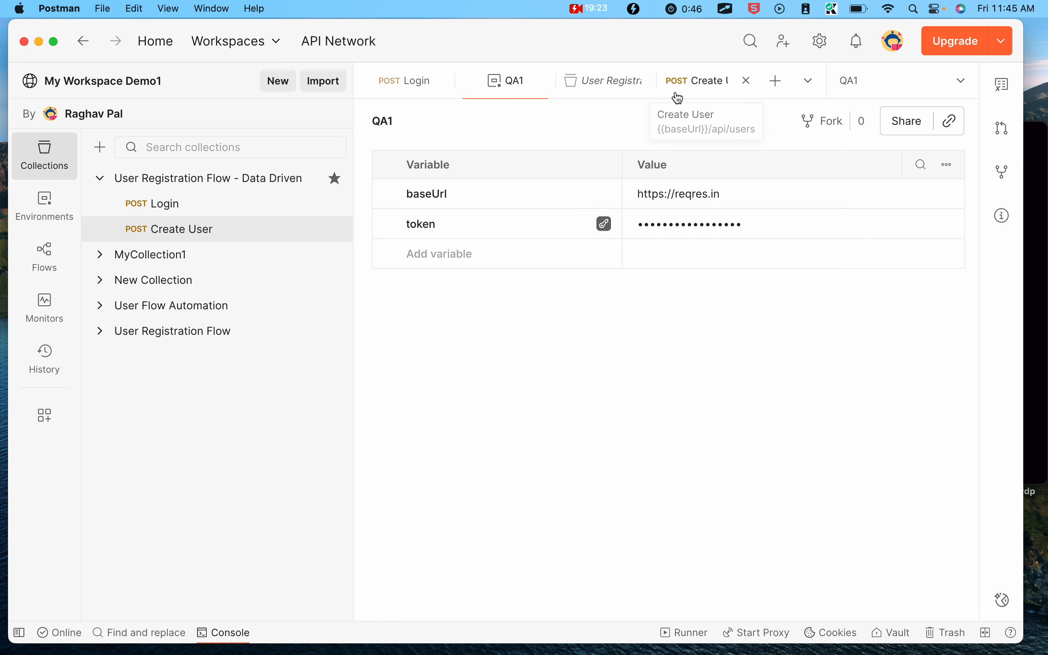
pyautogui.click(690, 86)
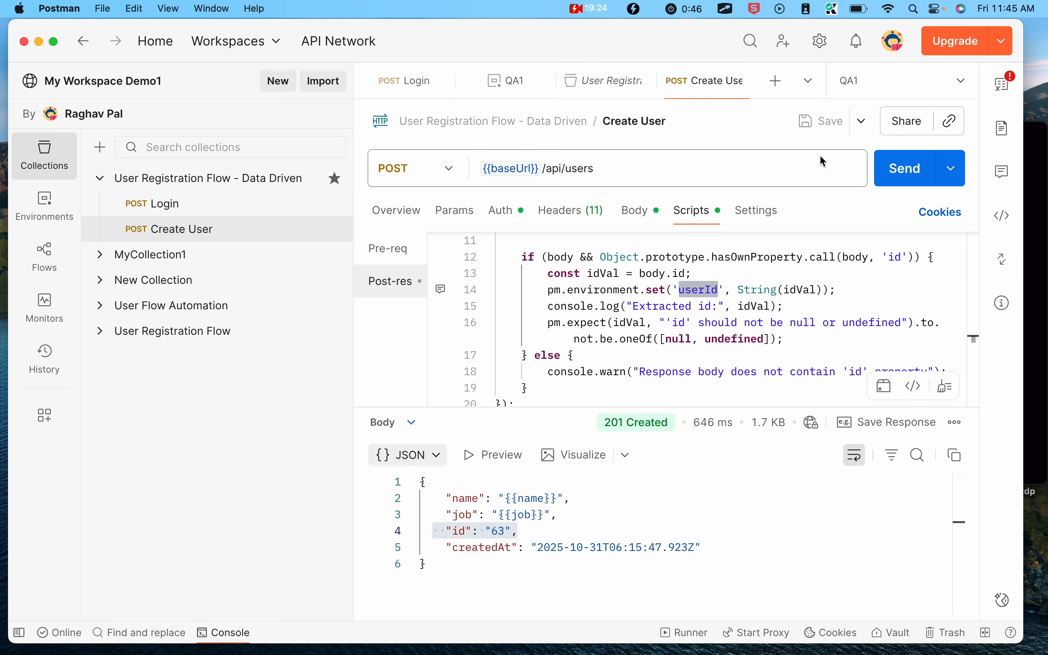
# - Resend the Create User request and check the QA1 environment again for the stored userId
pyautogui.click(892, 173)
pyautogui.click(506, 88)
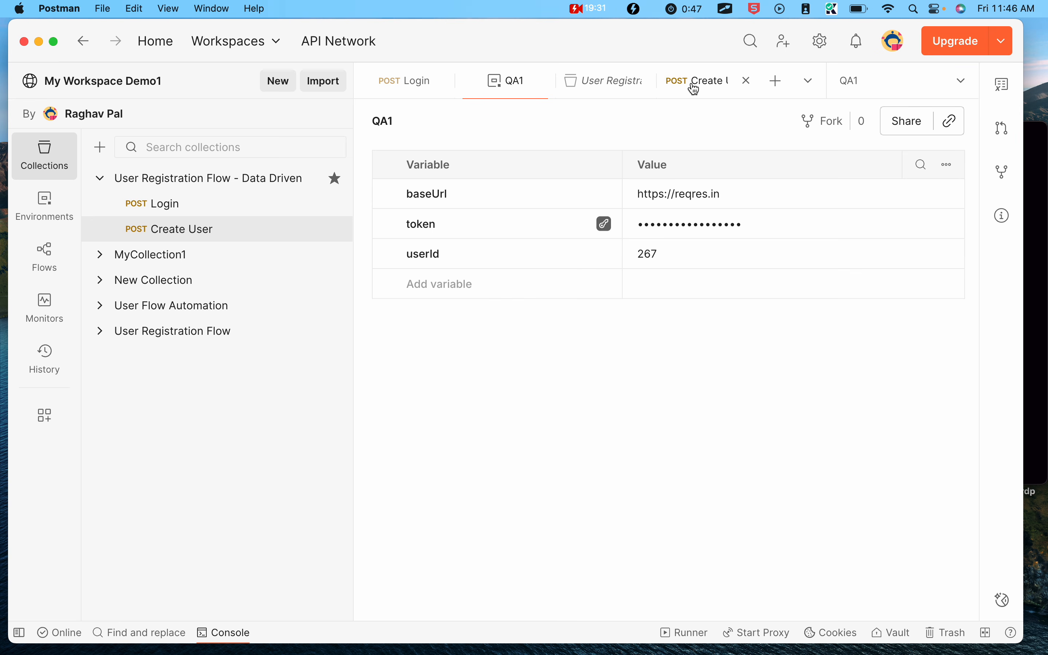
pyautogui.click(694, 82)
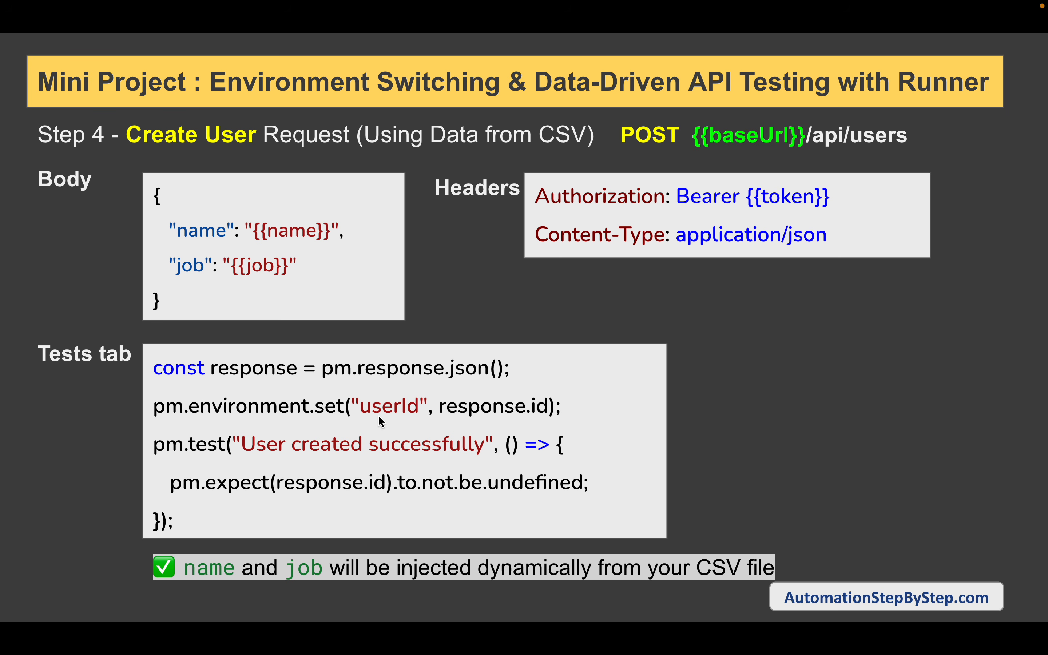
pyautogui.moveTo(246, 216)
pyautogui.mouseDown()
pyautogui.moveTo(369, 225)
pyautogui.moveTo(374, 252)
pyautogui.mouseUp()
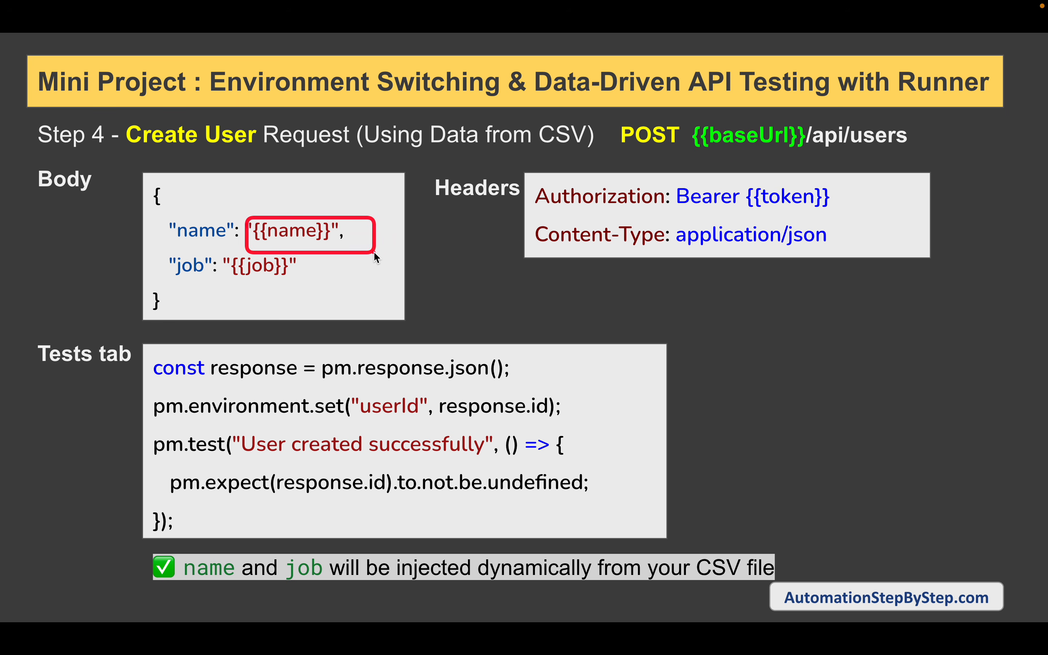
pyautogui.moveTo(204, 254); pyautogui.dragTo(336, 279)
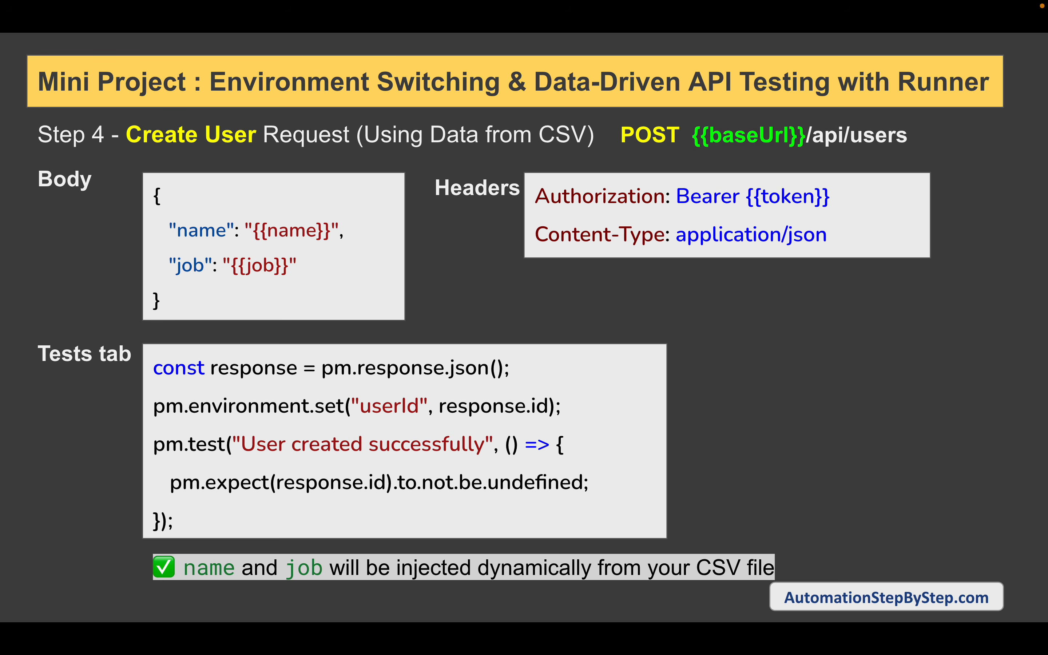
pyautogui.press('Right')
pyautogui.press('Right')
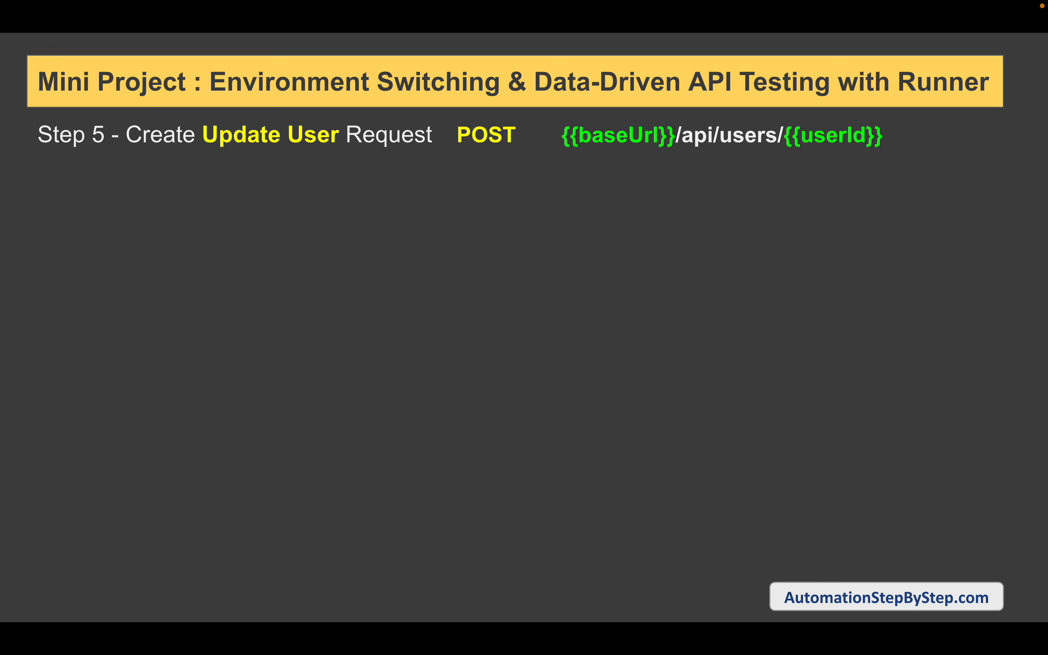
pyautogui.hotkey('ctrl', 'Right')
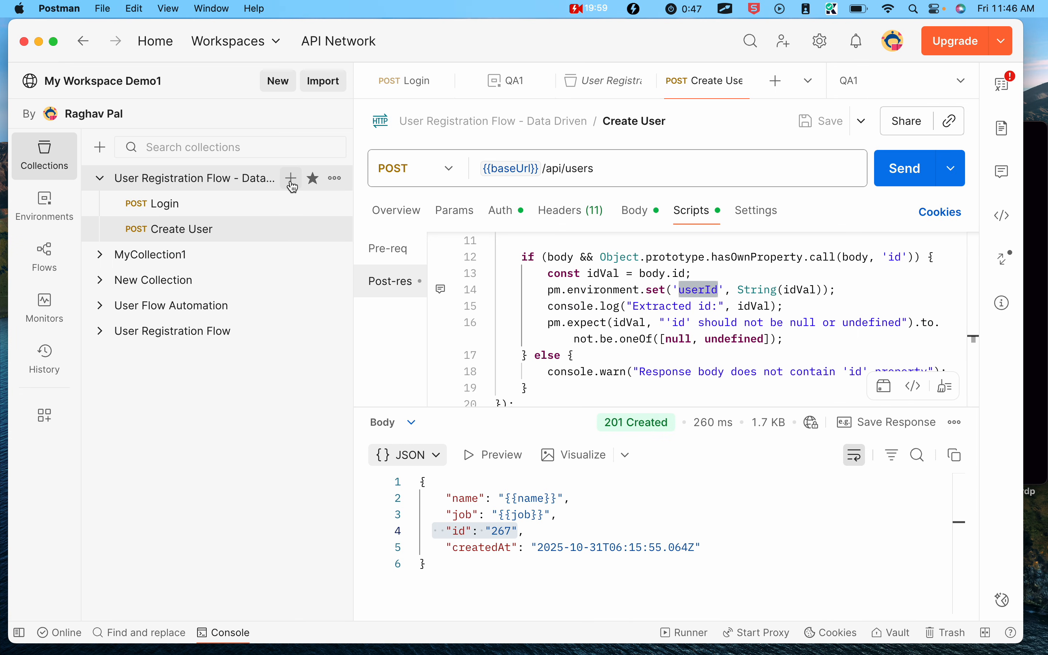
# - Add a PUT request to the User Registration Flow - Data Driven collection and begin its name with Update
pyautogui.click(291, 182)
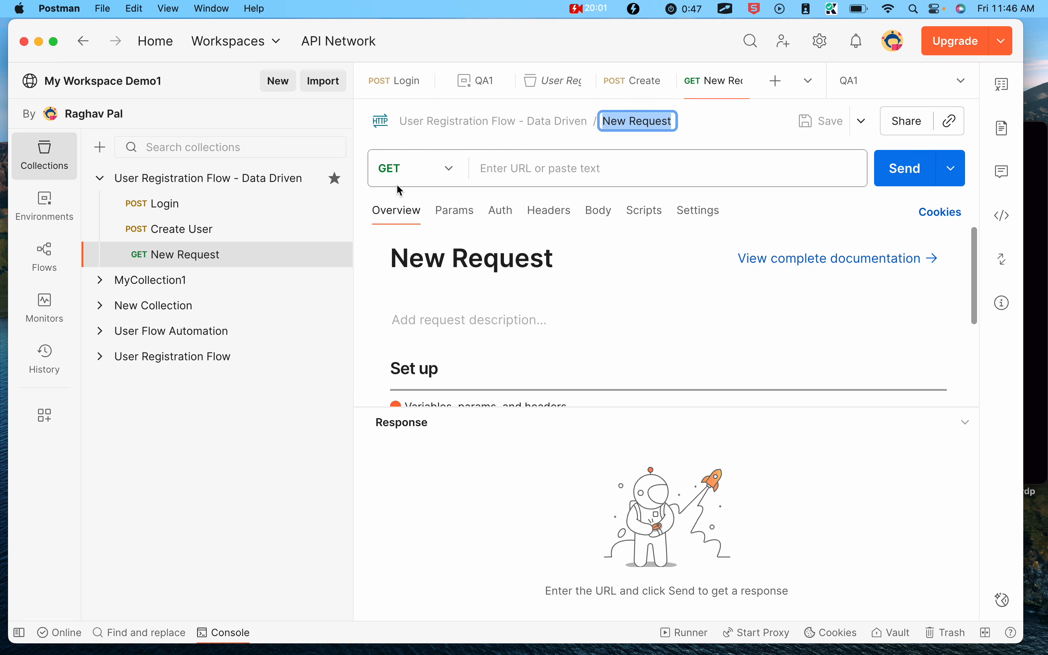
pyautogui.click(397, 175)
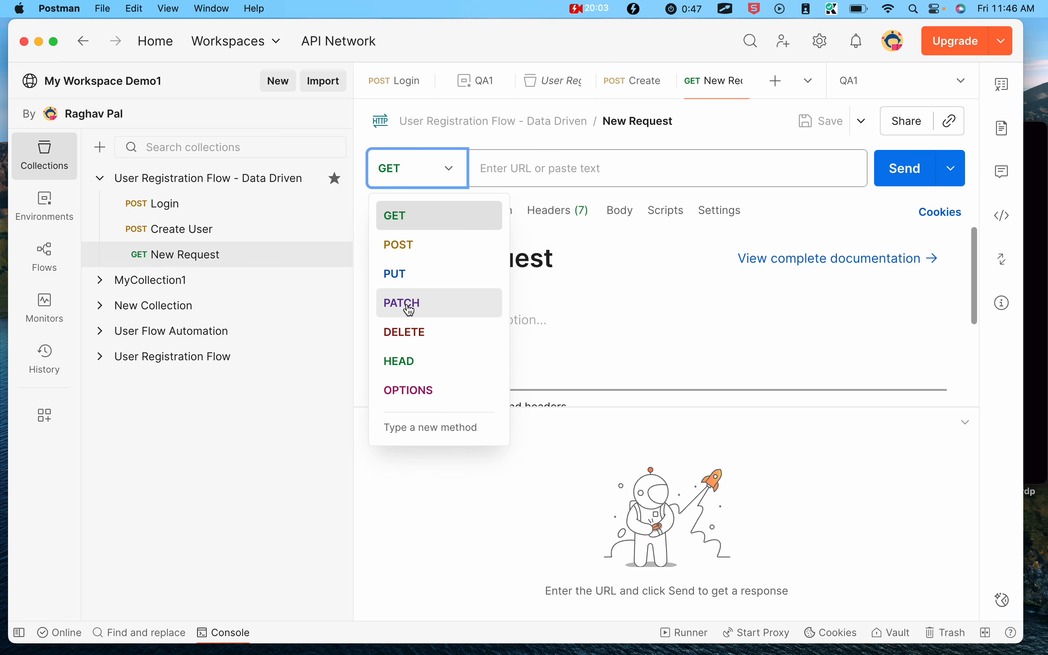
pyautogui.click(405, 283)
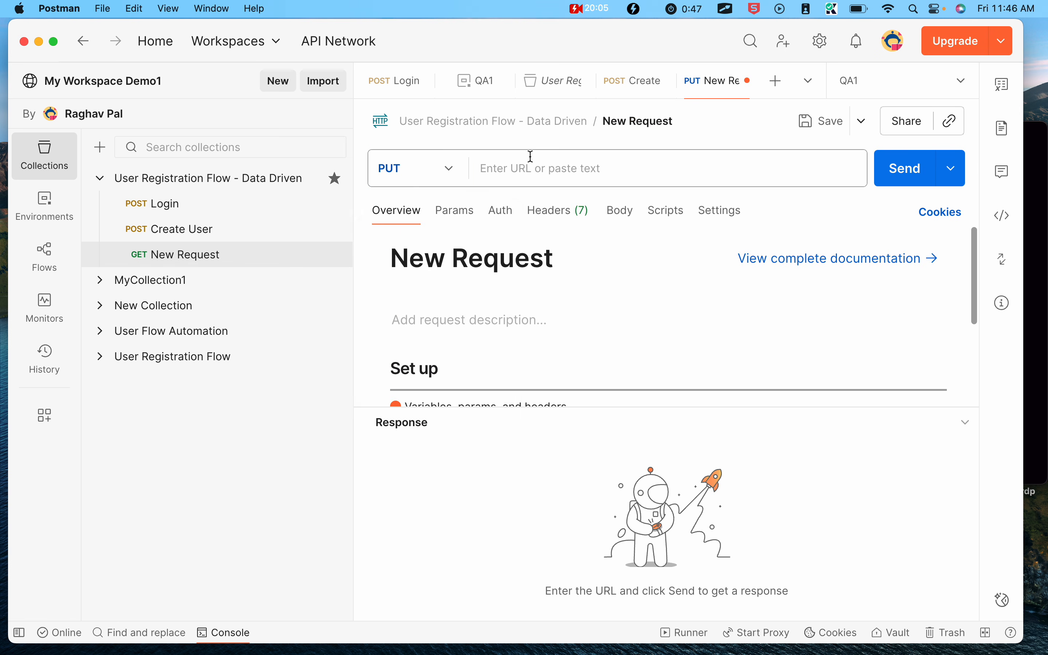
pyautogui.click(645, 121)
pyautogui.write('Update')
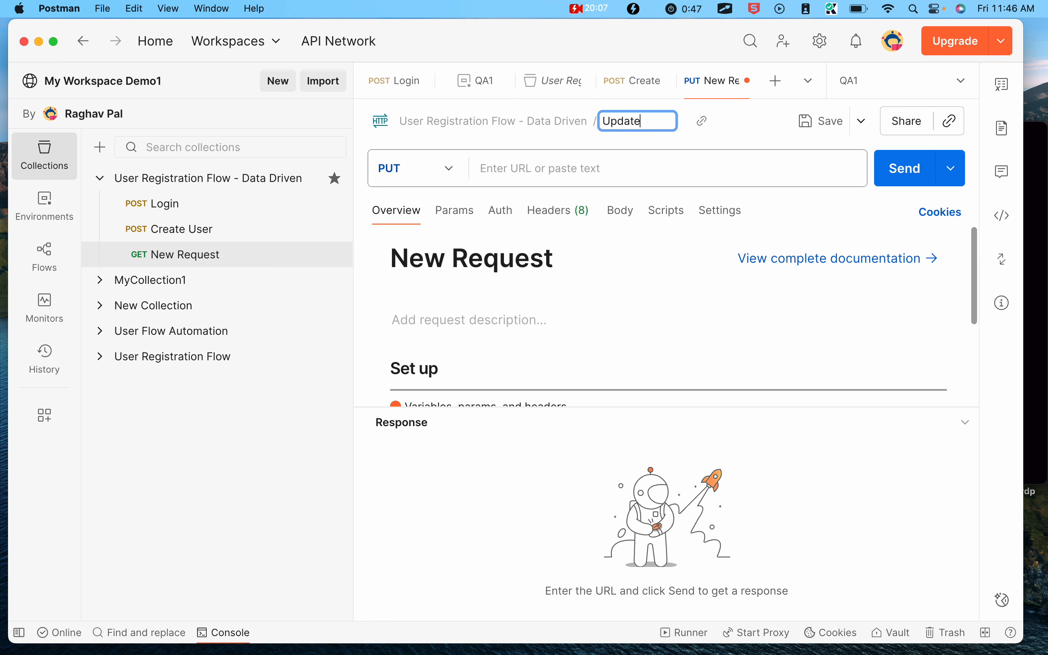
# - Finish naming the PUT request "Update User" and set its URL to {{baseUrl}}/api/users/{{userId}}
pyautogui.write(' User')
pyautogui.click(589, 171)
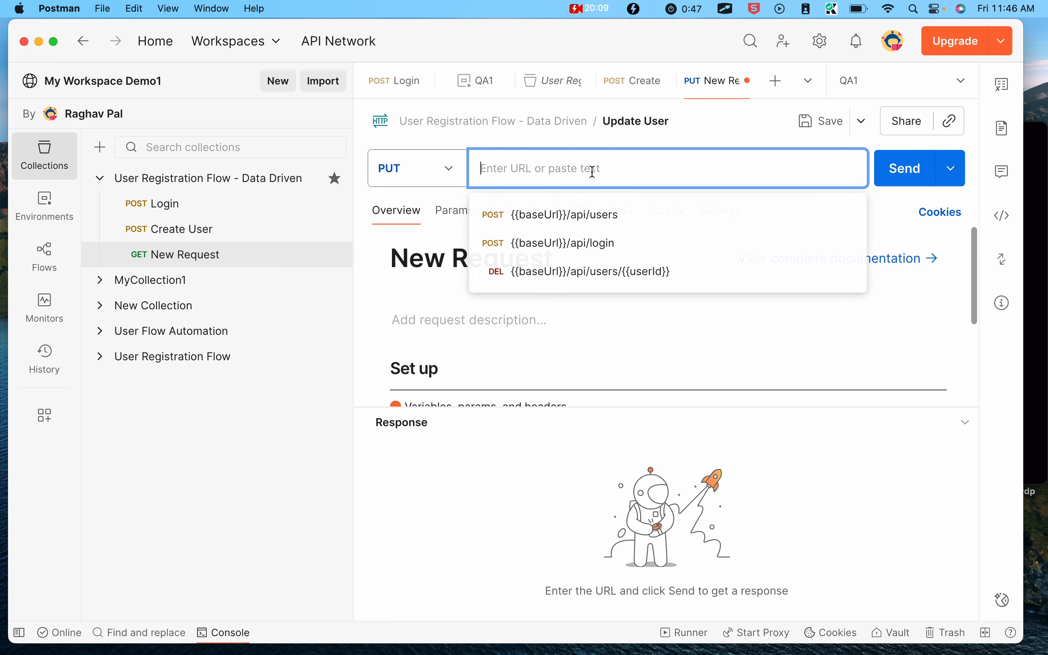
pyautogui.write('{{')
pyautogui.click(599, 205)
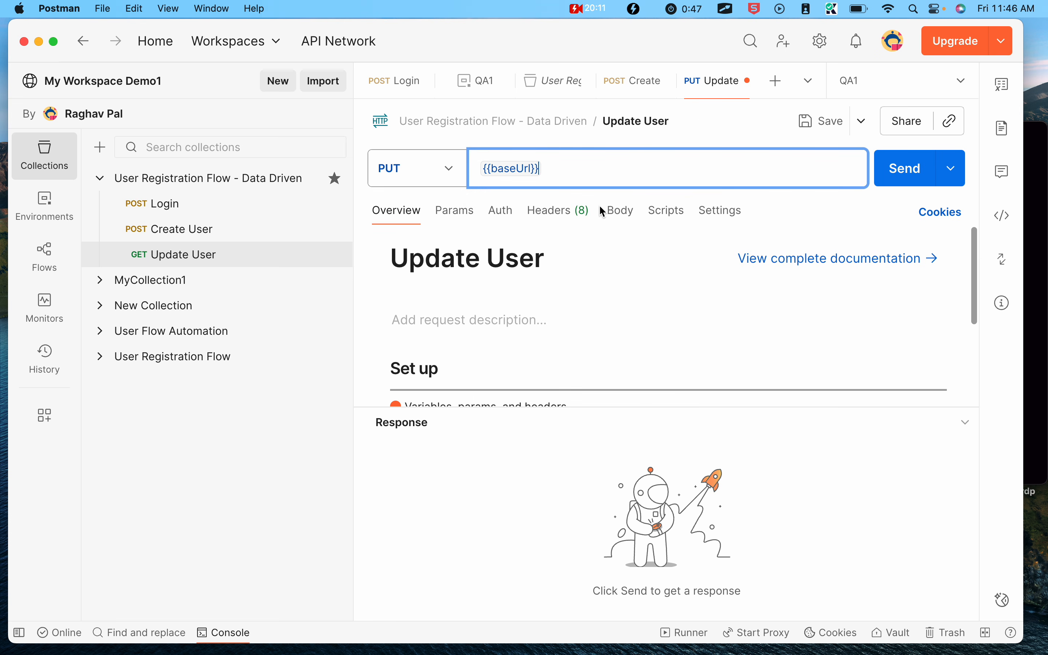
pyautogui.write('/')
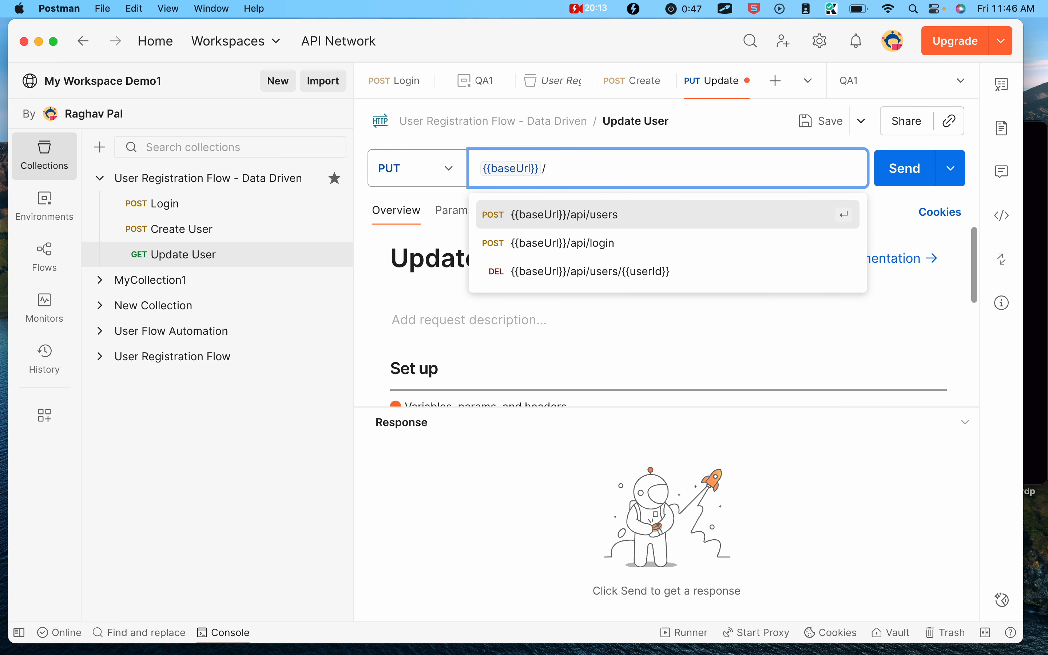
pyautogui.write('api/users/')
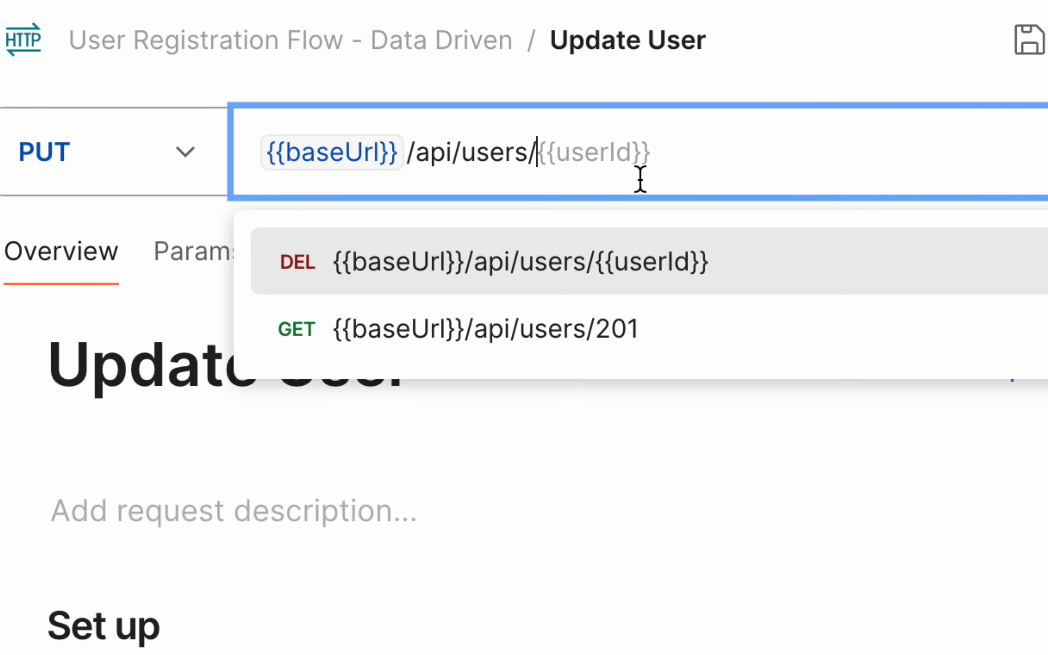
pyautogui.write('{{user')
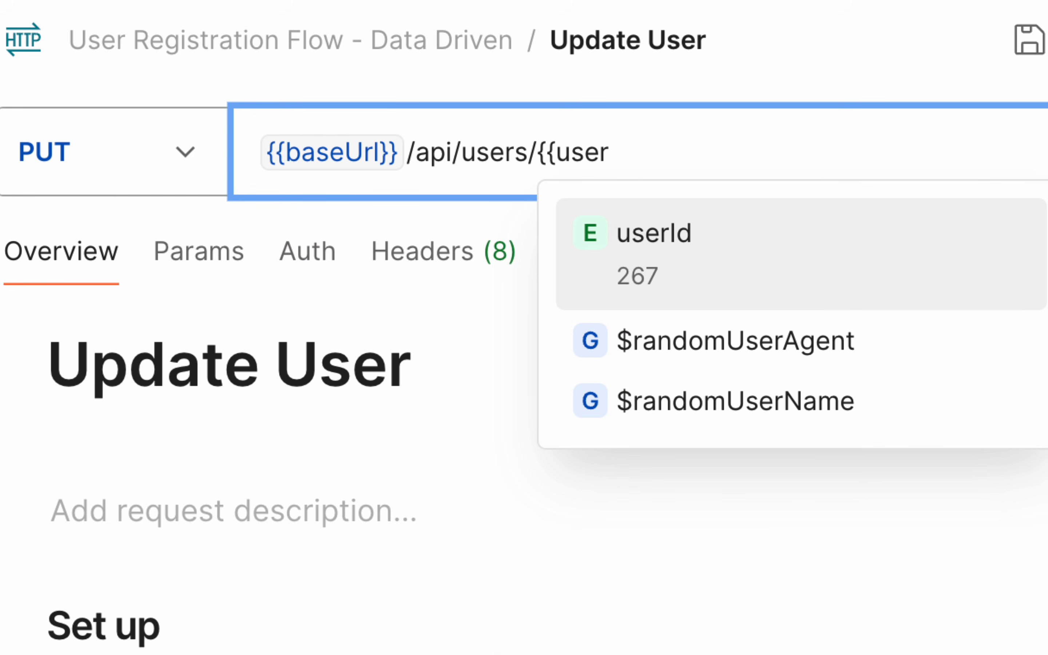
pyautogui.click(663, 267)
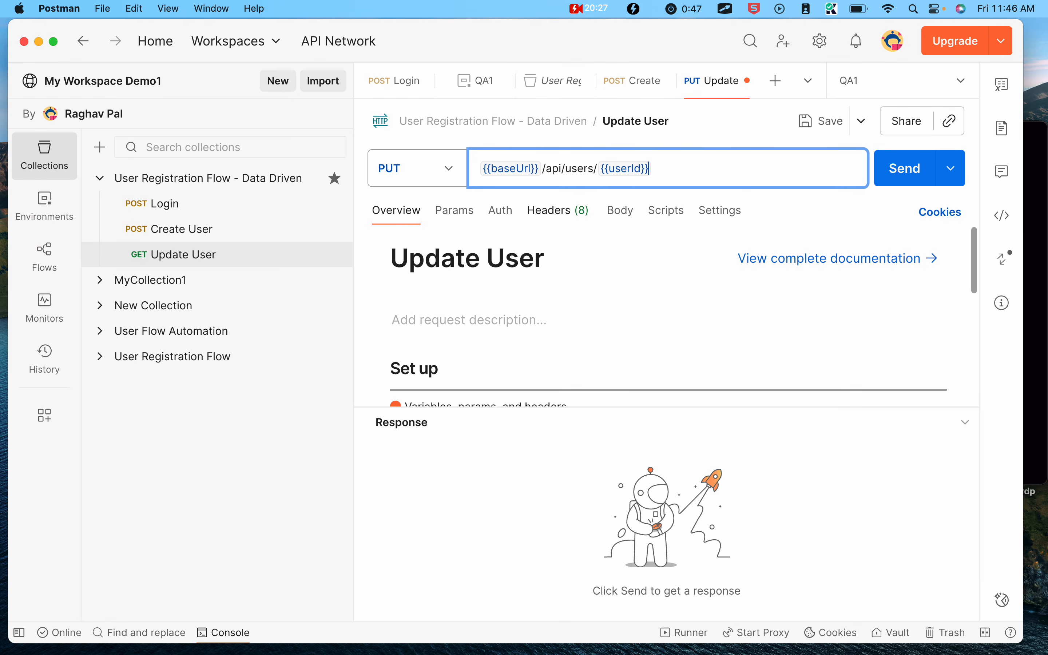
# - Add an x-api-key header with the previously used API key, save the request and open its body settings
pyautogui.click(557, 211)
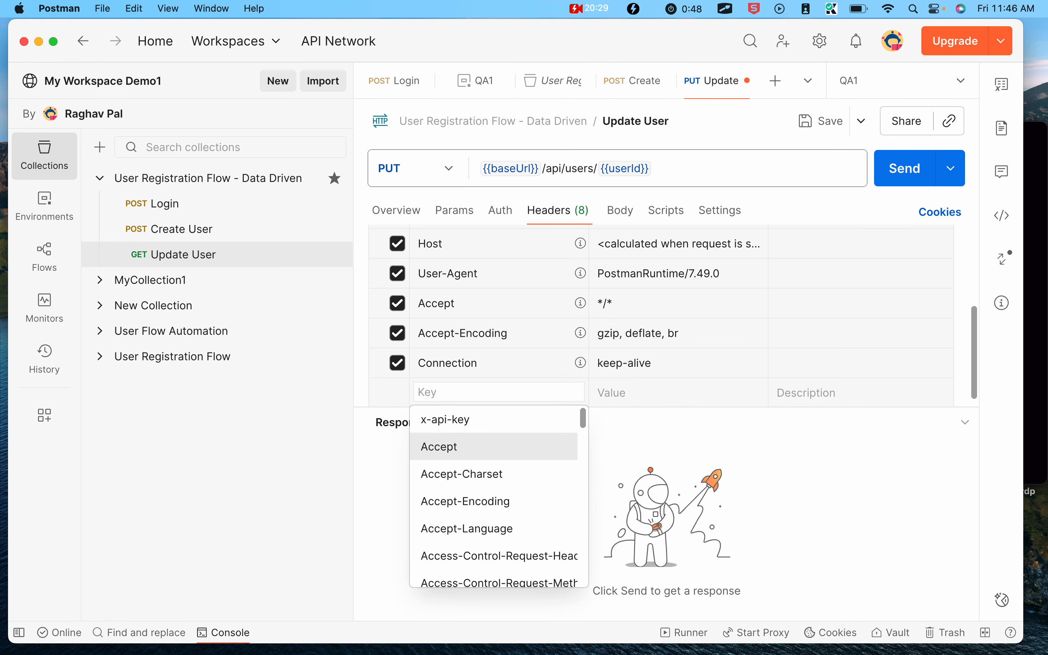
pyautogui.click(445, 419)
pyautogui.press('Tab')
pyautogui.press('Down')
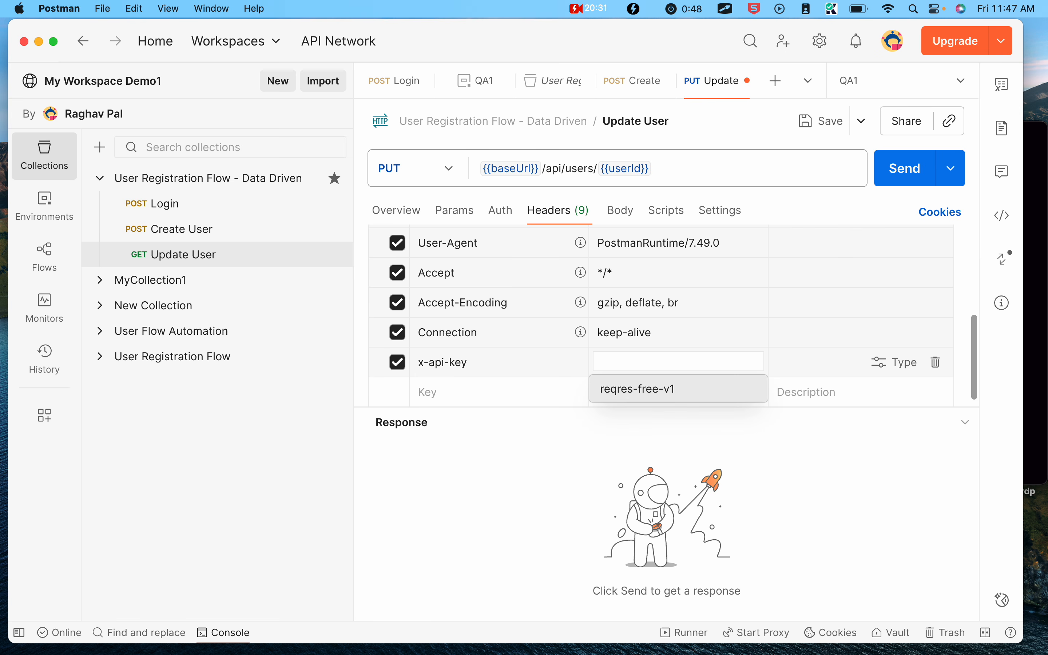
pyautogui.press('Return')
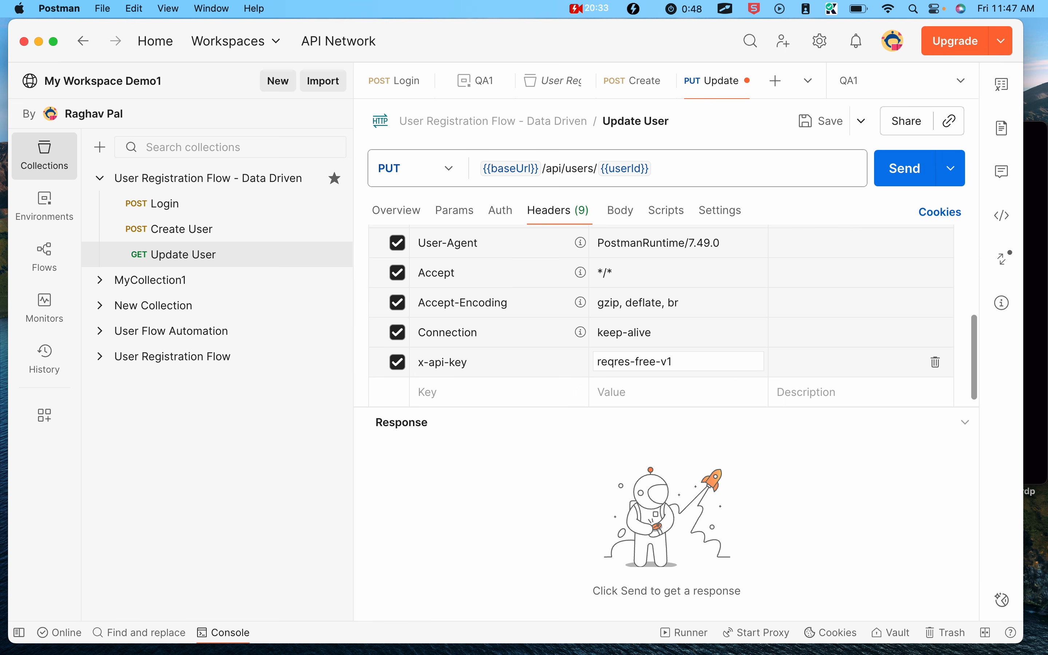
pyautogui.click(820, 121)
pyautogui.click(619, 210)
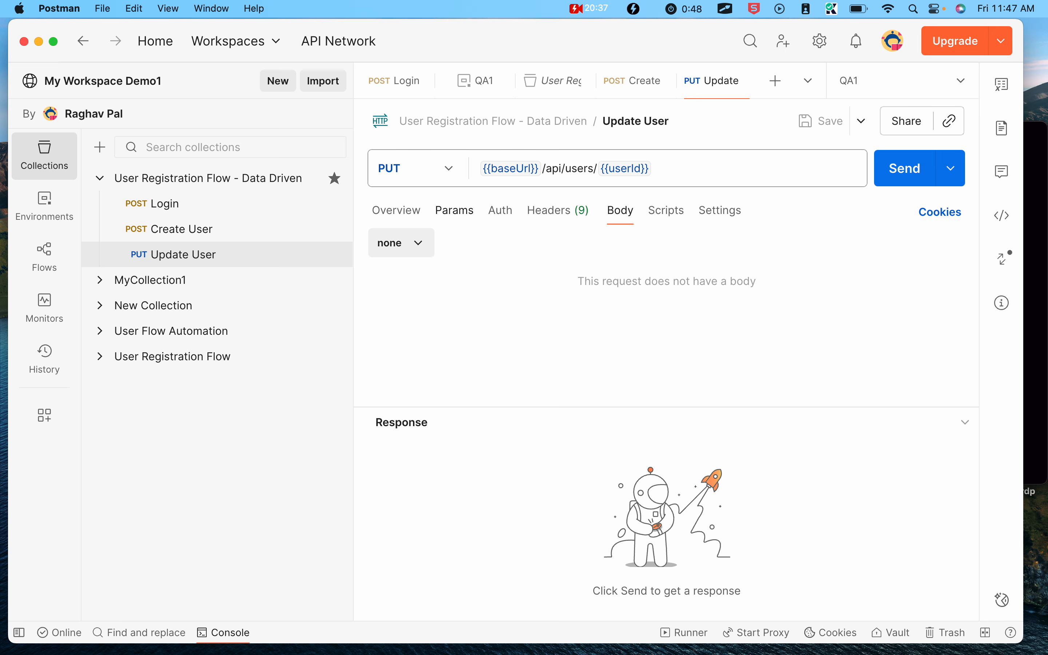
pyautogui.click(448, 169)
pyautogui.click(537, 247)
pyautogui.click(448, 169)
pyautogui.click(415, 274)
pyautogui.click(558, 210)
pyautogui.click(620, 210)
pyautogui.click(558, 210)
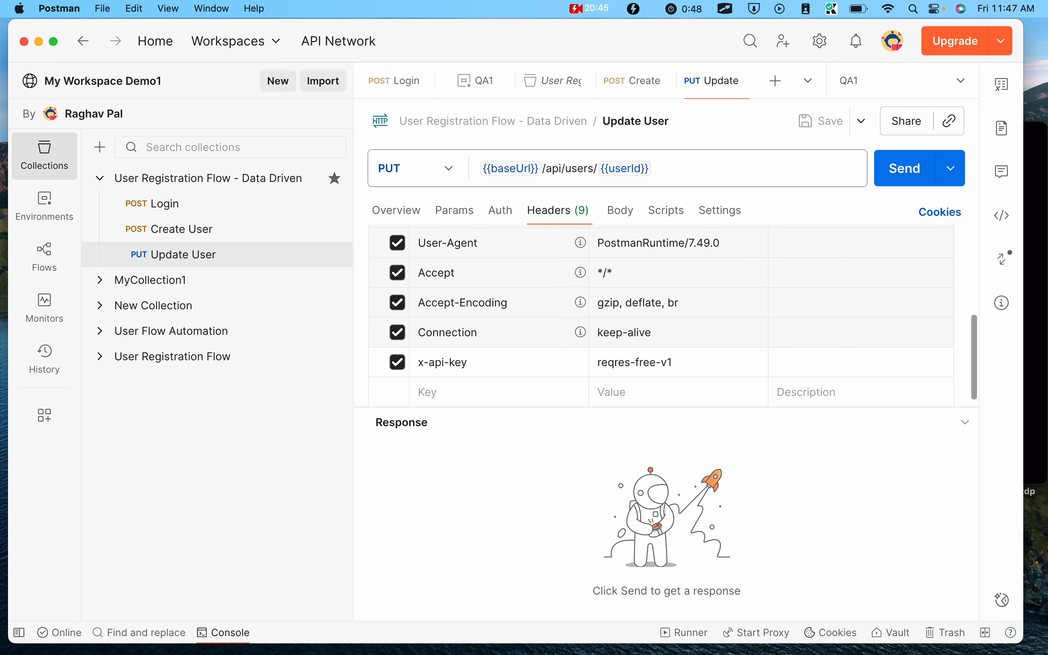
pyautogui.click(416, 168)
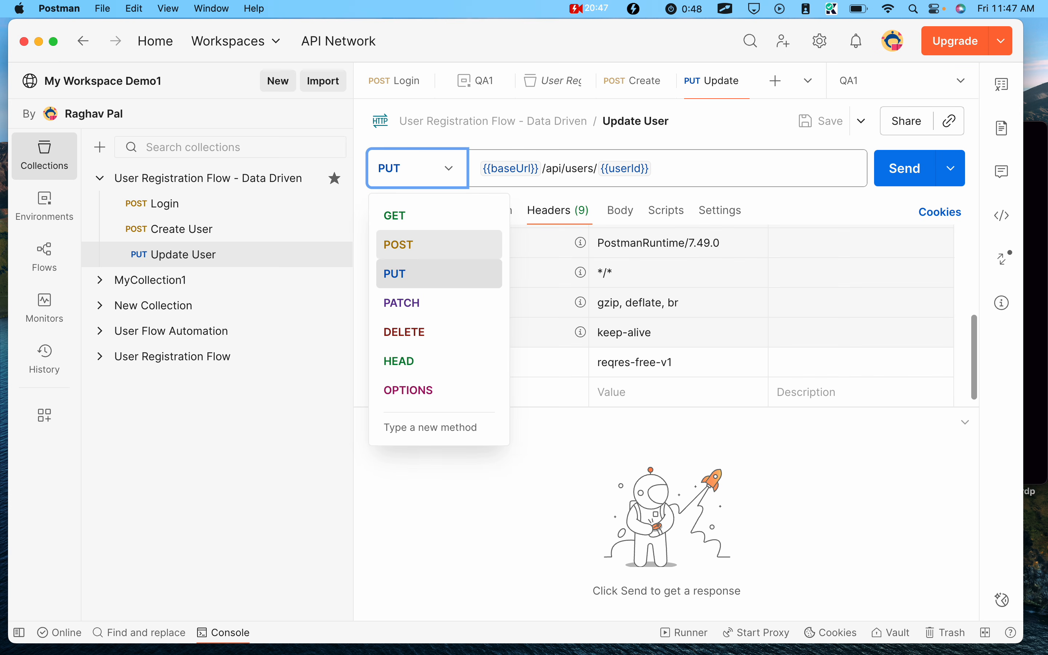
pyautogui.click(407, 245)
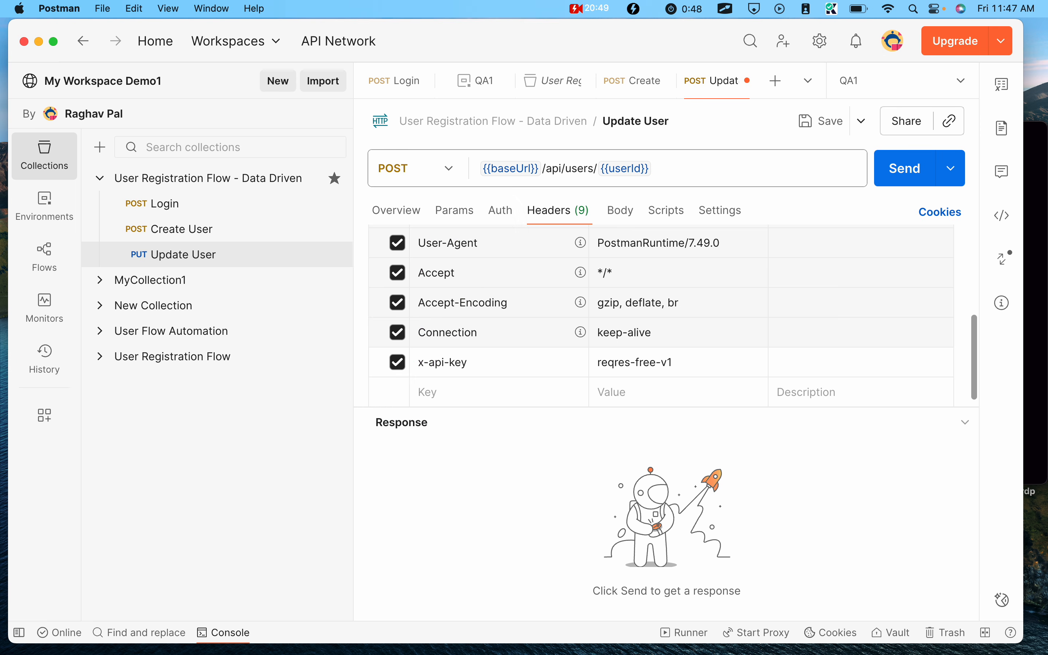
pyautogui.click(619, 210)
pyautogui.click(416, 168)
pyautogui.click(407, 271)
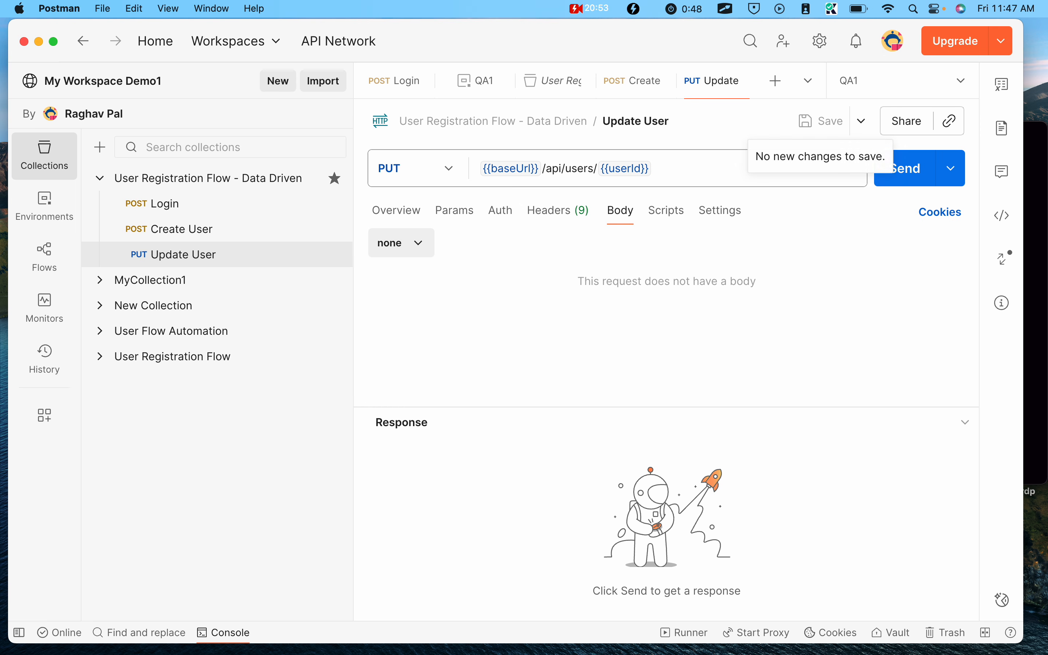
pyautogui.click(415, 168)
pyautogui.click(439, 244)
pyautogui.click(820, 121)
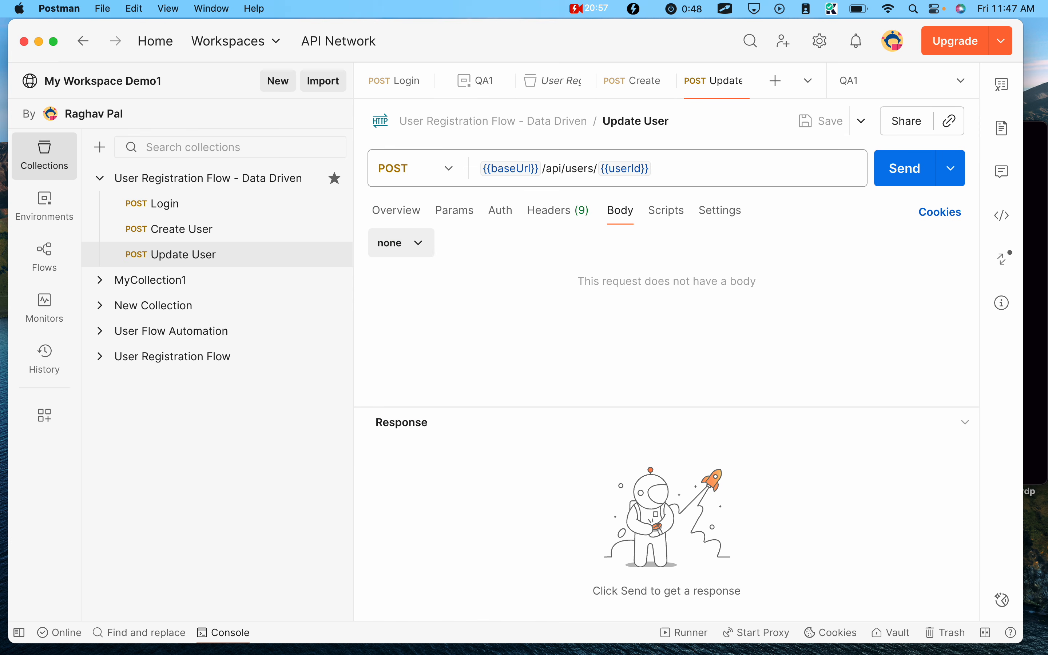
pyautogui.click(415, 168)
pyautogui.click(403, 269)
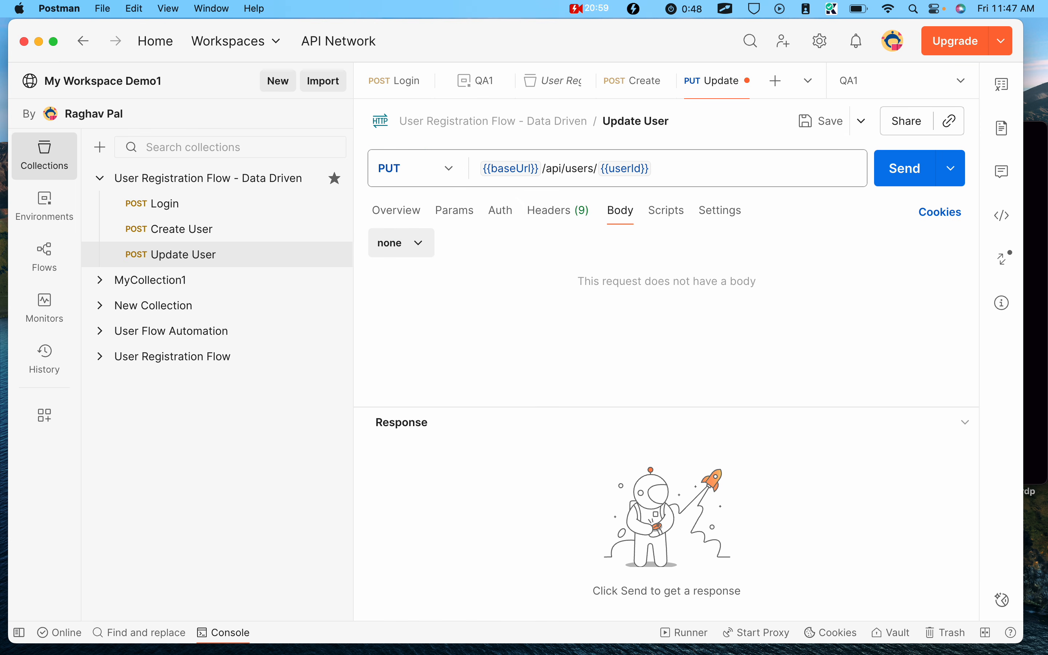
pyautogui.click(820, 121)
# - Set the request body to raw and fill it with the sample JSON of the PATCH update request from the Reqres page in the browser
pyautogui.click(401, 243)
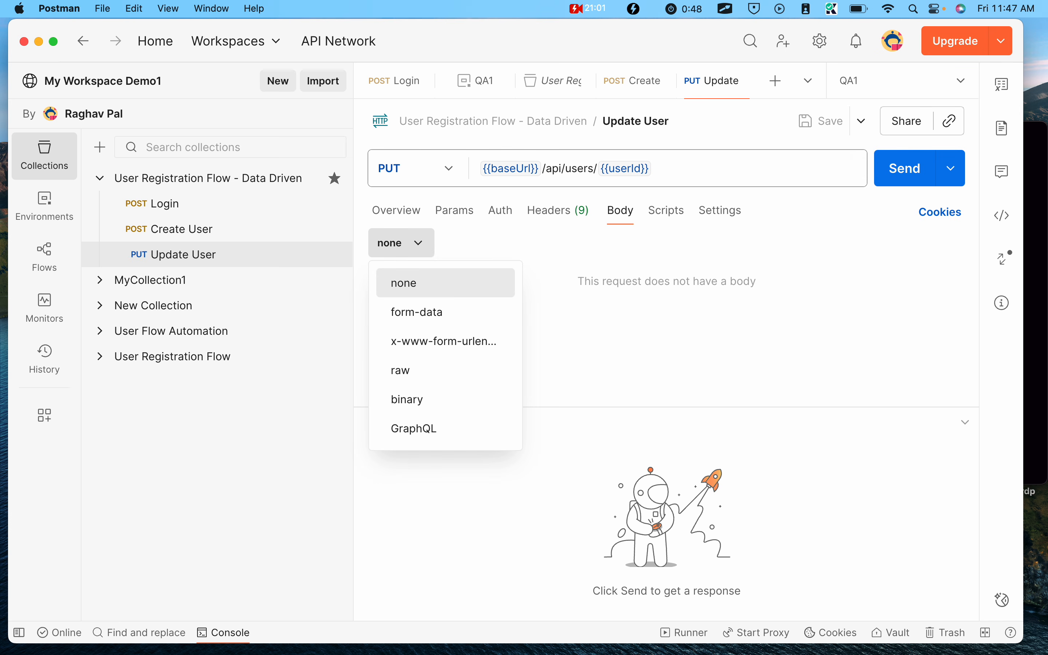
pyautogui.click(407, 370)
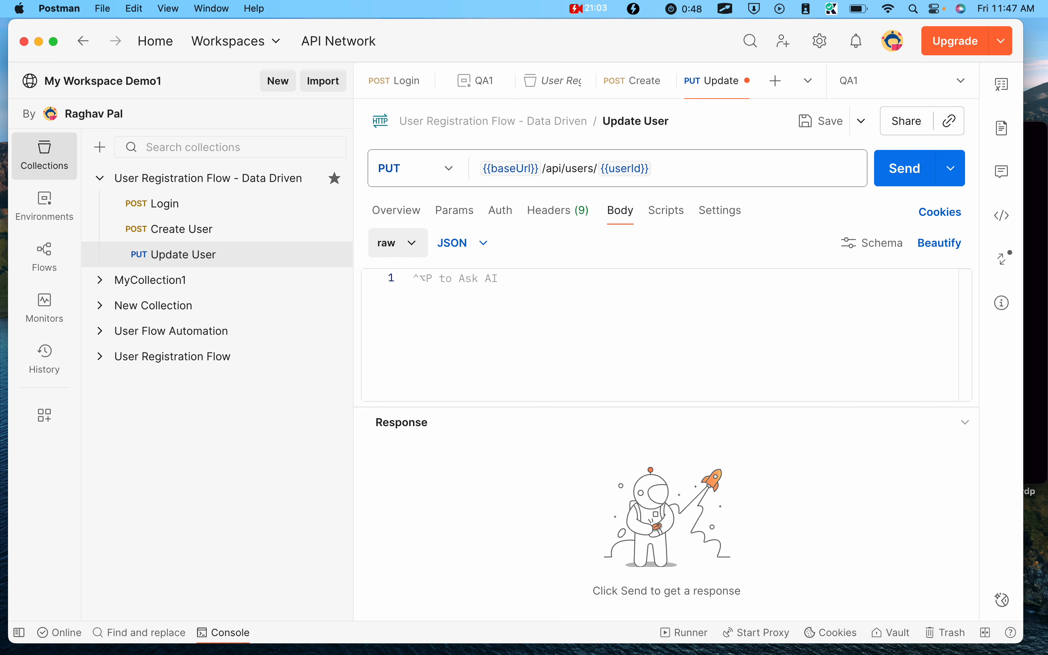
pyautogui.hotkey('ctrl', 'Right')
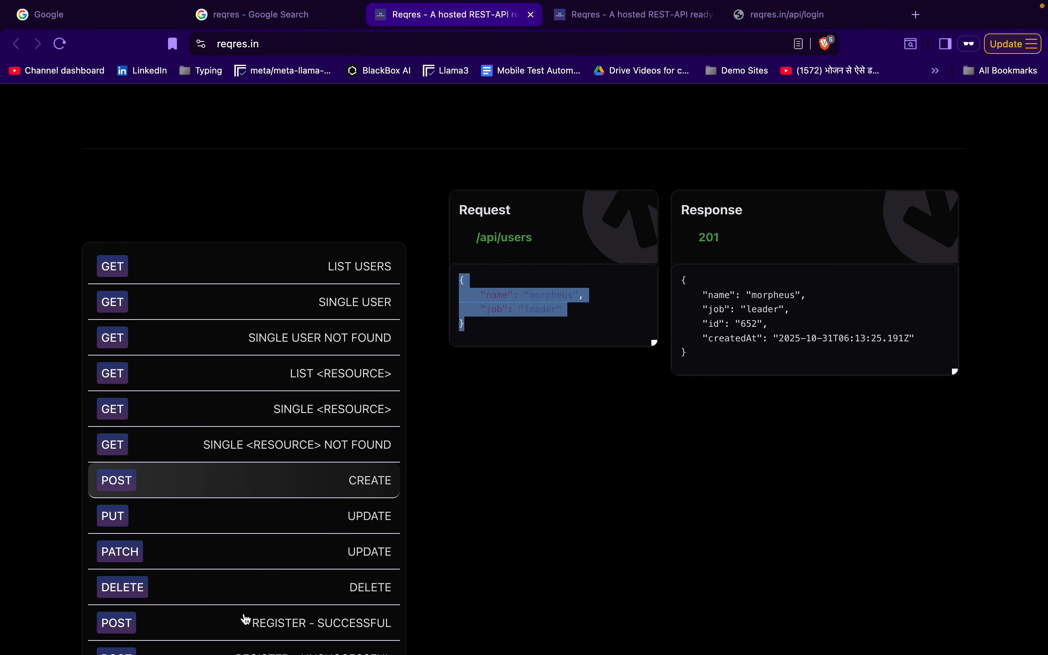
pyautogui.scroll(-5, 246, 619)
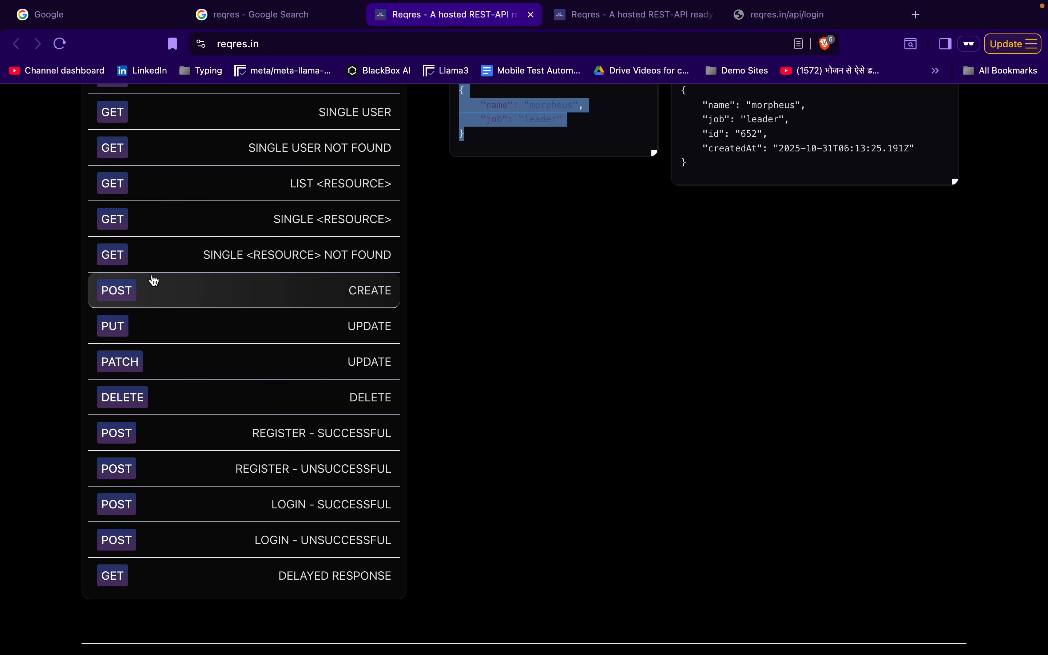
pyautogui.click(125, 362)
pyautogui.scroll(3, 268, 391)
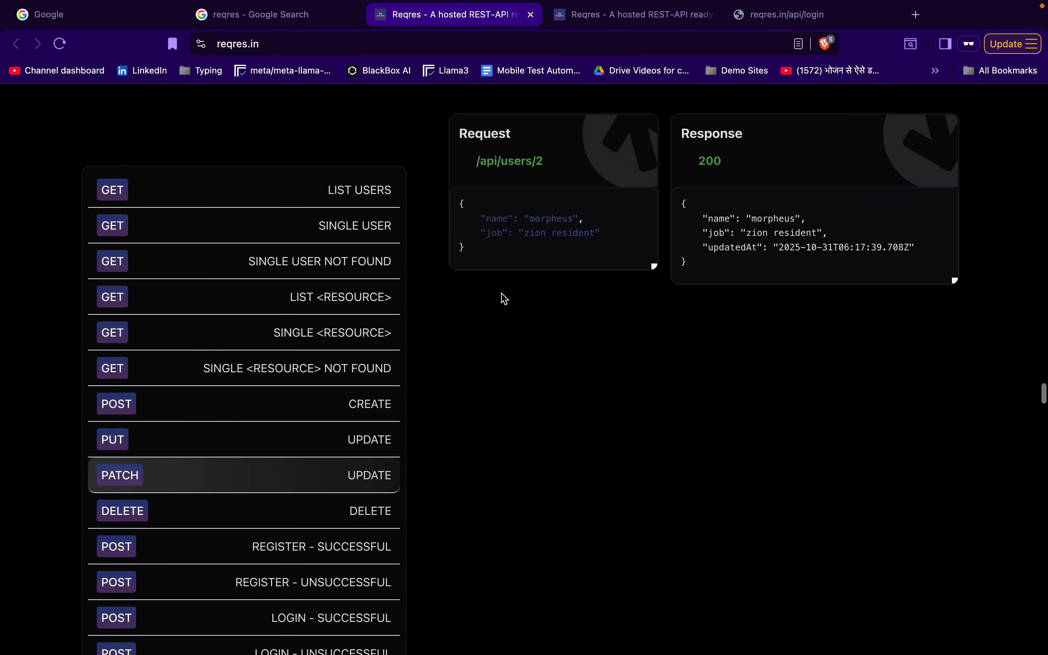
pyautogui.moveTo(460, 217); pyautogui.dragTo(459, 202)
pyautogui.press('super+c')
pyautogui.hotkey('ctrl', 'Left')
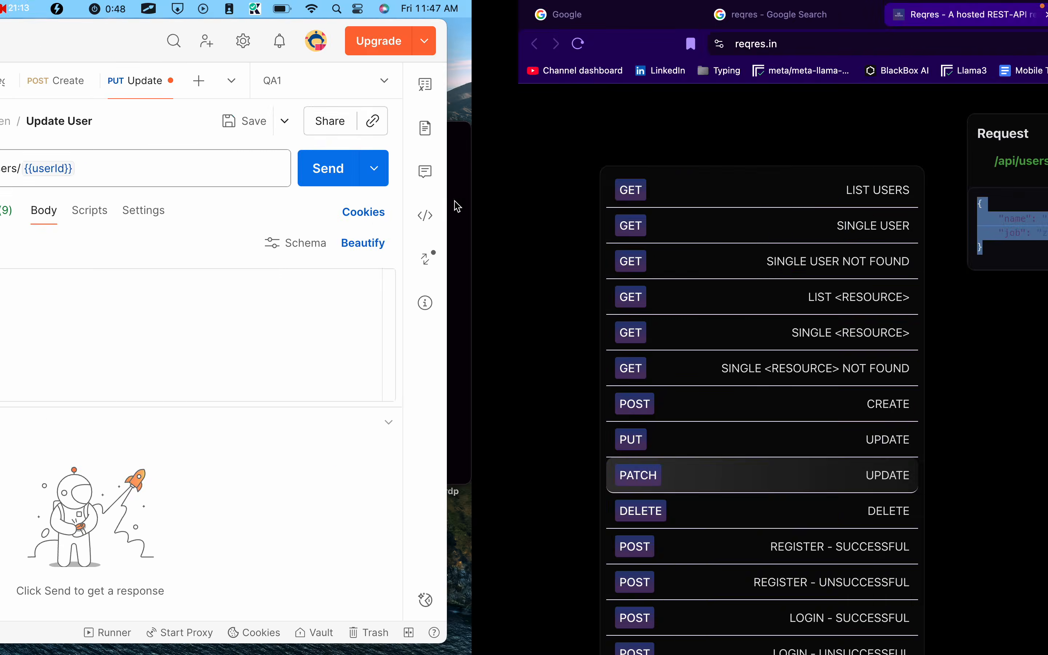
pyautogui.press('super+v')
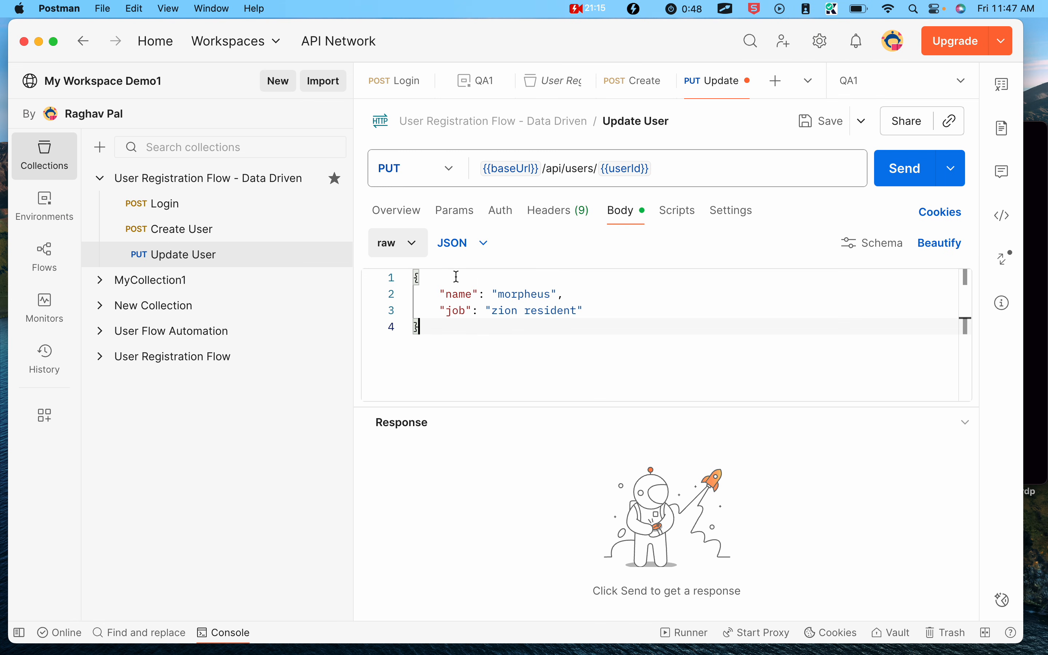
# - Replace the JSON body's name value with the user's first name, set job to "scientist" and save the request
pyautogui.doubleClick(526, 294)
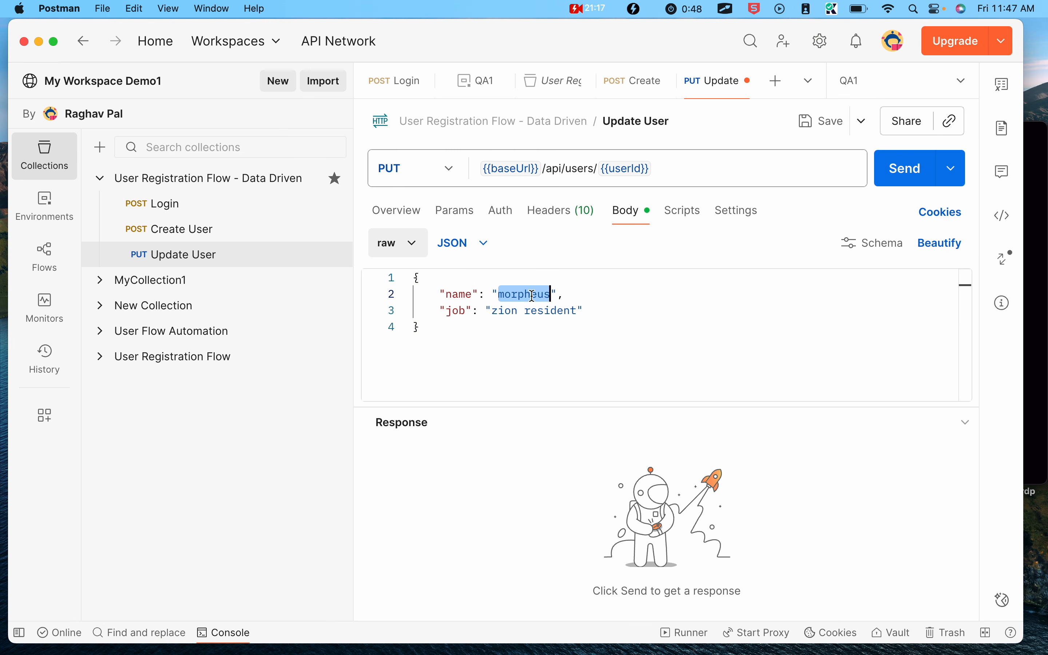
pyautogui.write('Nic')
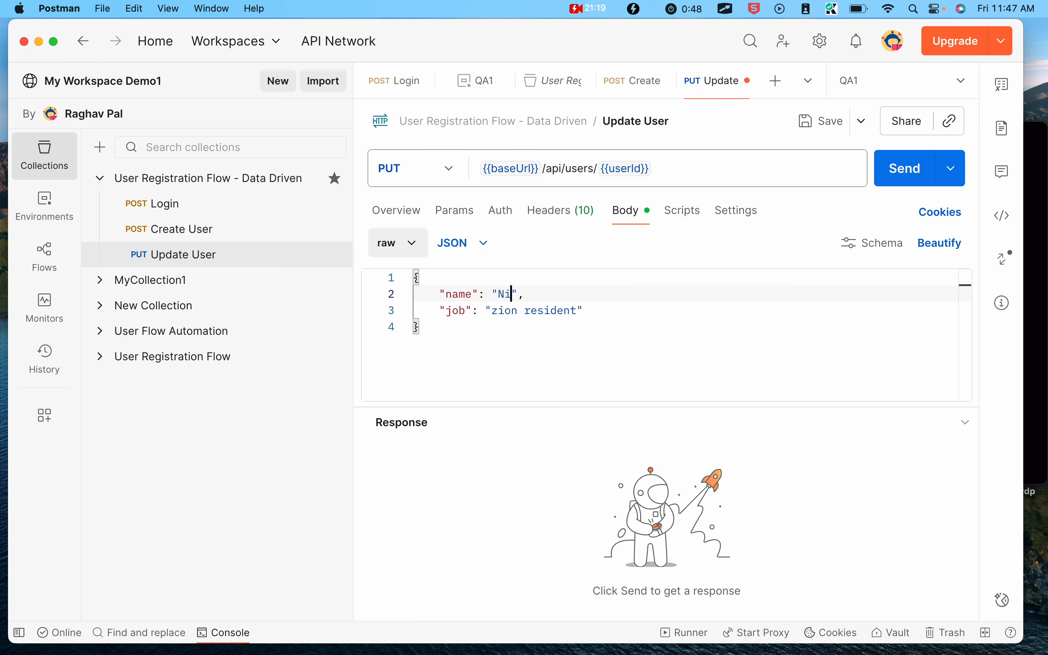
pyautogui.write('olas')
pyautogui.moveTo(578, 310); pyautogui.dragTo(492, 310)
pyautogui.write('sc')
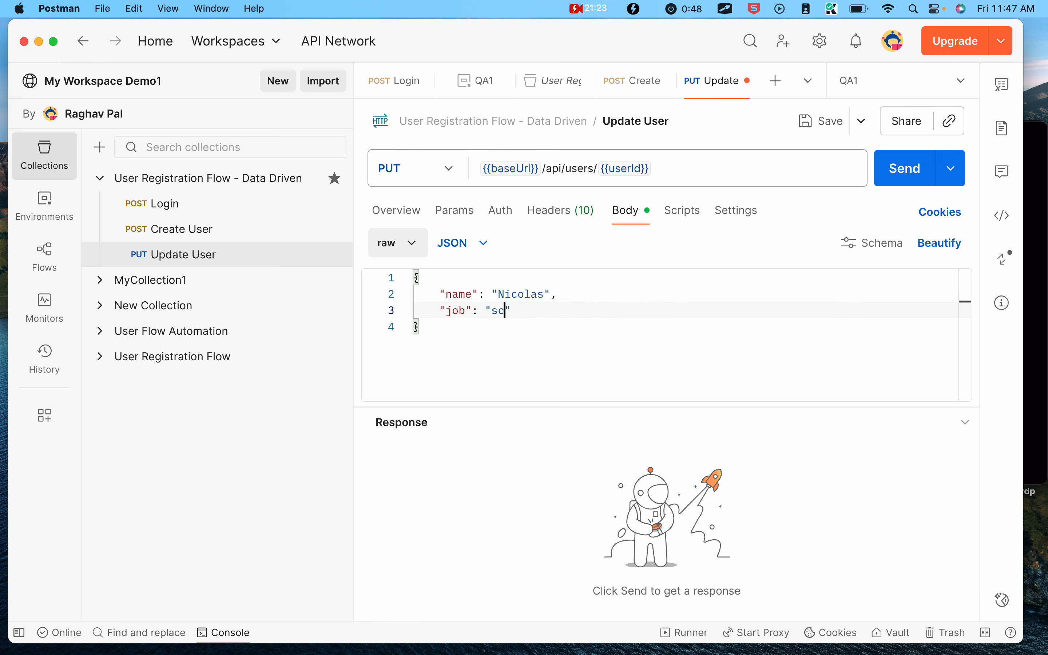
pyautogui.write('ientist')
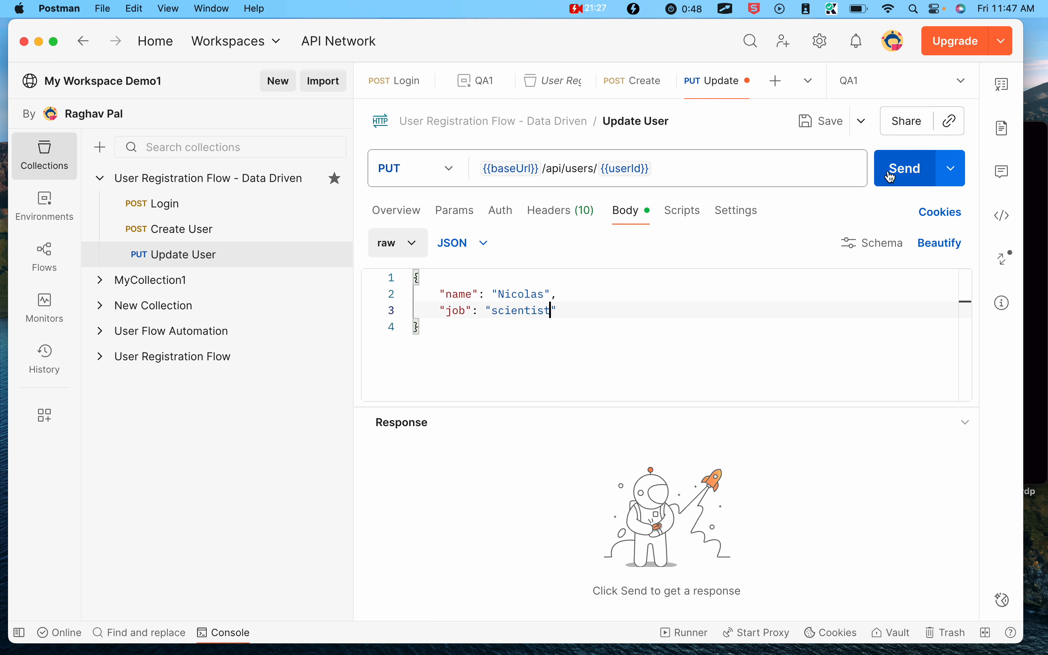
pyautogui.click(813, 126)
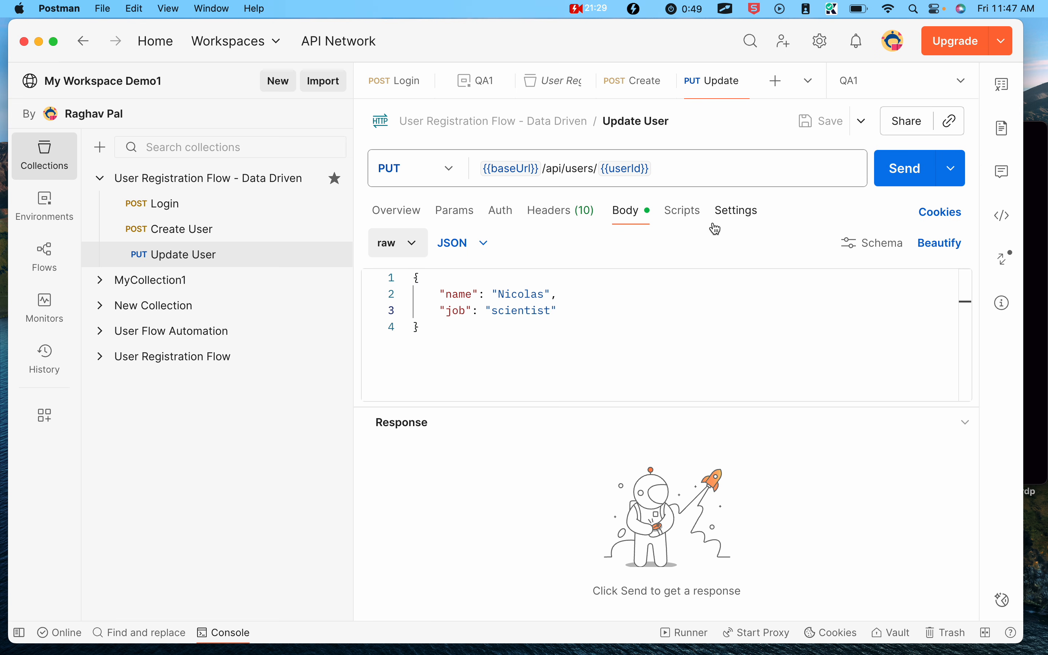
# - Send the Update User request and examine the returned fields and status
pyautogui.click(906, 176)
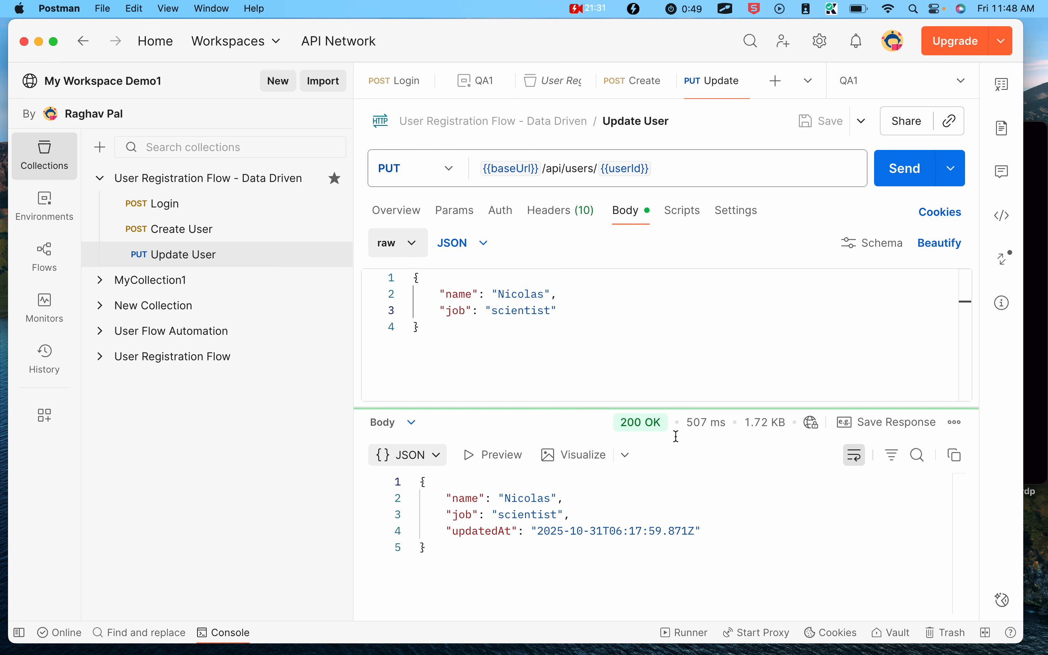
pyautogui.moveTo(708, 526); pyautogui.dragTo(498, 498)
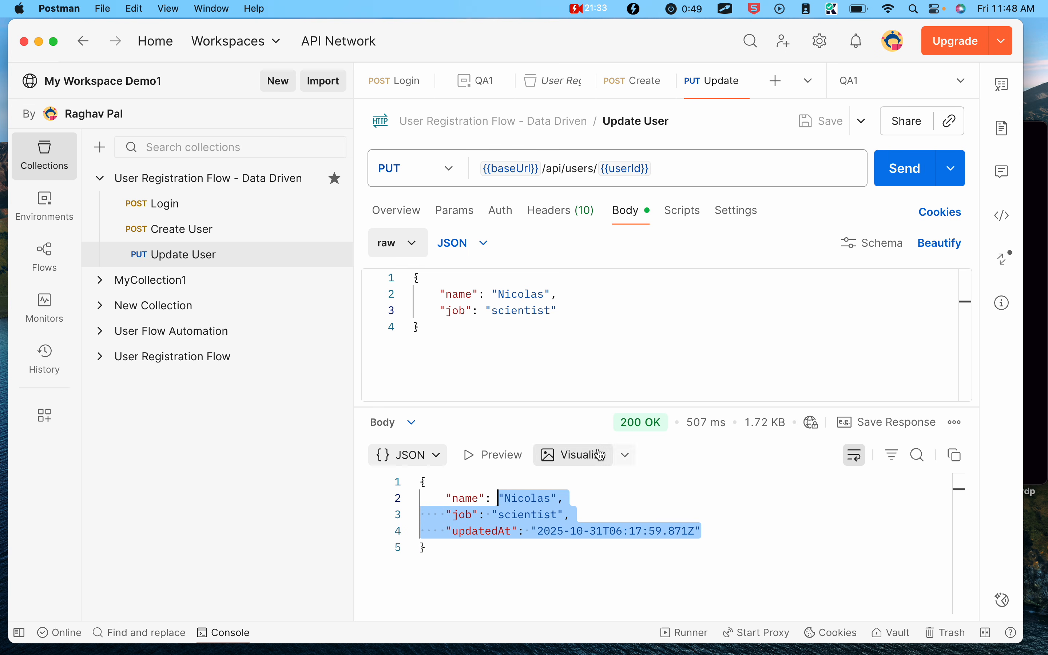
pyautogui.moveTo(652, 425)
# - Switch to the project slides and review the headers, body and test script for the Update User request
pyautogui.hotkey('ctrl', 'Left')
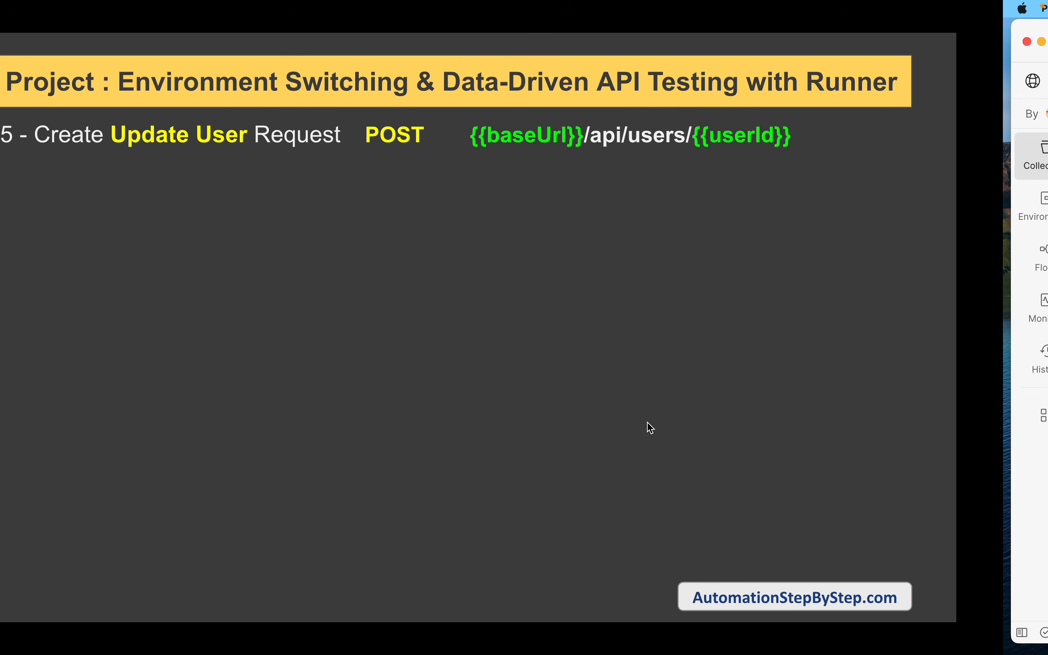
pyautogui.click(641, 417)
pyautogui.click(642, 418)
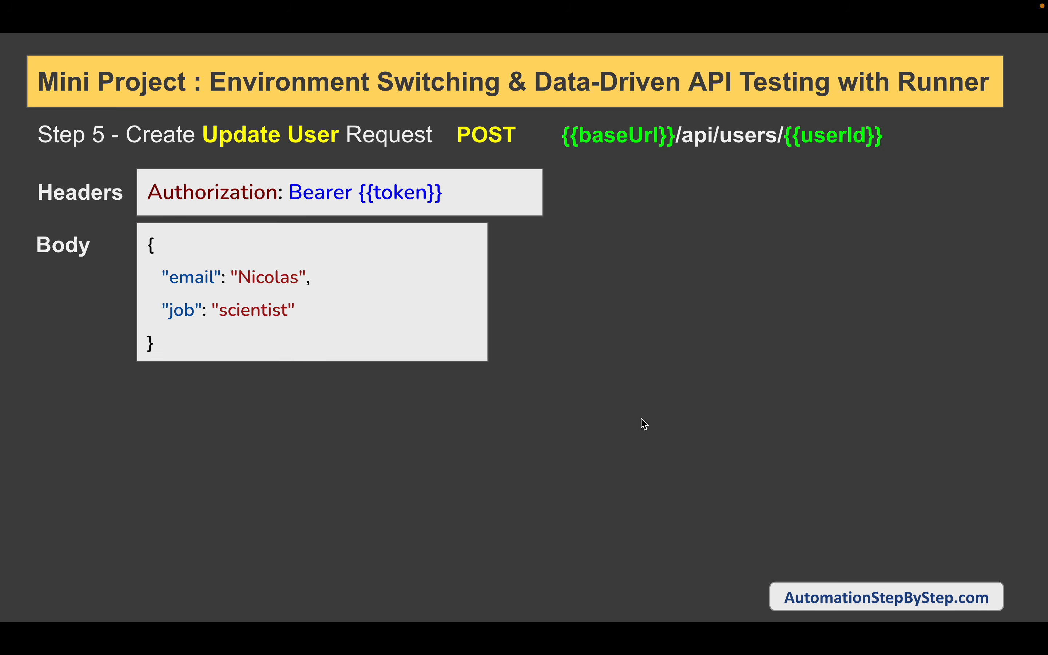
pyautogui.click(644, 424)
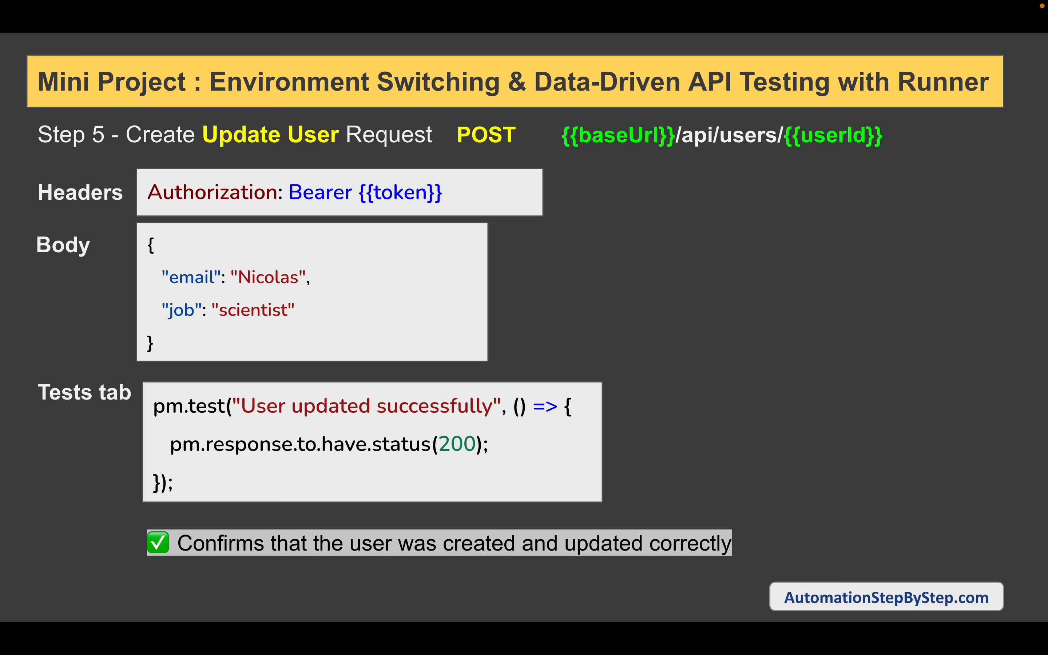
# - Return to Postman, add the "Status code: Code is 200" test snippet to the Update User post-response script and save the request
pyautogui.hotkey('ctrl', 'Right')
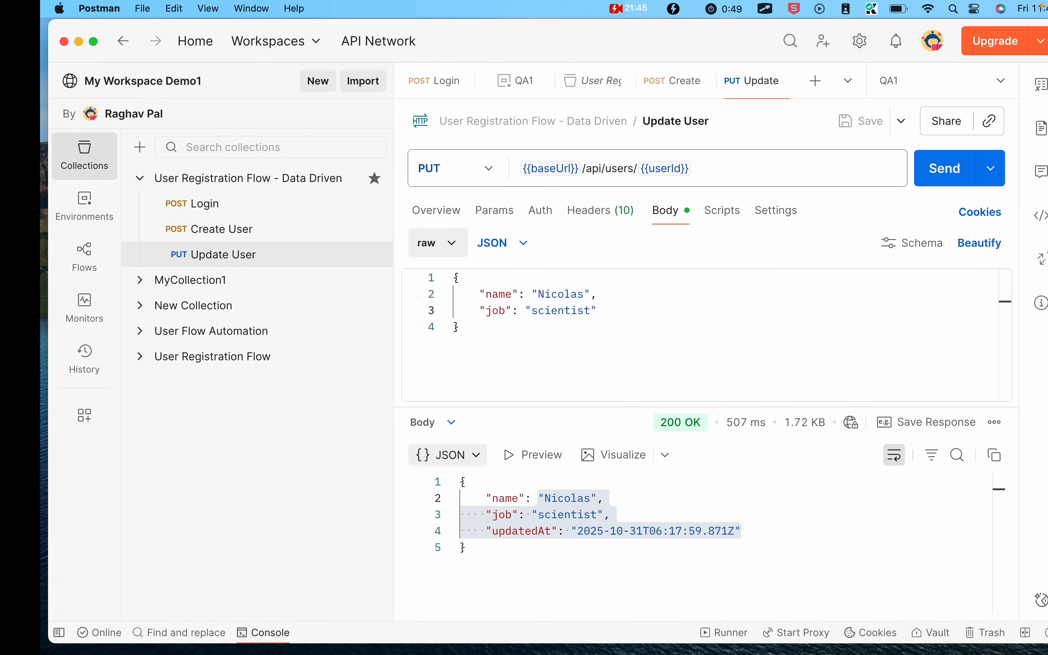
pyautogui.click(683, 216)
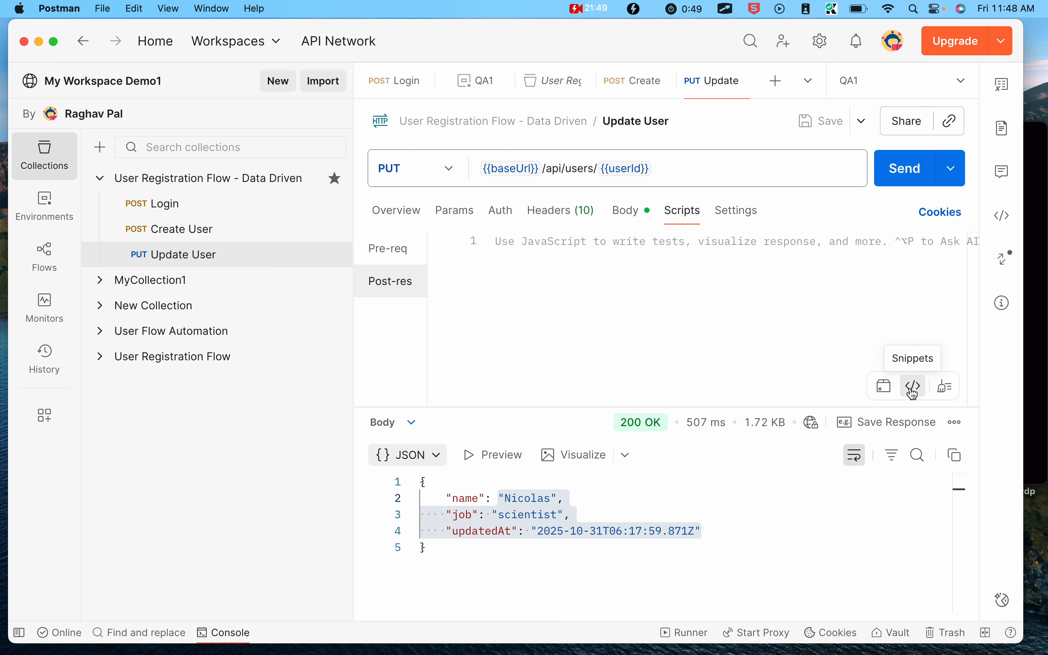
pyautogui.press('super+minus')
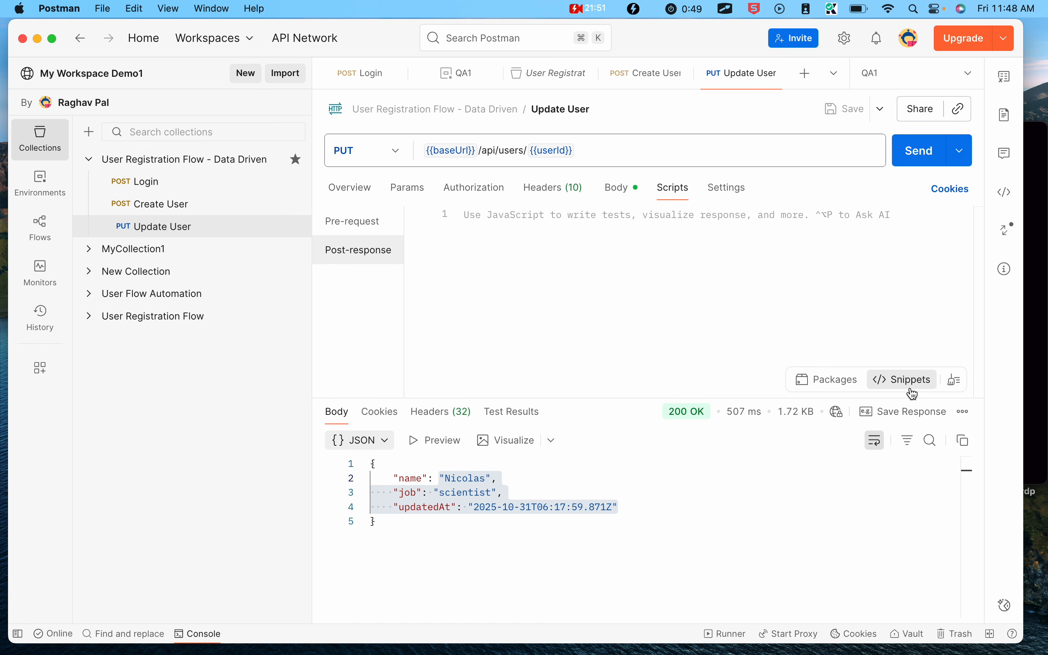
pyautogui.click(907, 384)
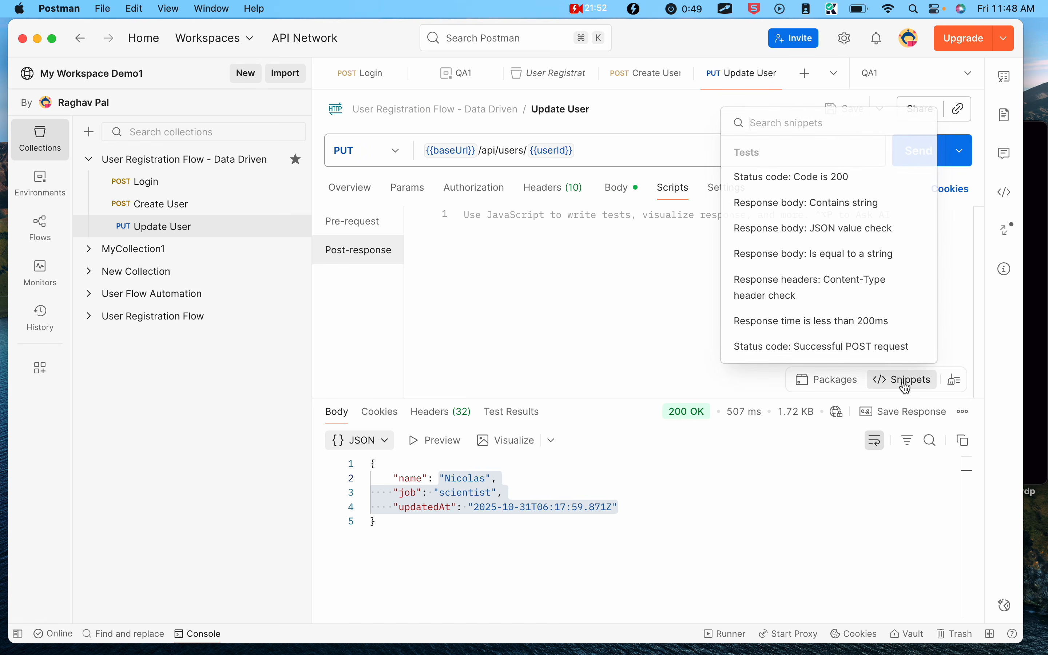
pyautogui.click(822, 186)
pyautogui.click(572, 284)
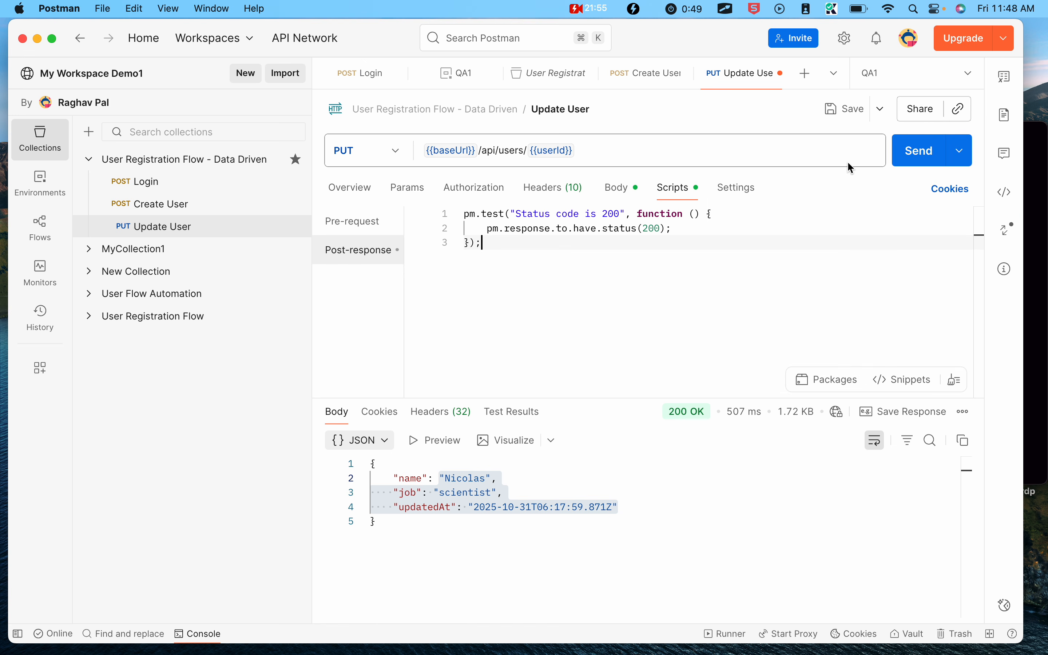
pyautogui.click(848, 110)
# - Send the Update User request and check its test results and response body
pyautogui.click(923, 157)
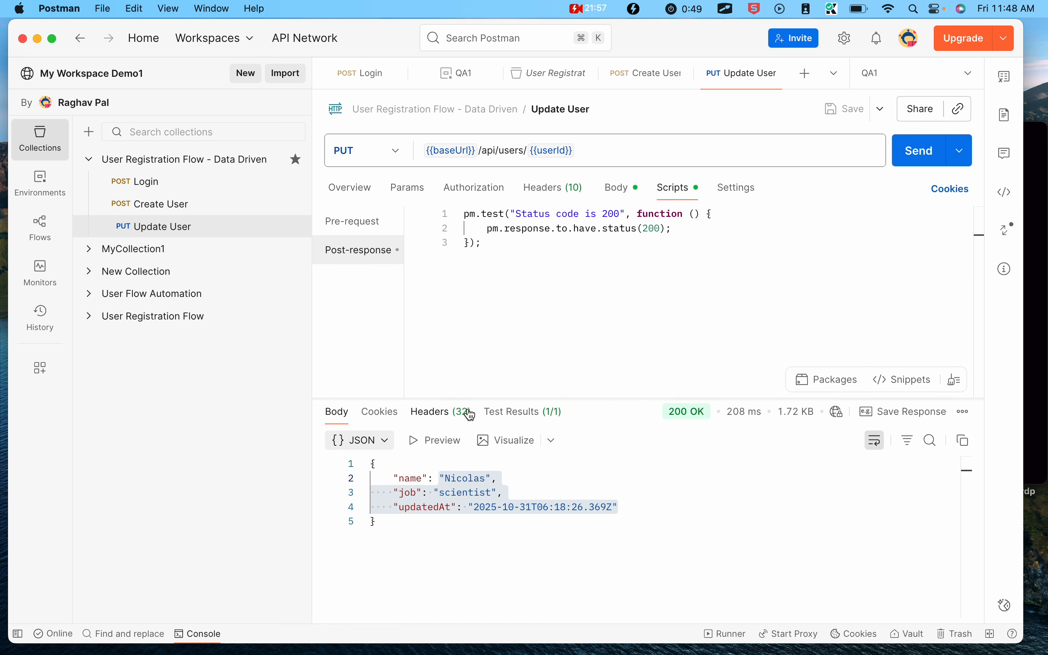
pyautogui.click(526, 423)
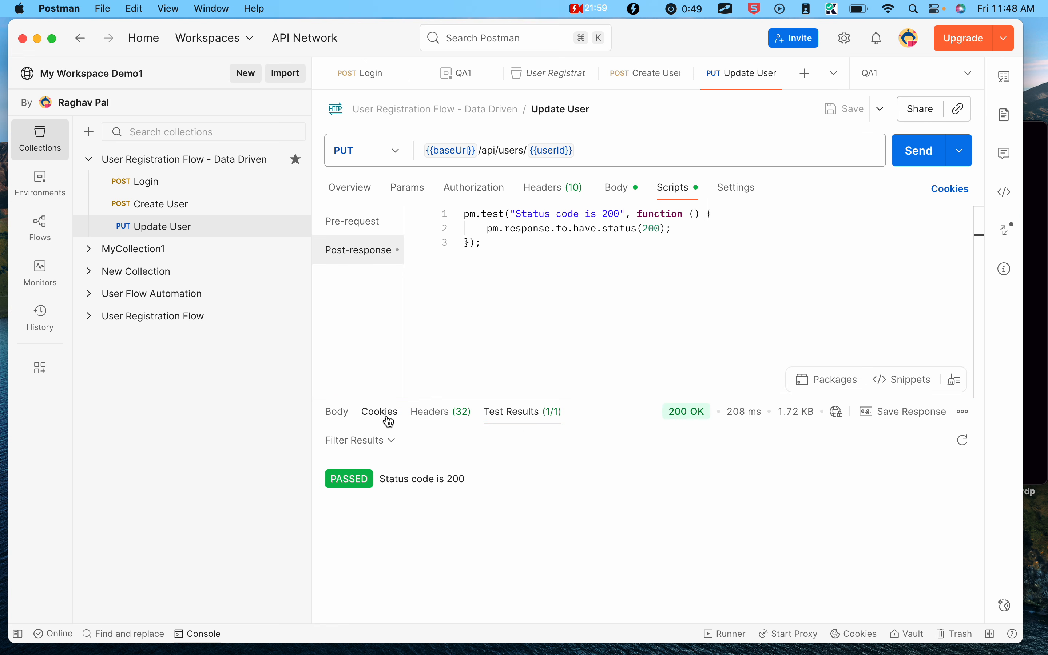
pyautogui.click(340, 414)
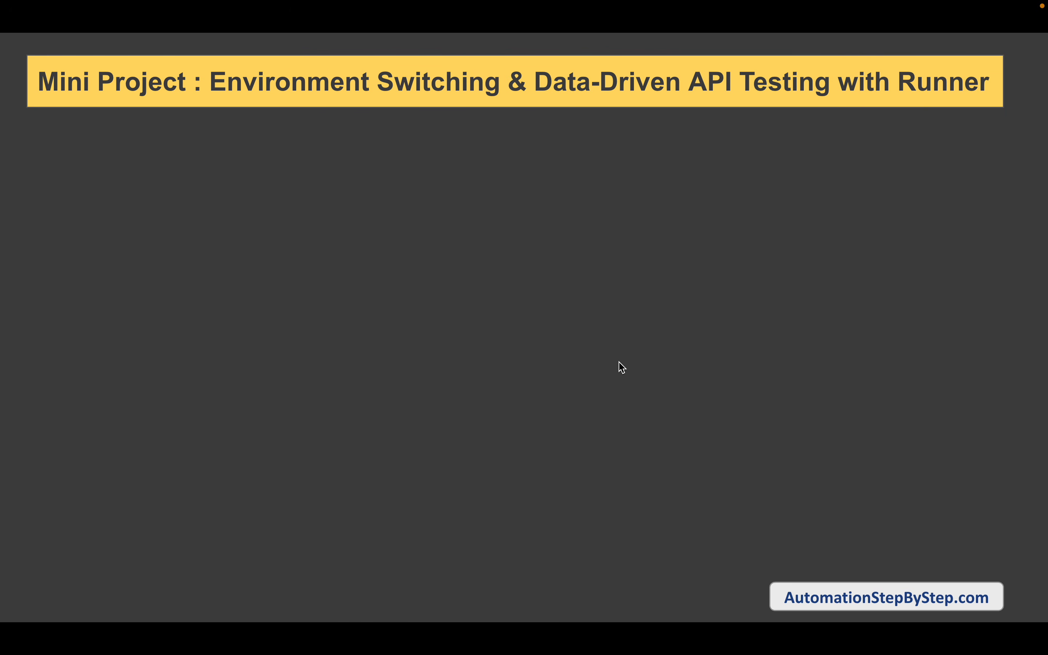
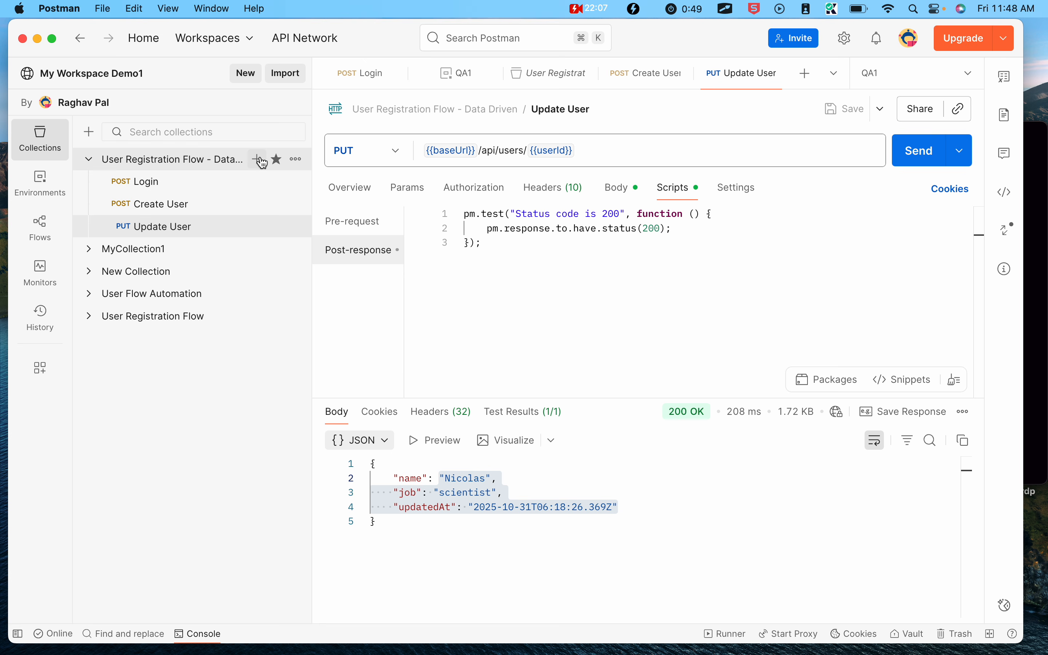
# - Add a request named "Delete User" to the User Registration Flow - Data Driven collection
pyautogui.click(258, 159)
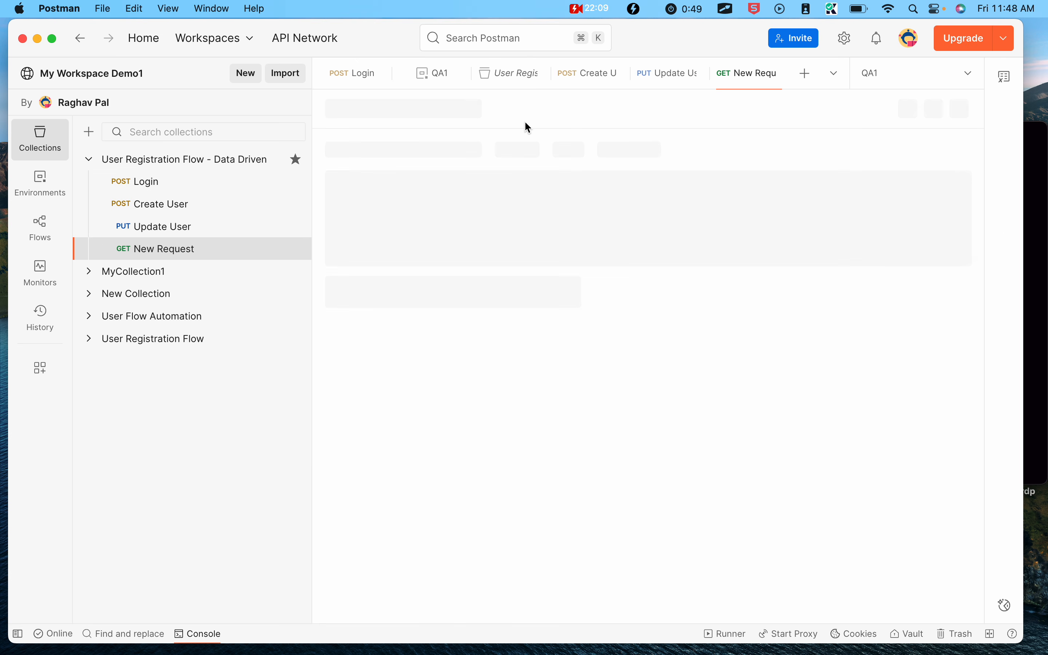
pyautogui.click(550, 114)
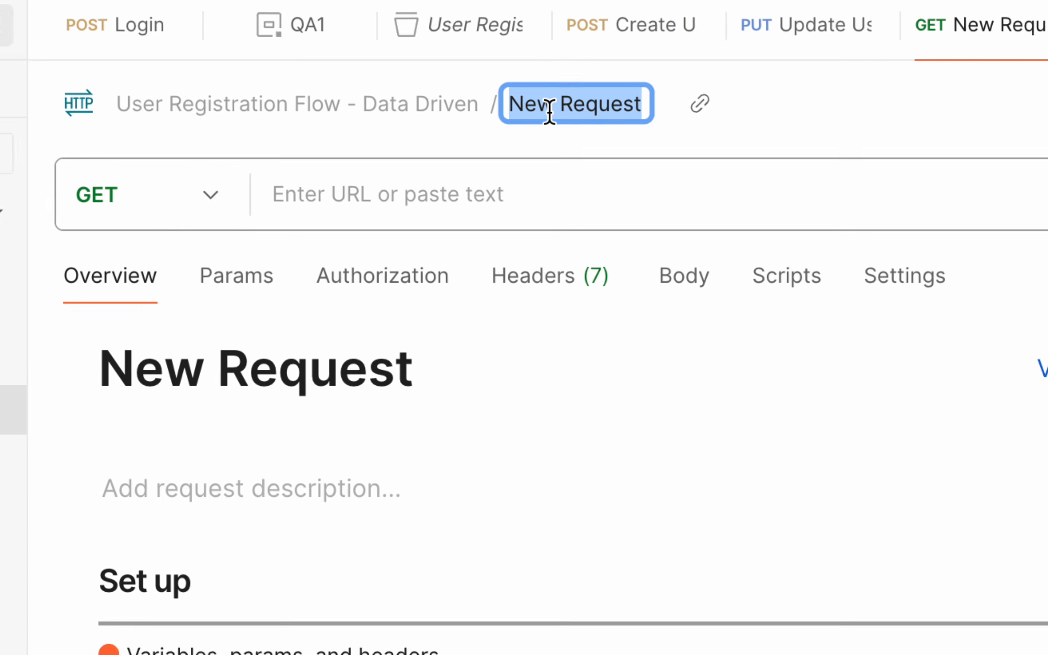
pyautogui.write('Delete User')
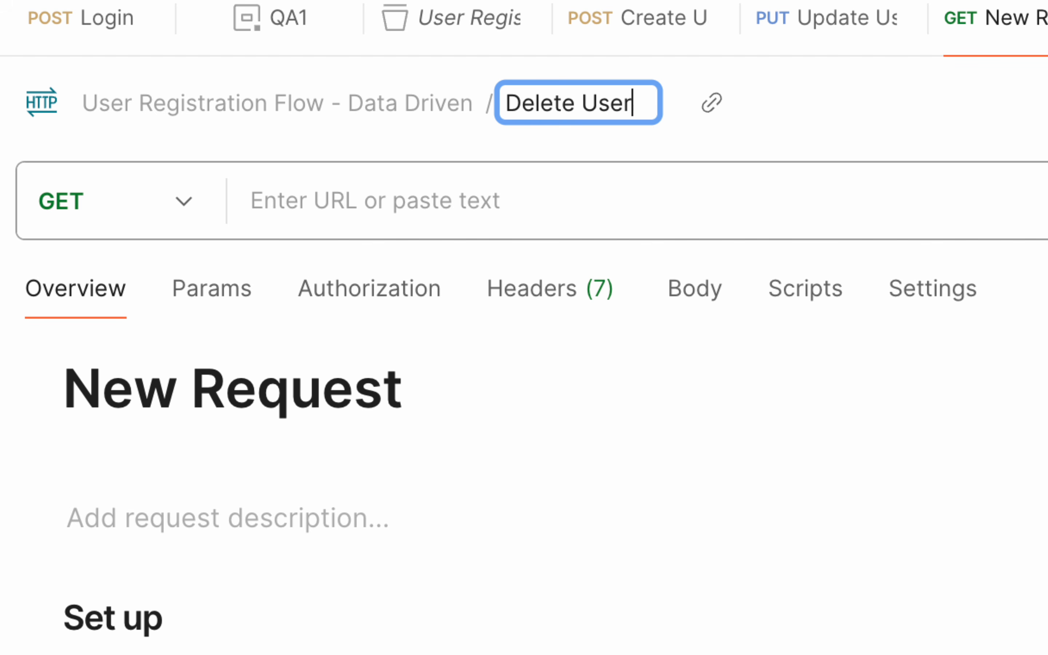
pyautogui.press('Return')
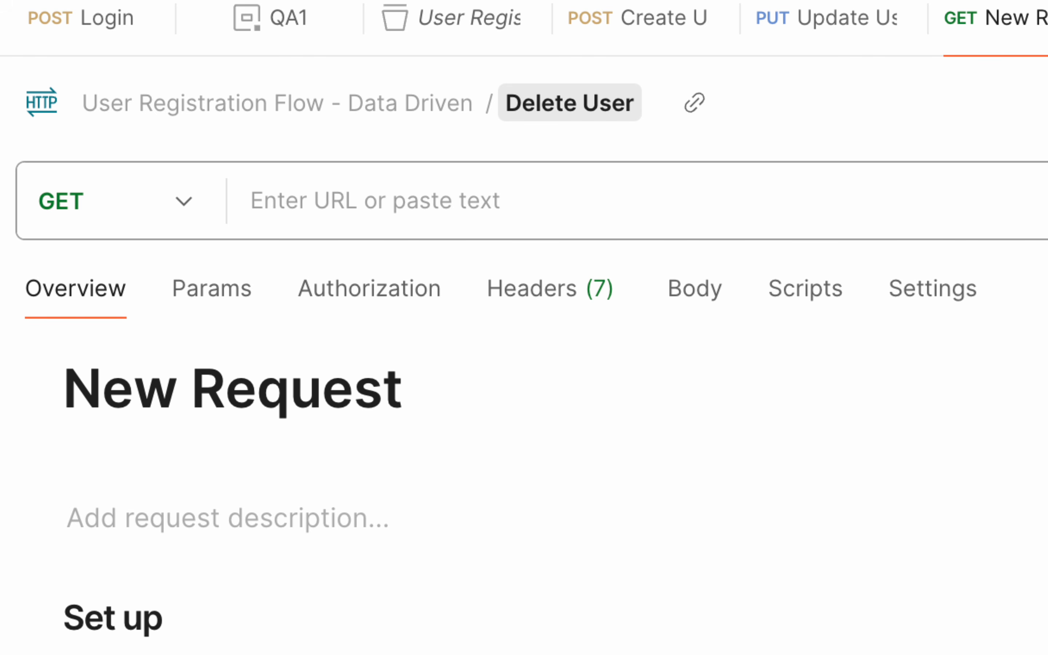
# - Set the Delete User request's HTTP method to DELETE
pyautogui.click(120, 200)
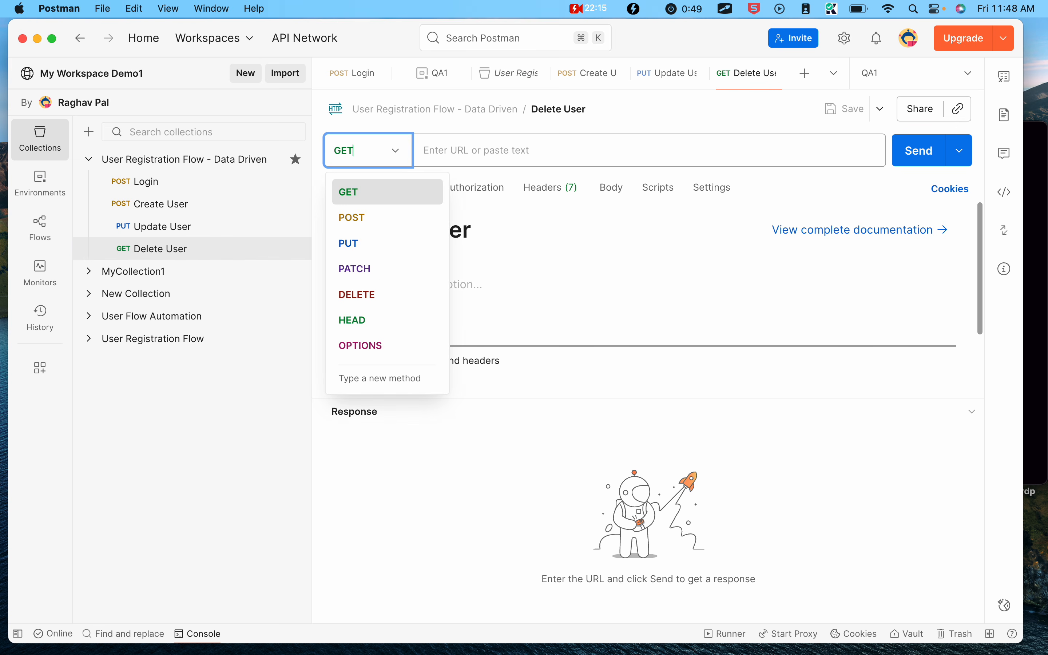
pyautogui.press('Down')
pyautogui.press('Down')
pyautogui.press('Down')
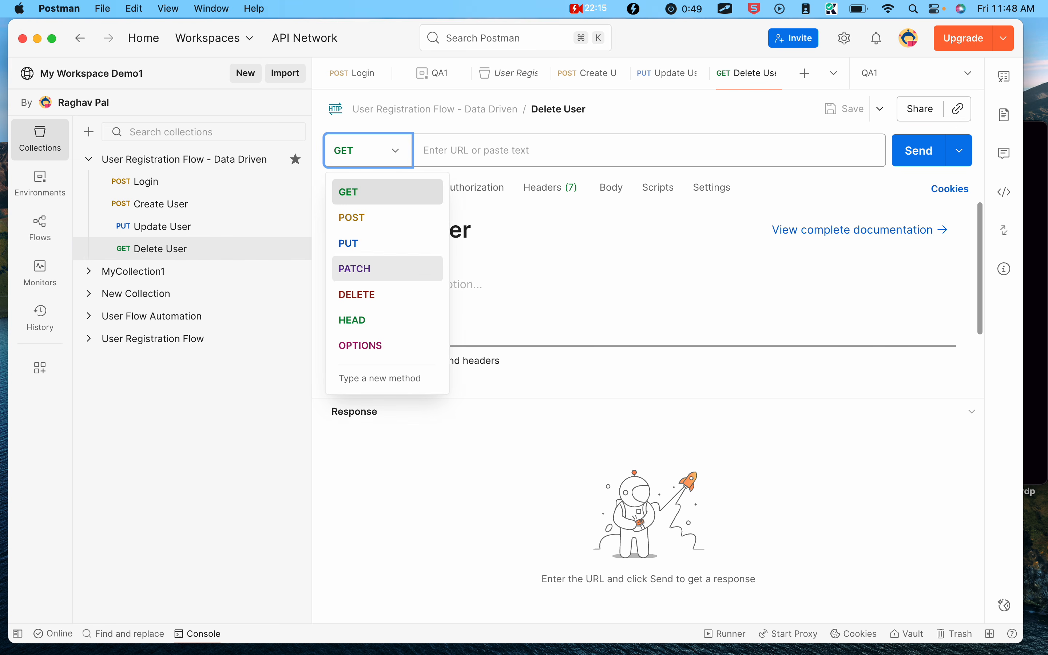
pyautogui.press('Down')
pyautogui.press('Return')
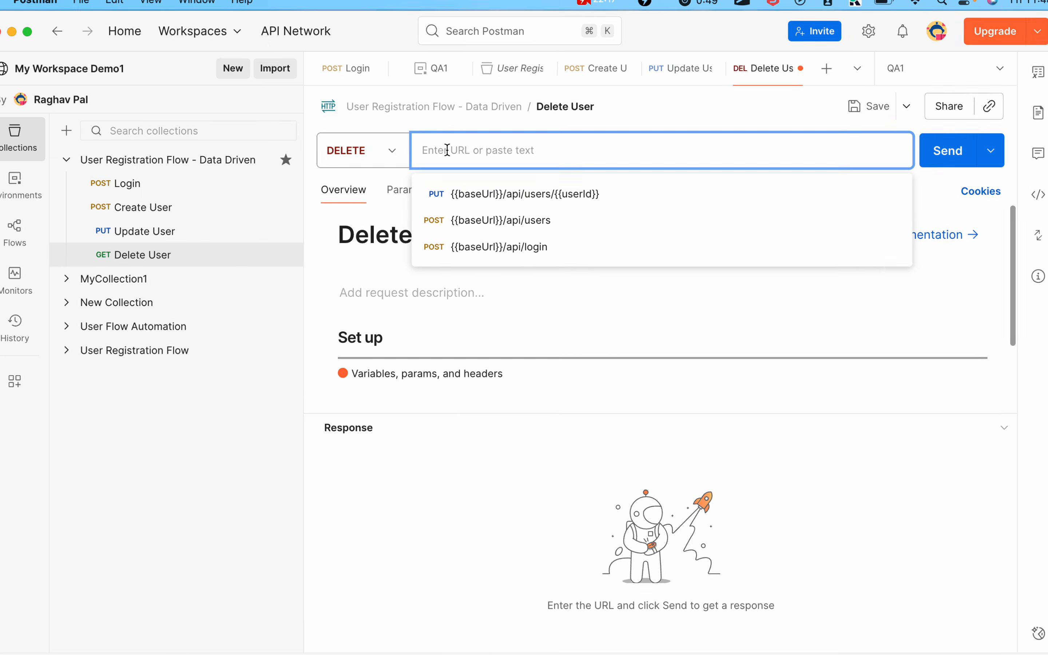
# - Enter {{baseUrl}}/api/users/{{userId}} as the Delete User request URL, using the environment variables for the base URL and user ID
pyautogui.write('{{u')
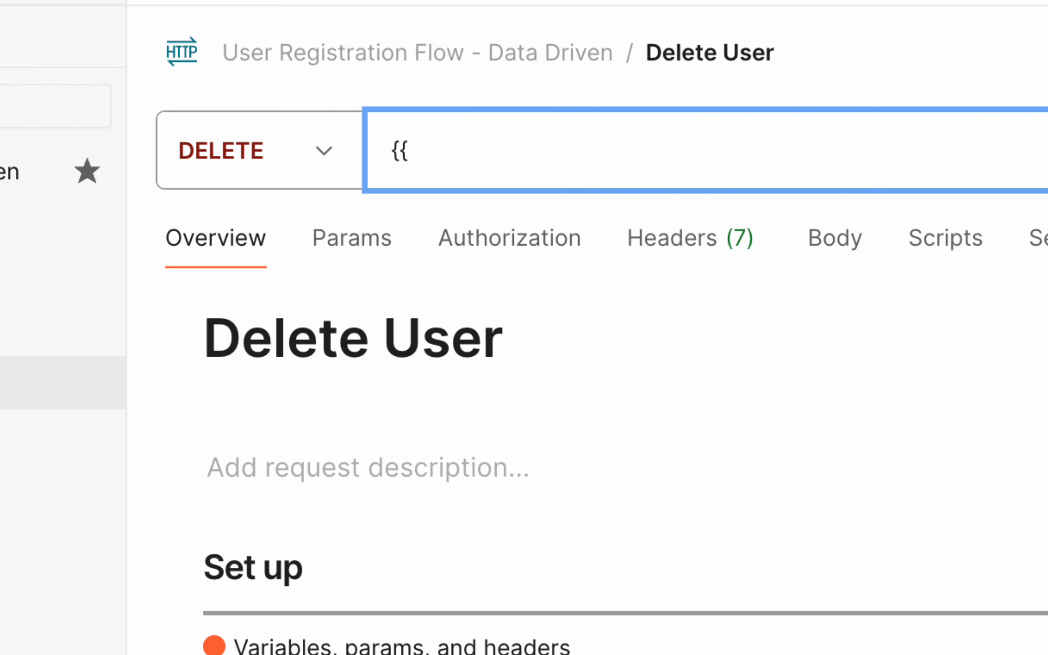
pyautogui.press('BackSpace')
pyautogui.write('b')
pyautogui.click(517, 236)
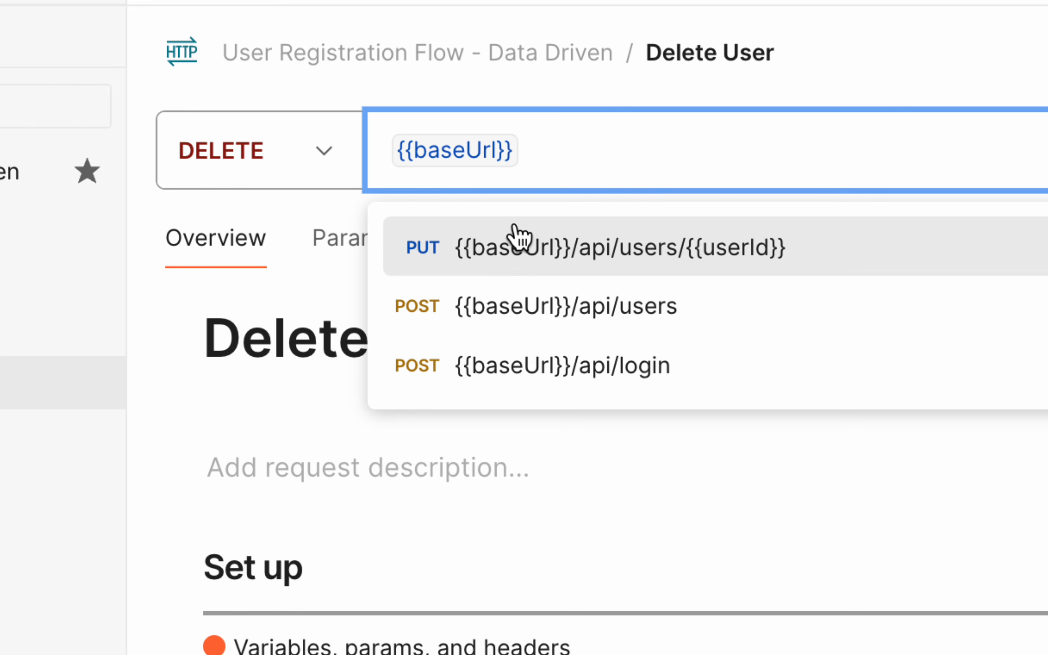
pyautogui.write('/ap')
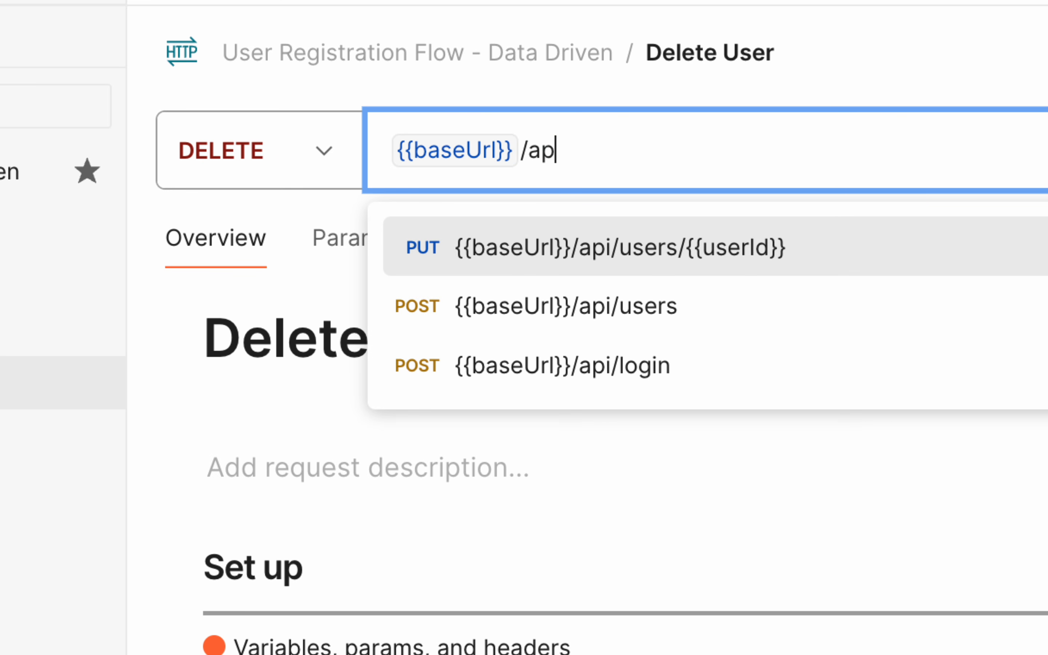
pyautogui.write('i/users')
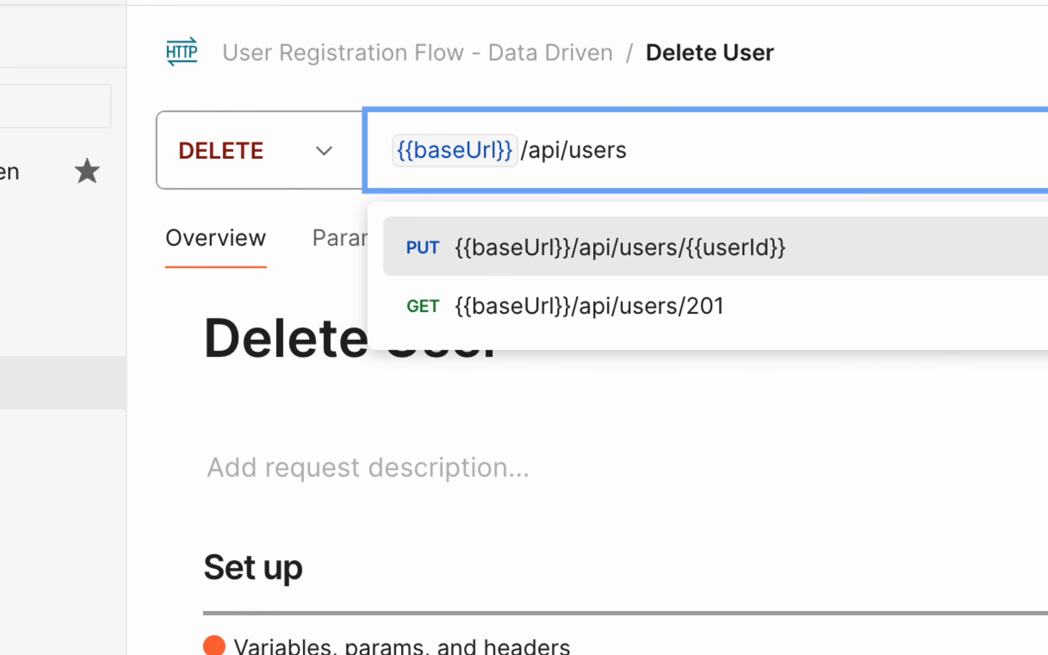
pyautogui.write('/{{')
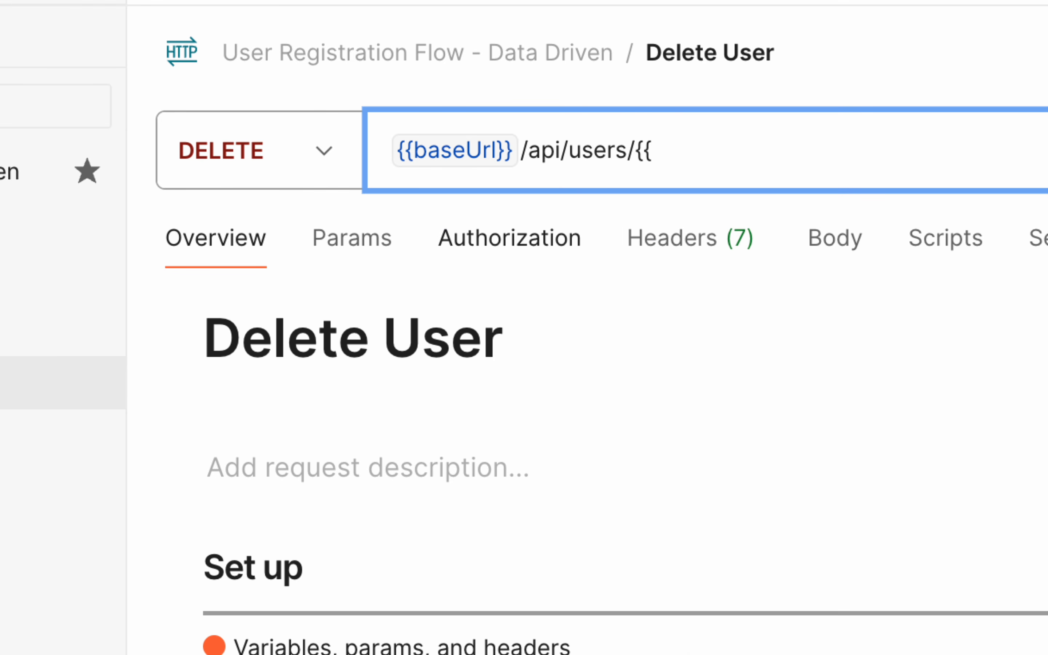
pyautogui.write('user')
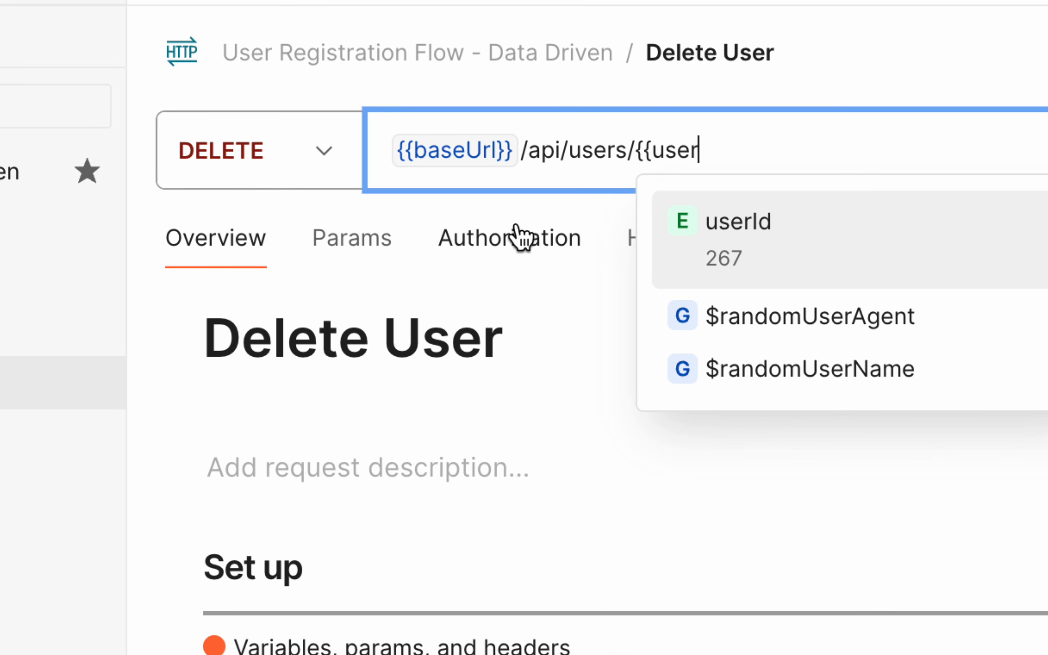
pyautogui.click(738, 247)
# - Add an x-api-key header with the API key as its value to the Delete User request and save it
pyautogui.click(744, 250)
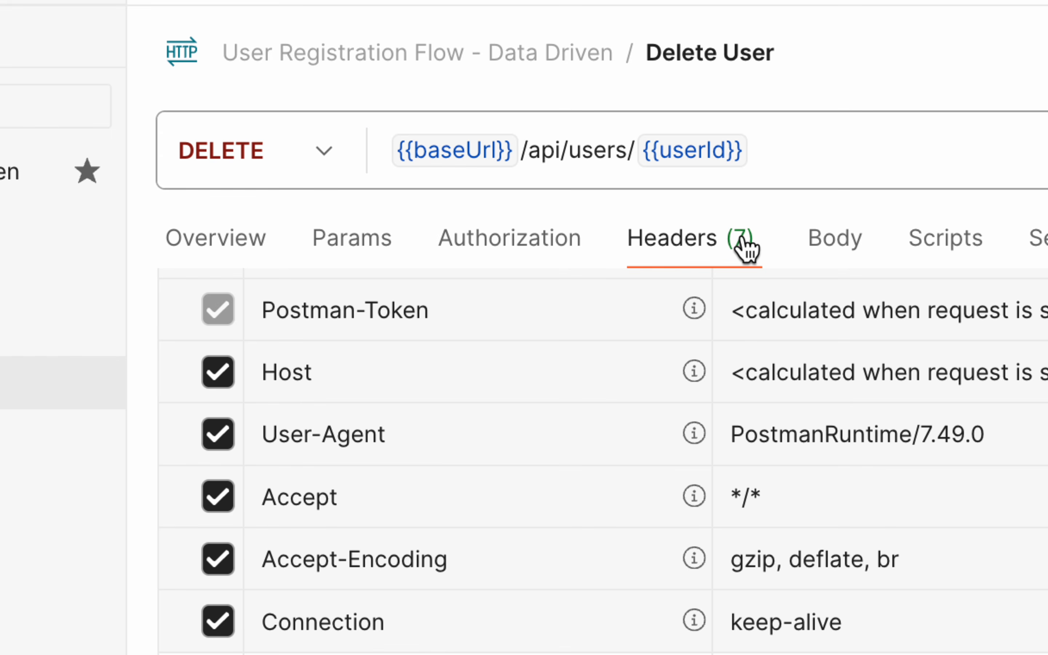
pyautogui.click(766, 162)
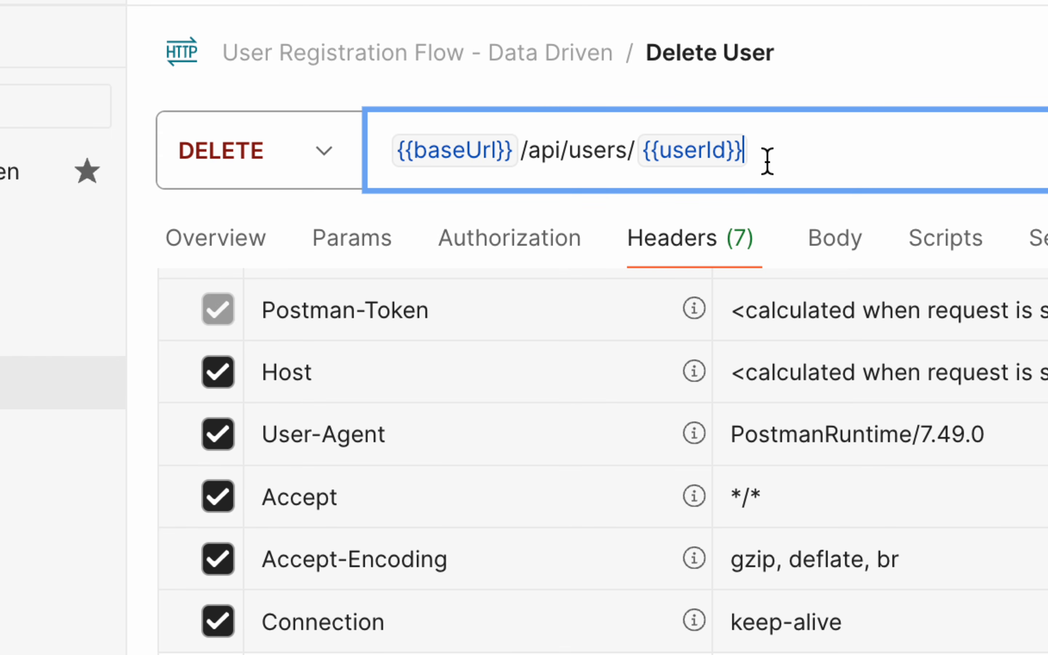
pyautogui.click(401, 373)
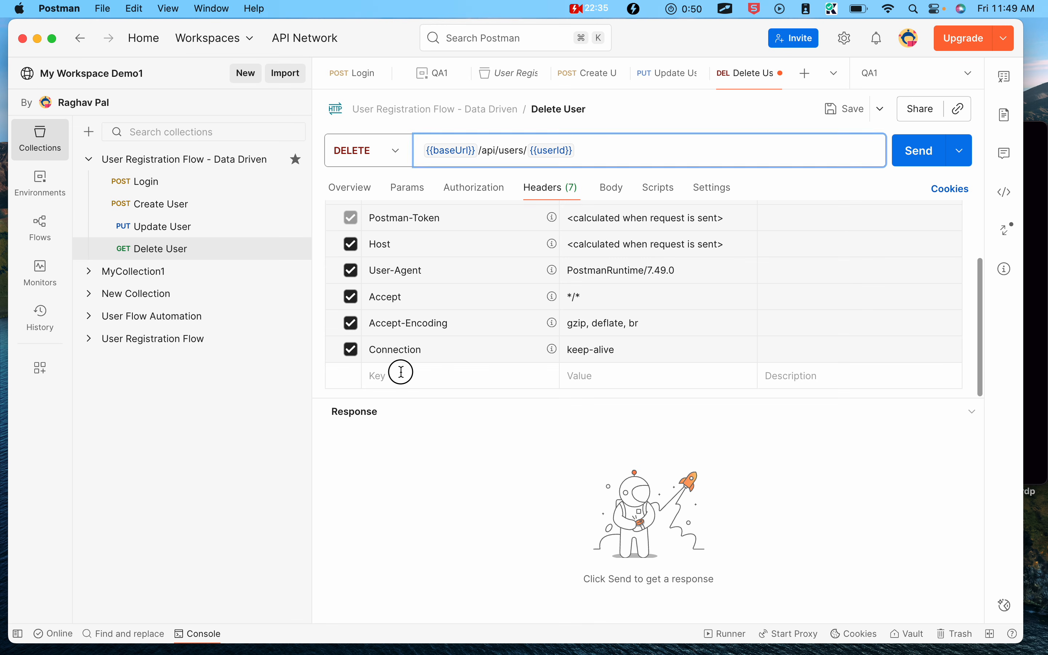
pyautogui.click(410, 417)
pyautogui.click(625, 387)
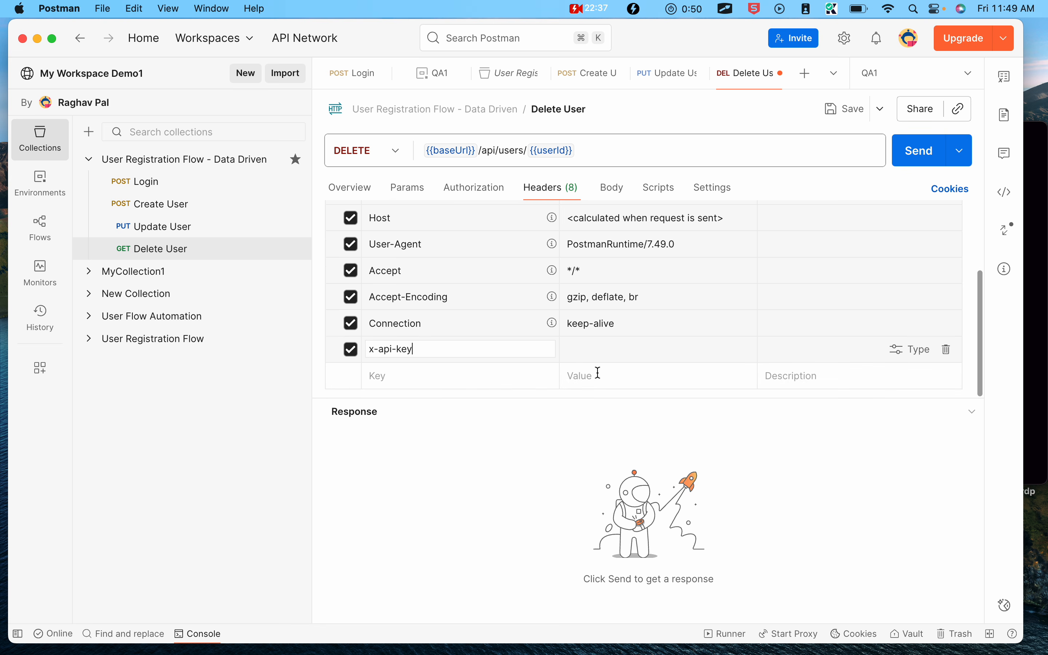
pyautogui.click(596, 391)
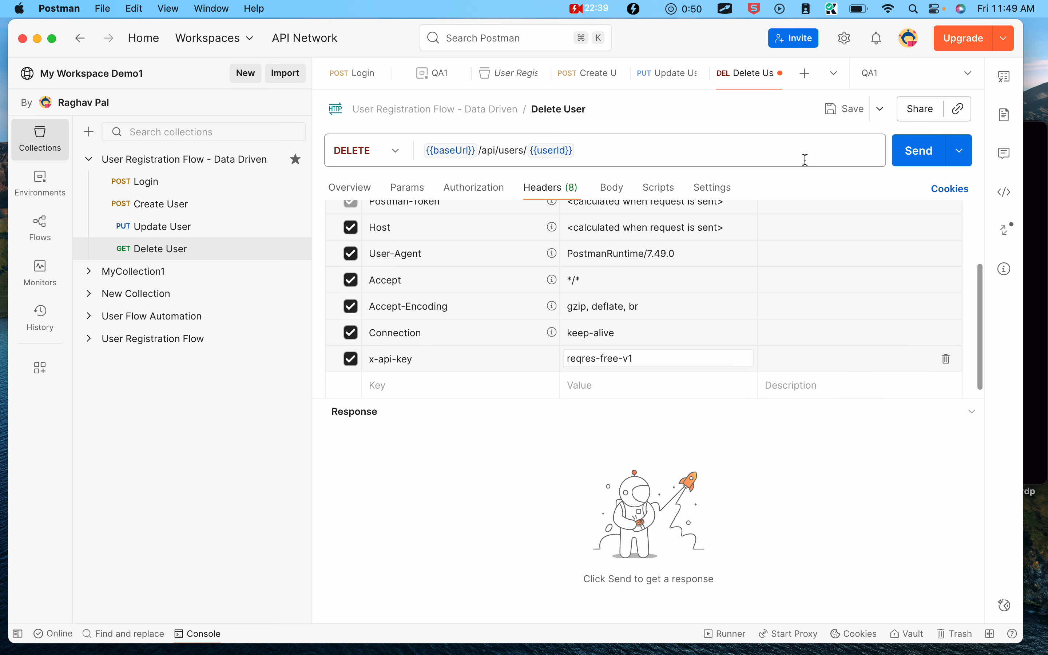
pyautogui.click(844, 111)
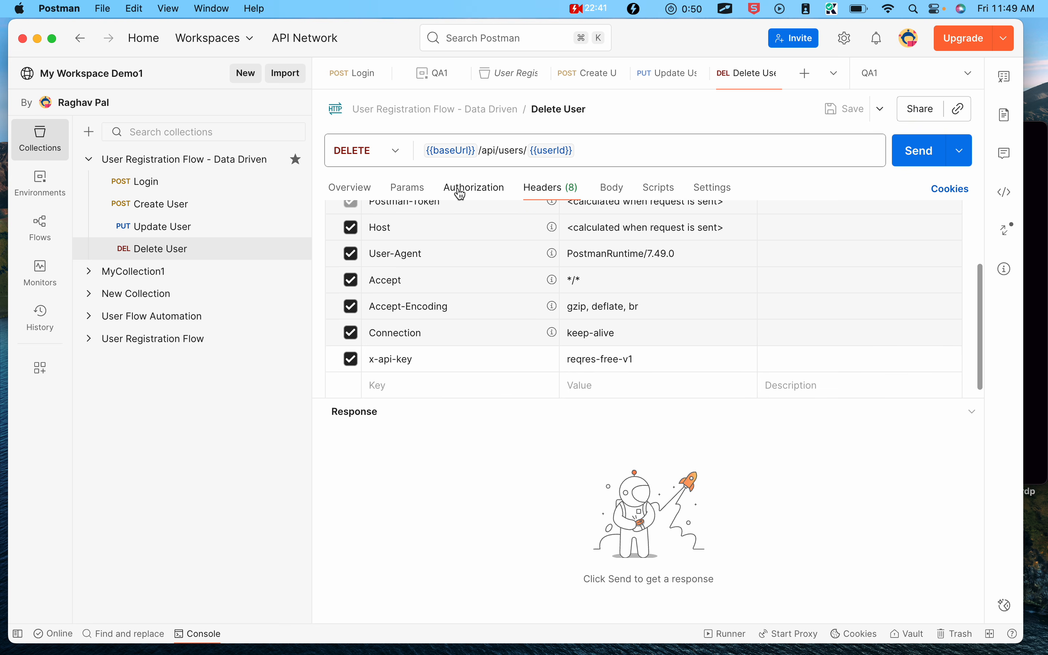
# - Set the Delete User request's authorization type to Bearer Token, save it and send it to check the response status
pyautogui.click(480, 198)
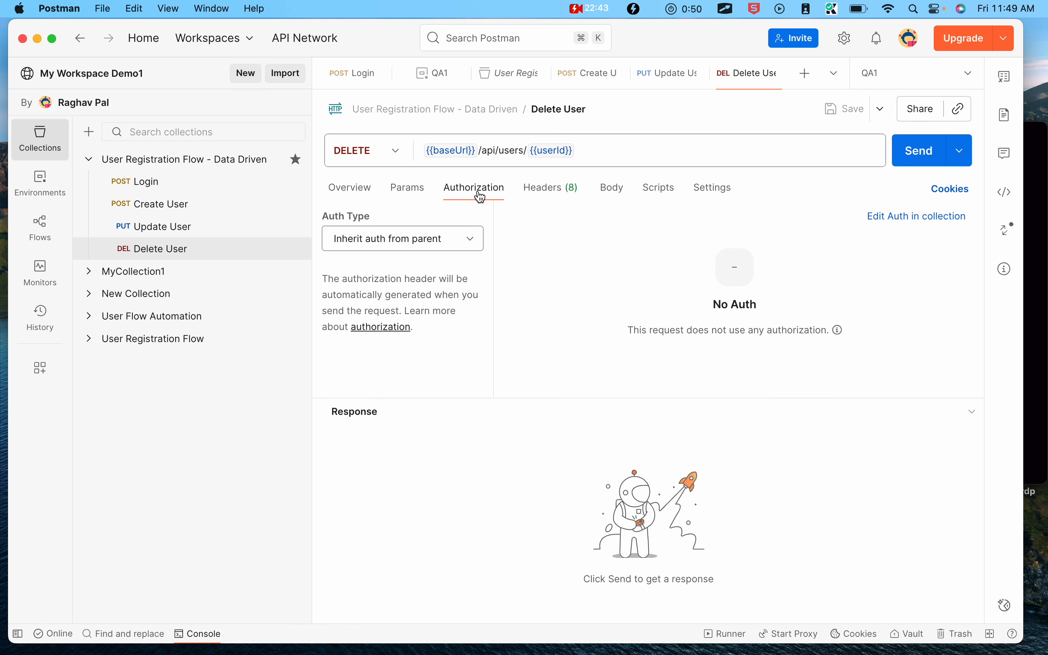
pyautogui.click(407, 245)
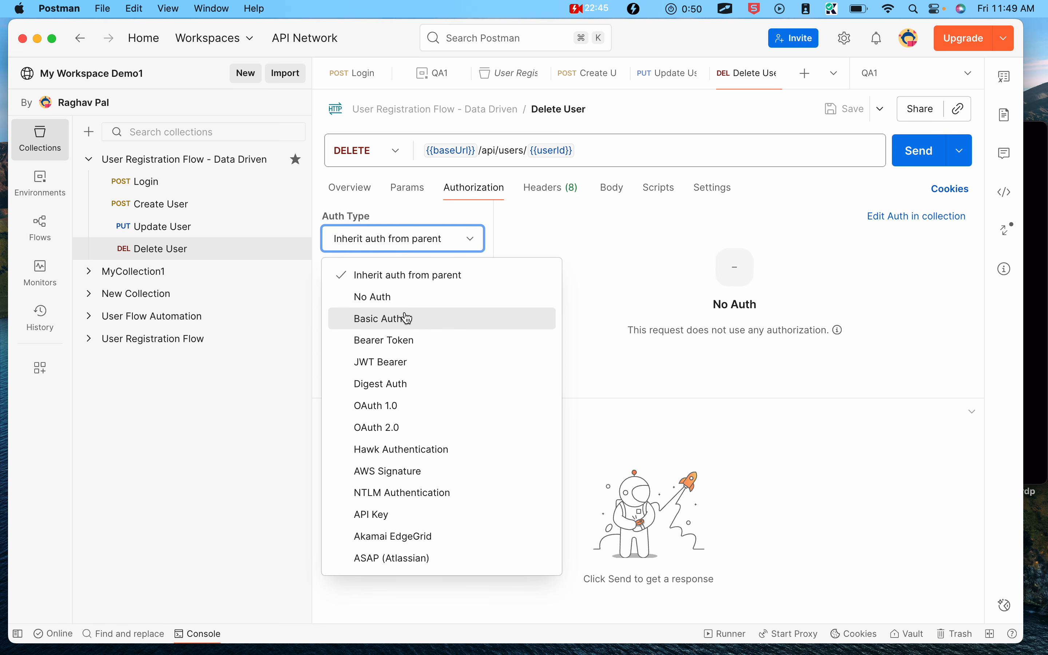
pyautogui.click(404, 340)
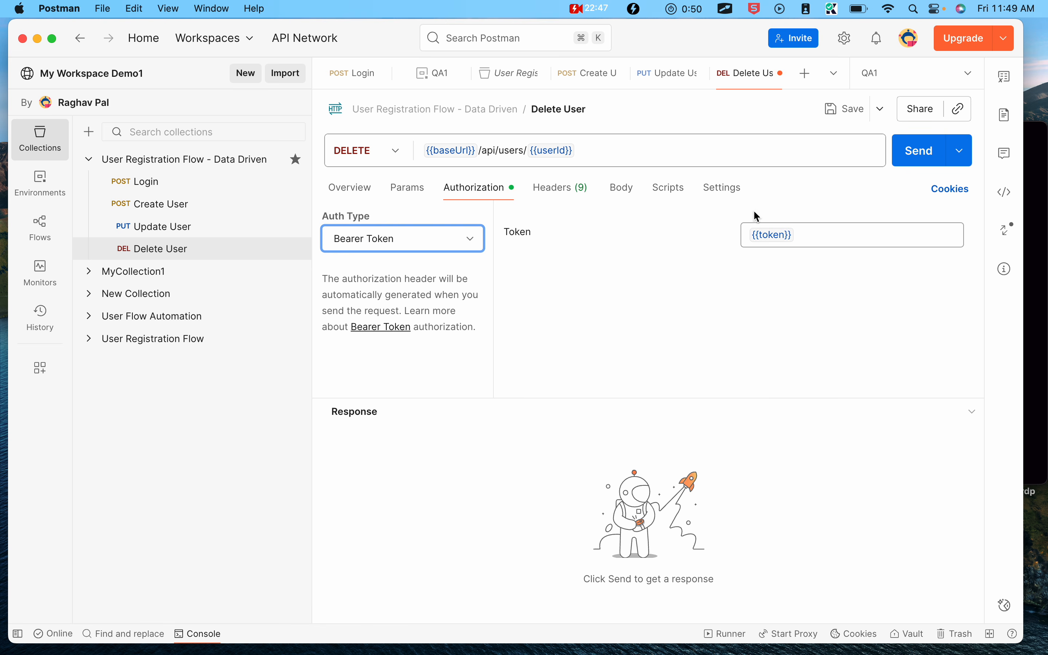
pyautogui.click(842, 109)
pyautogui.click(914, 154)
pyautogui.moveTo(658, 420)
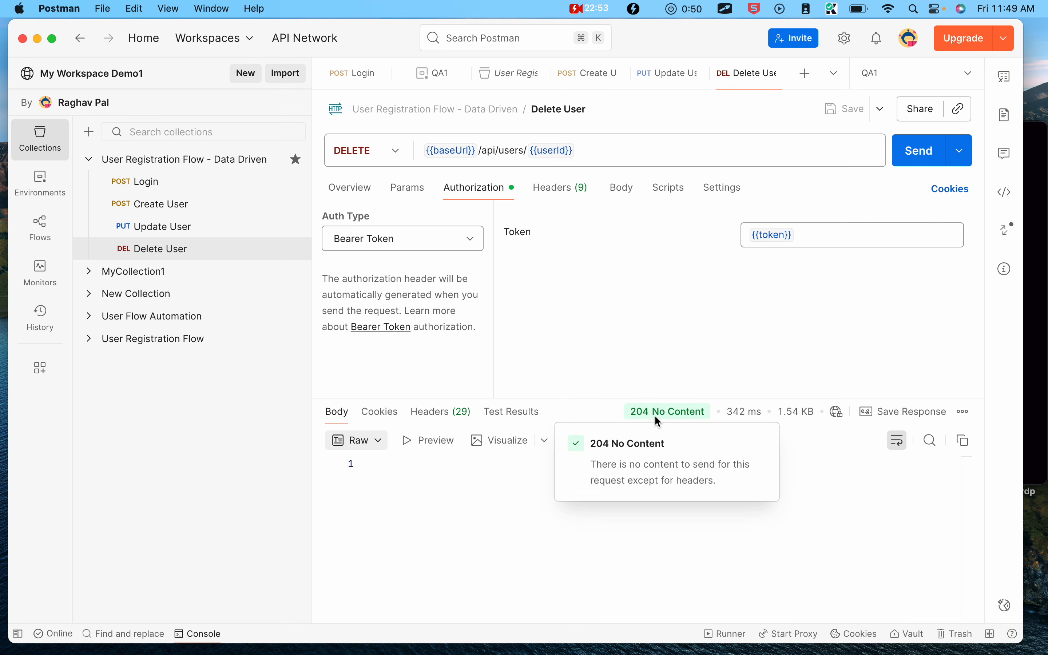
# - Insert the "Status code: Code is 200" test snippet into the Delete User request's post-response script
pyautogui.click(666, 188)
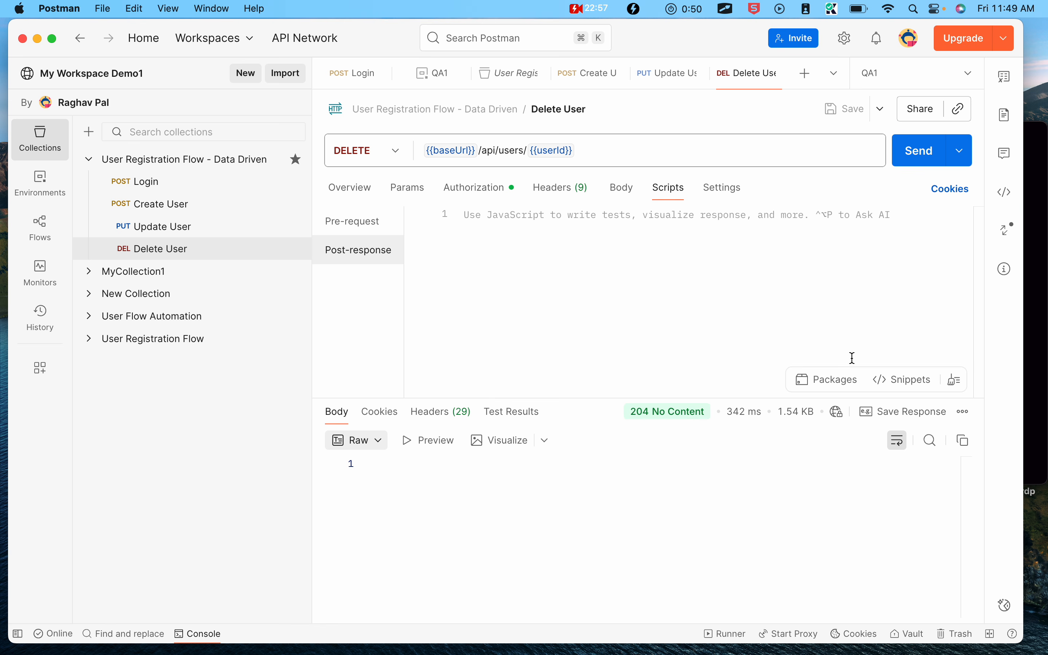
pyautogui.click(898, 379)
pyautogui.click(831, 184)
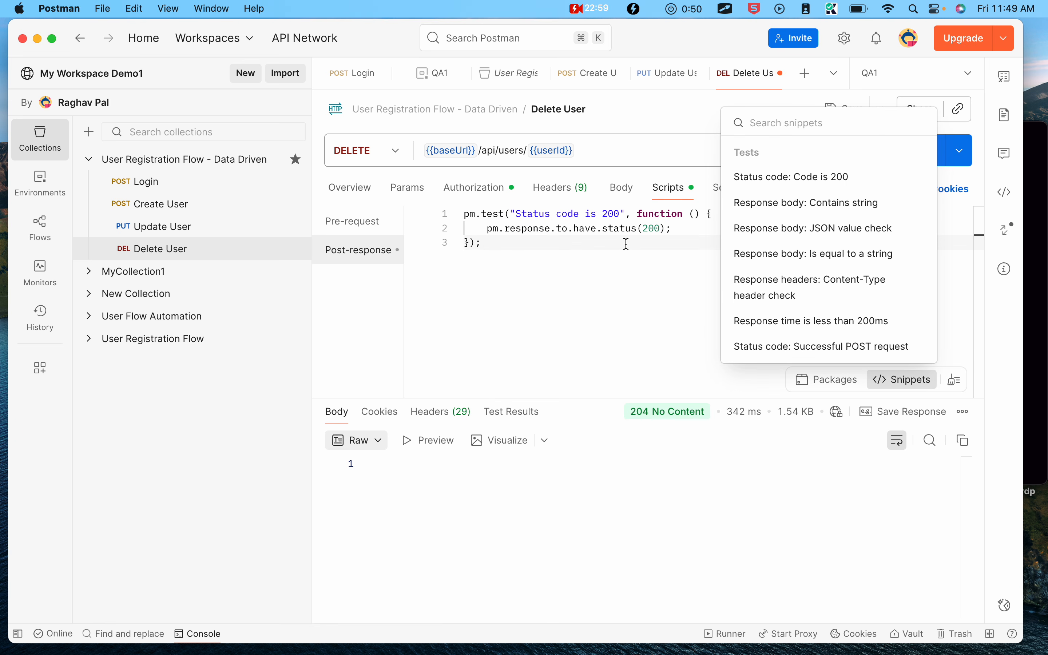
# - Change the status code to 204 in both the test name and the assertion, and save the Delete User request
pyautogui.doubleClick(619, 214)
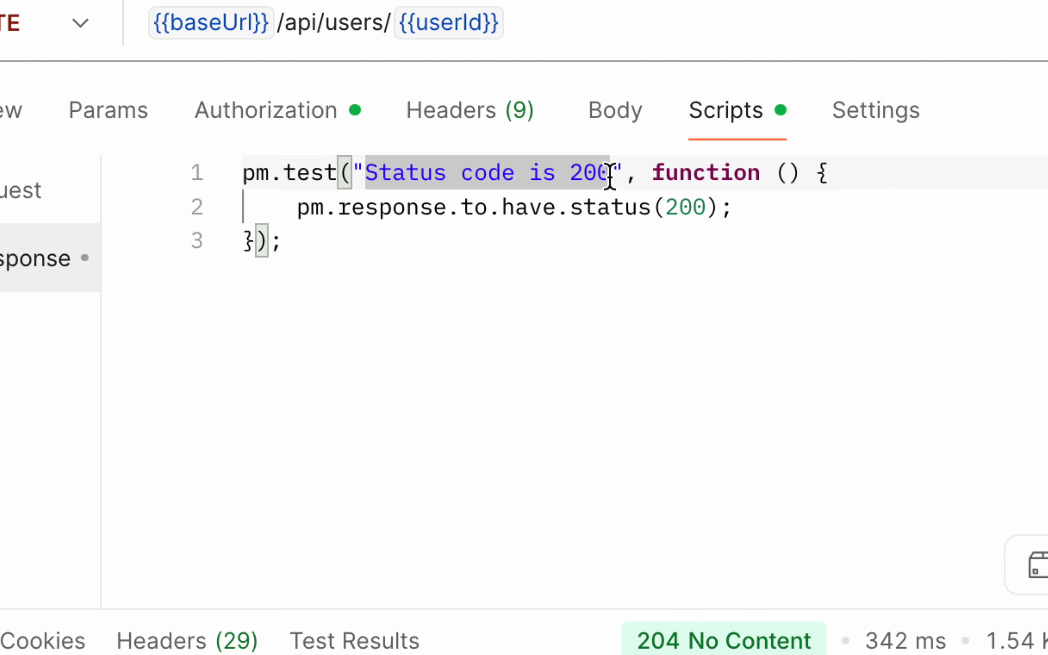
pyautogui.click(610, 177)
pyautogui.press('BackSpace')
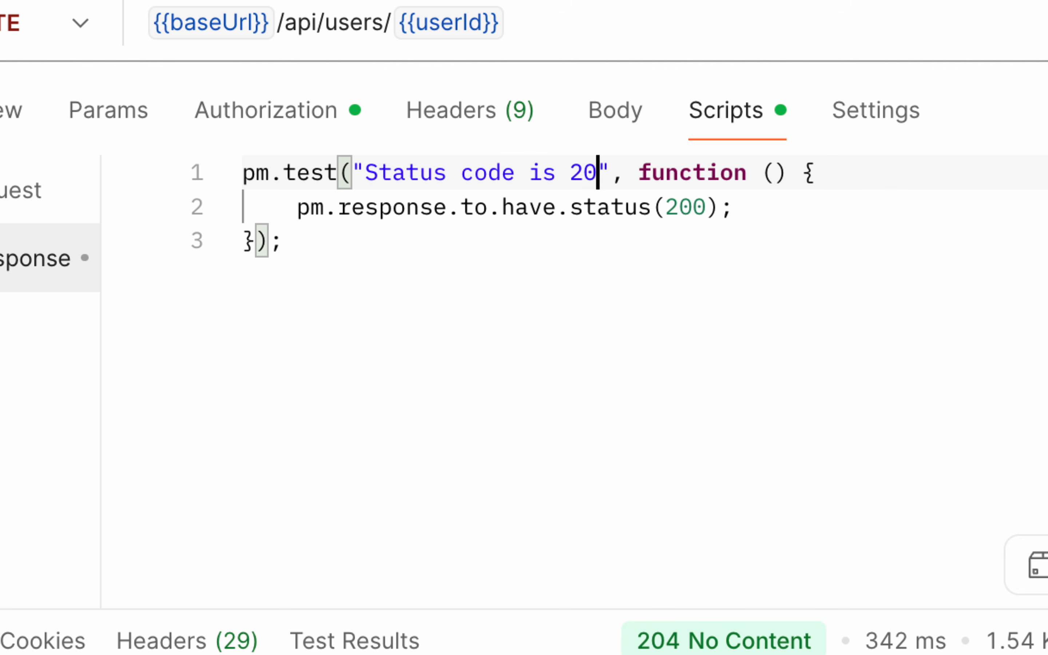
pyautogui.write('4')
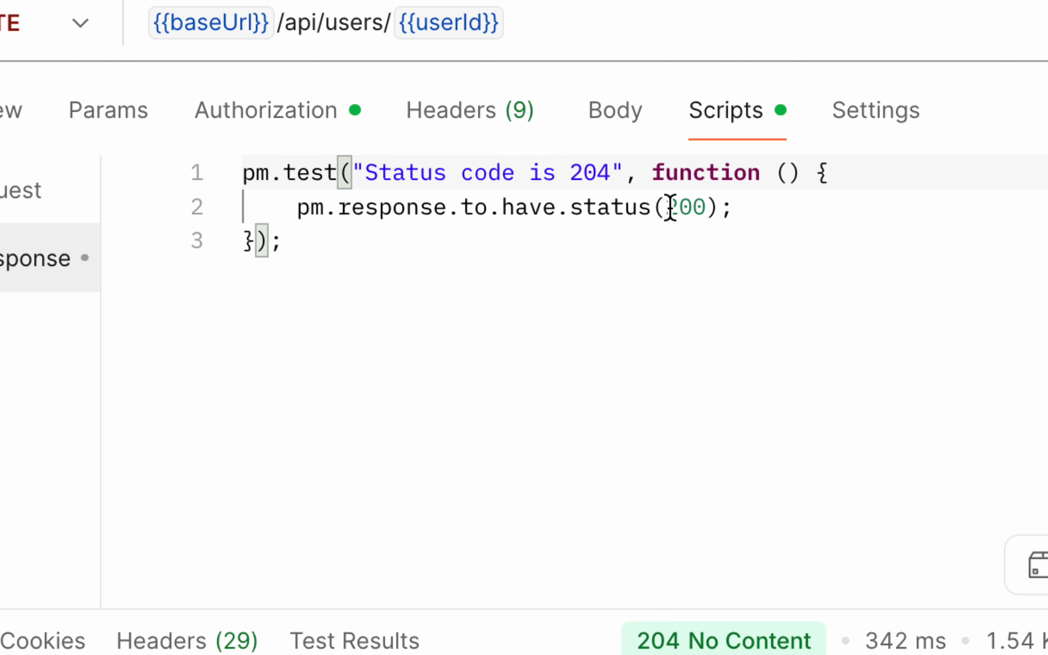
pyautogui.click(705, 207)
pyautogui.press('BackSpace')
pyautogui.write('4')
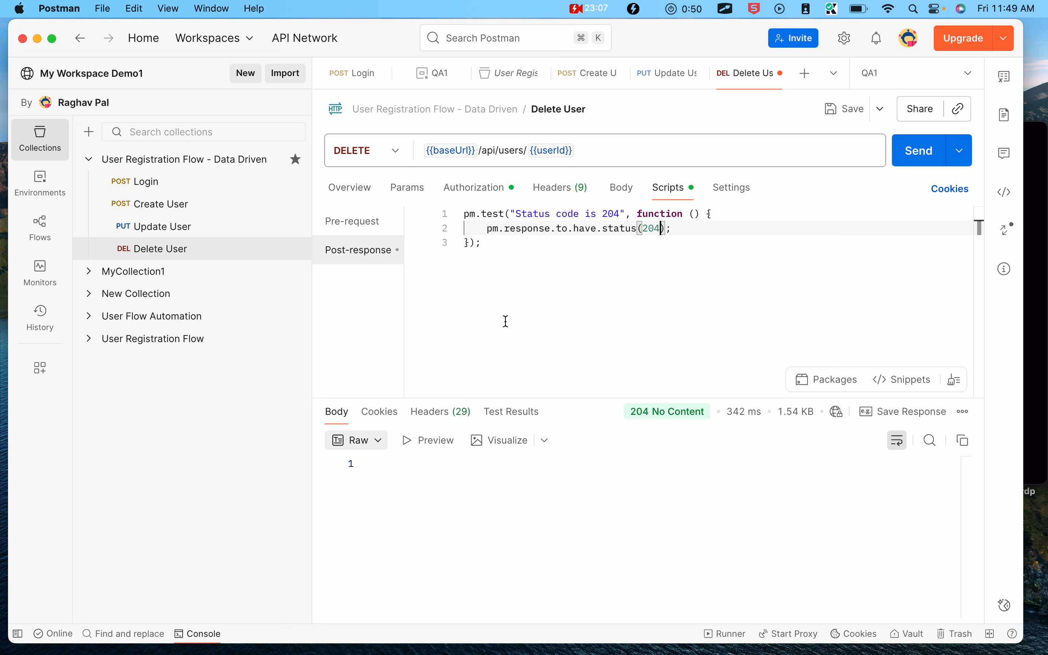
pyautogui.click(863, 113)
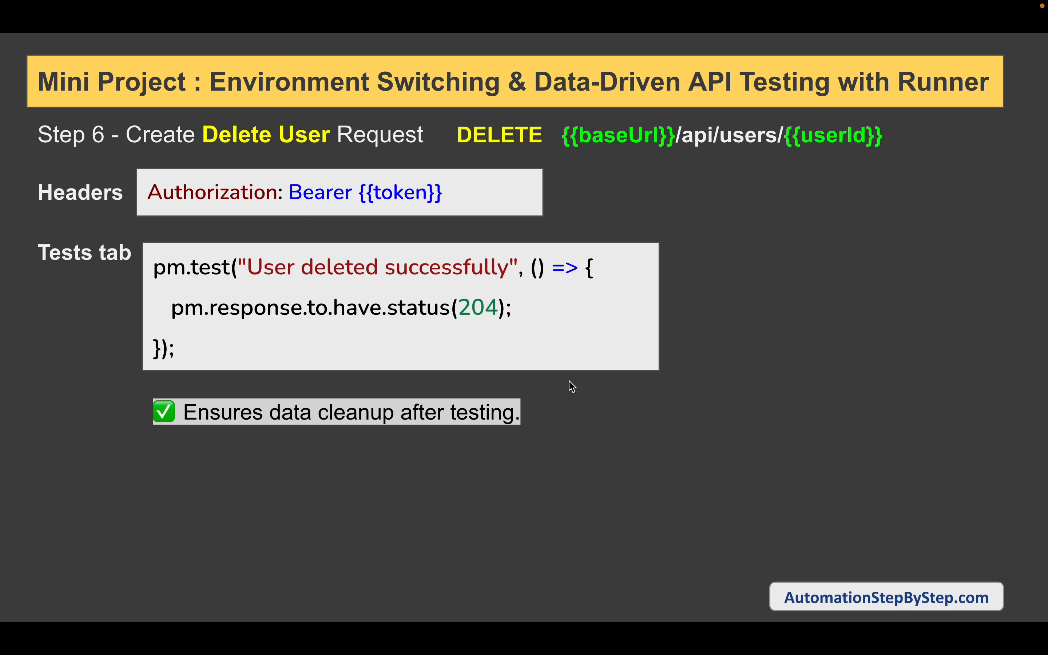
# - Review the Create User request's body to see which data variables it uses
pyautogui.press('Right')
pyautogui.press('Left')
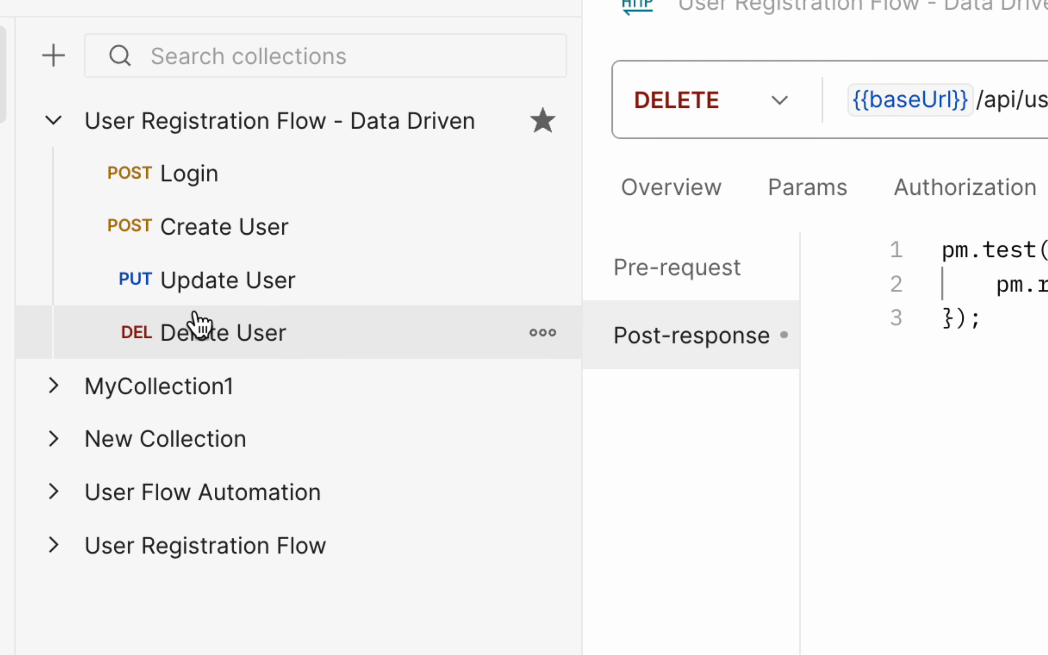
pyautogui.click(213, 227)
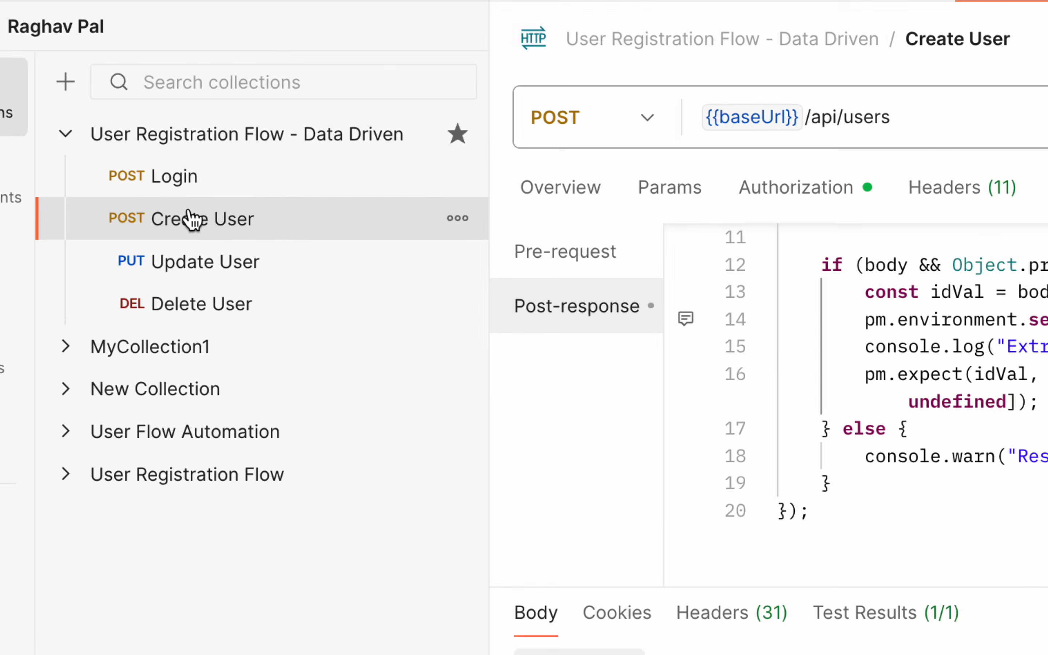
pyautogui.click(623, 187)
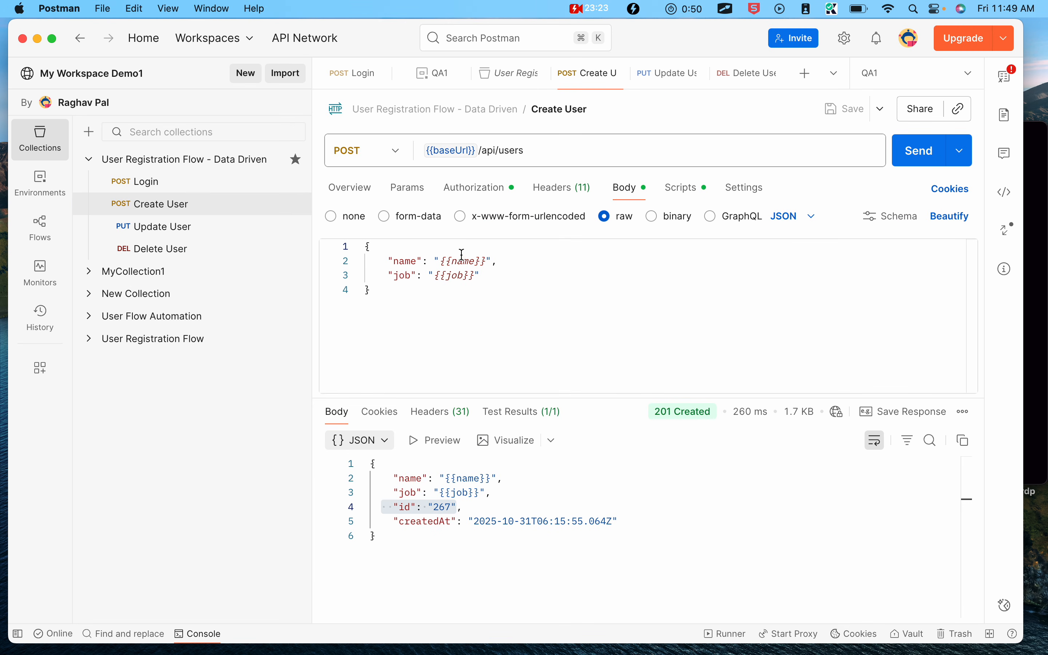
pyautogui.moveTo(460, 256)
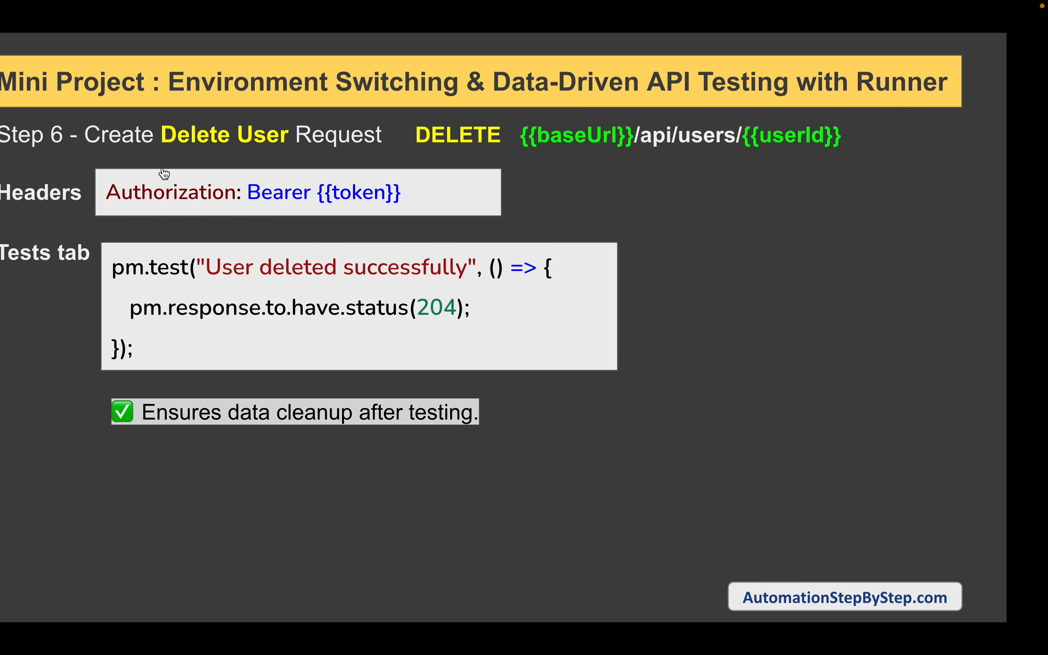
pyautogui.click(627, 289)
pyautogui.click(626, 290)
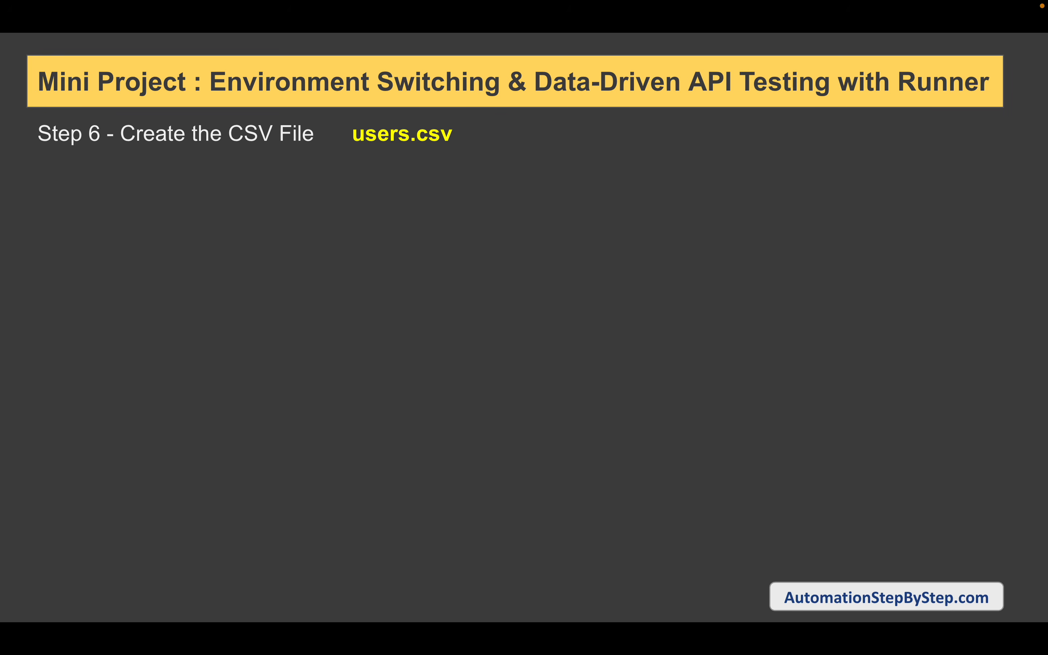
# - Launch LibreOffice, create a new Calc spreadsheet and dismiss the tip of the day
pyautogui.hotkey('ctrl', 'Left')
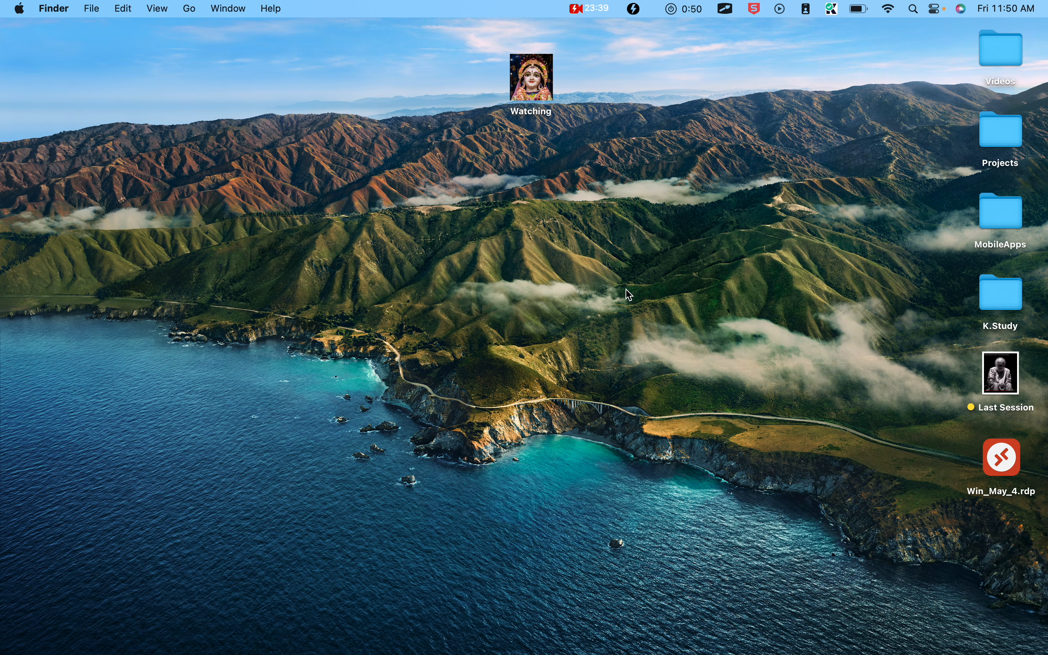
pyautogui.press('super+space')
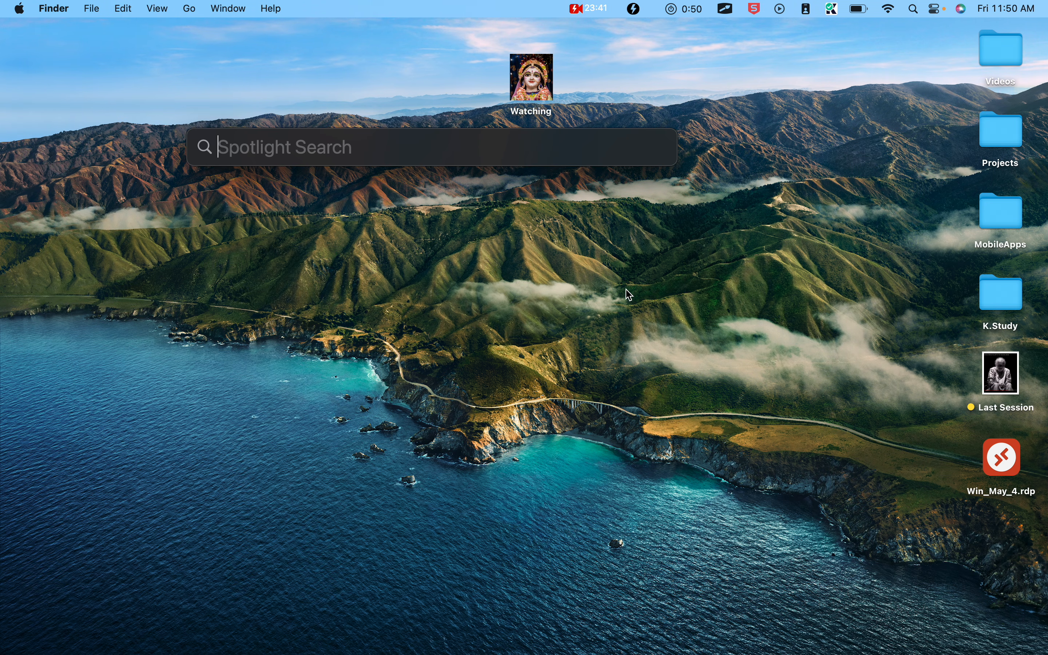
pyautogui.write('libreOffice')
pyautogui.press('Return')
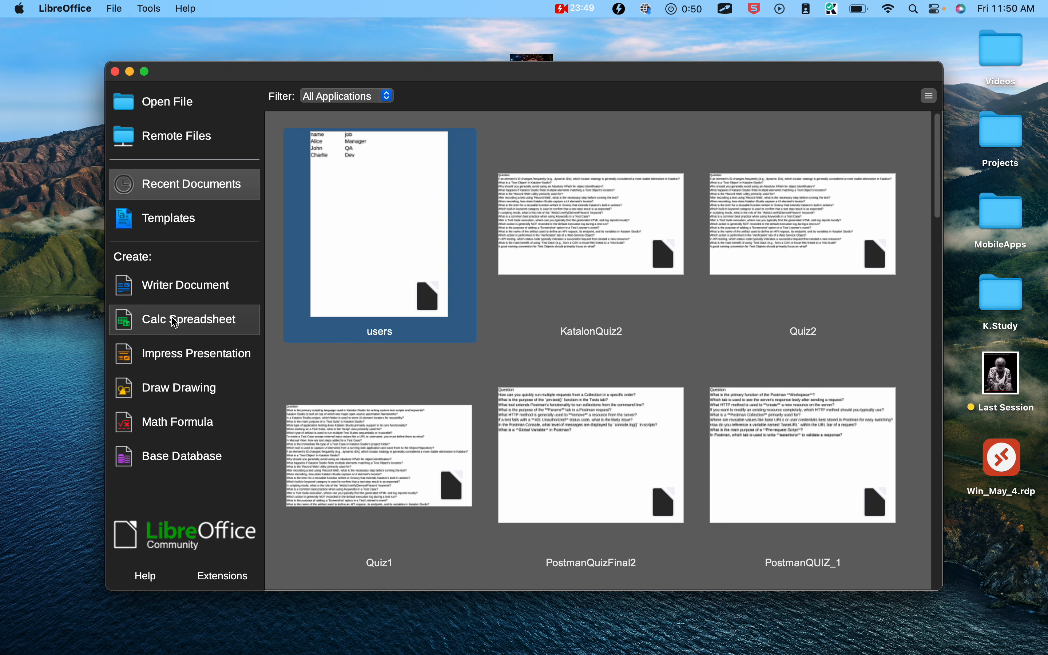
pyautogui.click(175, 320)
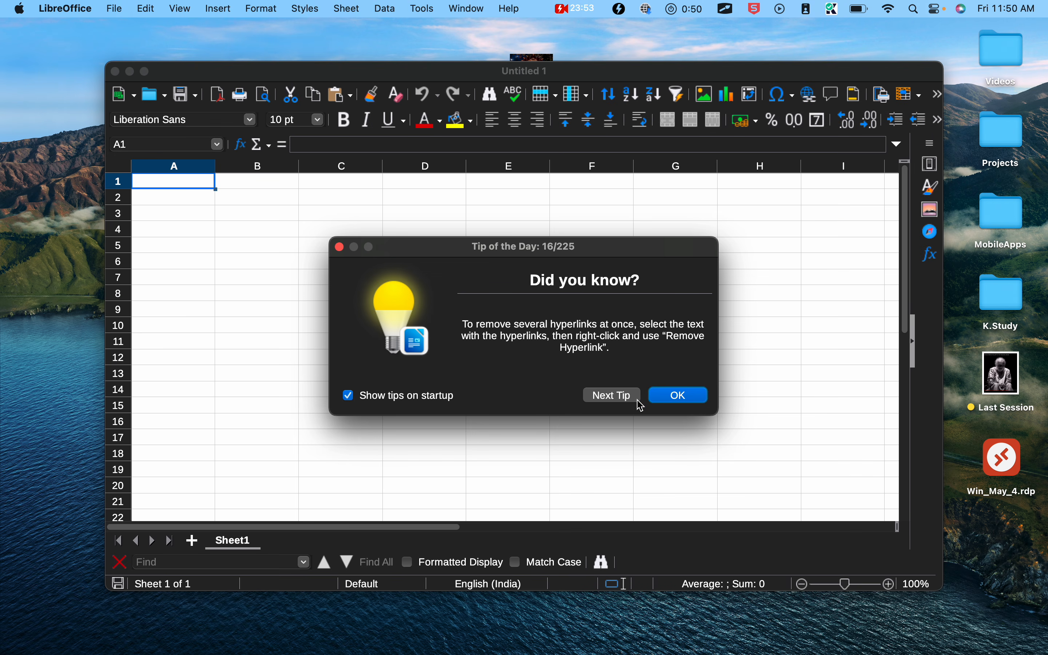
pyautogui.click(674, 396)
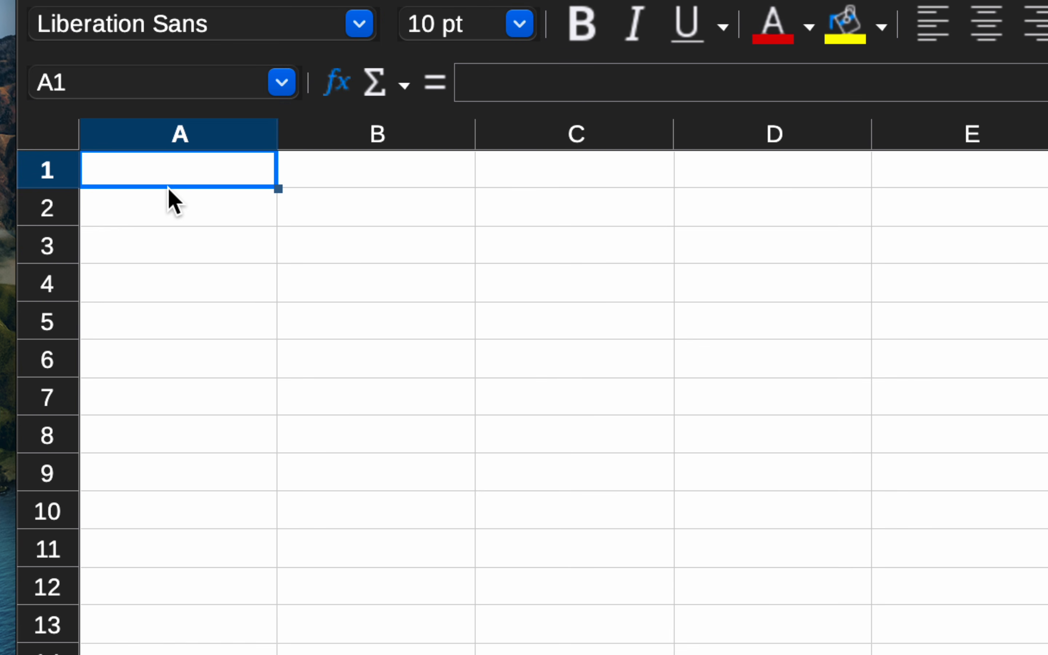
# - Enter the column headers name in cell A1 and job in cell B1
pyautogui.write('name')
pyautogui.click(319, 169)
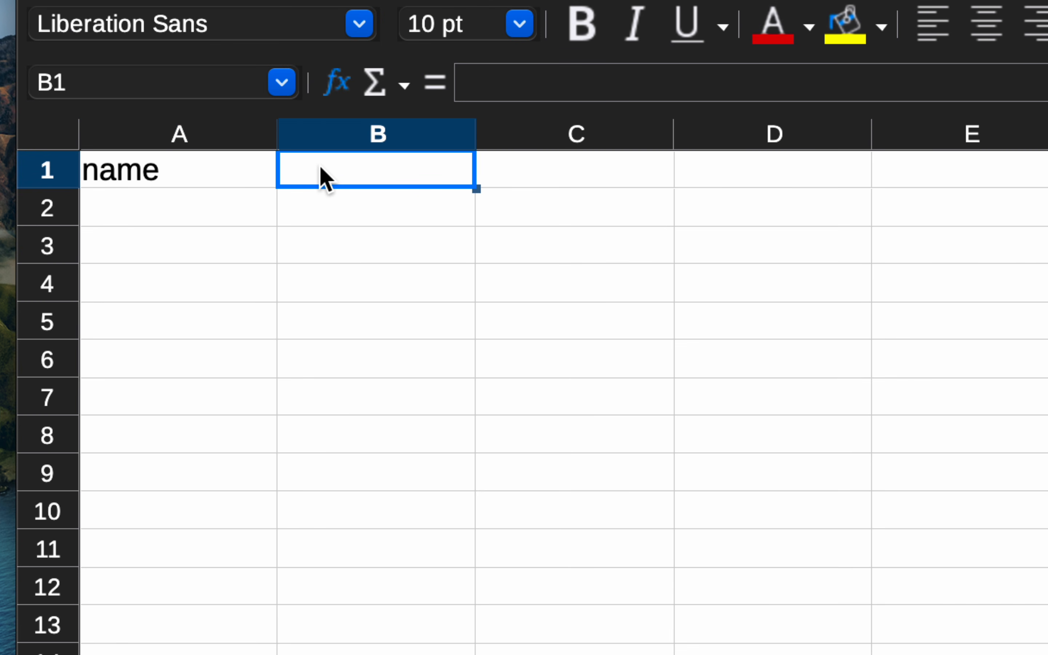
pyautogui.write('job')
pyautogui.press('Return')
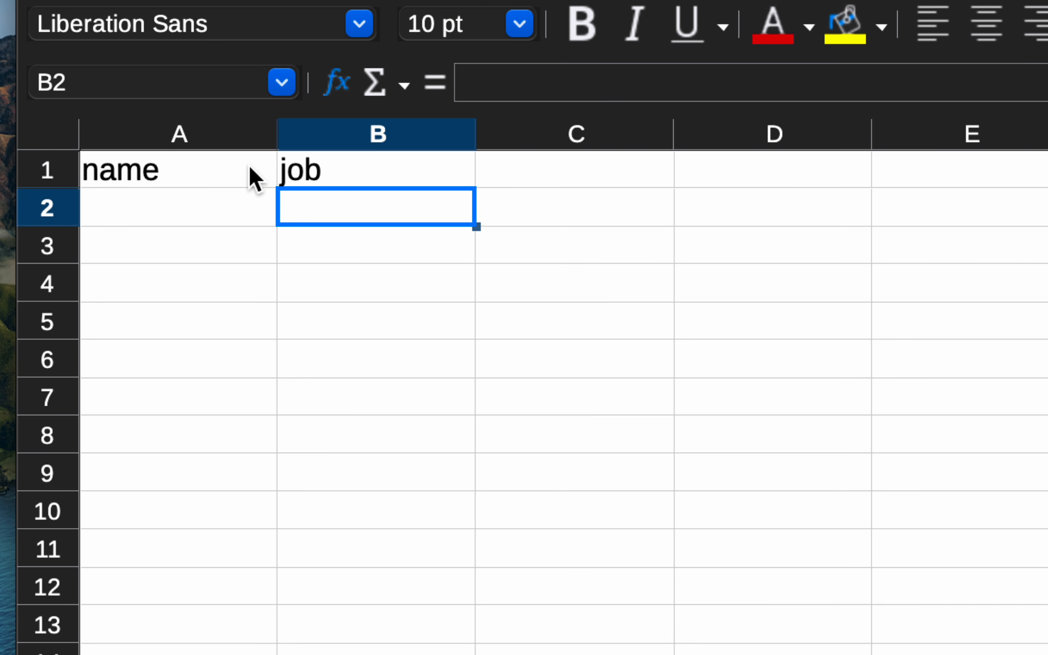
pyautogui.click(271, 178)
pyautogui.click(308, 182)
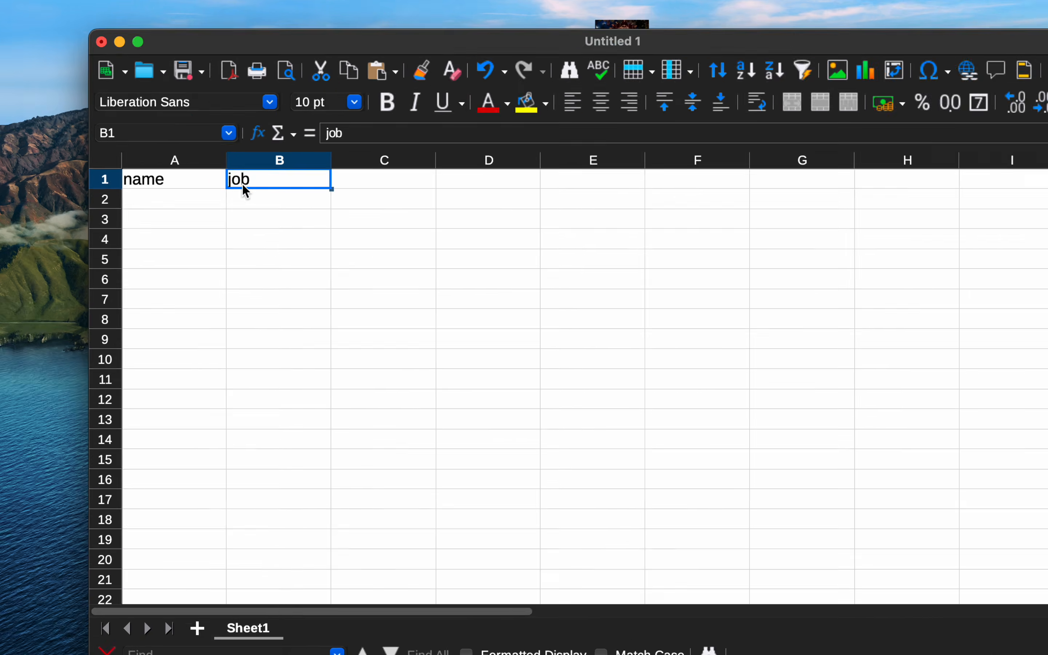
# - Switch to Postman and compare the column headers with the name and job variables in the Create User body
pyautogui.hotkey('ctrl', 'Right')
pyautogui.hotkey('ctrl', 'Right')
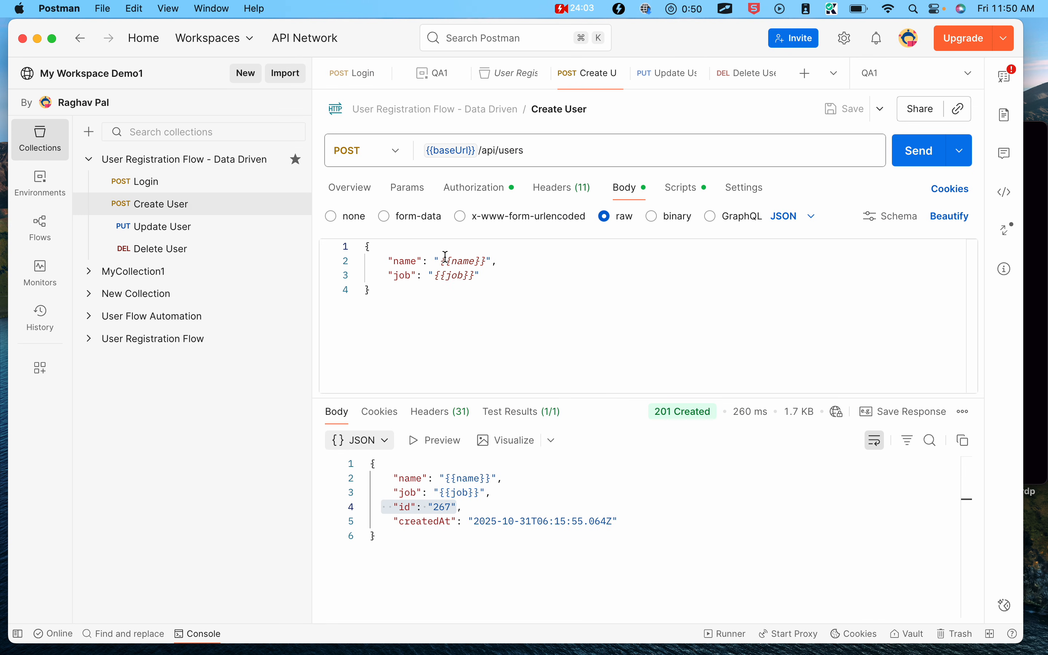
pyautogui.click(470, 261)
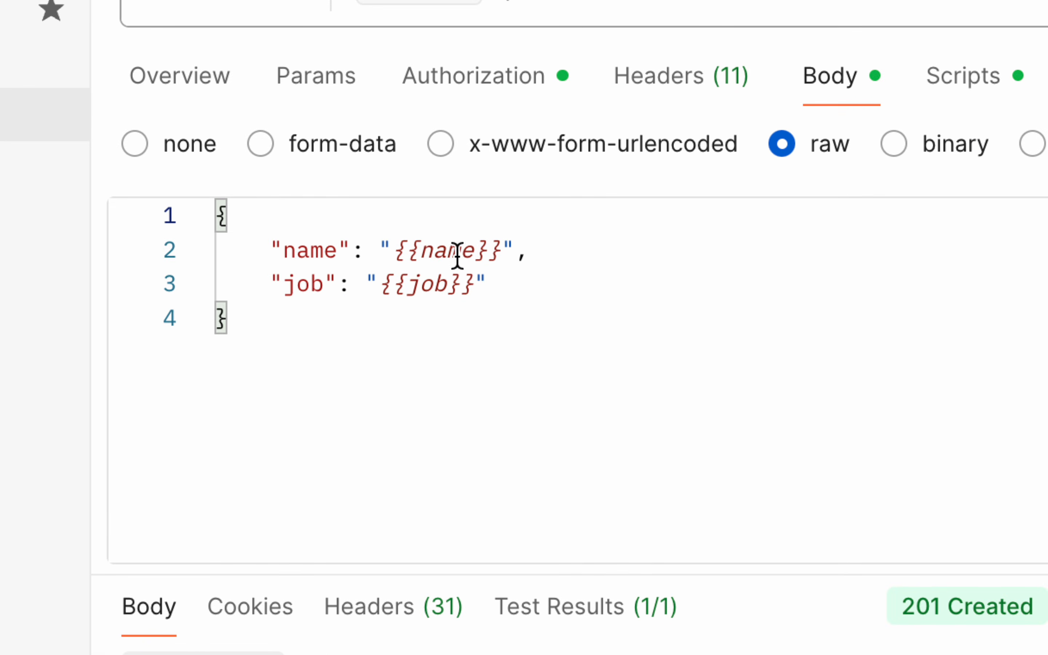
pyautogui.click(459, 275)
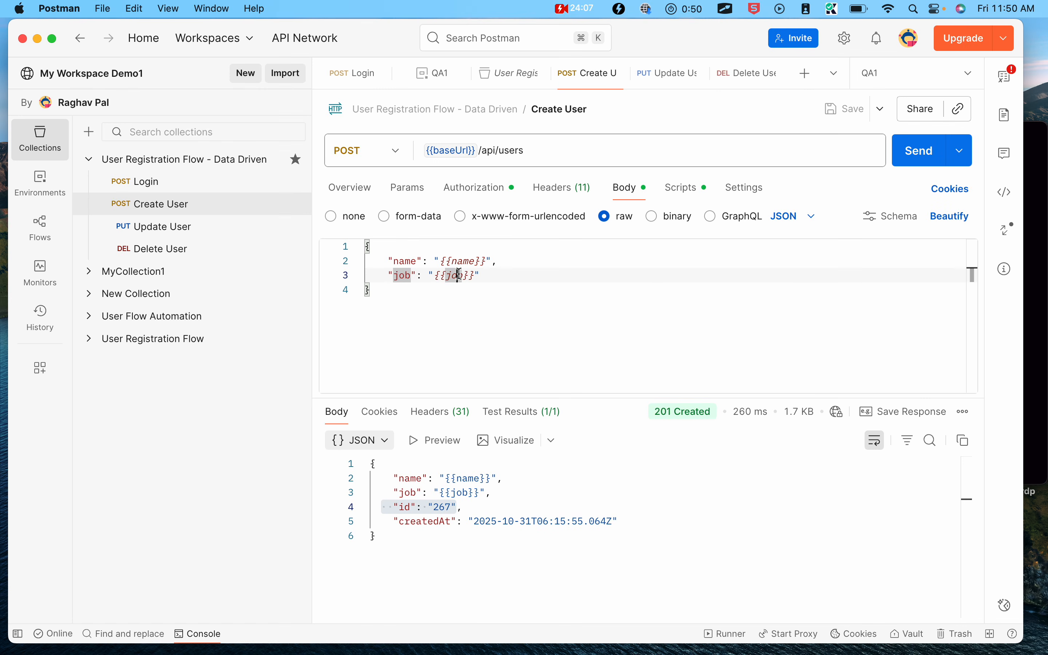
# - Switch back to the LibreOffice spreadsheet and enter three sample first names under the name header, in cells A2 to A4
pyautogui.hotkey('ctrl', 'Left')
pyautogui.hotkey('ctrl', 'Left')
pyautogui.click(150, 203)
pyautogui.write('Alice')
pyautogui.press('Return')
pyautogui.write('cha')
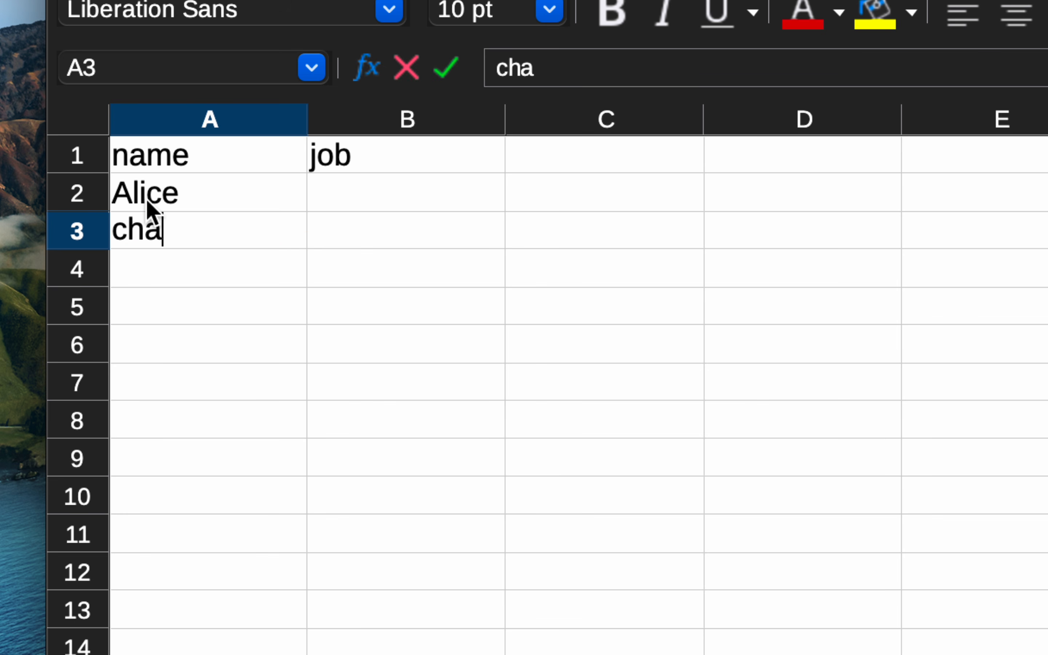
pyautogui.press('BackSpace')
pyautogui.press('BackSpace')
pyautogui.press('BackSpace')
pyautogui.write('Charlie')
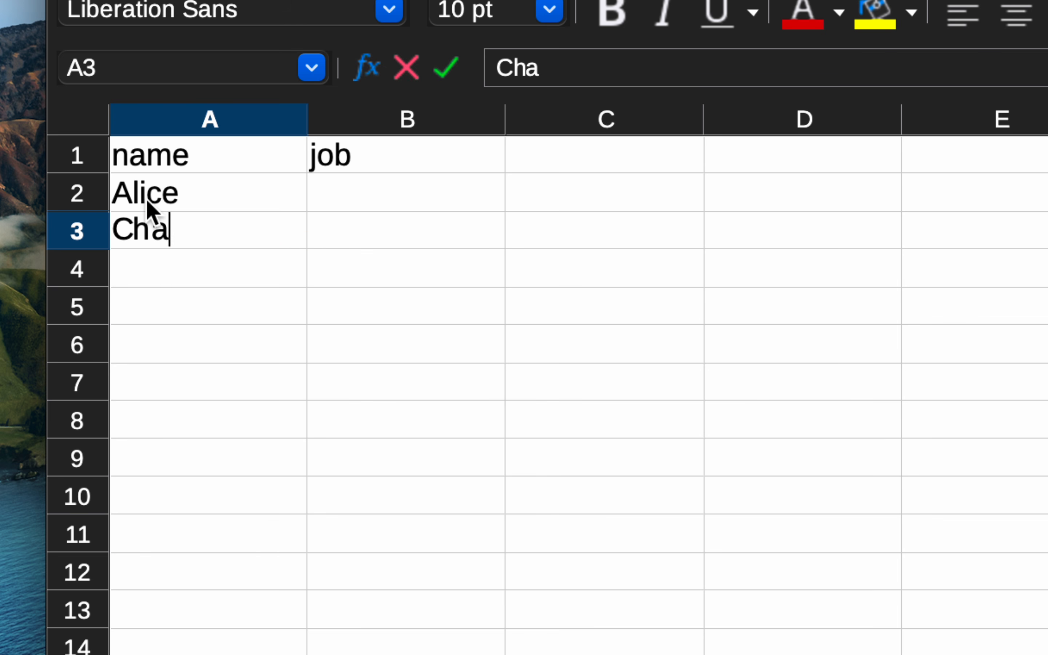
pyautogui.press('Return')
pyautogui.write('Newton')
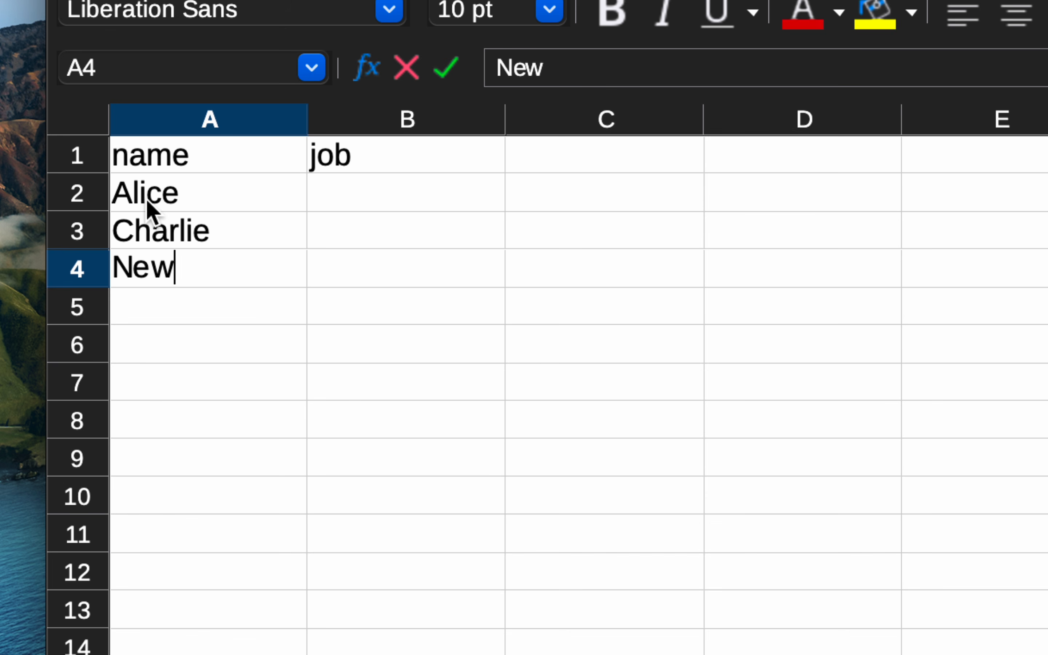
pyautogui.press('Return')
# - Fill the job column with Manager in B2, QA in B3 and Head in B4
pyautogui.click(146, 200)
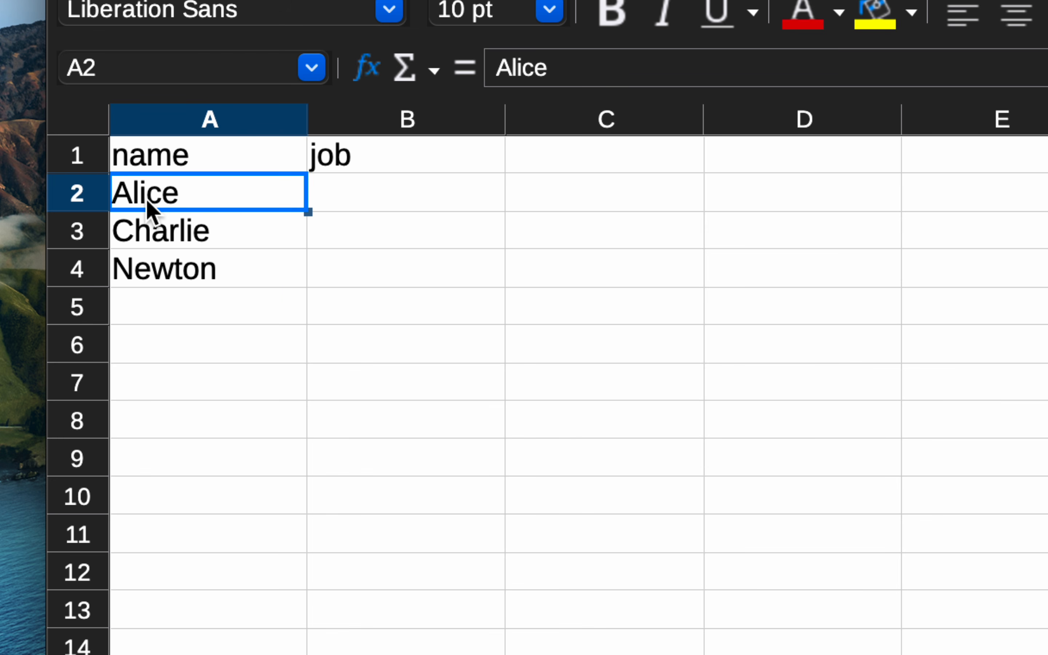
pyautogui.press('Tab')
pyautogui.write('Mo')
pyautogui.press('BackSpace')
pyautogui.write('anager')
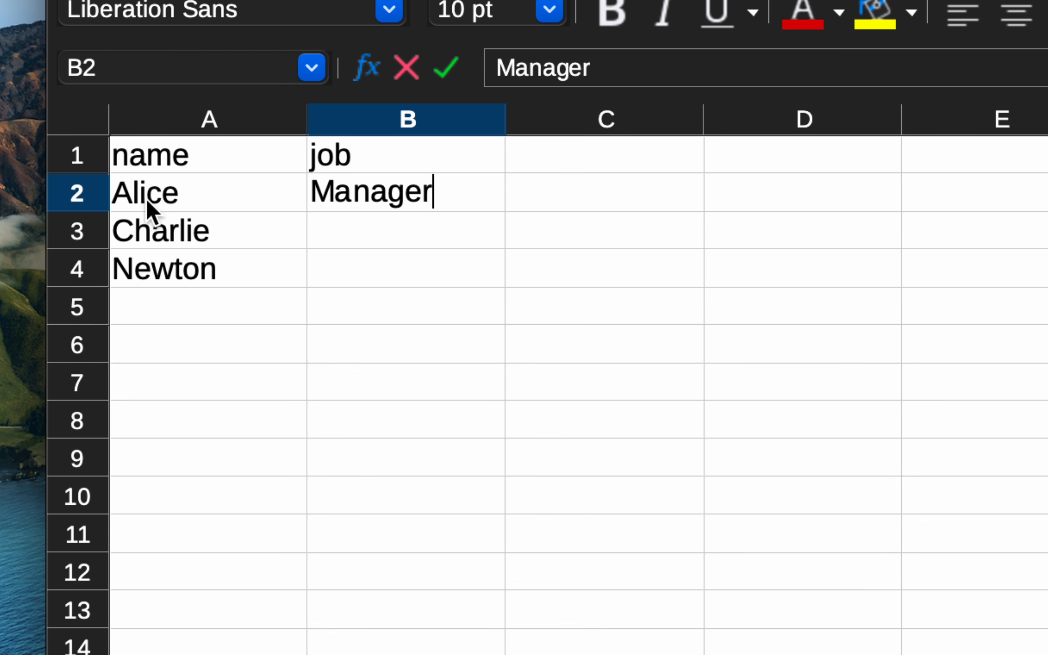
pyautogui.press('Return')
pyautogui.write('QA')
pyautogui.press('Return')
pyautogui.write('Head')
pyautogui.press('Return')
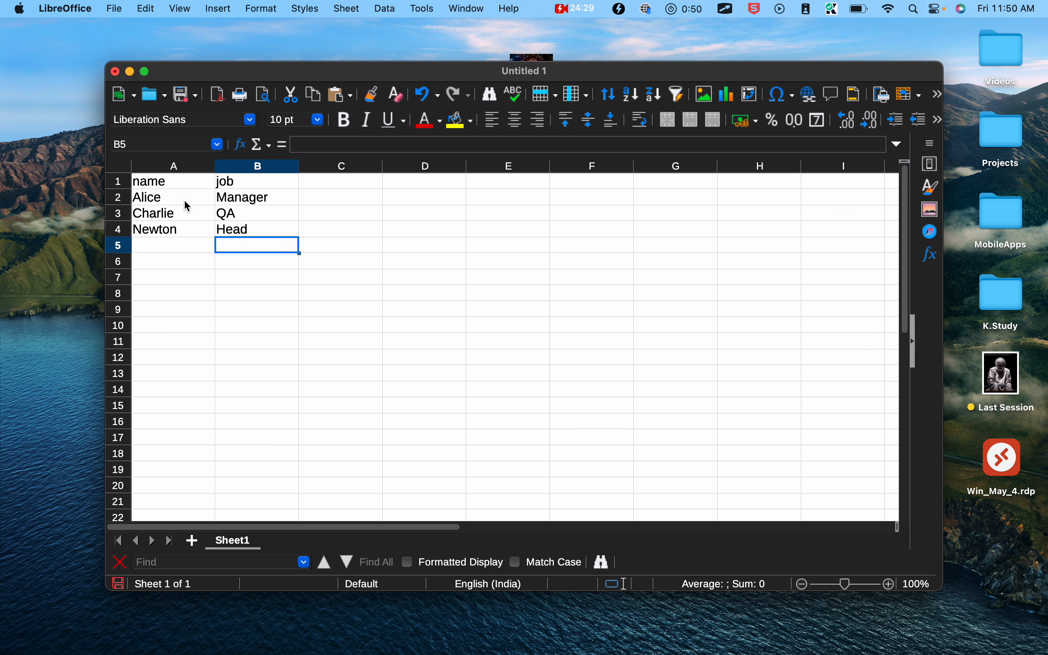
# - Save the spreadsheet to the Desktop as users.csv in Text CSV format with UTF-8 and comma delimiter, and move its window clear of the saved file
pyautogui.press('super+s')
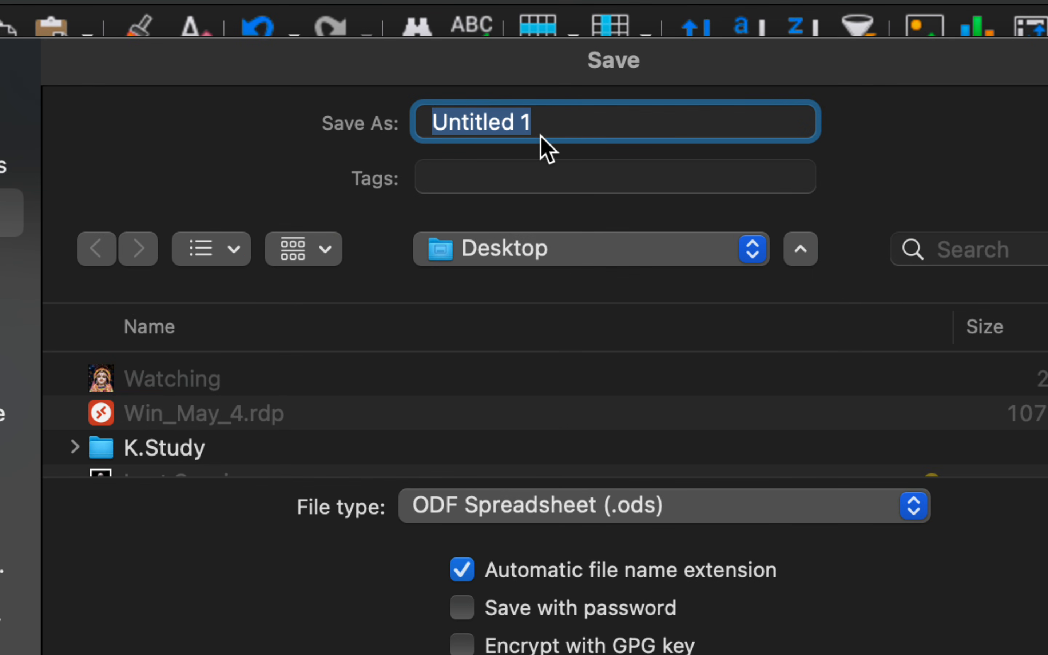
pyautogui.write('users.csv')
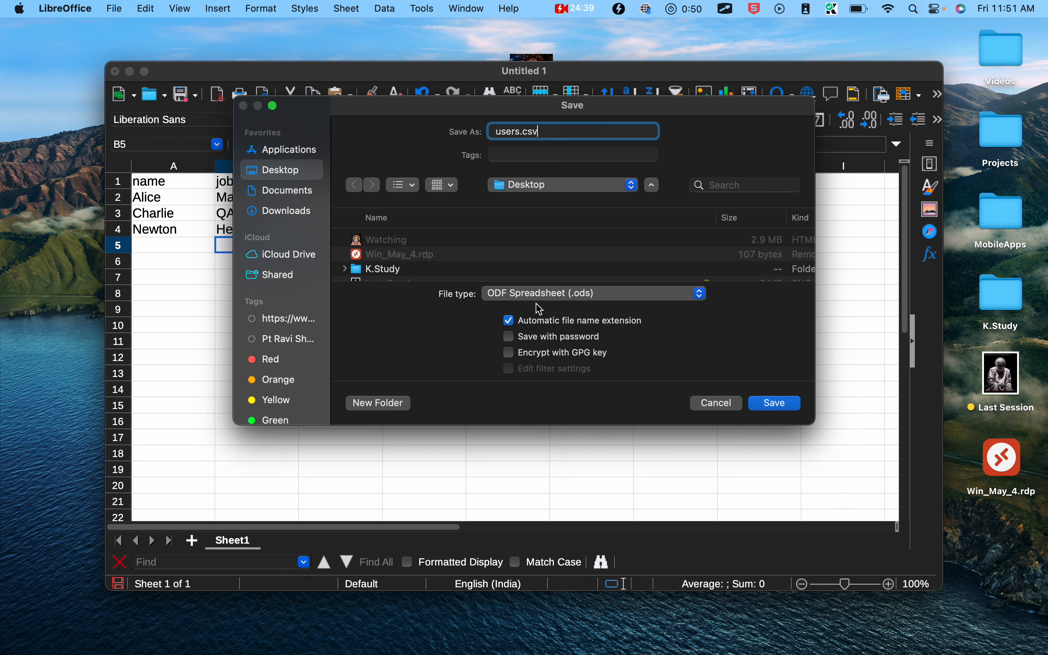
pyautogui.click(539, 294)
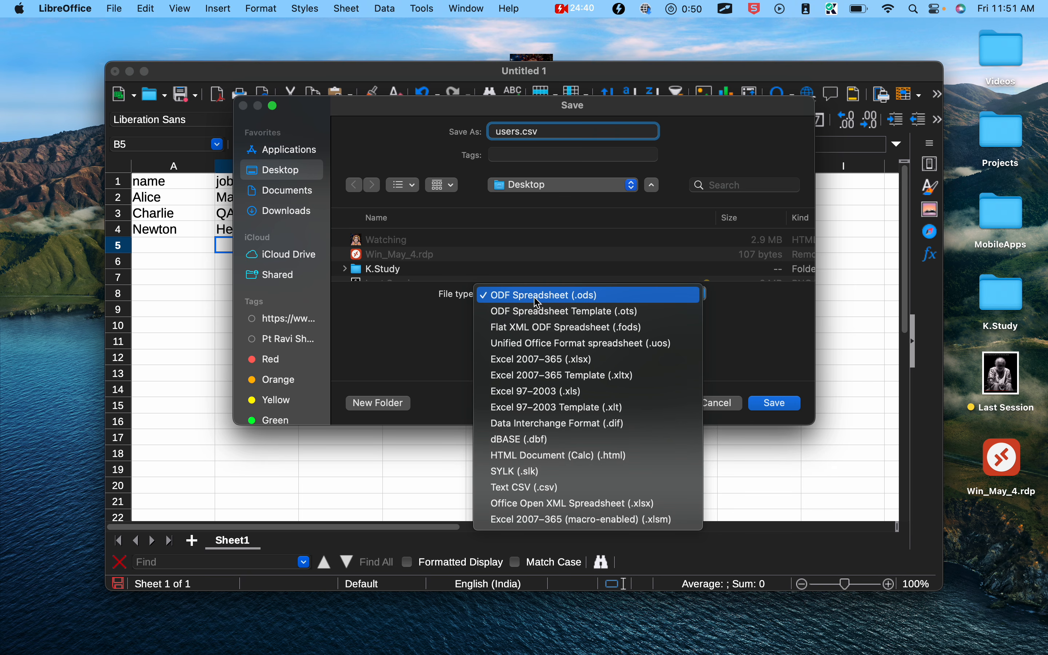
pyautogui.click(525, 487)
pyautogui.click(788, 411)
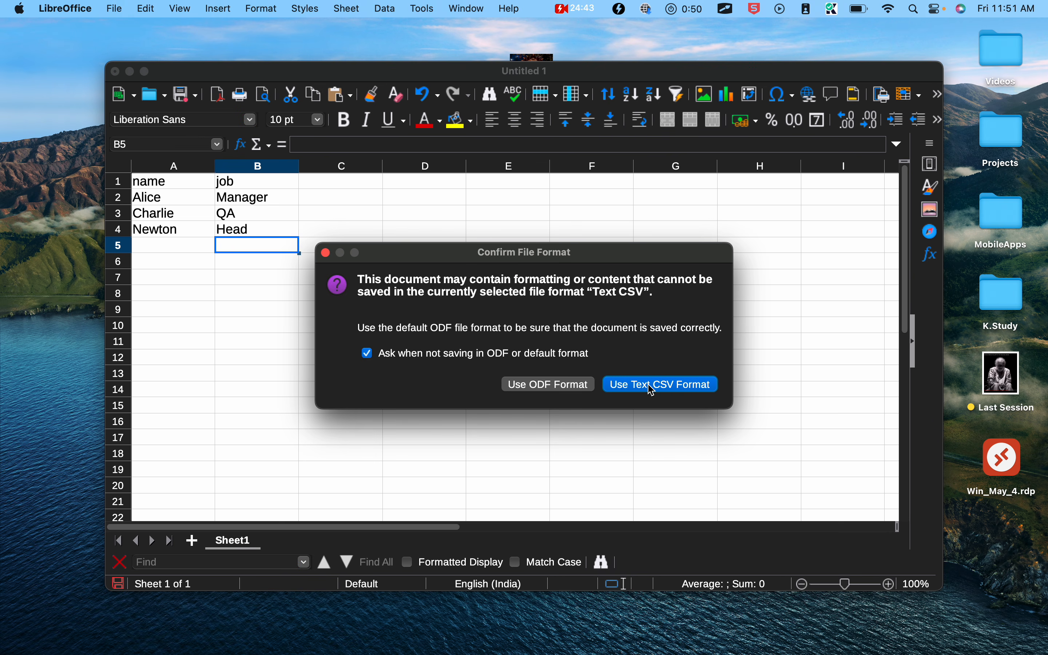
pyautogui.click(652, 389)
pyautogui.click(649, 427)
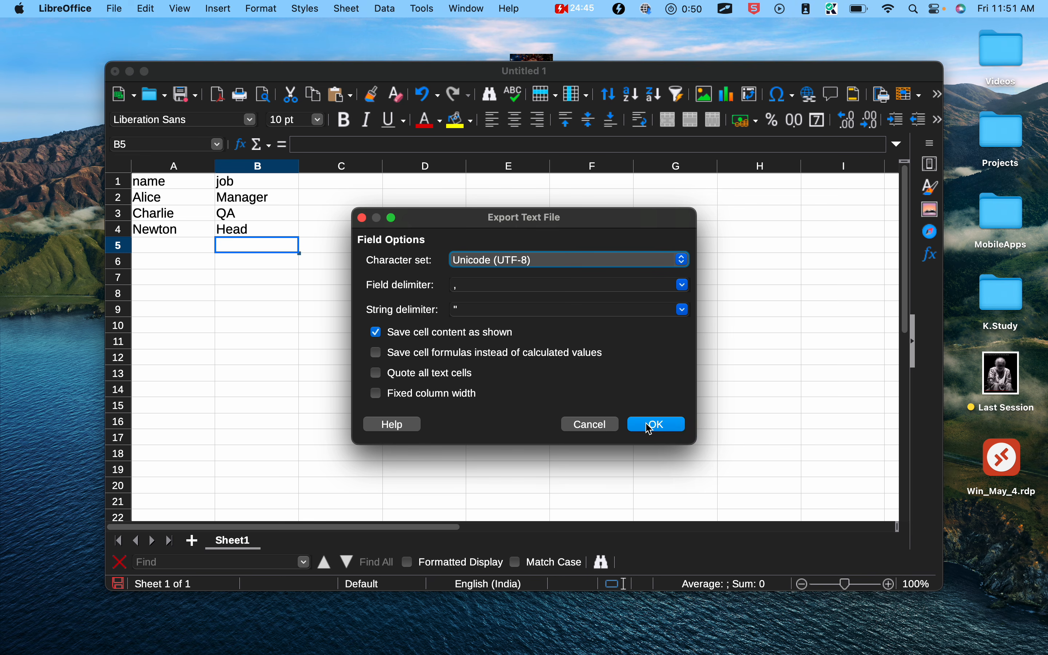
pyautogui.moveTo(800, 71); pyautogui.dragTo(779, 166)
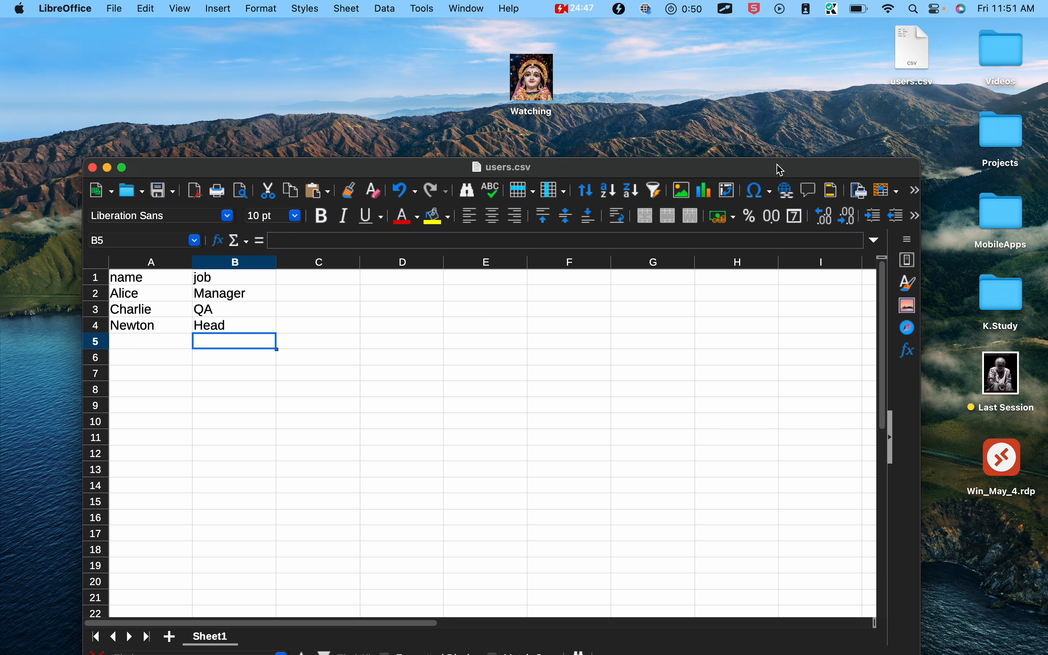
pyautogui.click(926, 46)
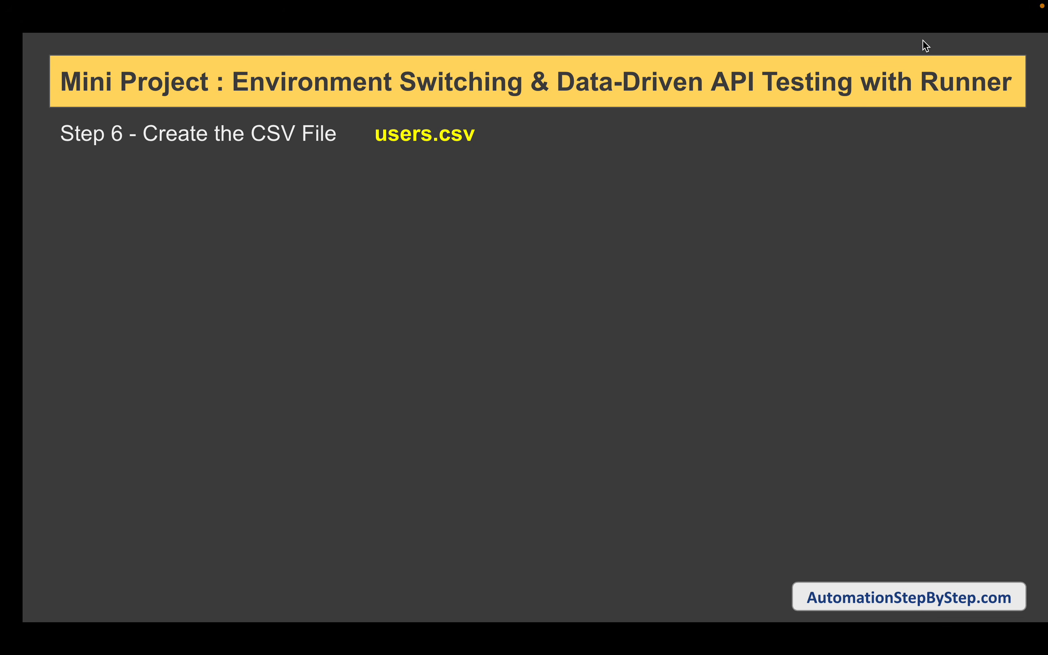
pyautogui.click(728, 279)
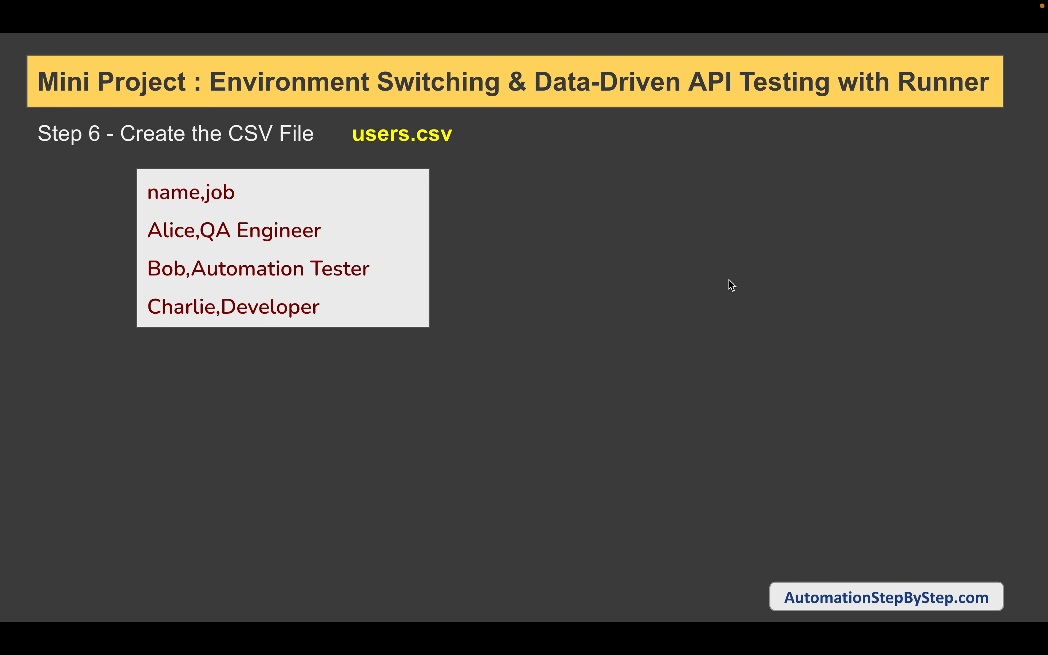
pyautogui.press('Right')
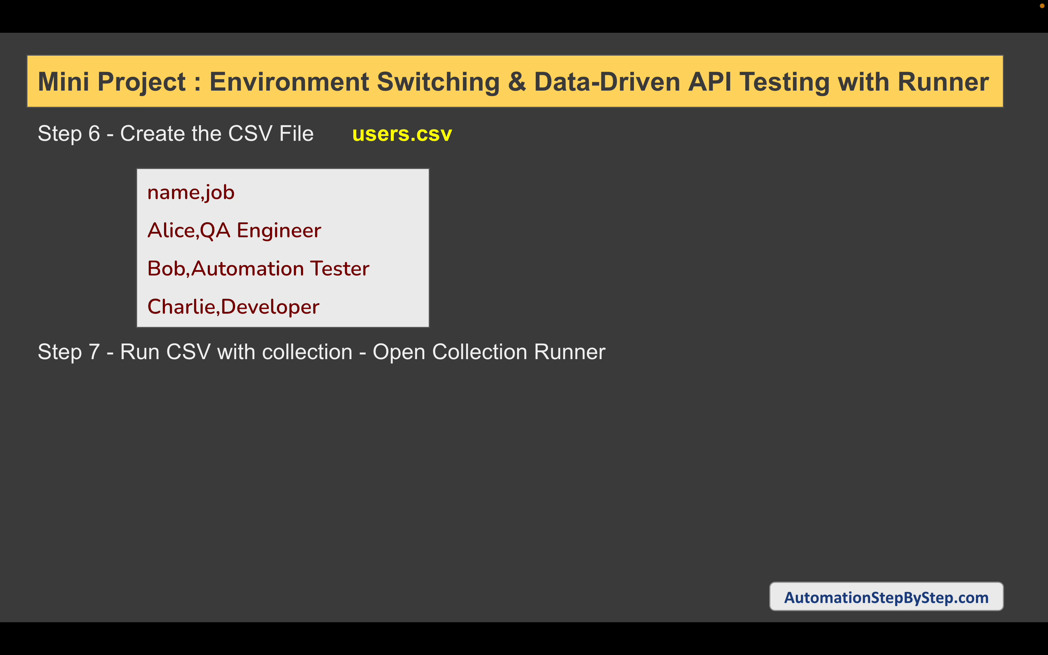
# - Switch to Postman and open the collection runner for the User Registration Flow - Data Driven collection
pyautogui.hotkey('ctrl', 'Right')
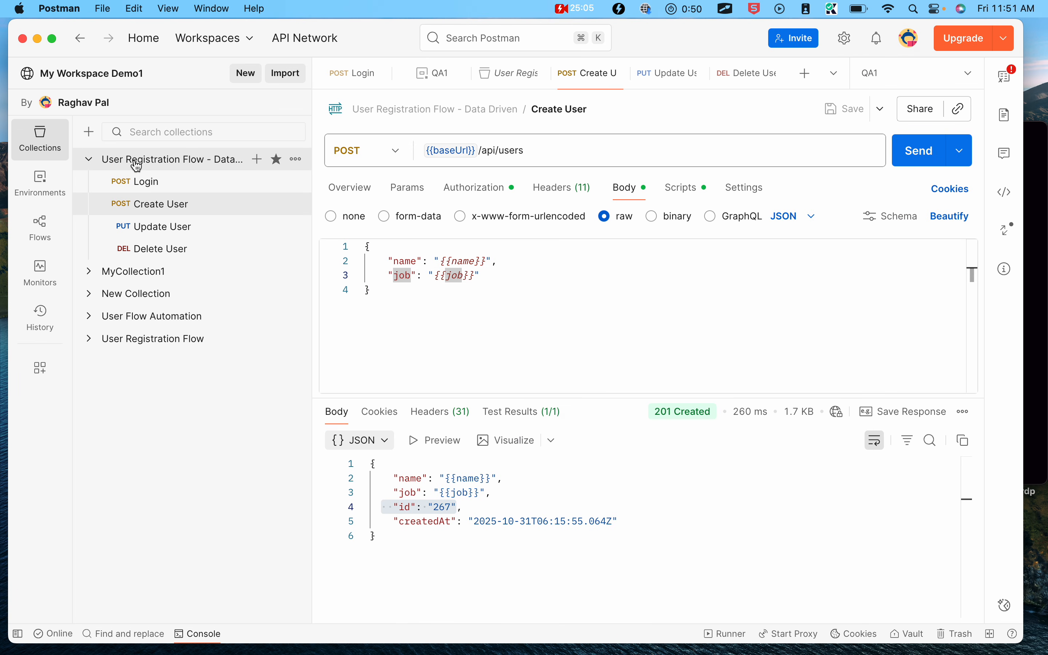
pyautogui.click(137, 166)
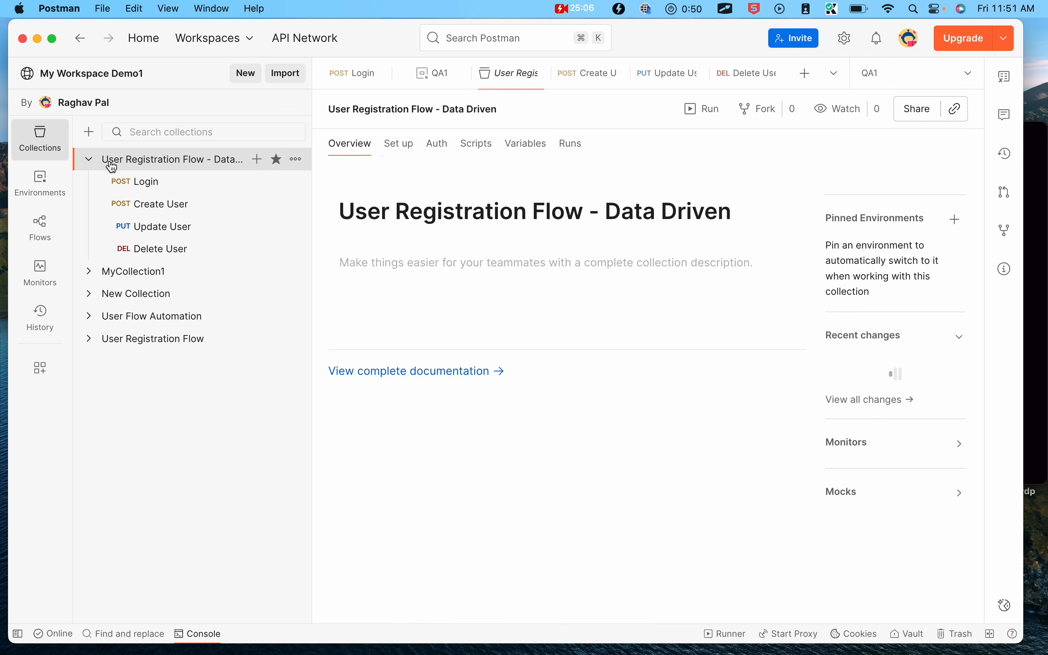
pyautogui.click(295, 159)
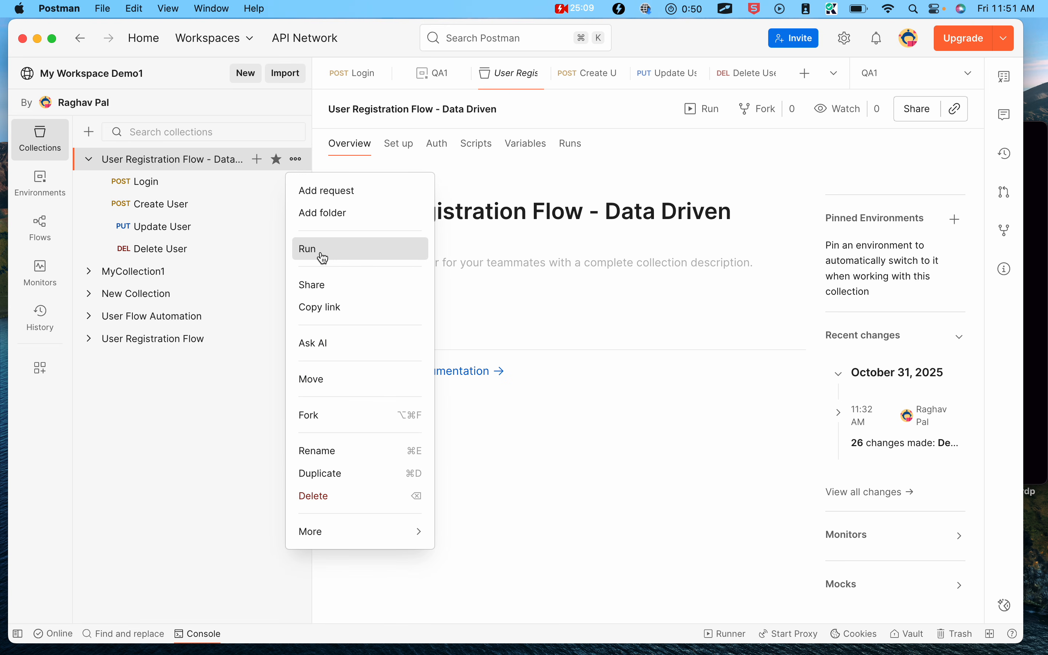
pyautogui.click(699, 120)
pyautogui.click(702, 119)
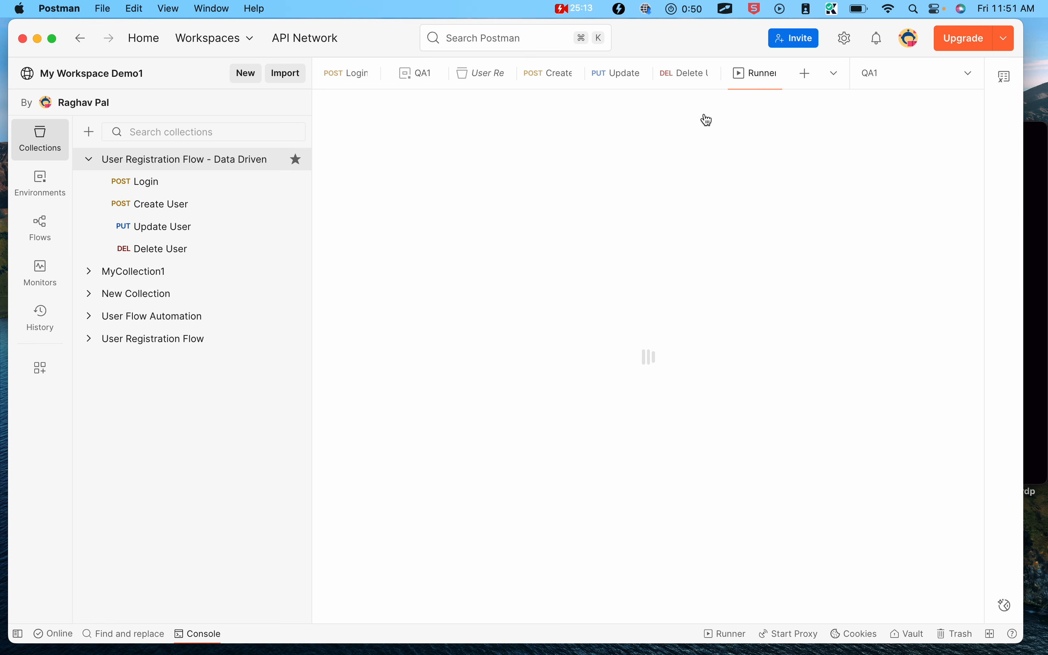
# - Examine the run sequence to see which requests are included and in what order
pyautogui.moveTo(340, 148); pyautogui.dragTo(558, 260)
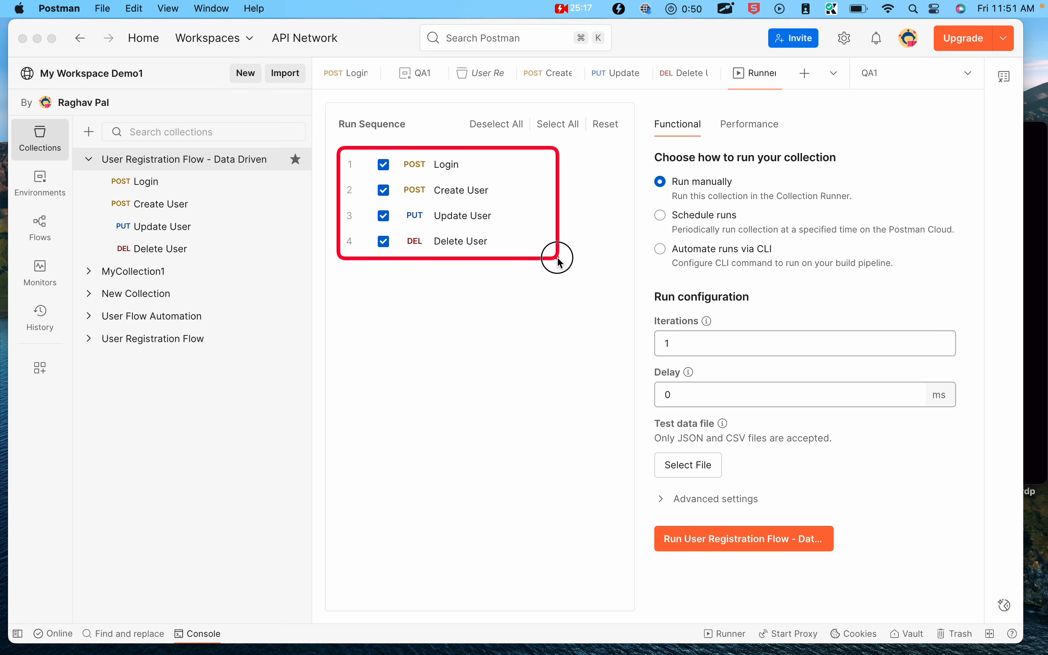
pyautogui.click(383, 175)
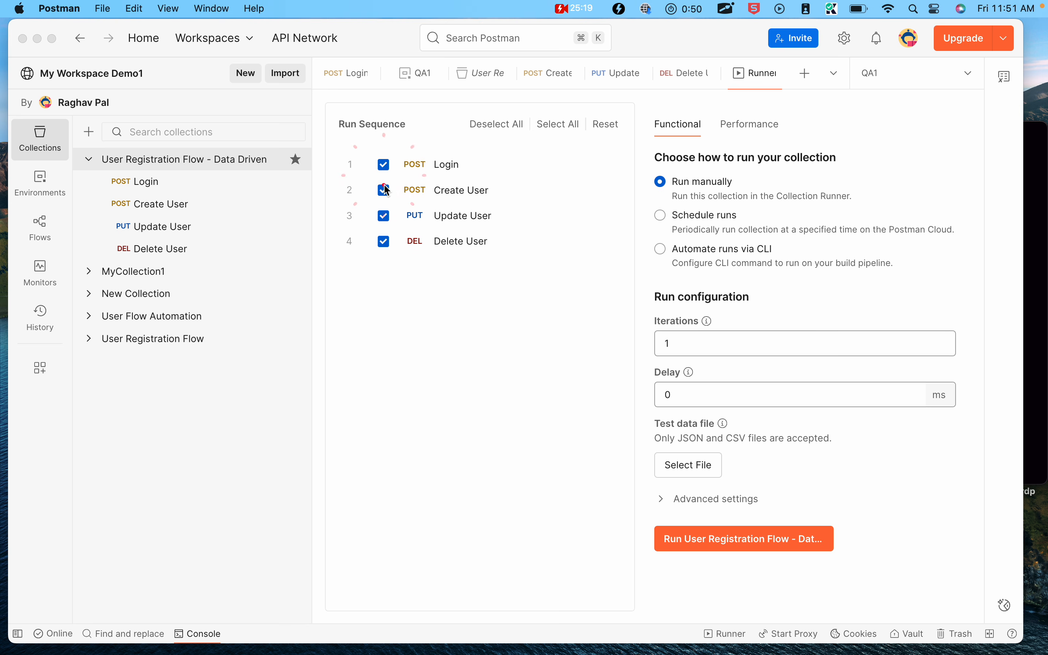
pyautogui.click(384, 215)
pyautogui.click(384, 241)
pyautogui.press('Escape')
pyautogui.moveTo(359, 216)
pyautogui.mouseDown()
pyautogui.moveTo(363, 200)
pyautogui.moveTo(368, 216)
pyautogui.mouseUp()
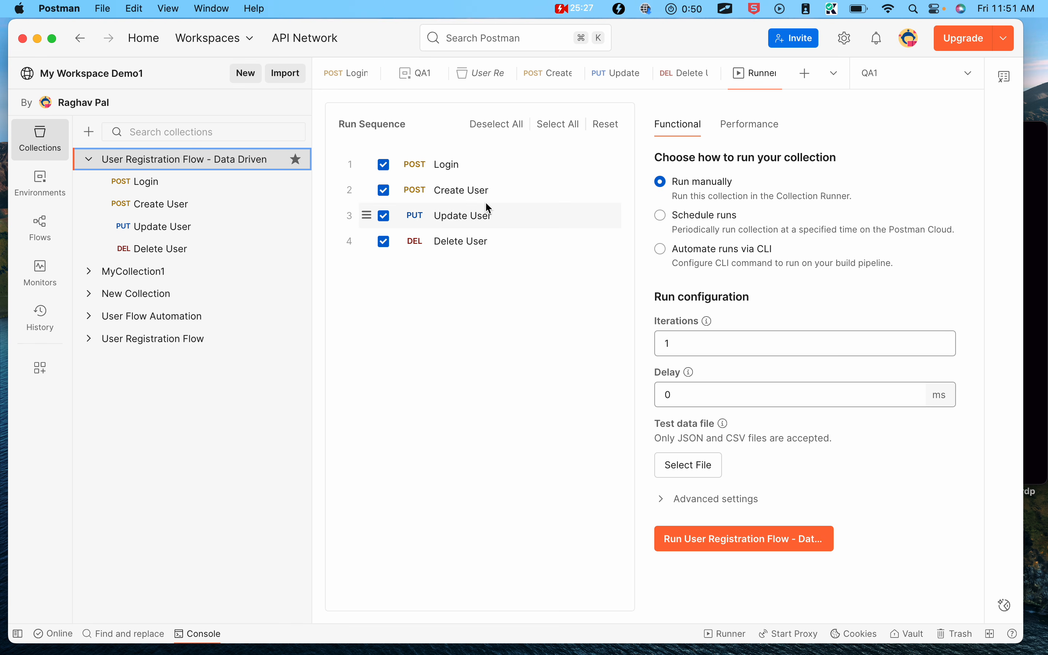
# - Compare the performance and functional run setups, and examine the manual, scheduled and CLI options for functional runs
pyautogui.click(742, 130)
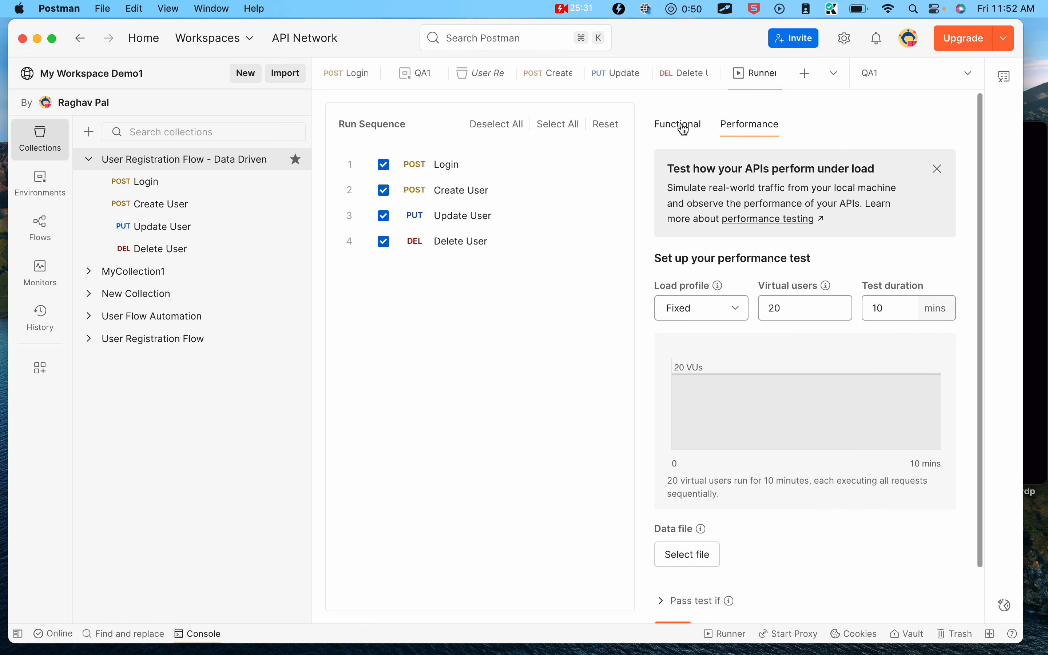
pyautogui.click(678, 127)
pyautogui.moveTo(640, 114)
pyautogui.mouseDown()
pyautogui.moveTo(727, 164)
pyautogui.moveTo(714, 148)
pyautogui.mouseUp()
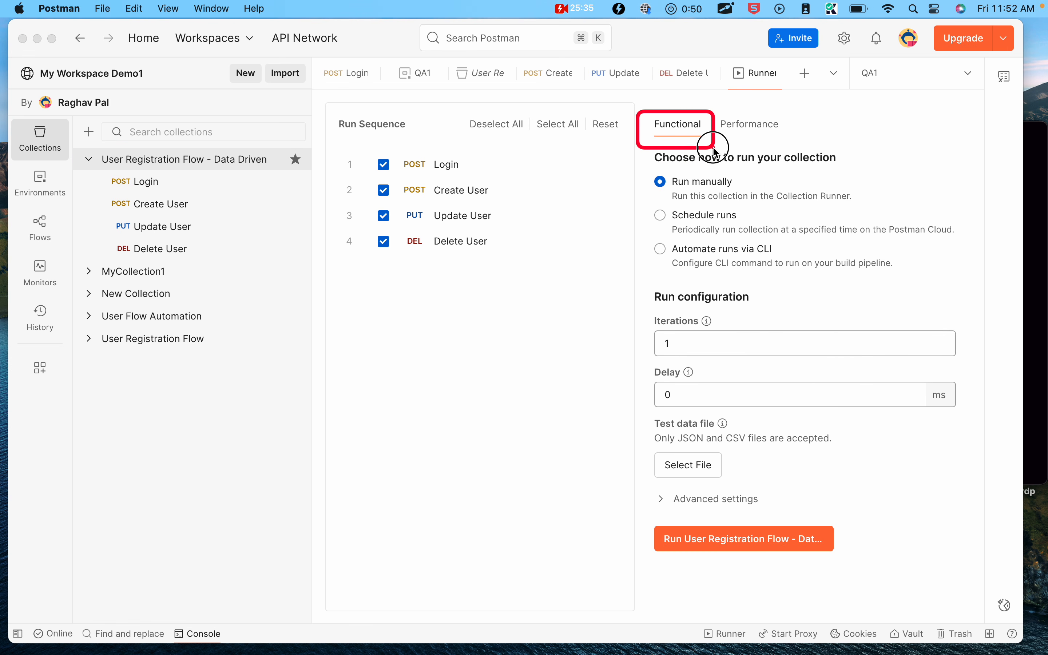
pyautogui.press('Escape')
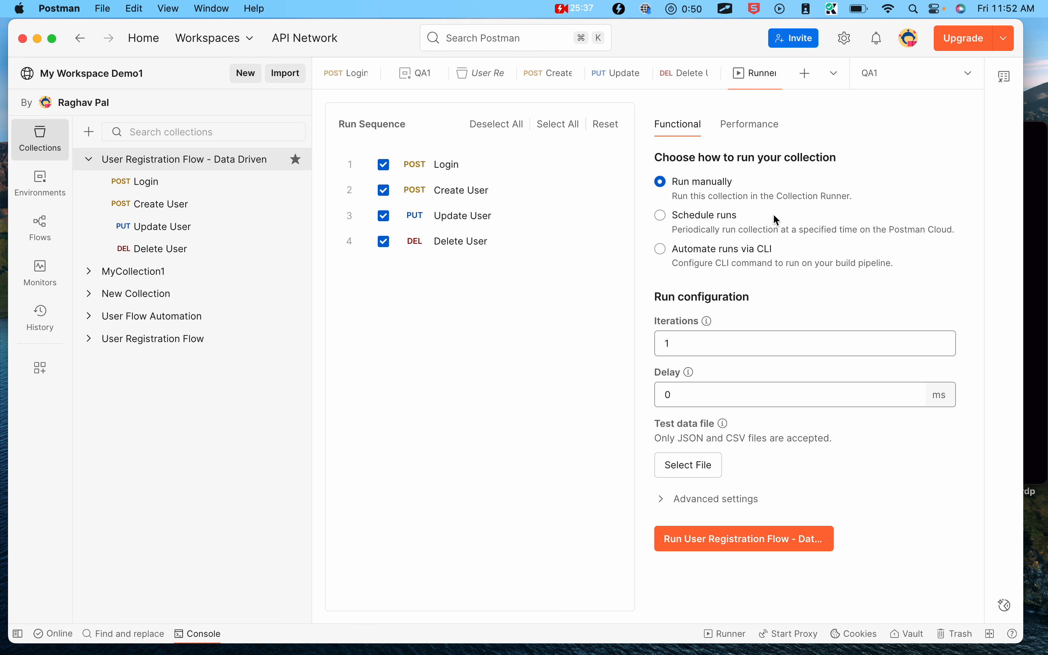
pyautogui.moveTo(648, 167); pyautogui.dragTo(836, 207)
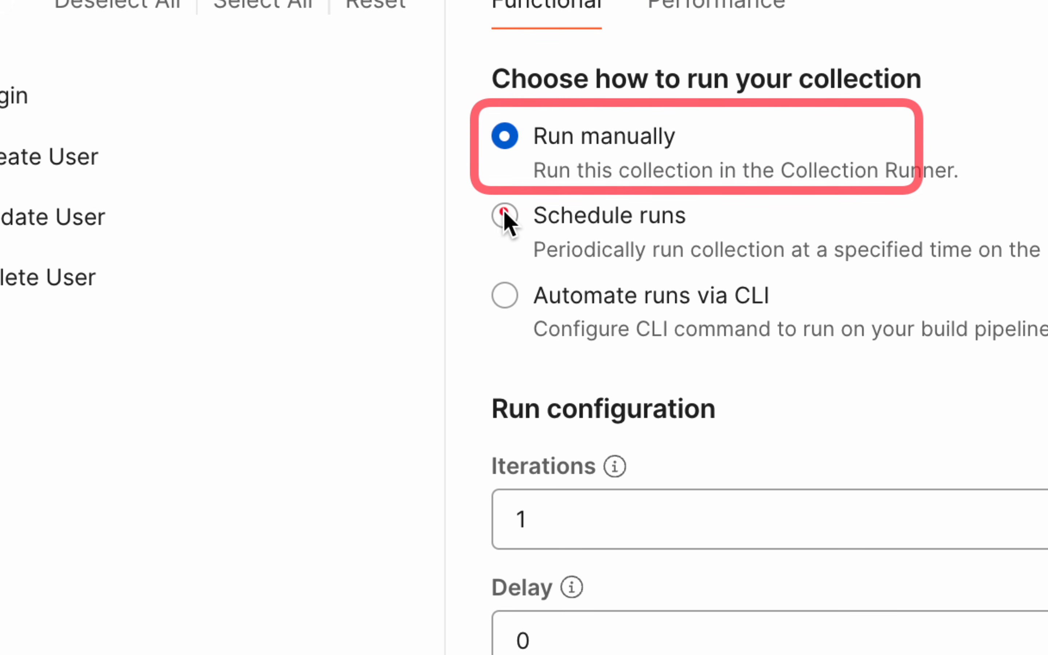
pyautogui.moveTo(503, 210); pyautogui.dragTo(849, 280)
pyautogui.moveTo(494, 279); pyautogui.dragTo(930, 360)
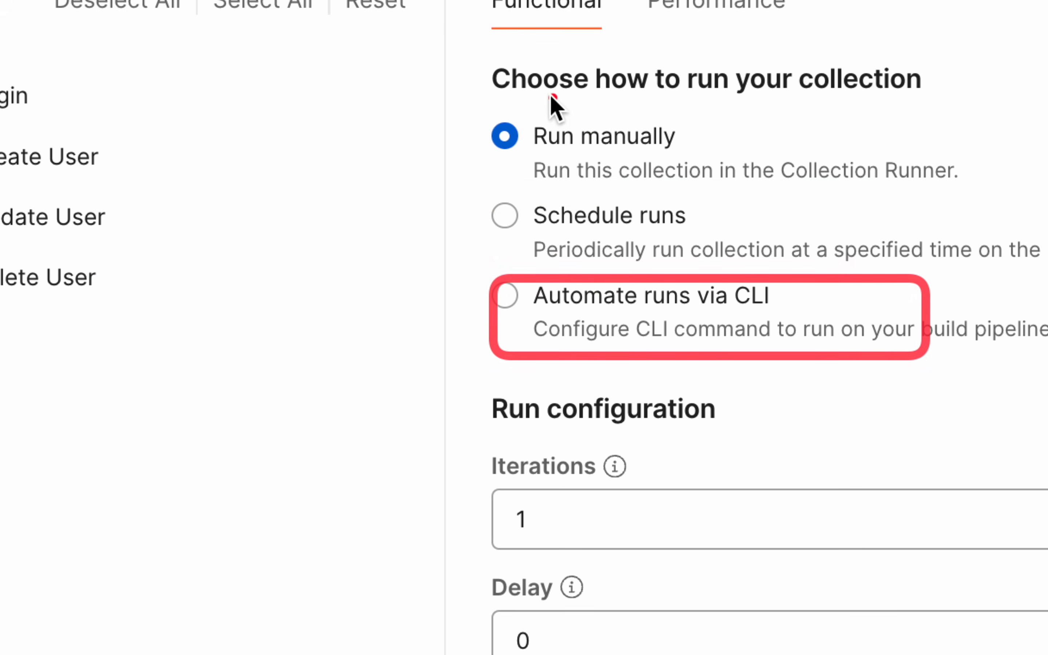
pyautogui.moveTo(482, 103); pyautogui.dragTo(1036, 216)
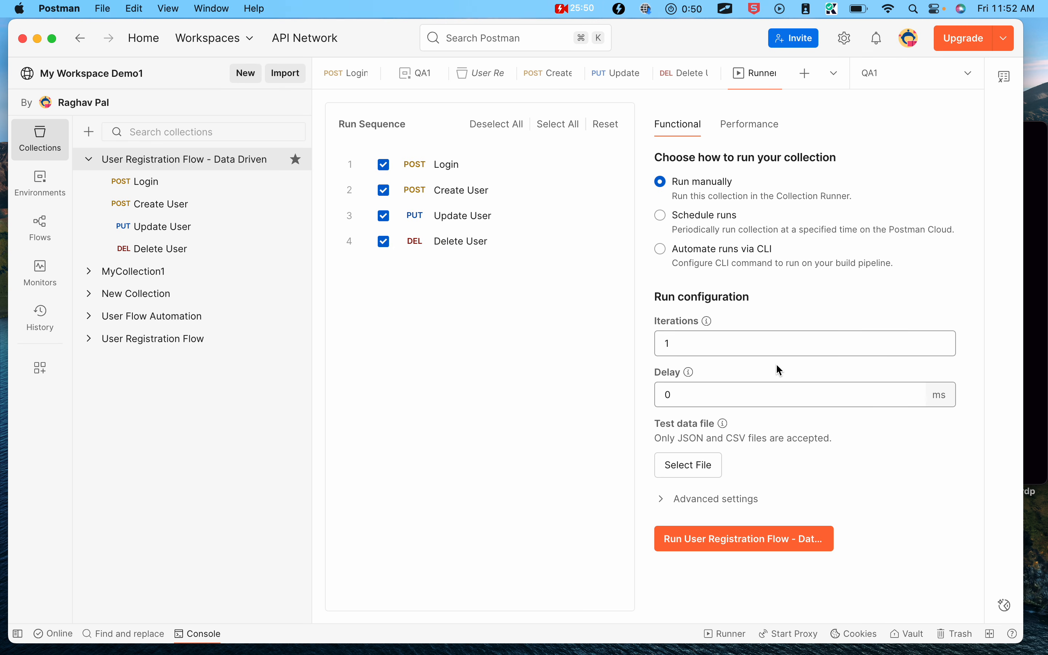
# - Choose users.csv from the computer as the test data file for the run
pyautogui.moveTo(638, 446); pyautogui.dragTo(780, 485)
pyautogui.click(685, 464)
pyautogui.click(711, 479)
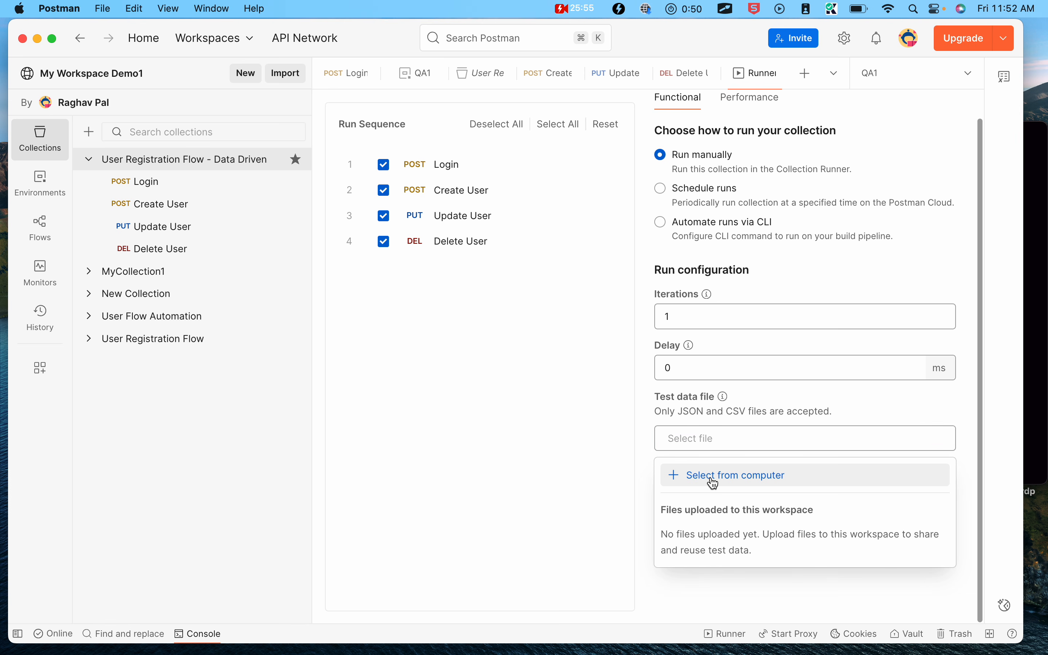
pyautogui.doubleClick(330, 249)
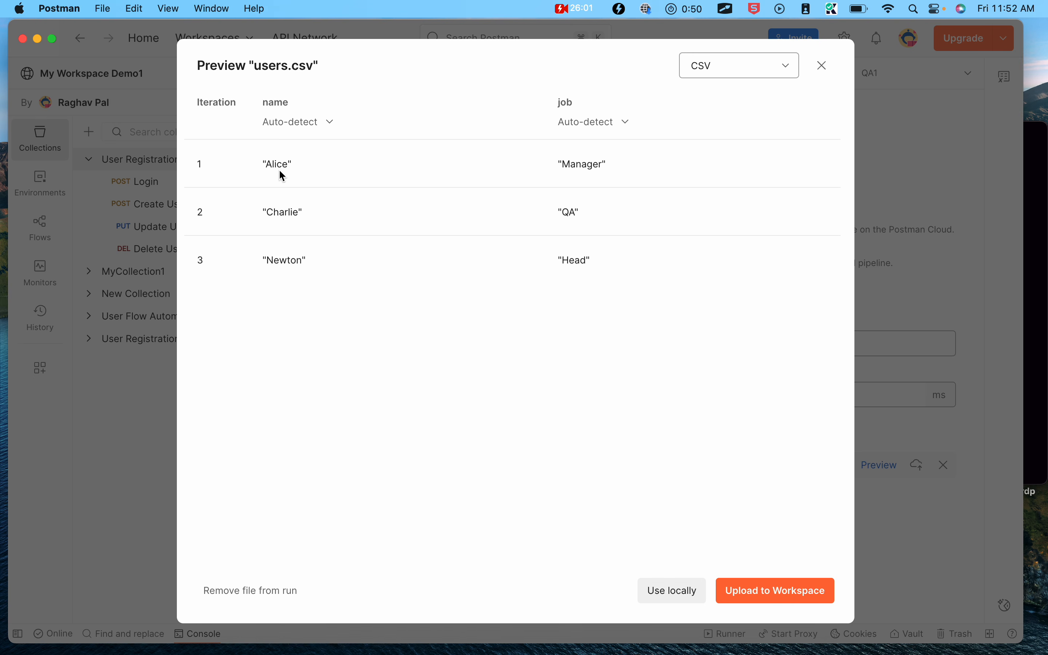
# - Review the users.csv preview, keeping the CSV format and the Auto-detect type for the name column, and try to upload the file to the workspace
pyautogui.moveTo(220, 141)
pyautogui.mouseDown()
pyautogui.moveTo(785, 382)
pyautogui.moveTo(628, 200)
pyautogui.moveTo(735, 294)
pyautogui.mouseUp()
pyautogui.click(790, 64)
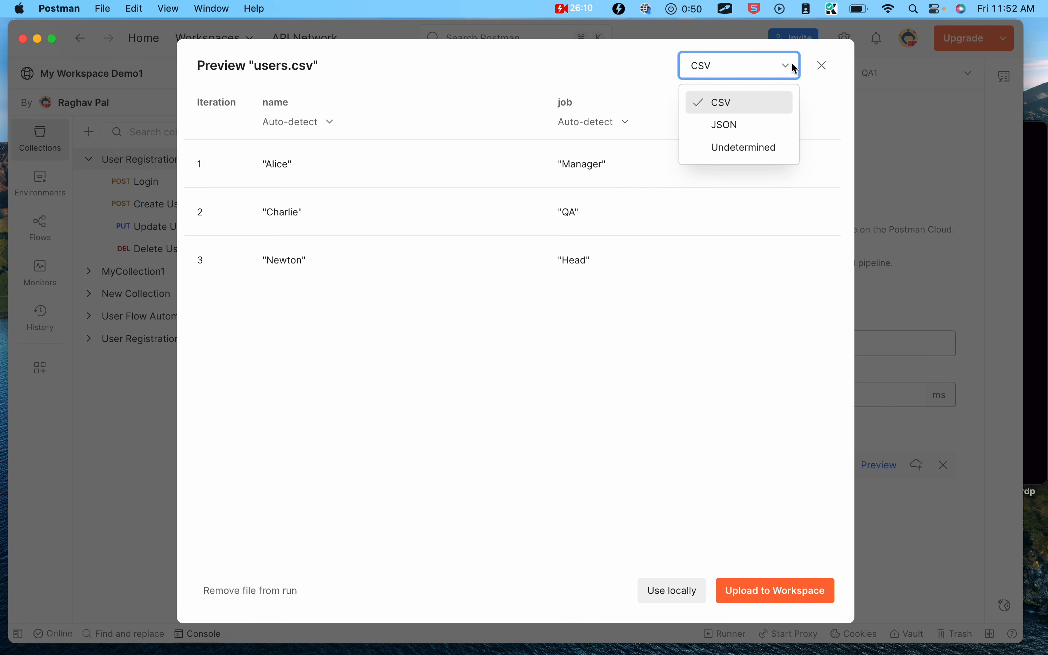
pyautogui.click(729, 104)
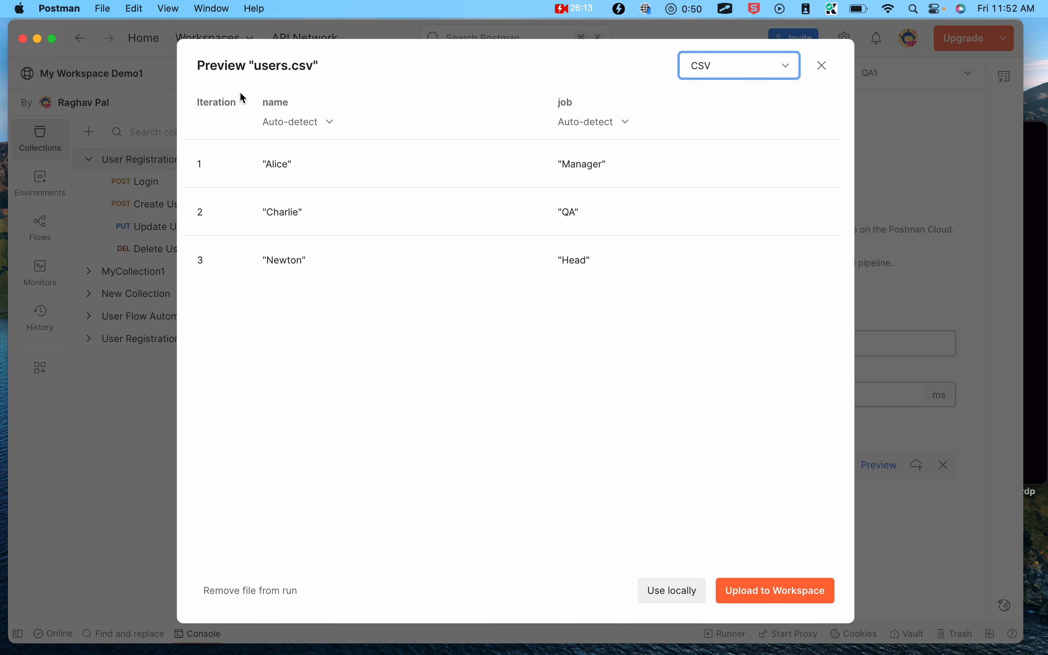
pyautogui.click(314, 121)
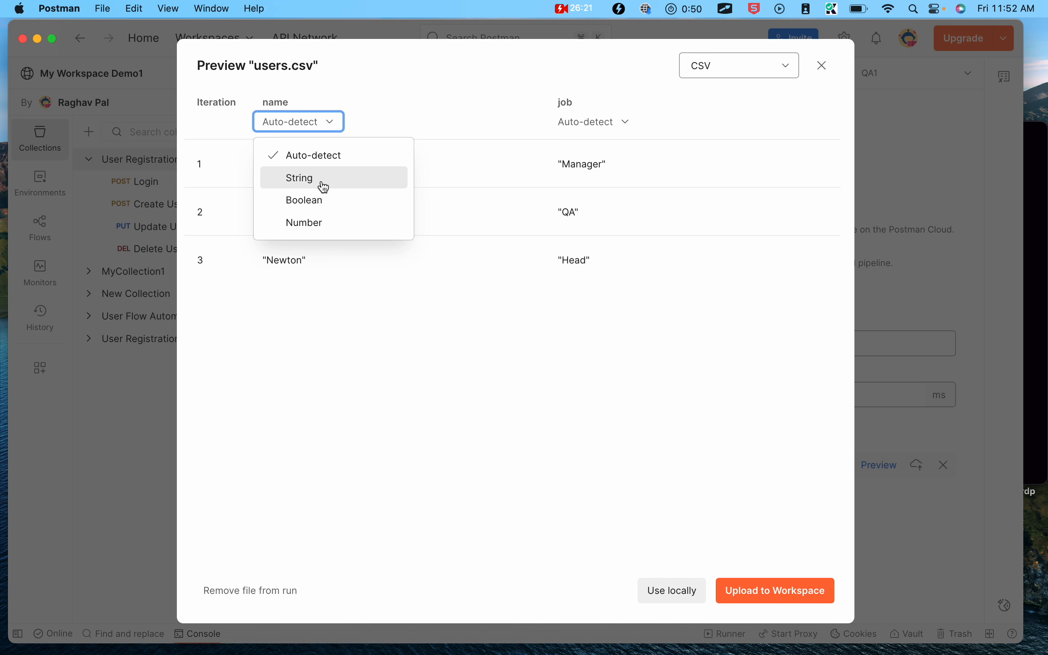
pyautogui.click(407, 102)
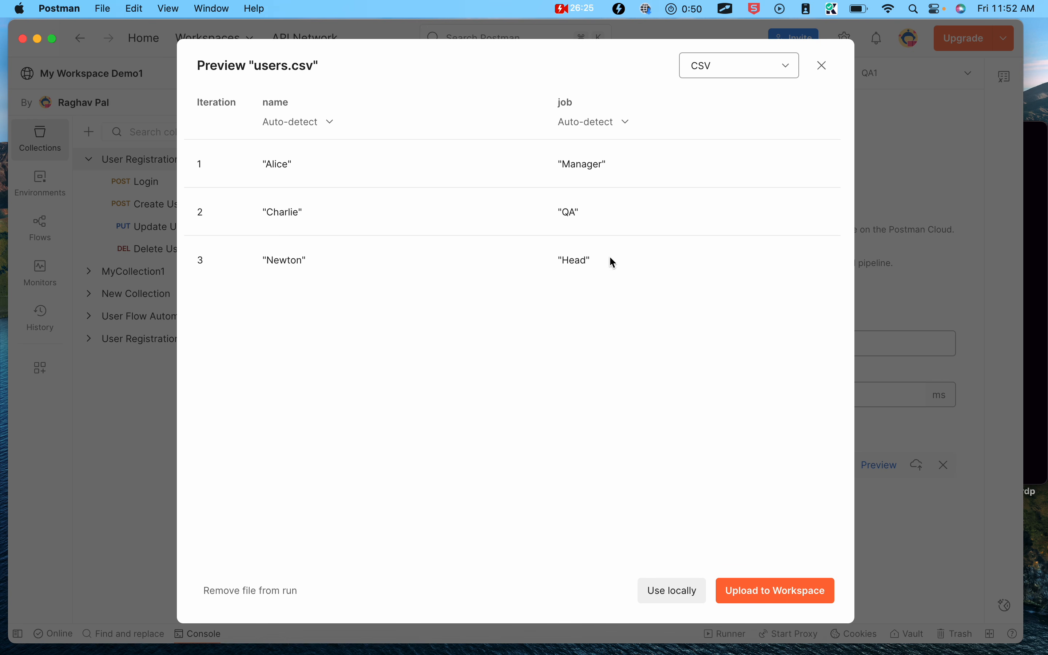
pyautogui.click(809, 600)
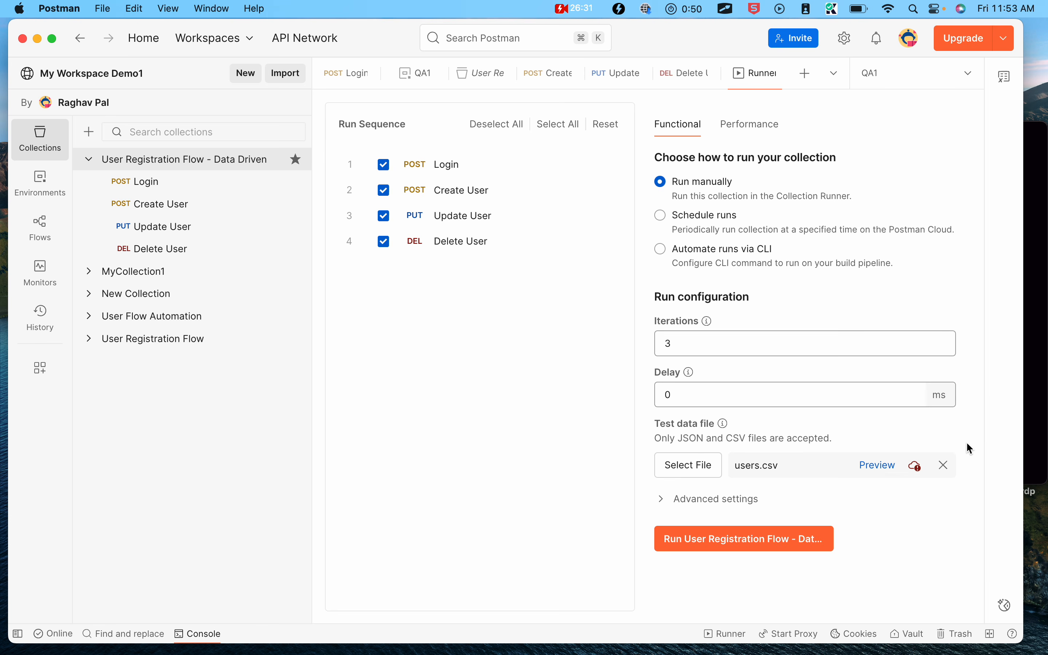
pyautogui.moveTo(913, 470)
# - Examine the runner's advanced settings and the iteration setting in the run configuration
pyautogui.click(724, 498)
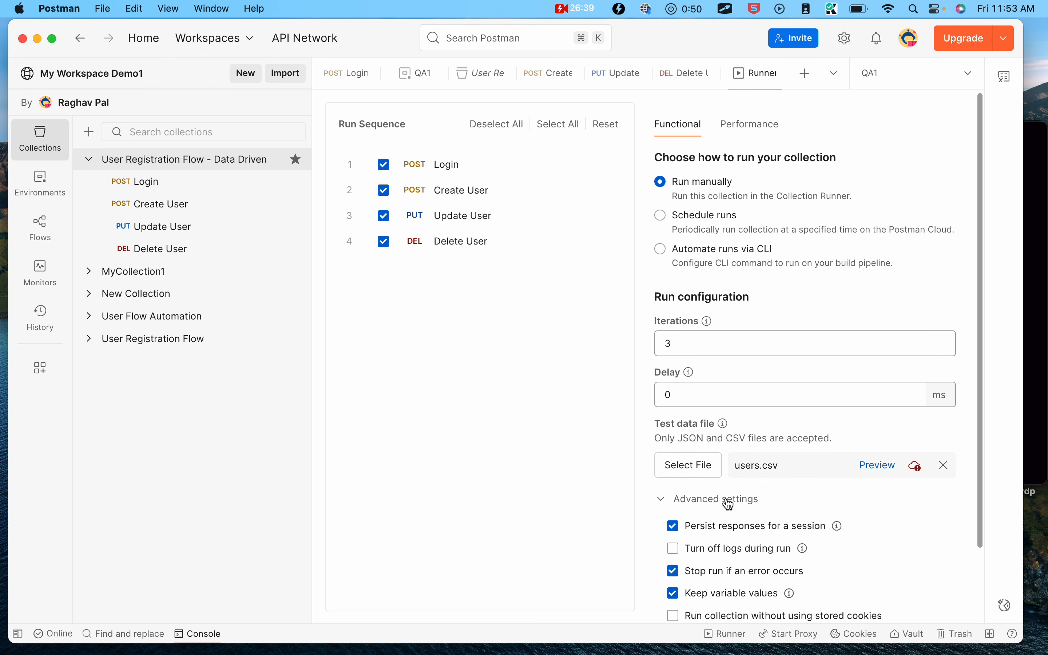
pyautogui.scroll(-3, 727, 500)
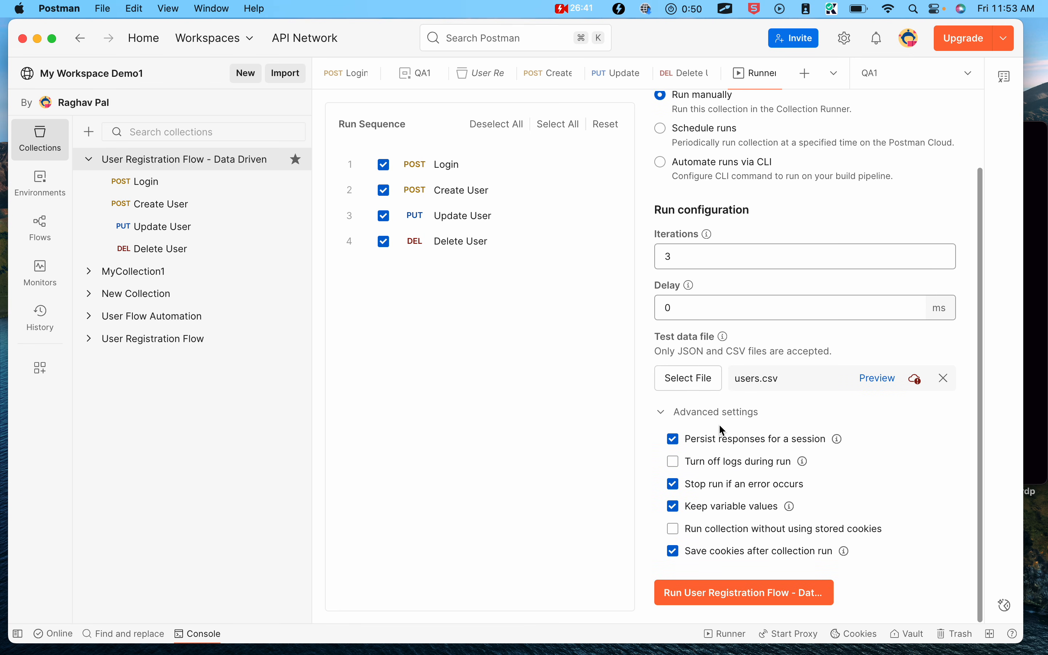
pyautogui.click(715, 415)
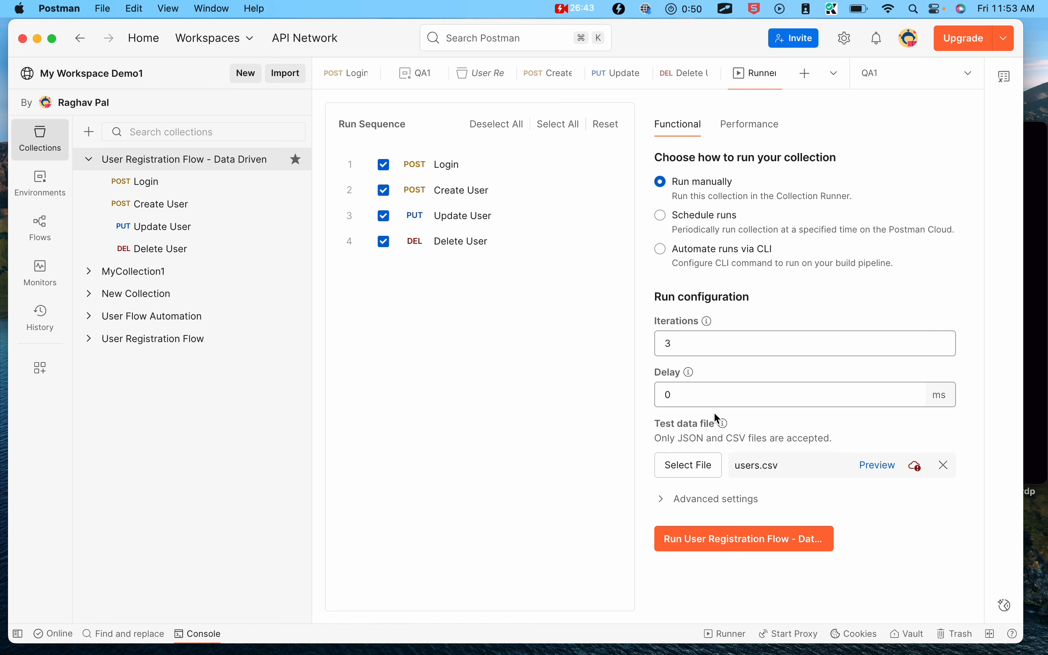
pyautogui.hotkey('ctrl', 'alt', 'Tab')
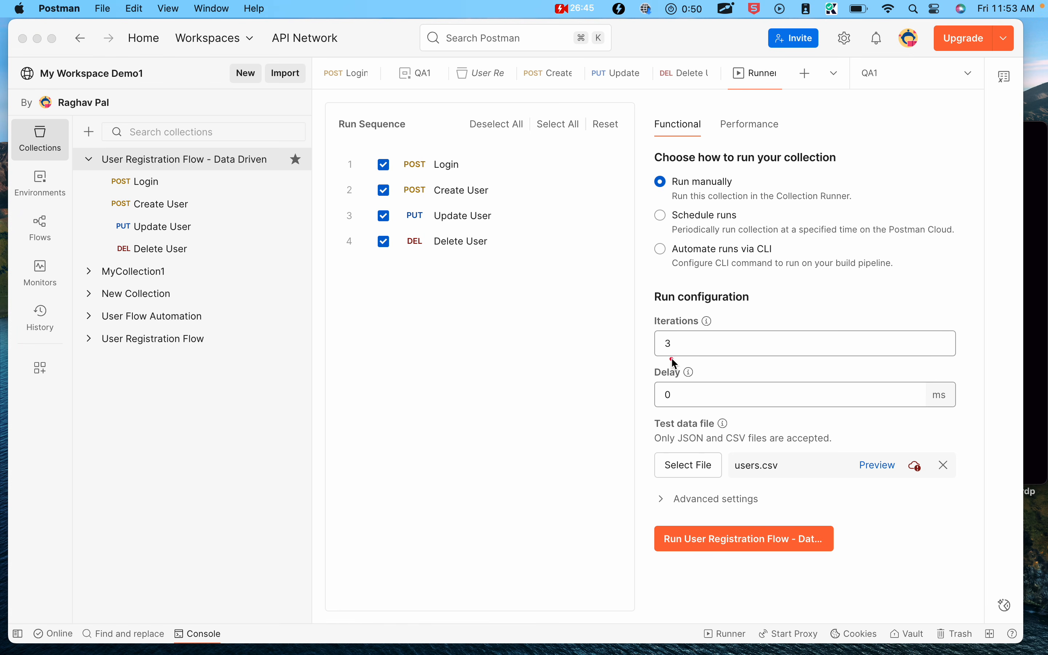
pyautogui.moveTo(627, 310); pyautogui.dragTo(964, 367)
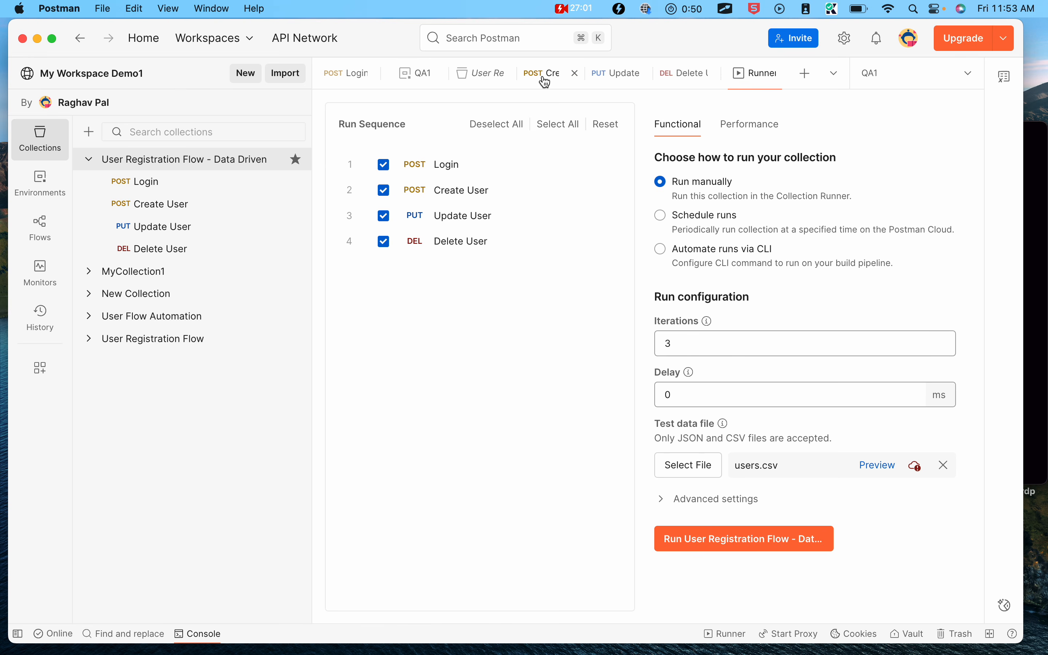
# - Check the Login, Create User, Update User and Delete User requests for unsaved changes, and return to the runner
pyautogui.click(344, 77)
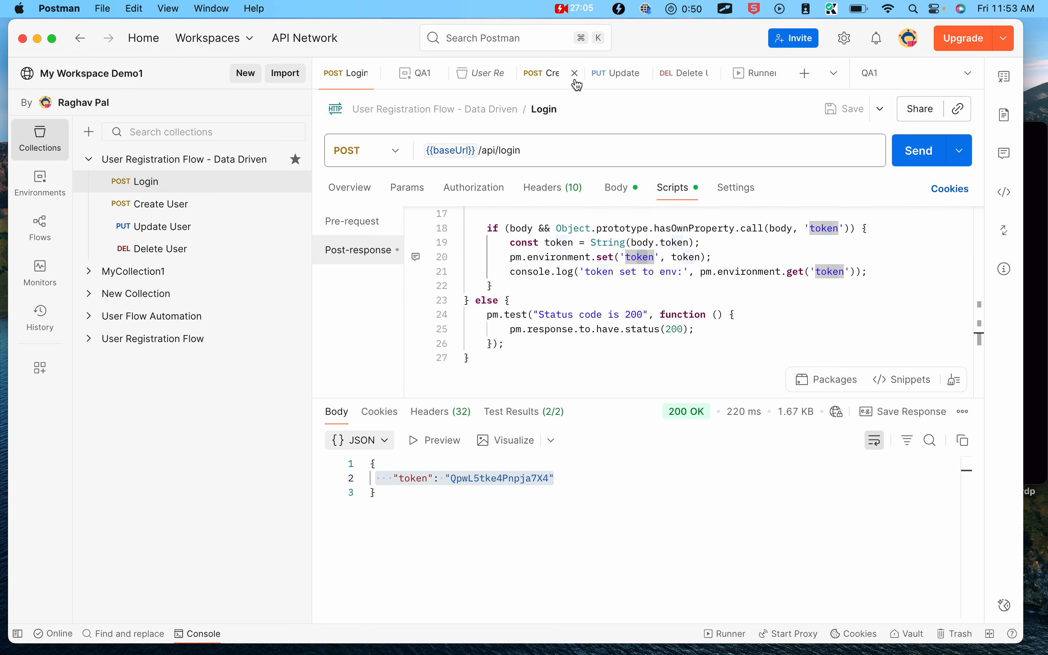
pyautogui.click(563, 79)
pyautogui.click(634, 84)
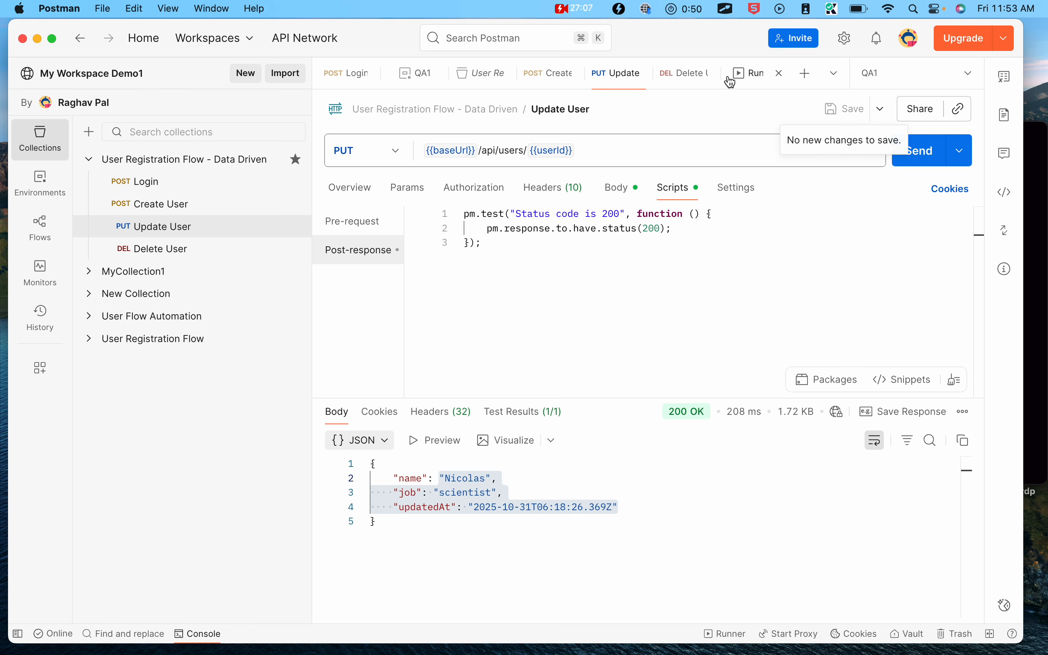
pyautogui.click(692, 77)
pyautogui.click(756, 80)
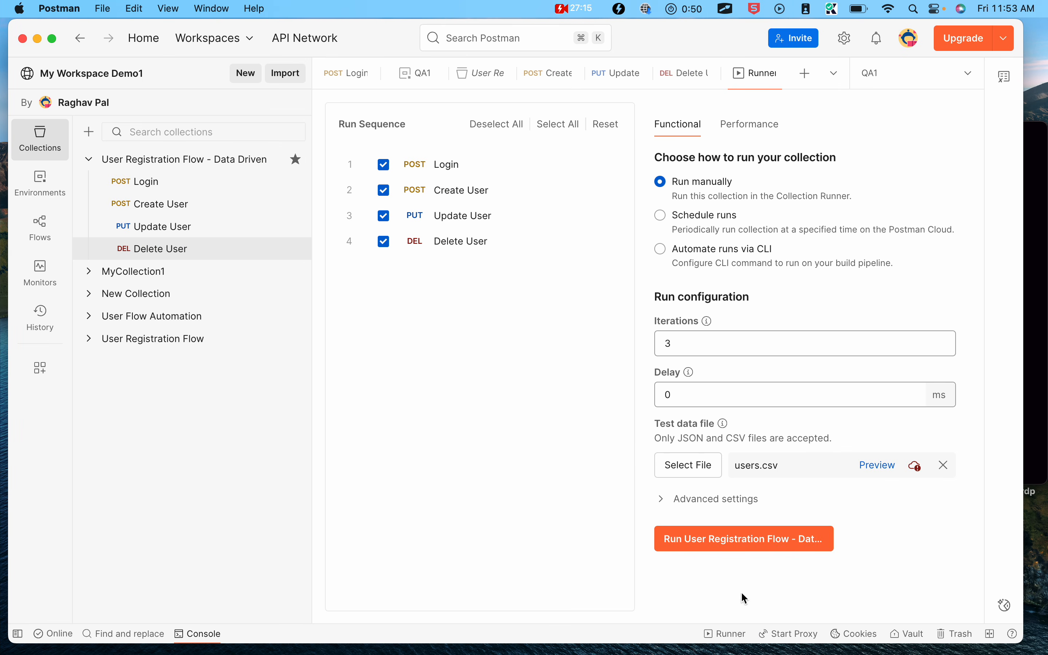
# - Run the collection with users.csv and inspect the name and job values in the first iteration's Create User response
pyautogui.click(726, 539)
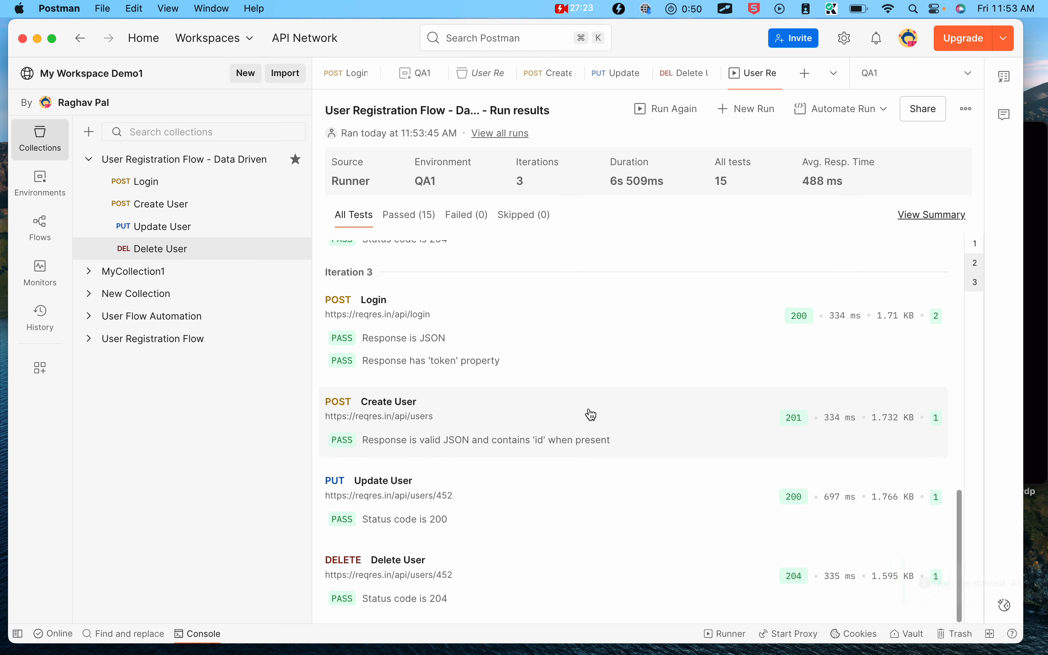
pyautogui.scroll(15, 590, 412)
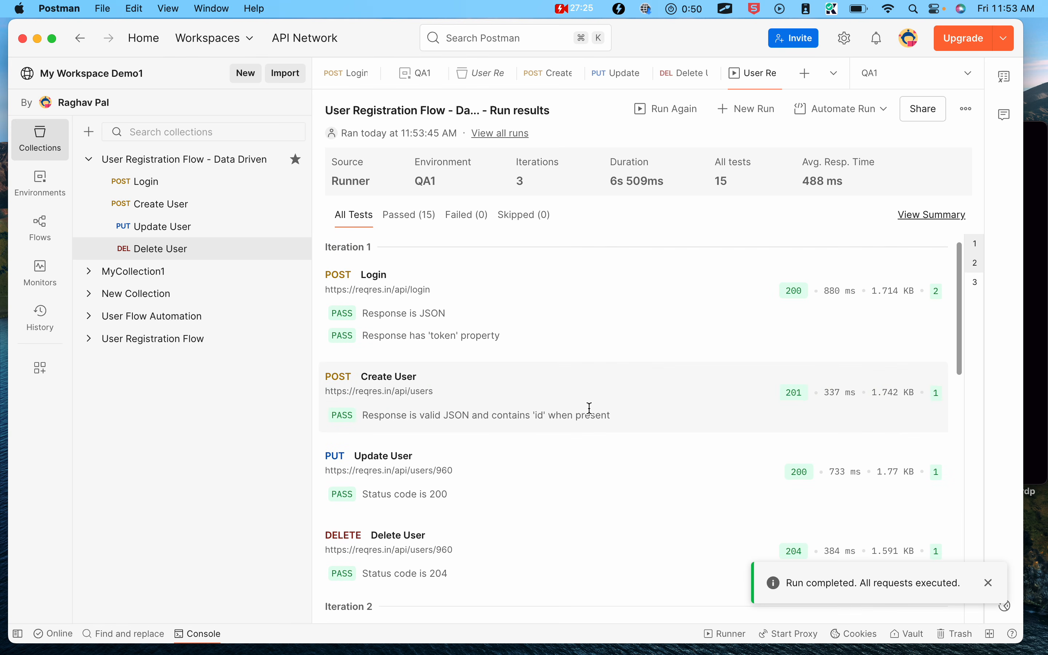
pyautogui.click(382, 417)
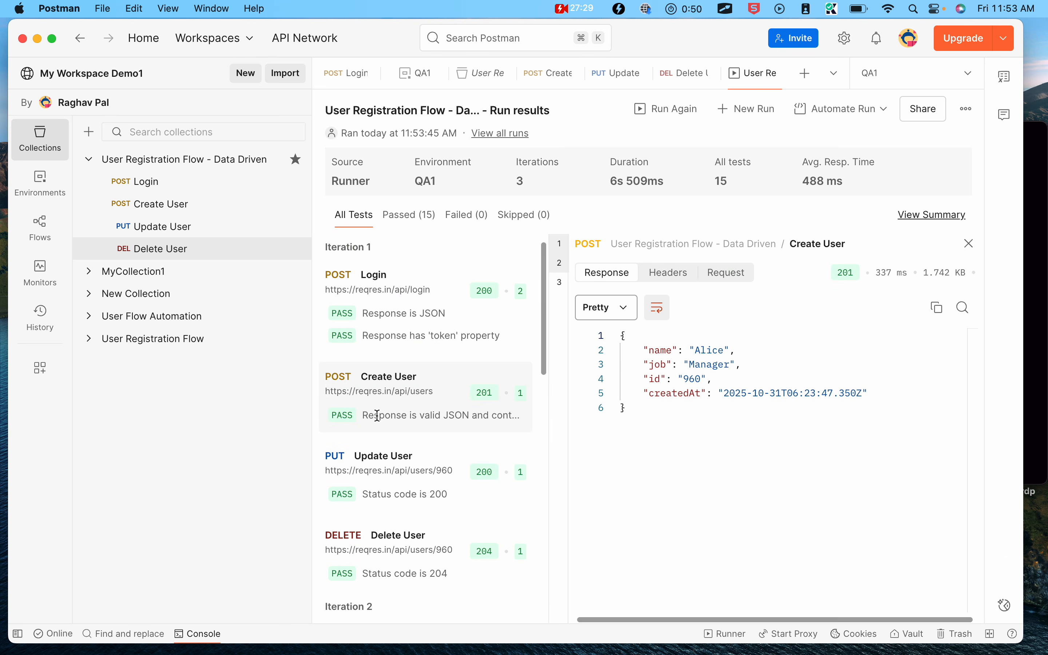
pyautogui.moveTo(756, 368); pyautogui.dragTo(638, 349)
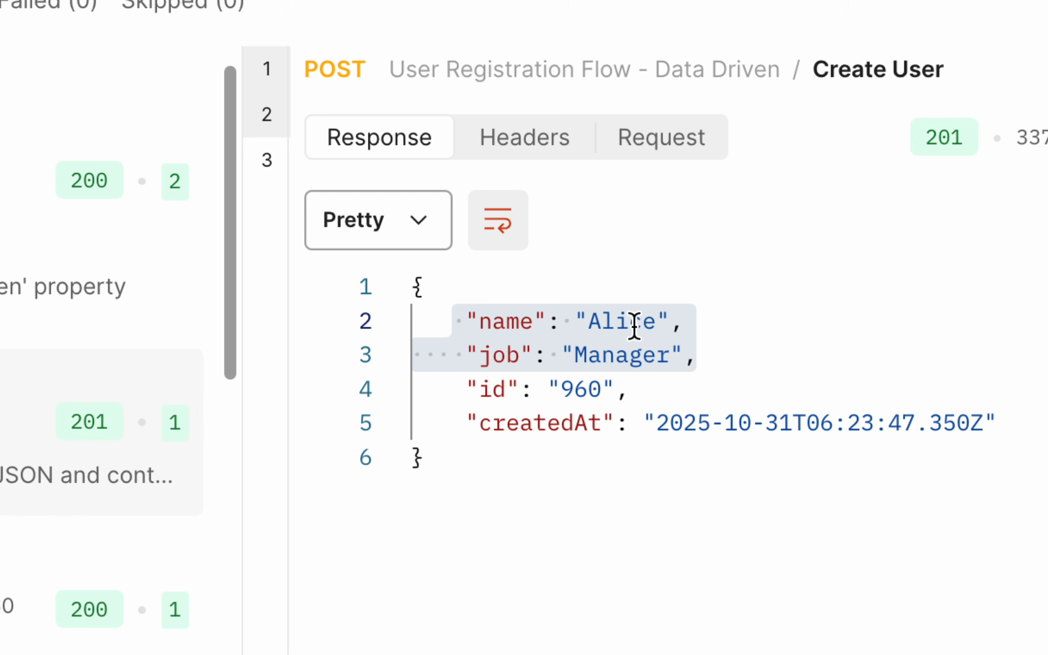
# - Inspect the name and job values in the second iteration's Create User response
pyautogui.scroll(-5, 75, 504)
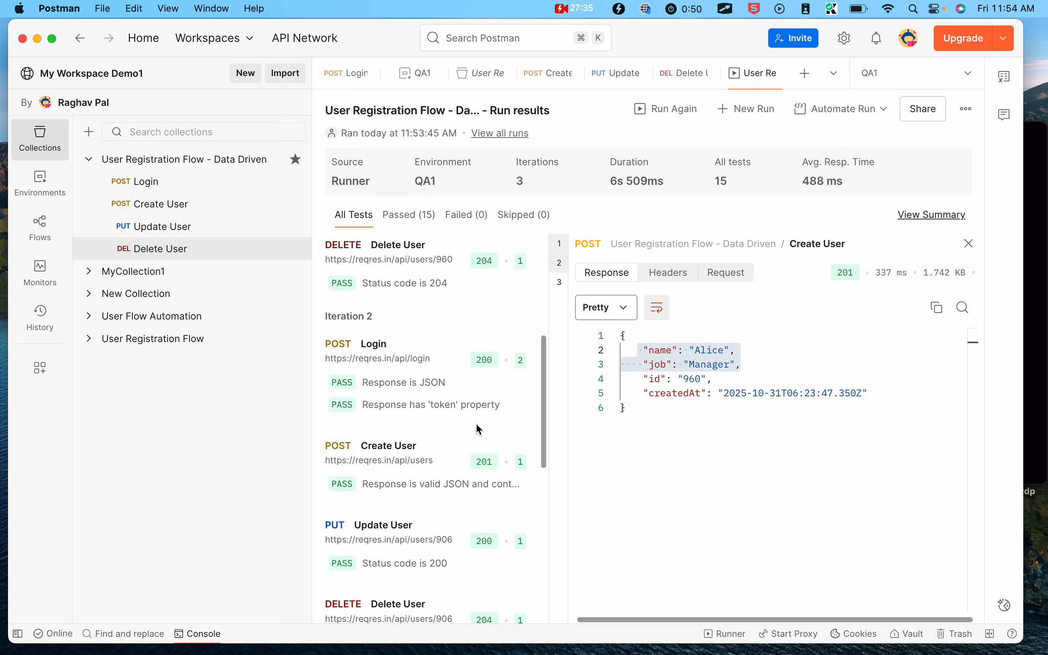
pyautogui.scroll(-2, 479, 429)
pyautogui.click(382, 446)
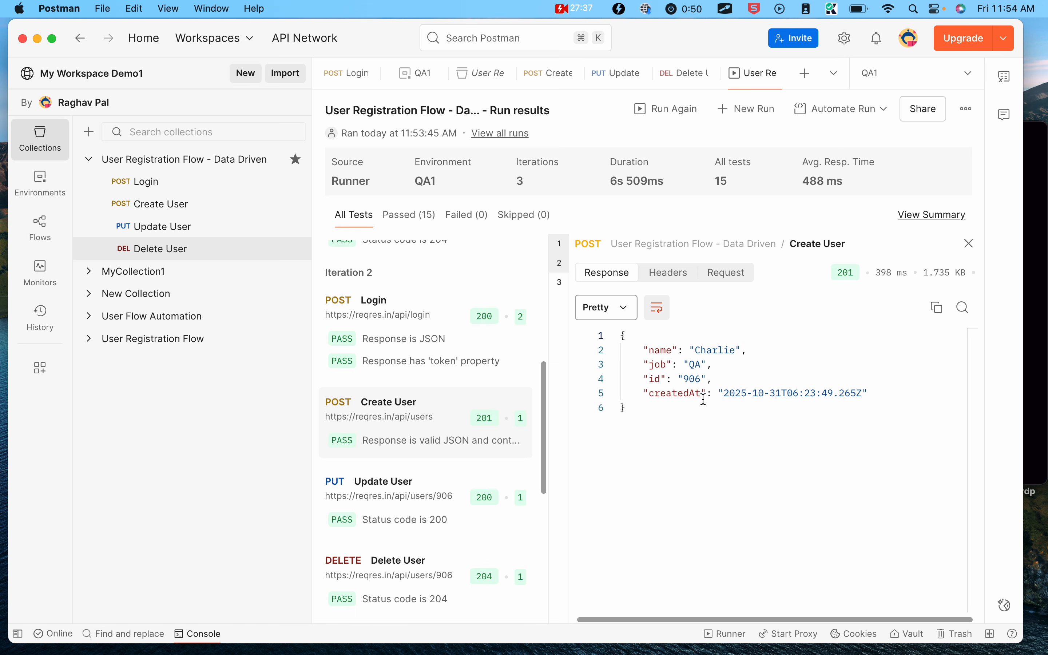
pyautogui.moveTo(718, 369); pyautogui.dragTo(644, 350)
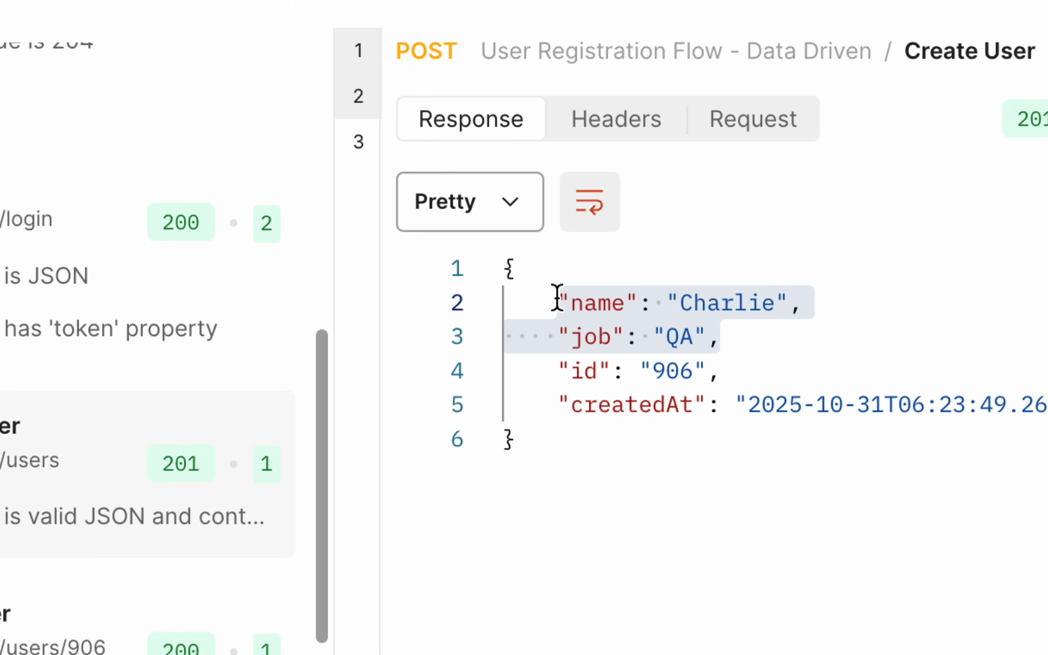
# - Inspect the name and job values in the third iteration's Create User response
pyautogui.scroll(-5, 362, 536)
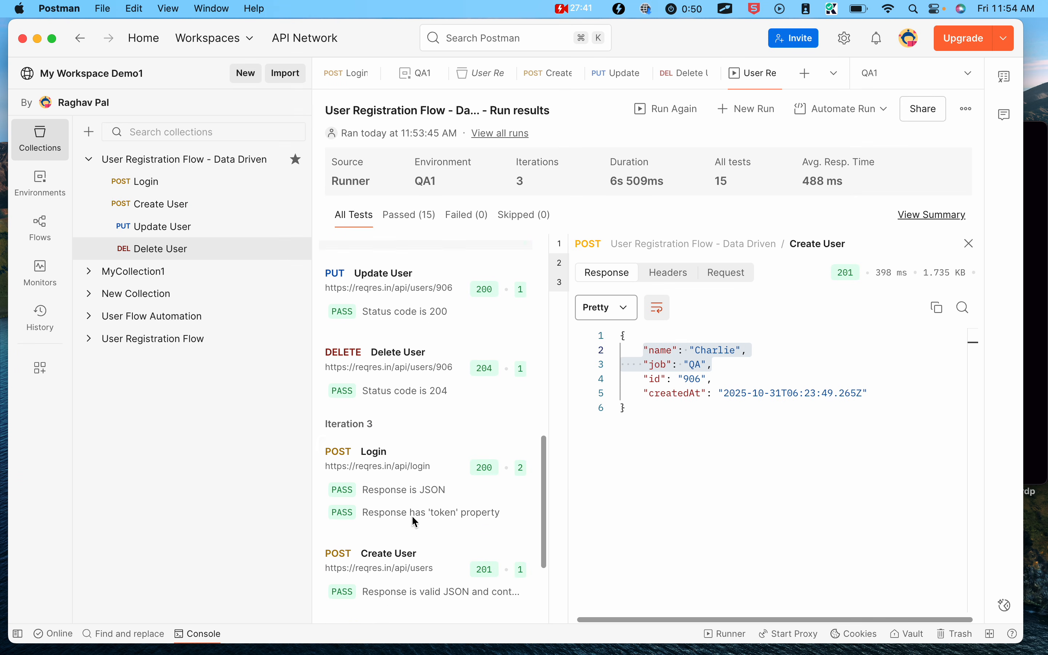
pyautogui.click(389, 581)
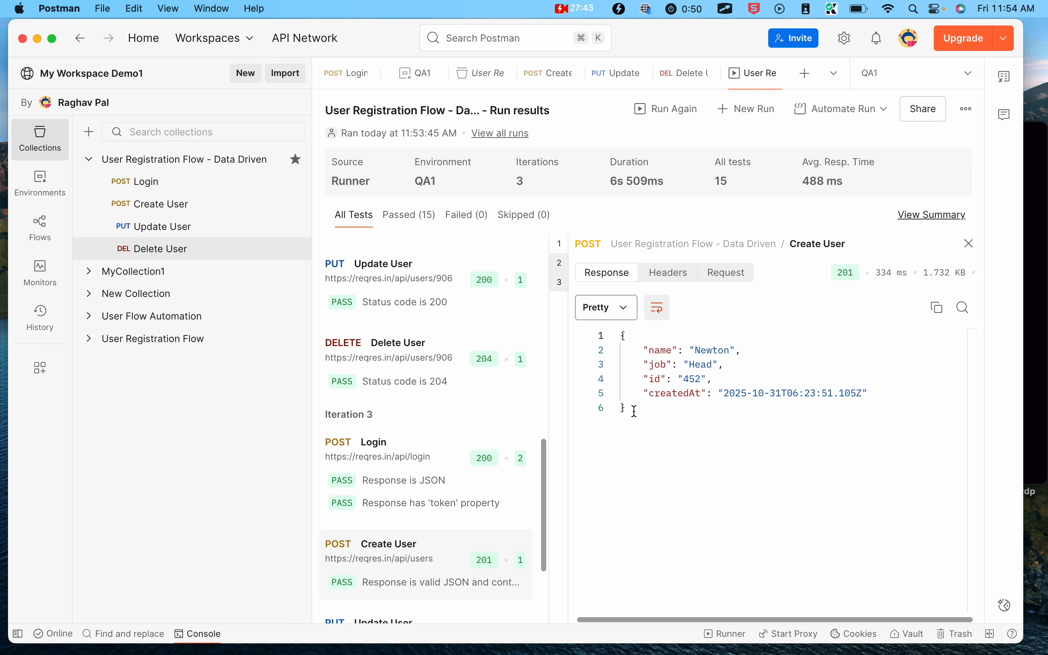
pyautogui.moveTo(744, 357); pyautogui.dragTo(609, 348)
pyautogui.moveTo(730, 365); pyautogui.dragTo(622, 347)
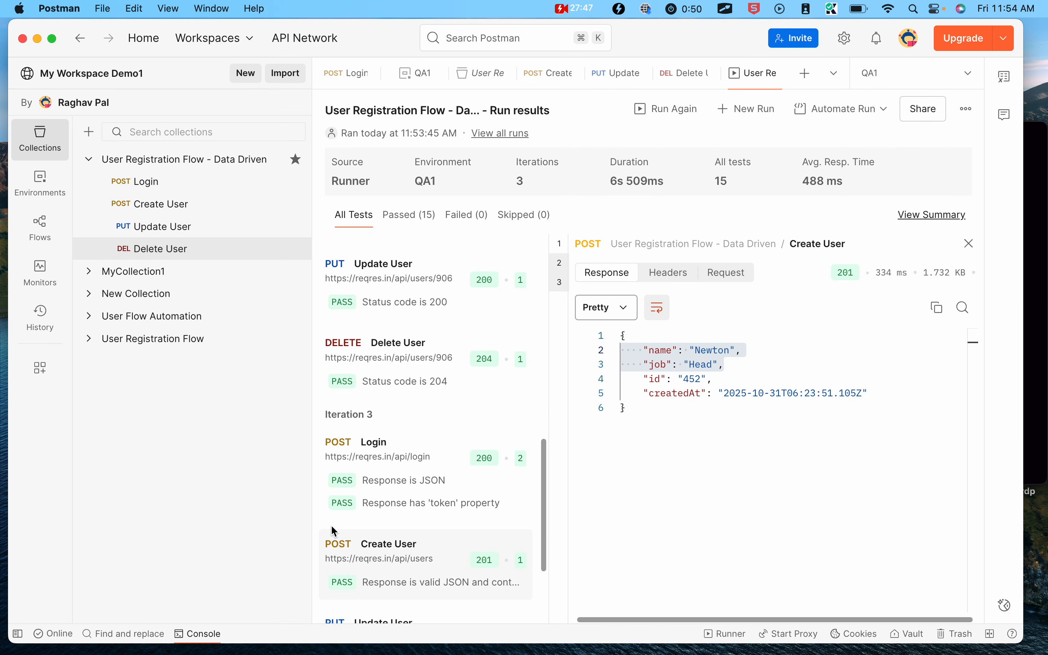
# - Review the remaining request results across the iterations and close the Create User response details
pyautogui.scroll(-5, 330, 524)
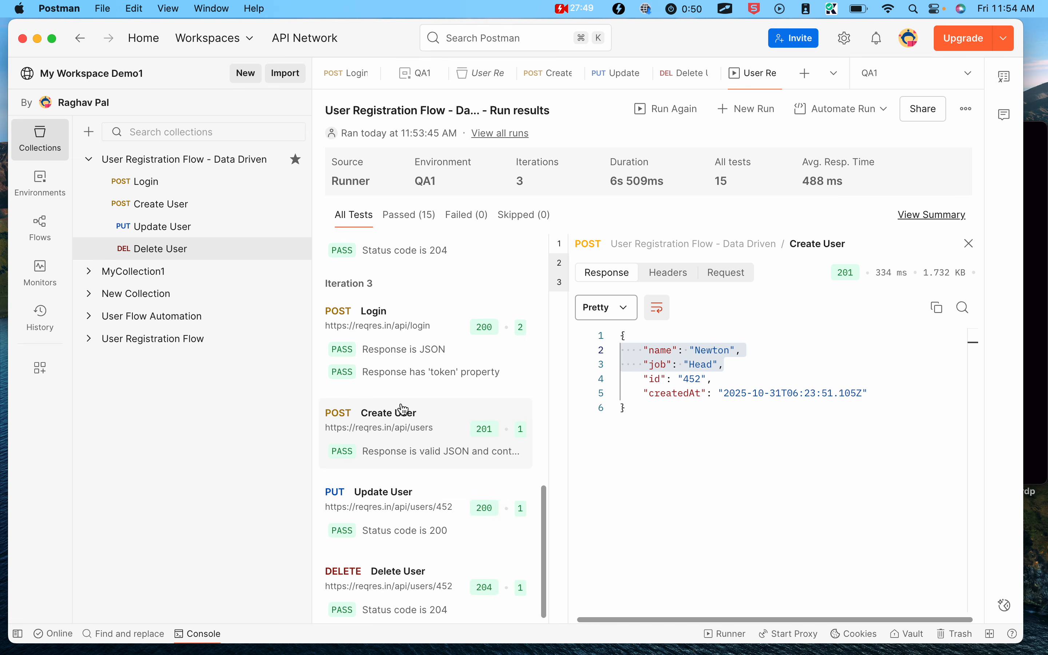
pyautogui.scroll(-1, 402, 437)
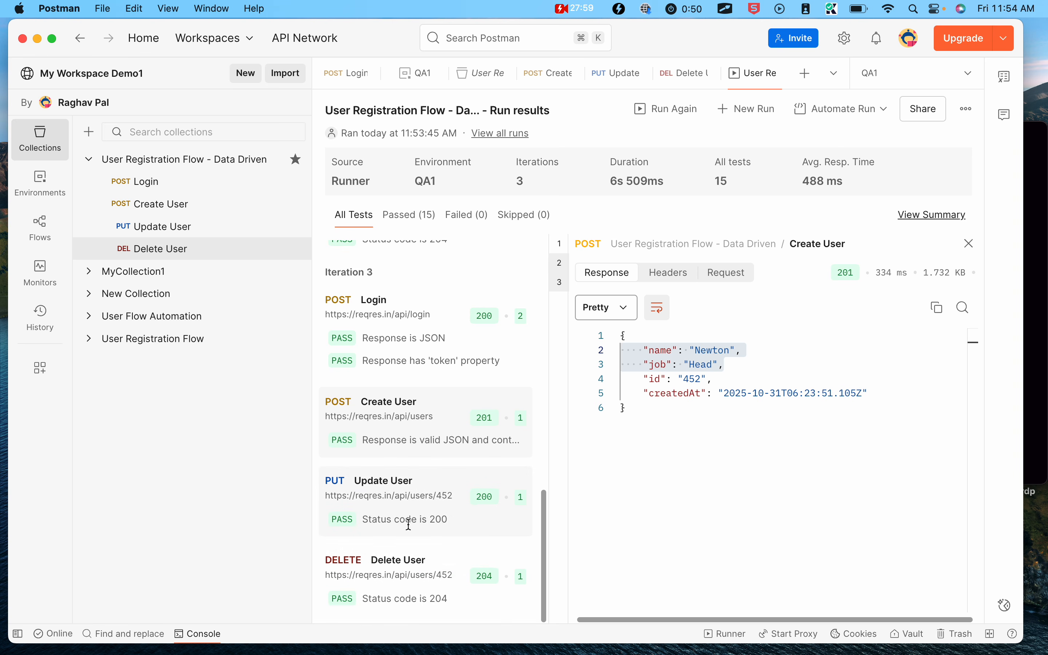
pyautogui.scroll(2, 407, 523)
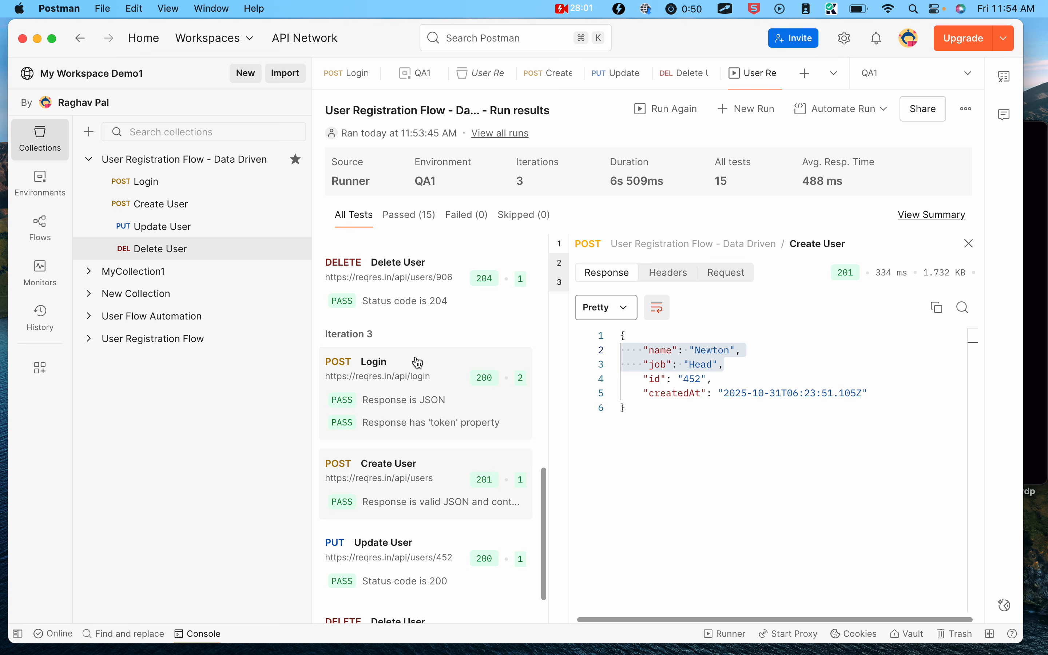
pyautogui.scroll(-2, 419, 417)
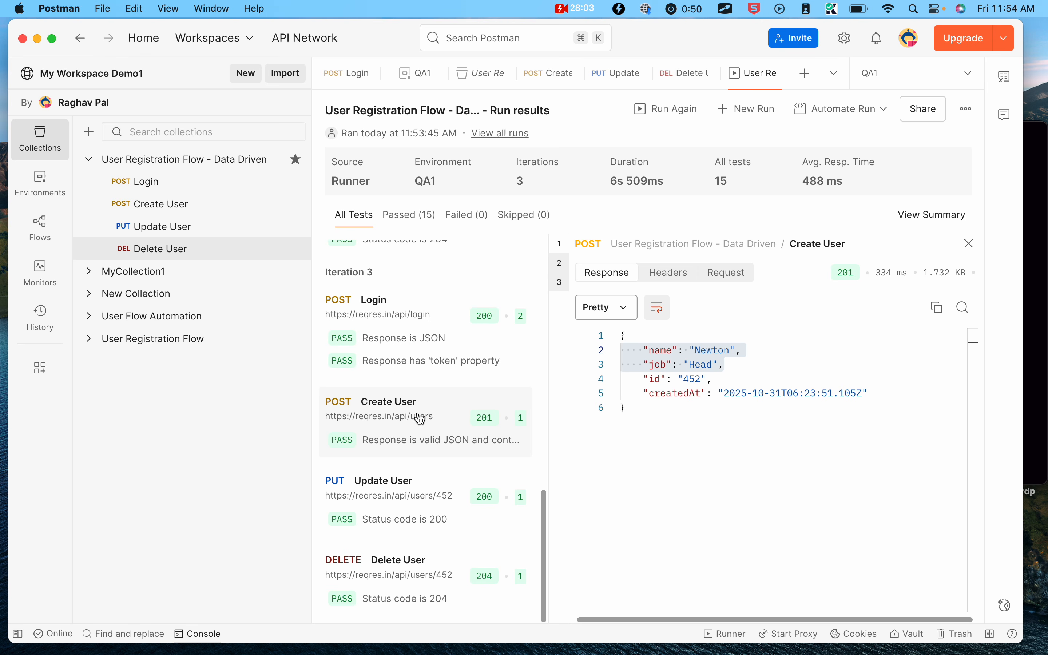
pyautogui.scroll(10, 419, 418)
pyautogui.scroll(4, 418, 413)
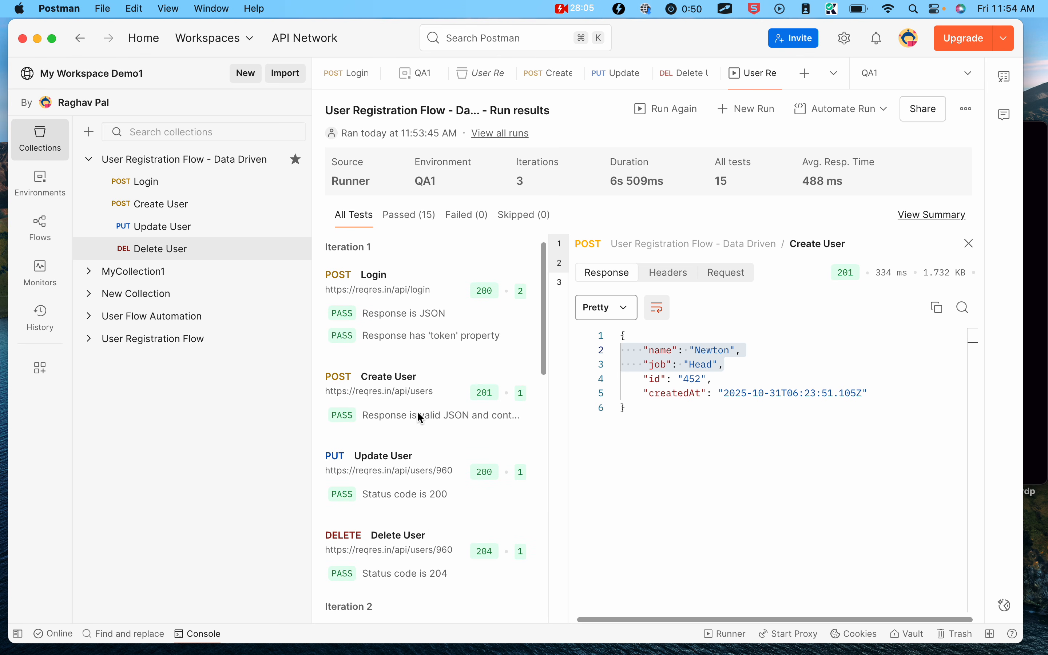
pyautogui.click(967, 243)
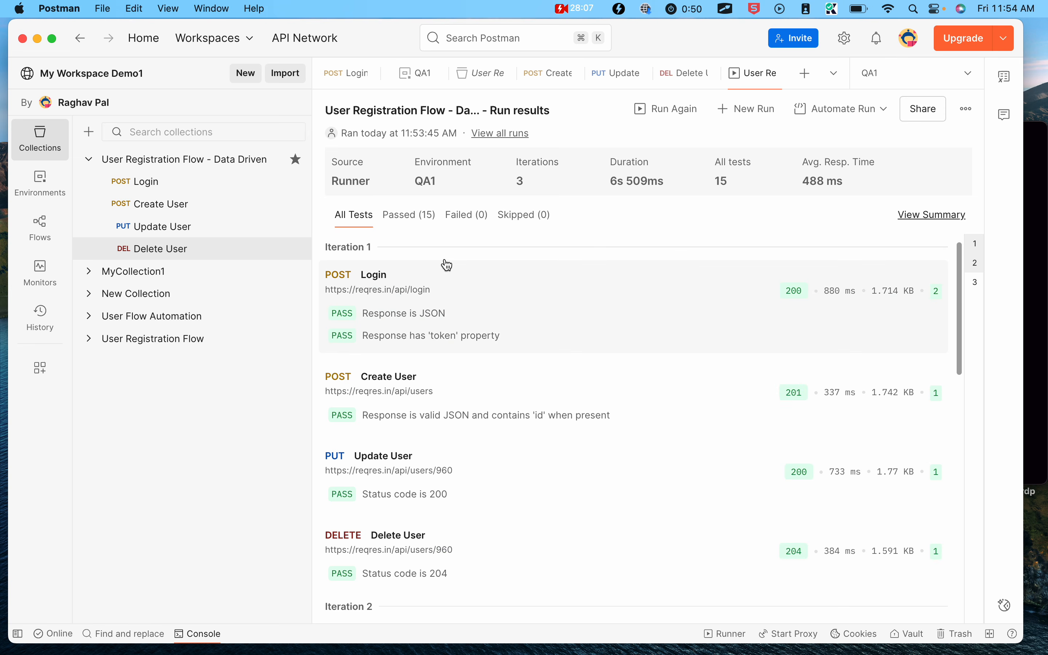
# - Check the run's passed, failed and skipped test lists, and return to the list of all tests
pyautogui.click(410, 221)
pyautogui.click(465, 221)
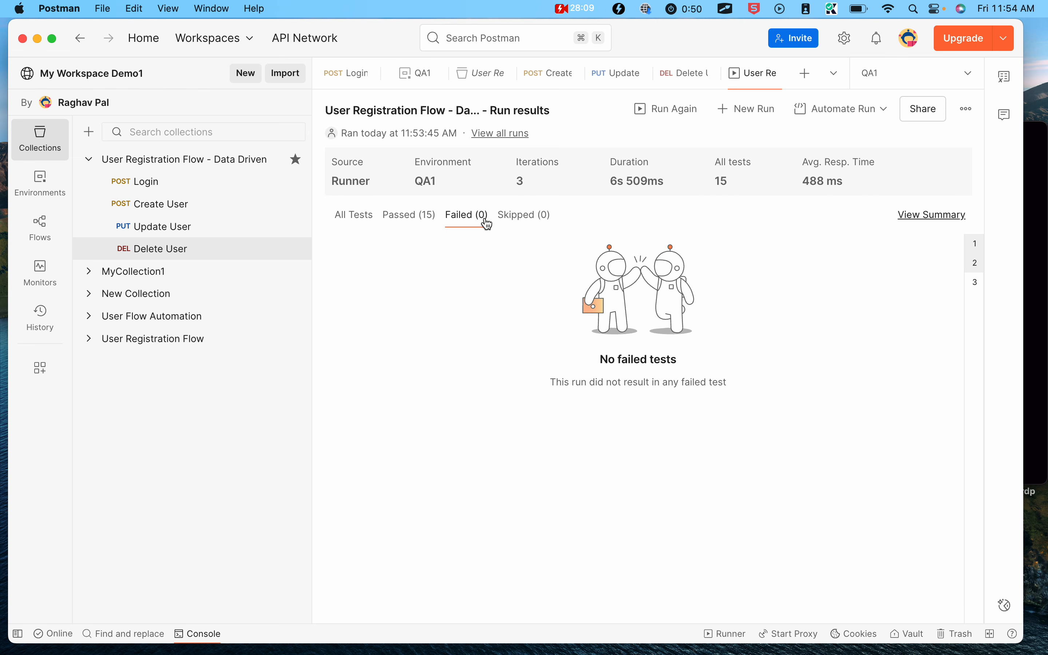
pyautogui.click(528, 224)
pyautogui.click(347, 221)
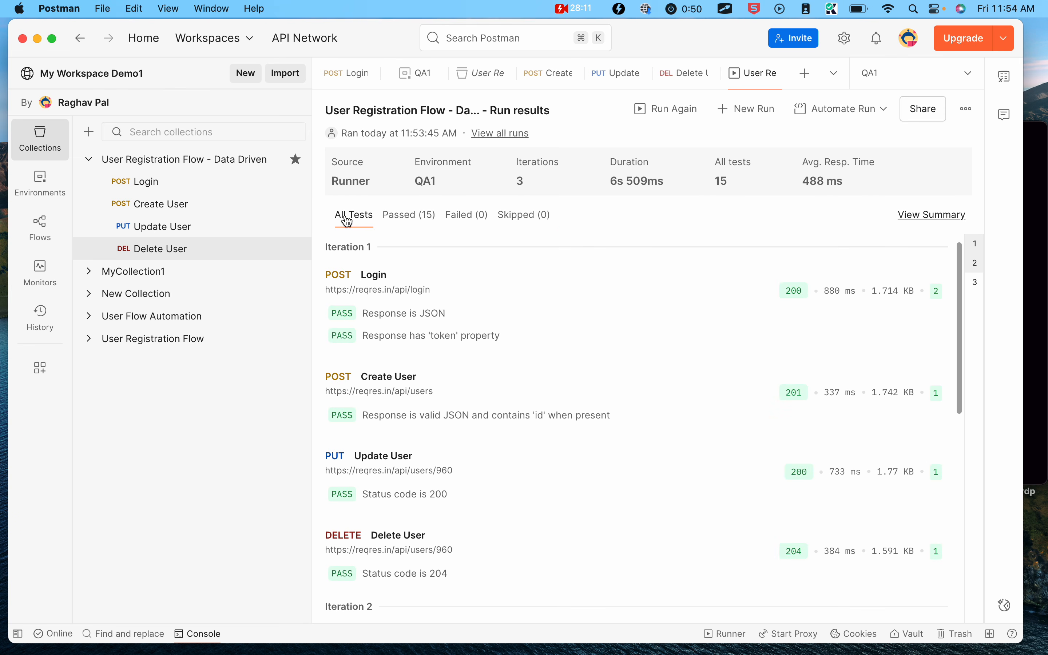
pyautogui.hotkey('ctrl', 'a')
pyautogui.moveTo(325, 139); pyautogui.dragTo(881, 202)
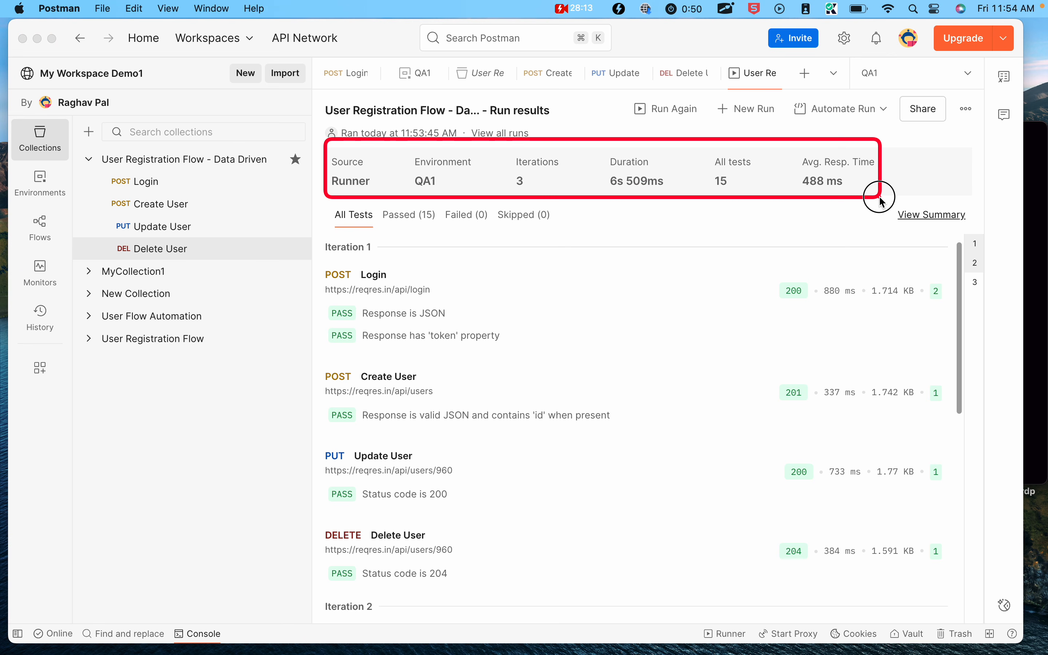
pyautogui.press('Escape')
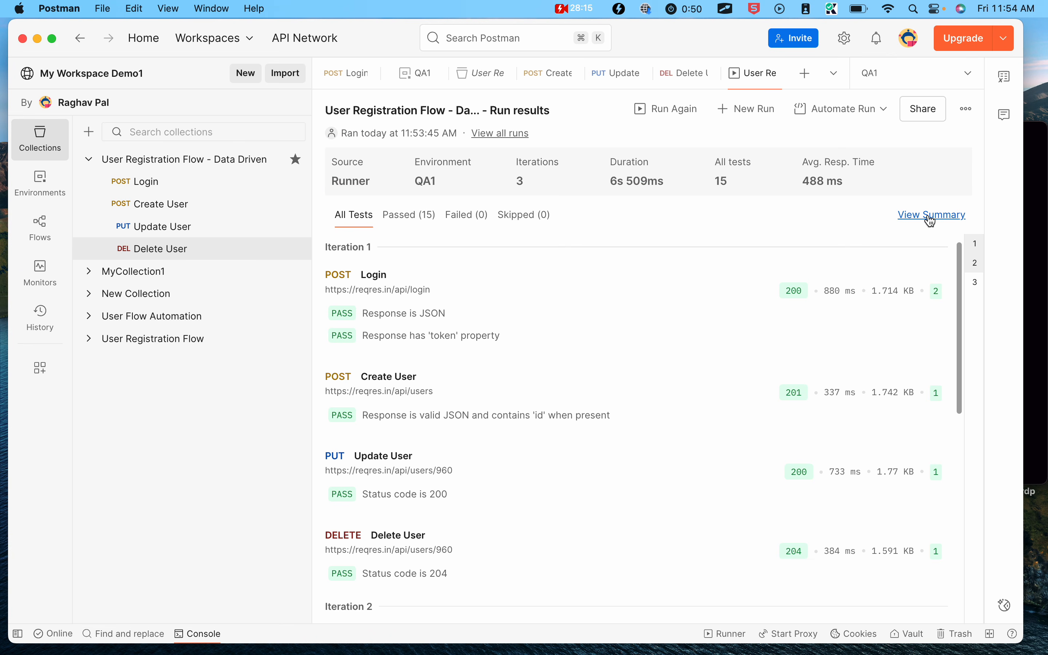
# - Examine the run summary with the tests of Login, Create User, Update User and Delete User expanded
pyautogui.click(930, 216)
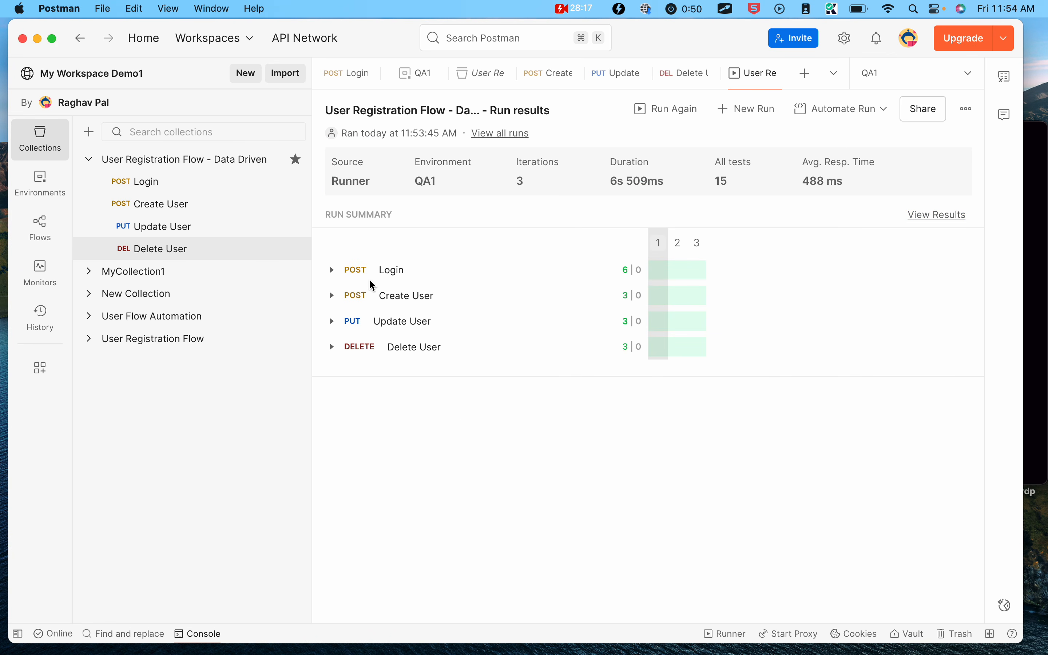
pyautogui.click(332, 271)
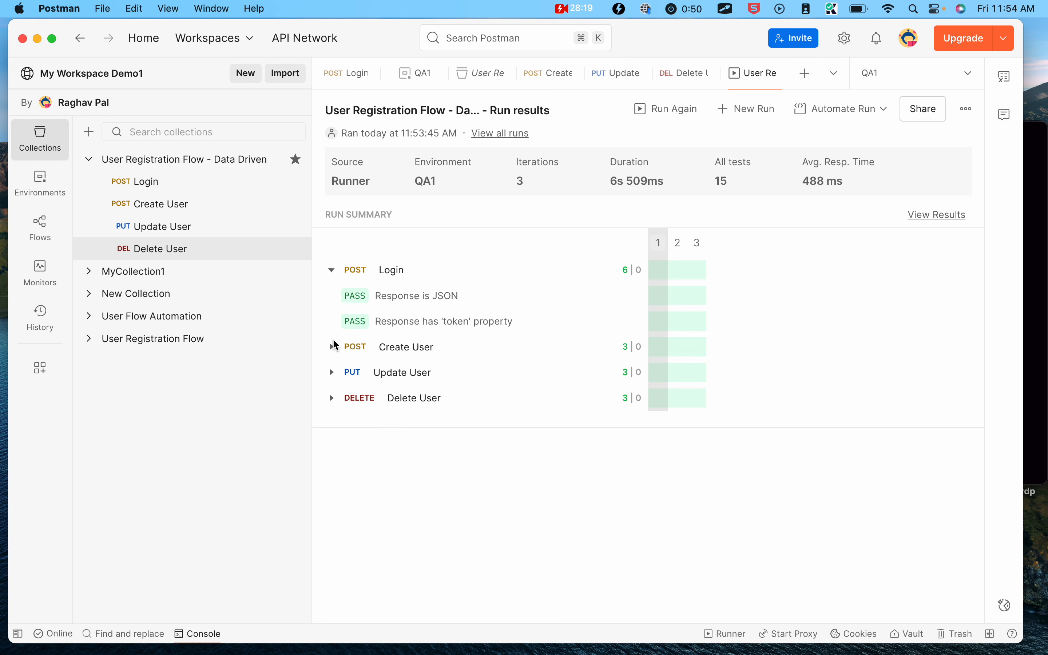
pyautogui.click(332, 346)
pyautogui.click(332, 397)
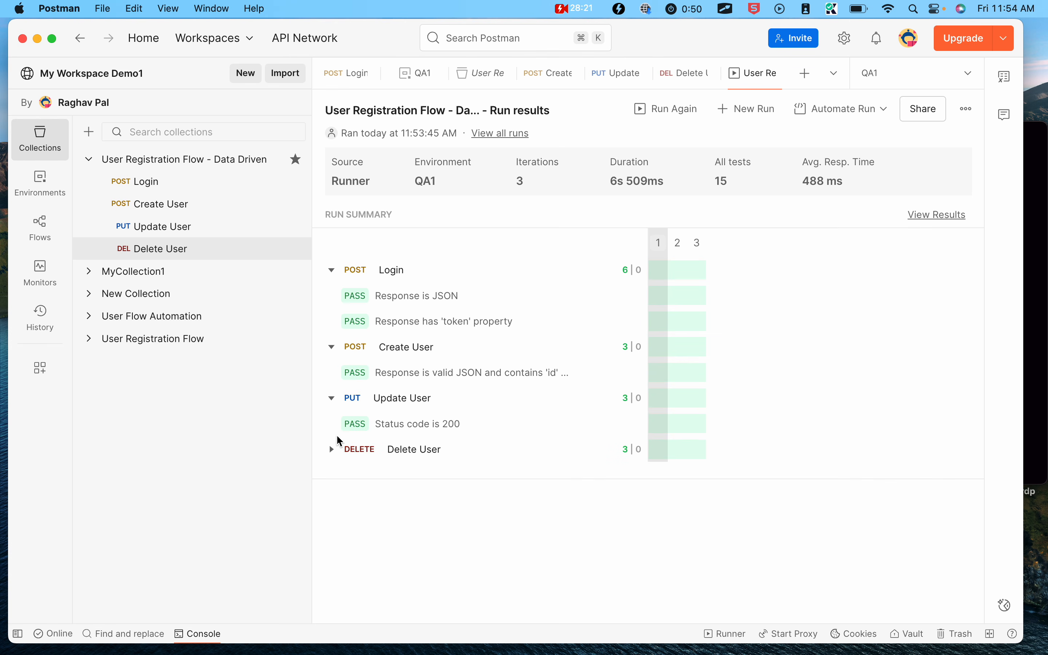
pyautogui.click(332, 450)
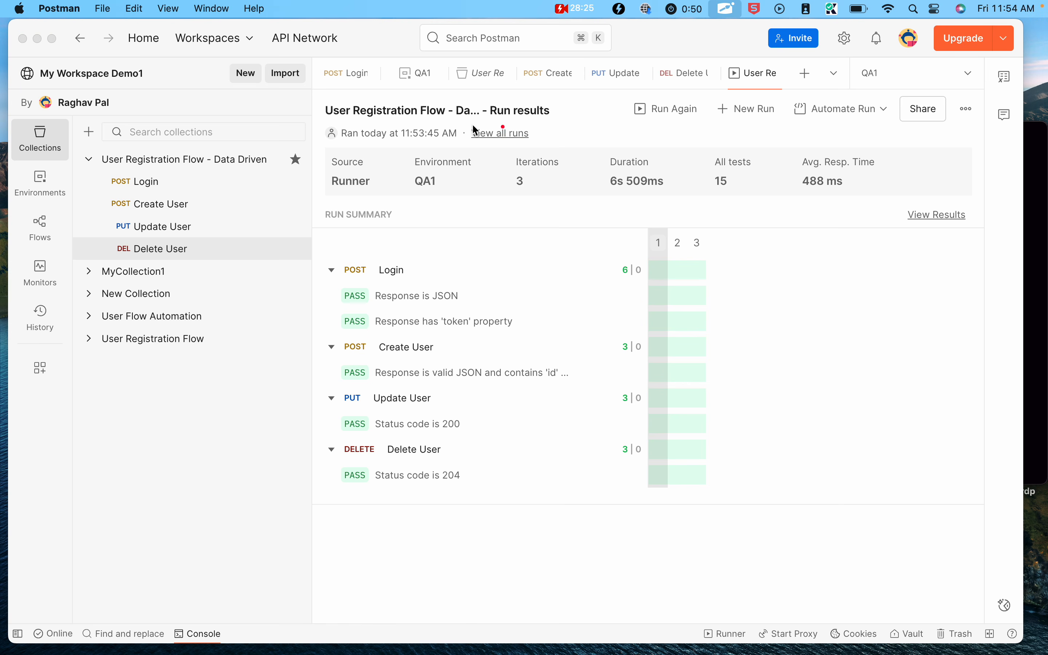
# - View all runs of the User Registration Flow - Data Driven collection and reopen the report of the latest run
pyautogui.click(504, 136)
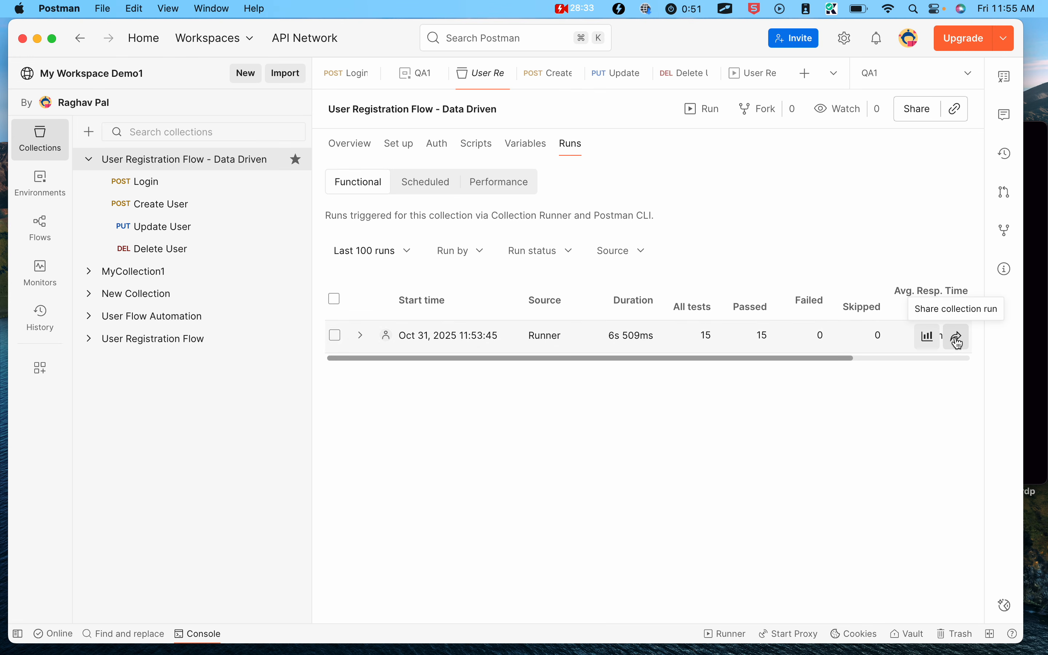
pyautogui.click(930, 337)
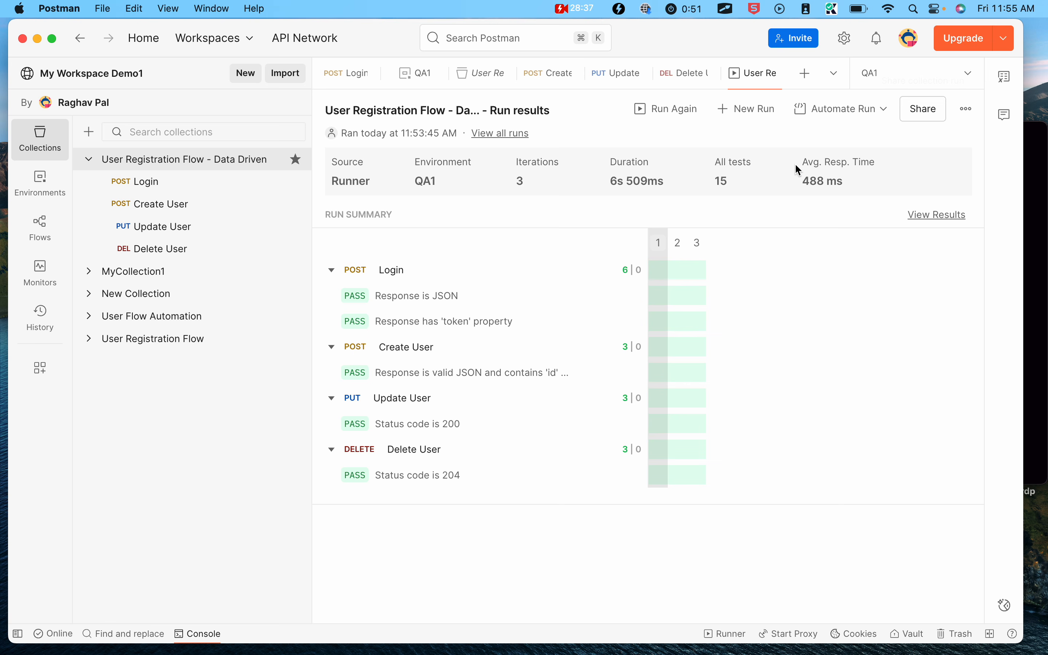
pyautogui.click(966, 109)
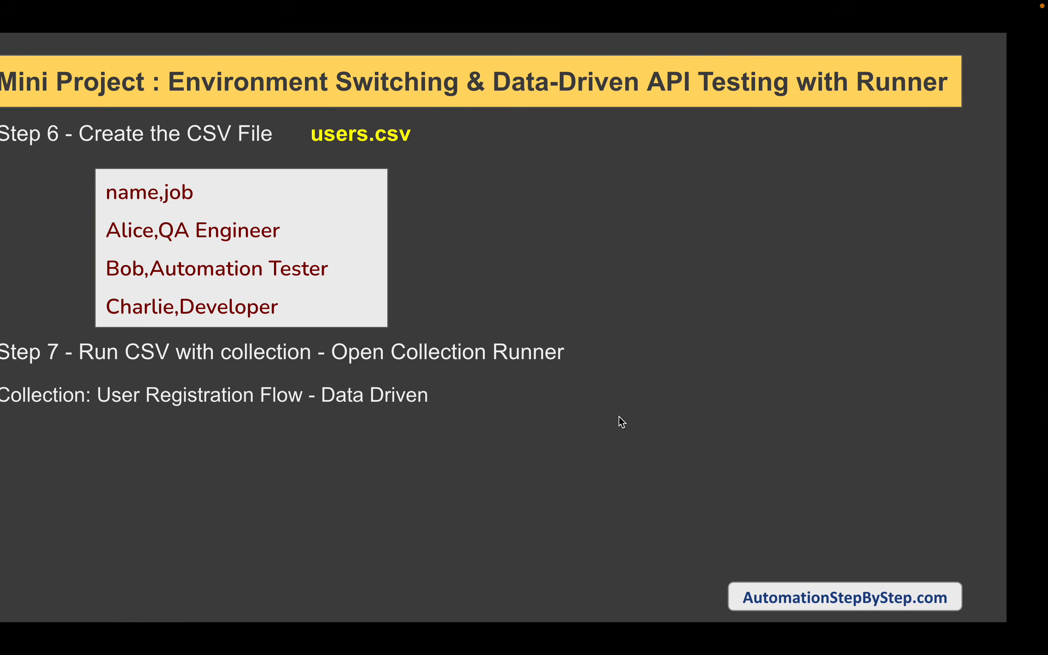
pyautogui.click(619, 419)
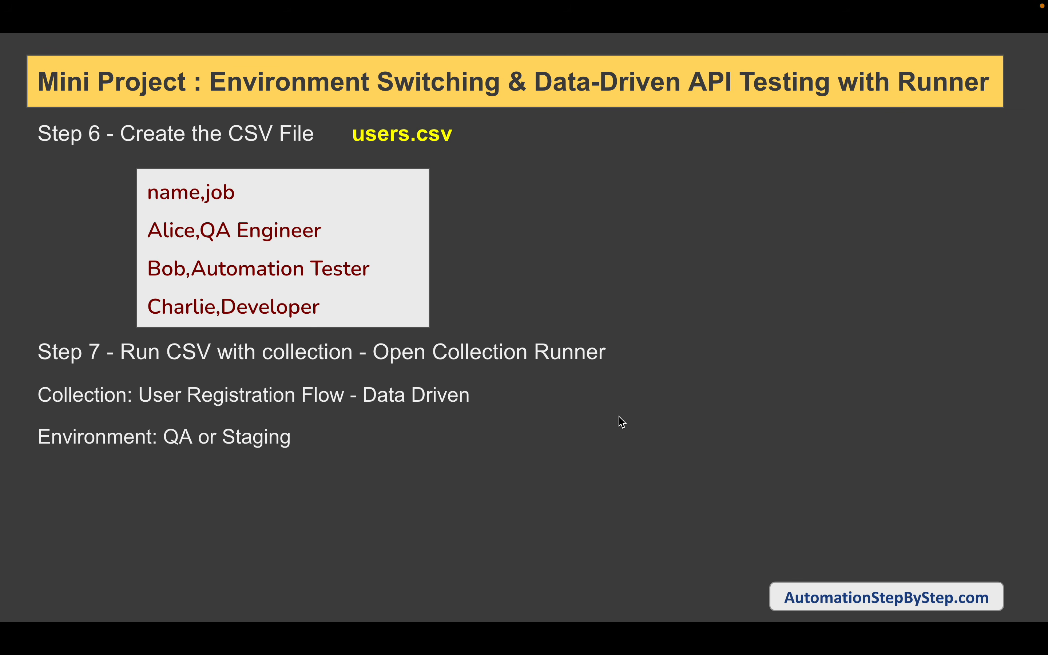
pyautogui.click(620, 419)
pyautogui.click(622, 422)
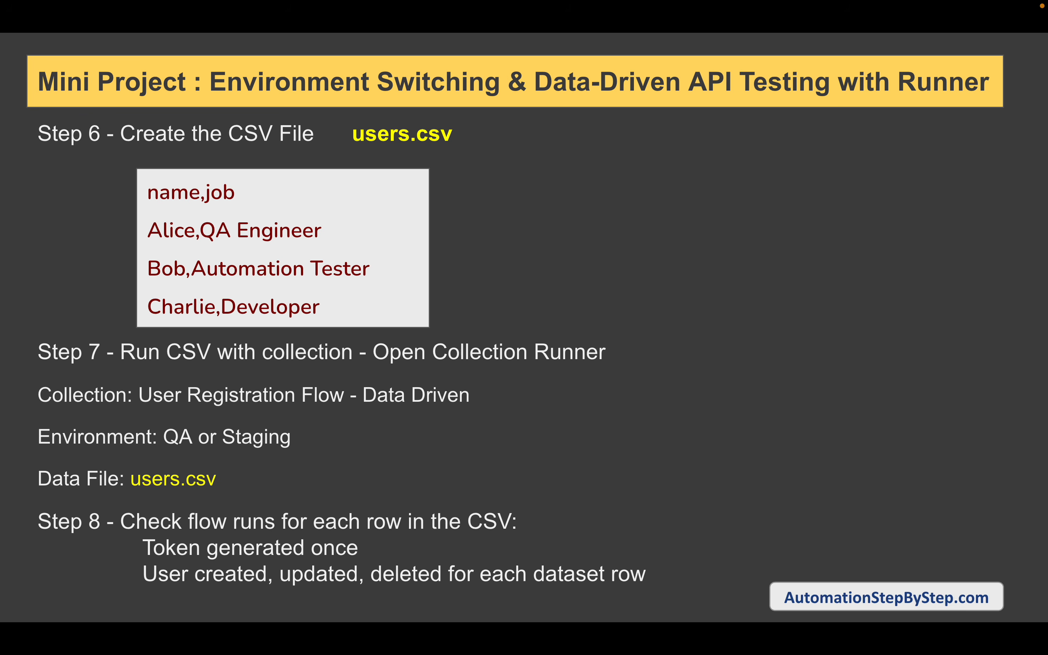
pyautogui.press('Right')
pyautogui.press('Right')
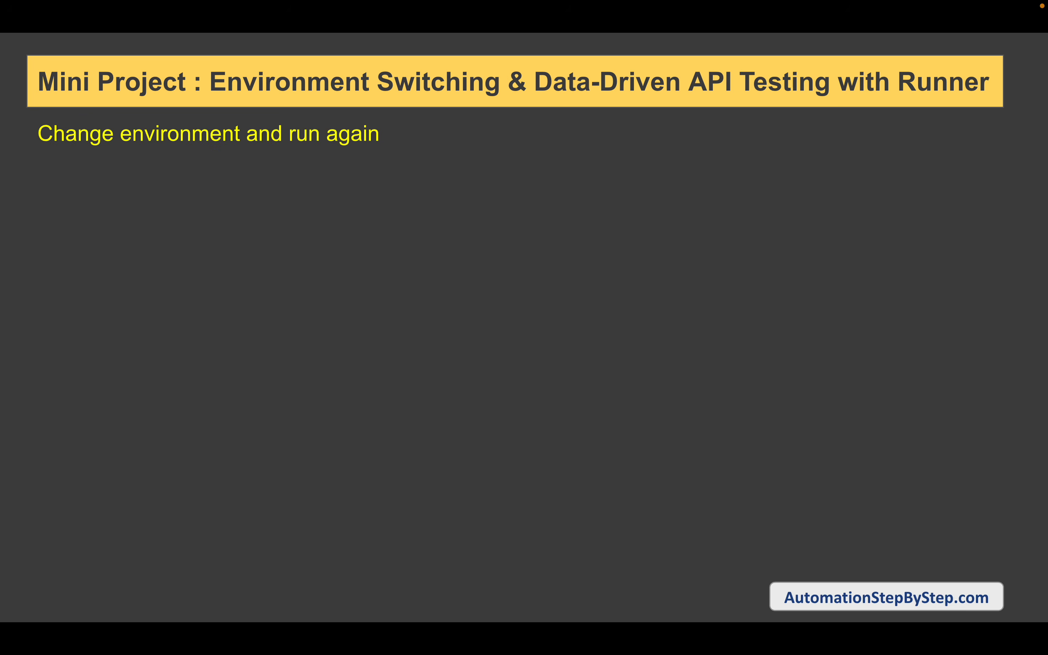
pyautogui.hotkey('ctrl', 'Right')
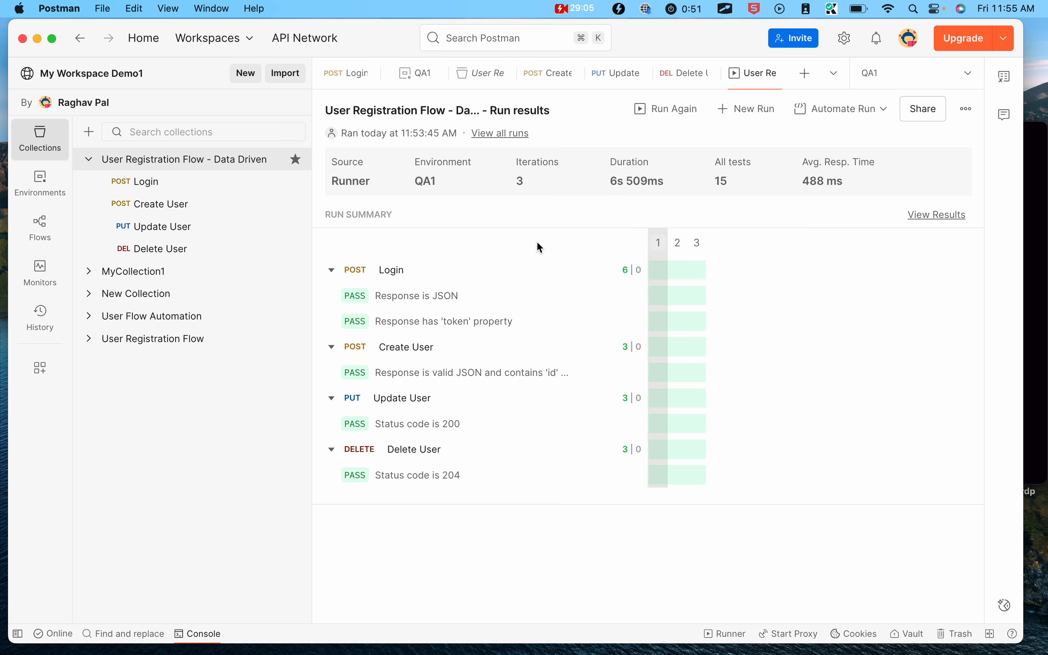
# - In the Login request's pre-request script, add the line console.log("current env is : ", pm.environment.getActive());
pyautogui.click(878, 77)
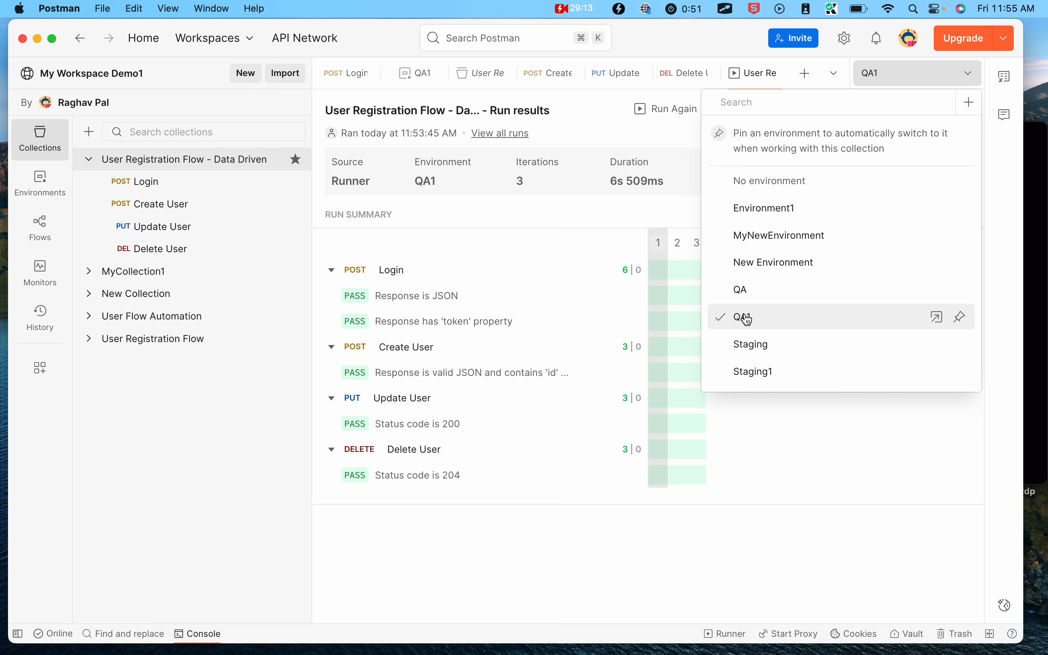
pyautogui.click(148, 184)
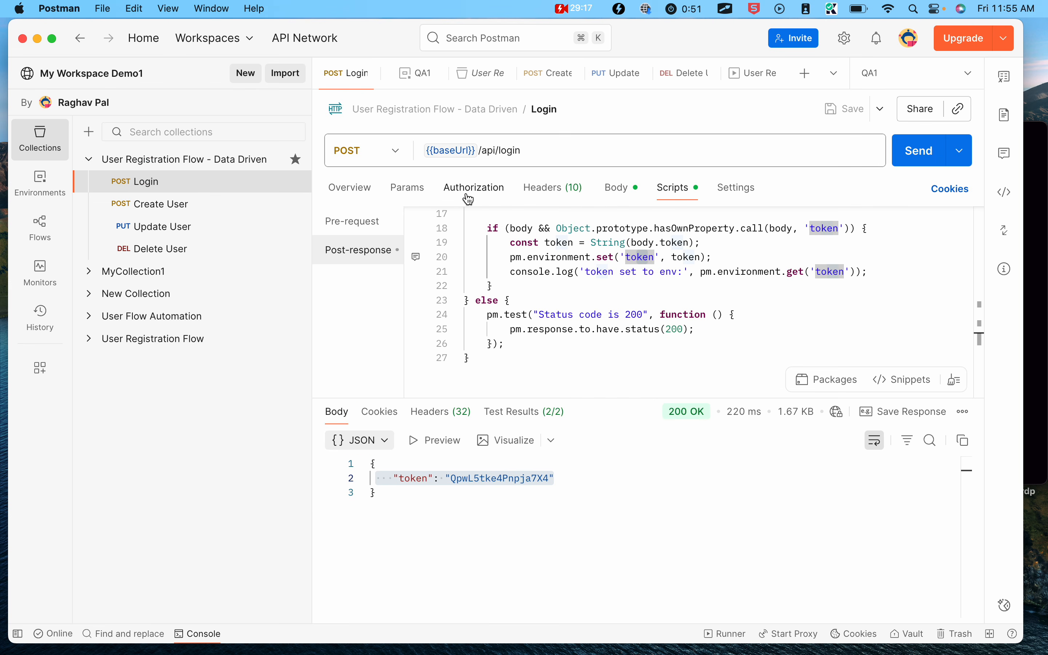
pyautogui.click(339, 230)
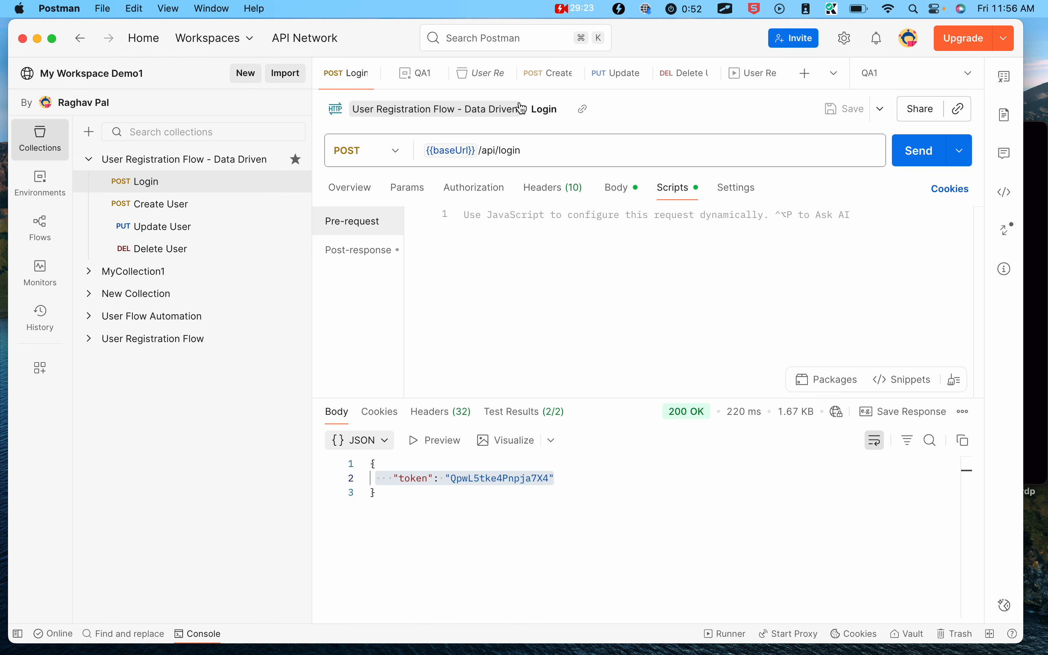
pyautogui.click(506, 223)
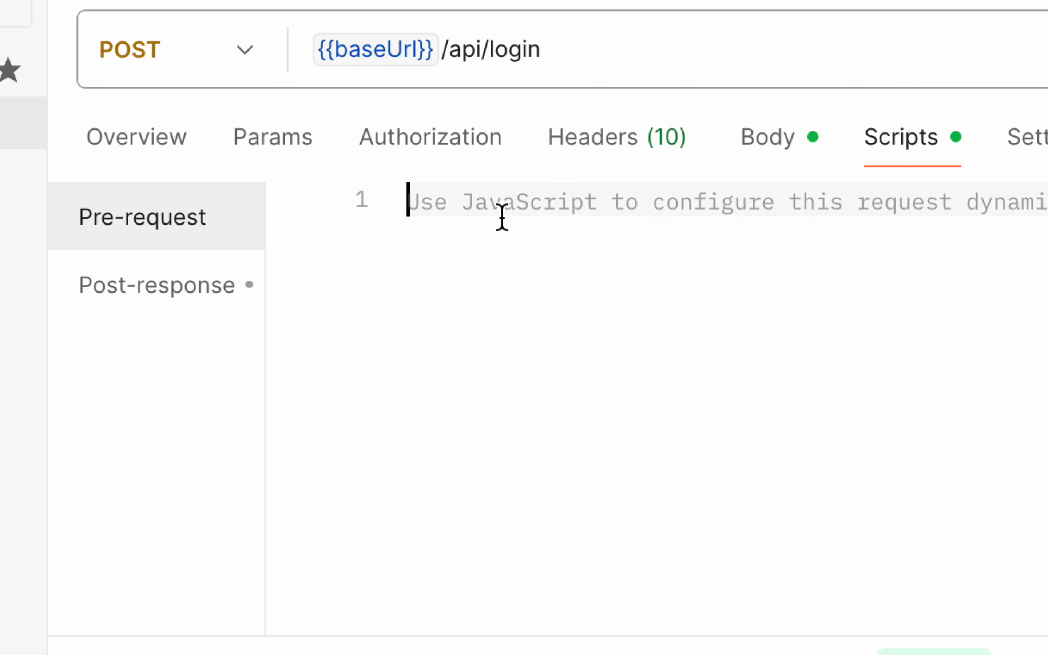
pyautogui.write('console.log')
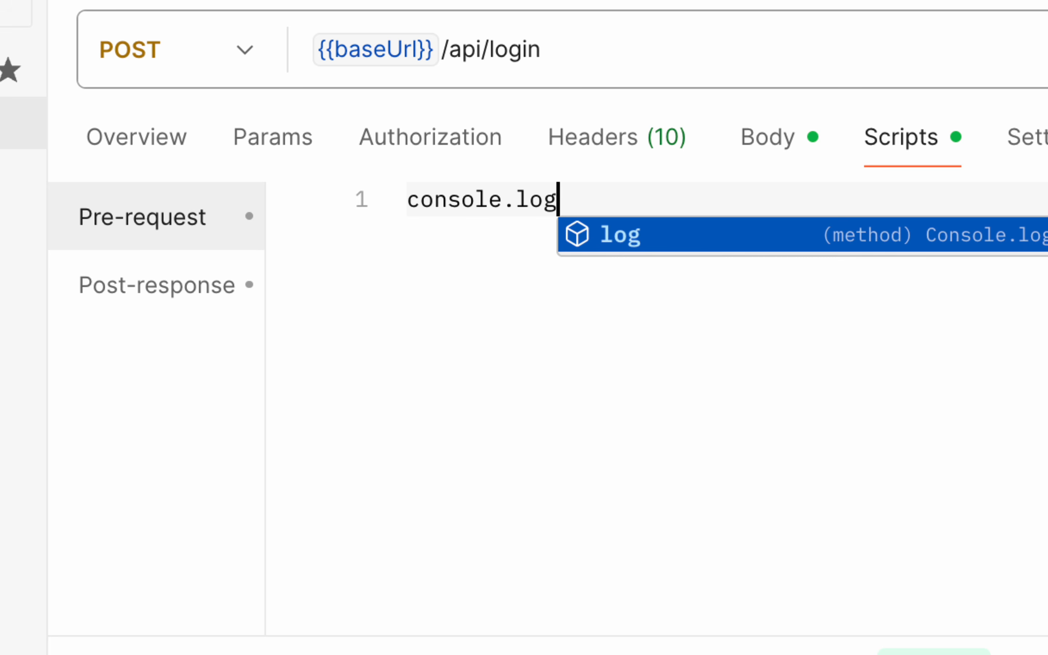
pyautogui.write('("current ')
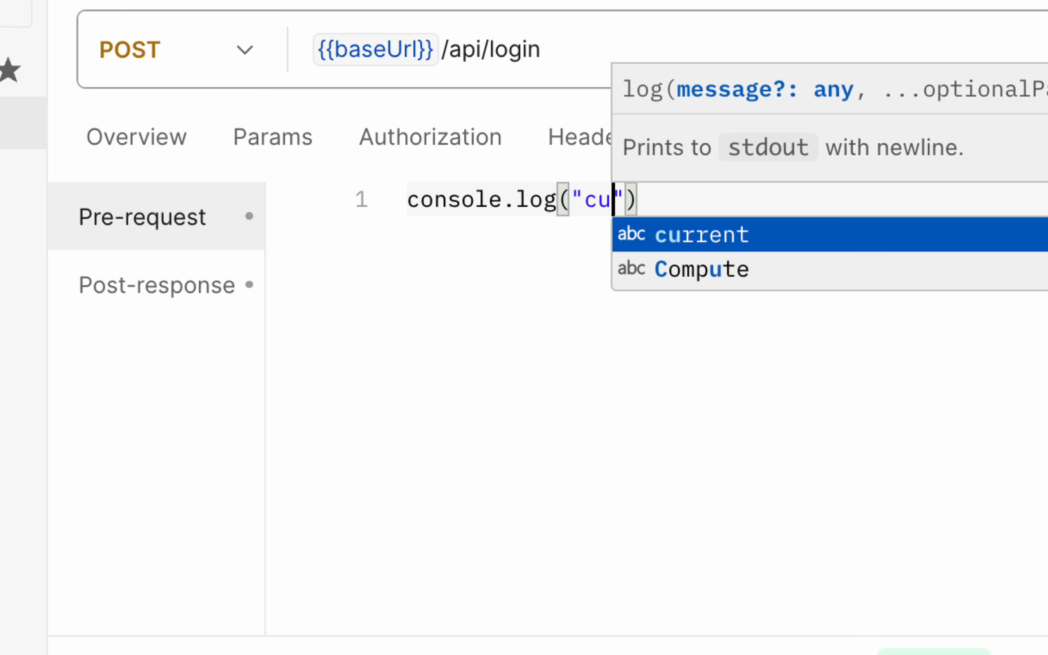
pyautogui.write('env is : ')
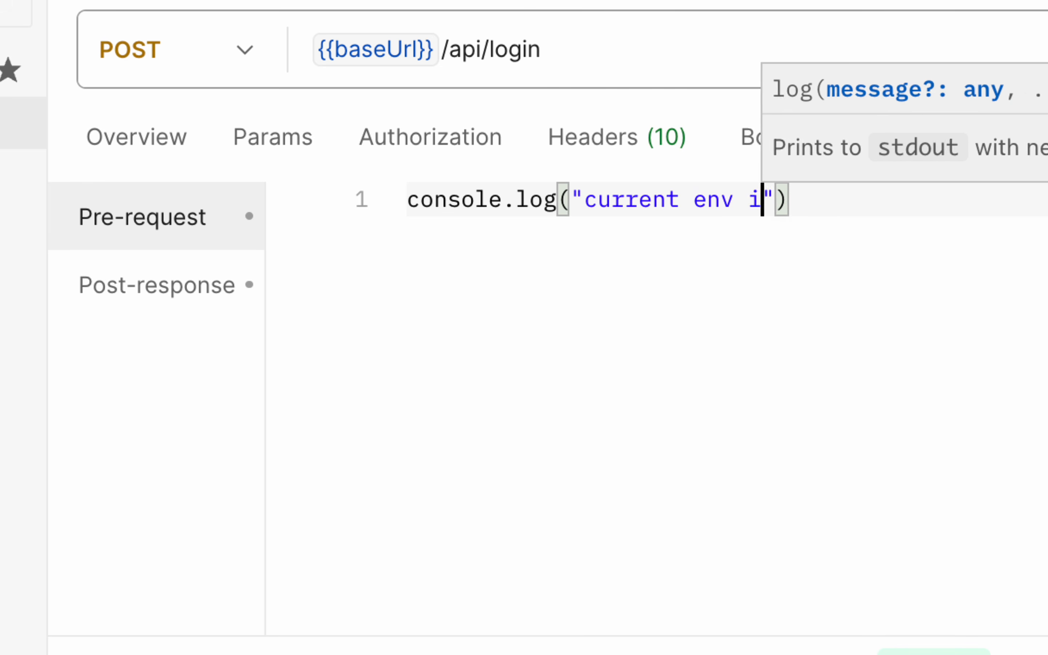
pyautogui.write('",')
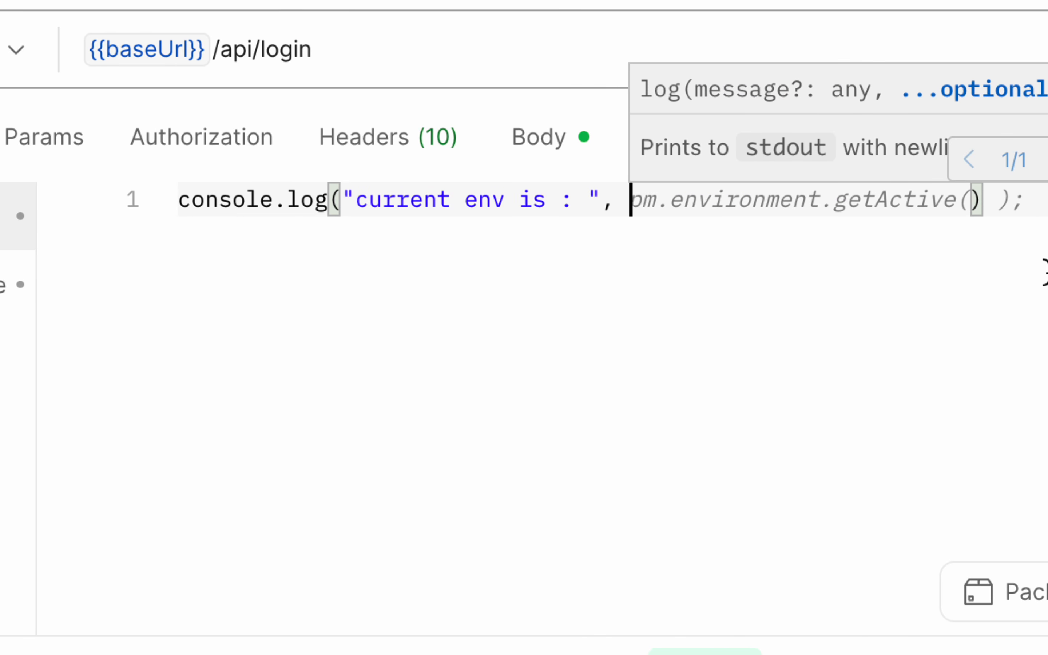
pyautogui.press('Tab')
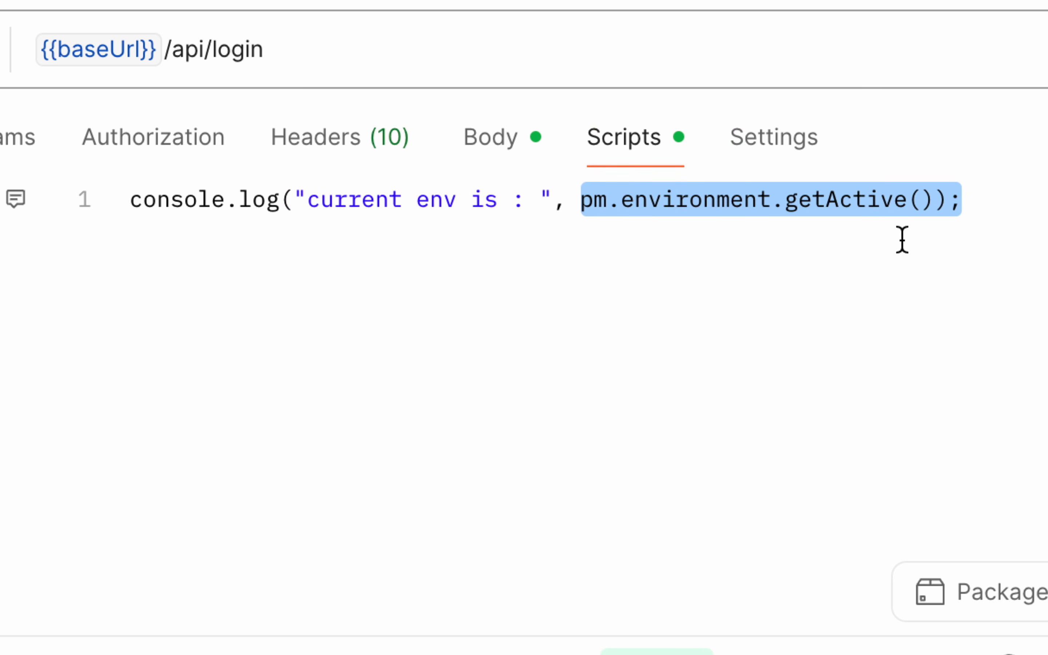
pyautogui.press('Return')
pyautogui.hotkey('ctrl', 'z')
pyautogui.click(965, 199)
pyautogui.moveTo(965, 199); pyautogui.dragTo(35, 199)
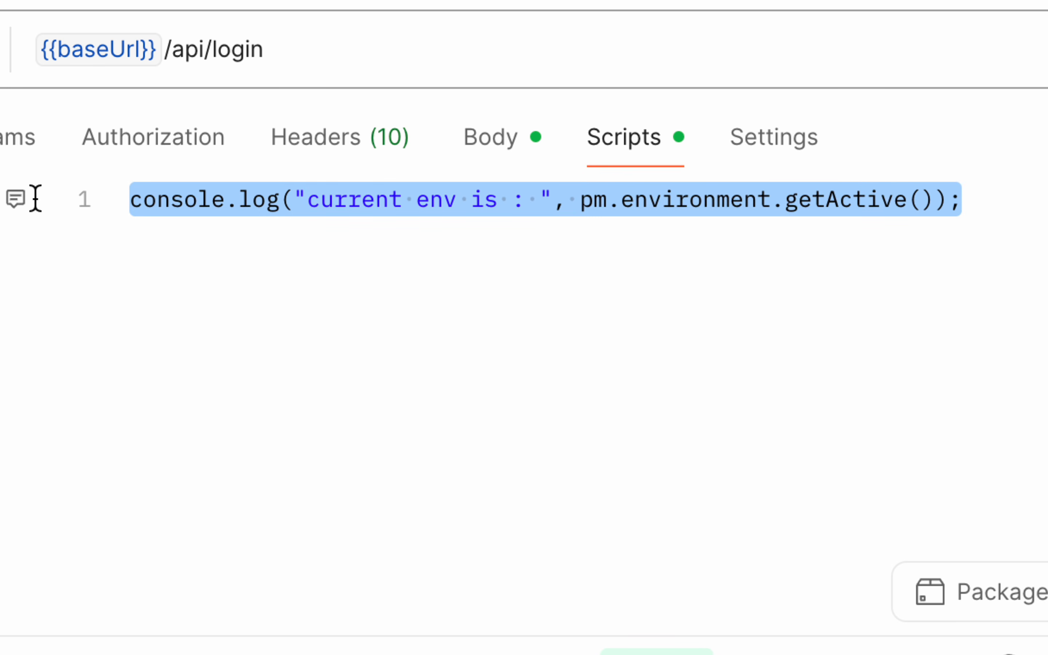
pyautogui.click(970, 200)
pyautogui.press('Return')
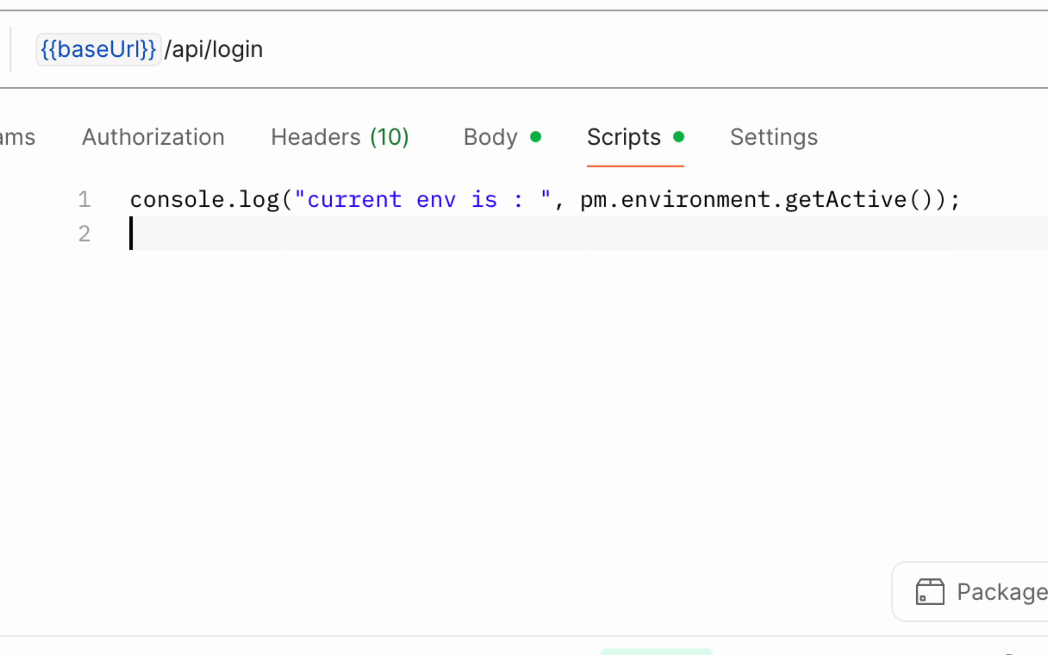
pyautogui.moveTo(580, 248)
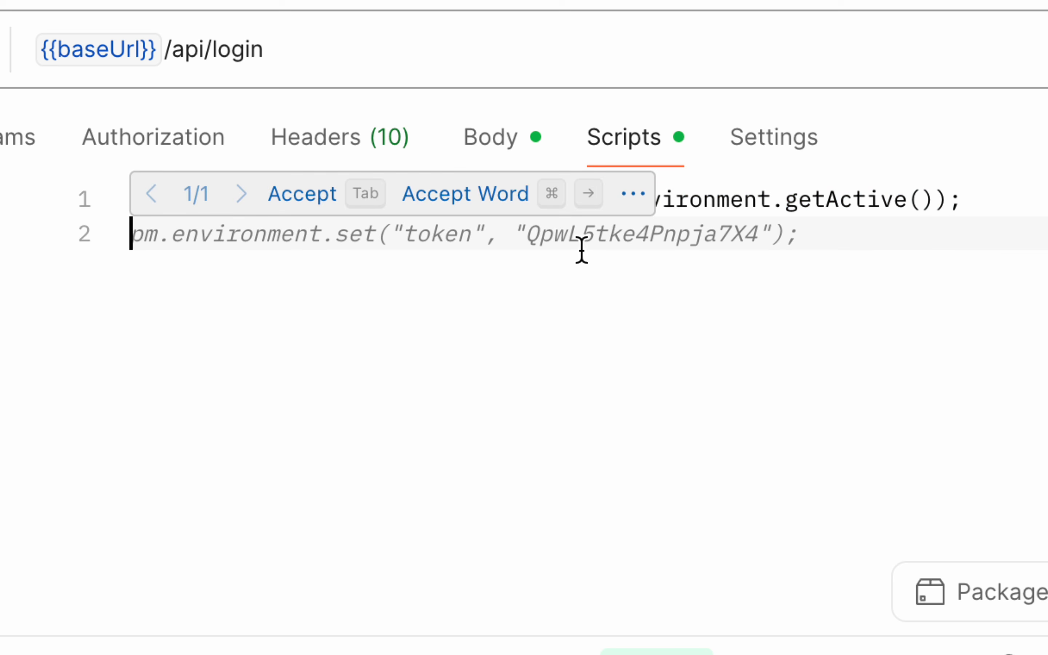
pyautogui.write('p')
pyautogui.press('BackSpace')
pyautogui.press('BackSpace')
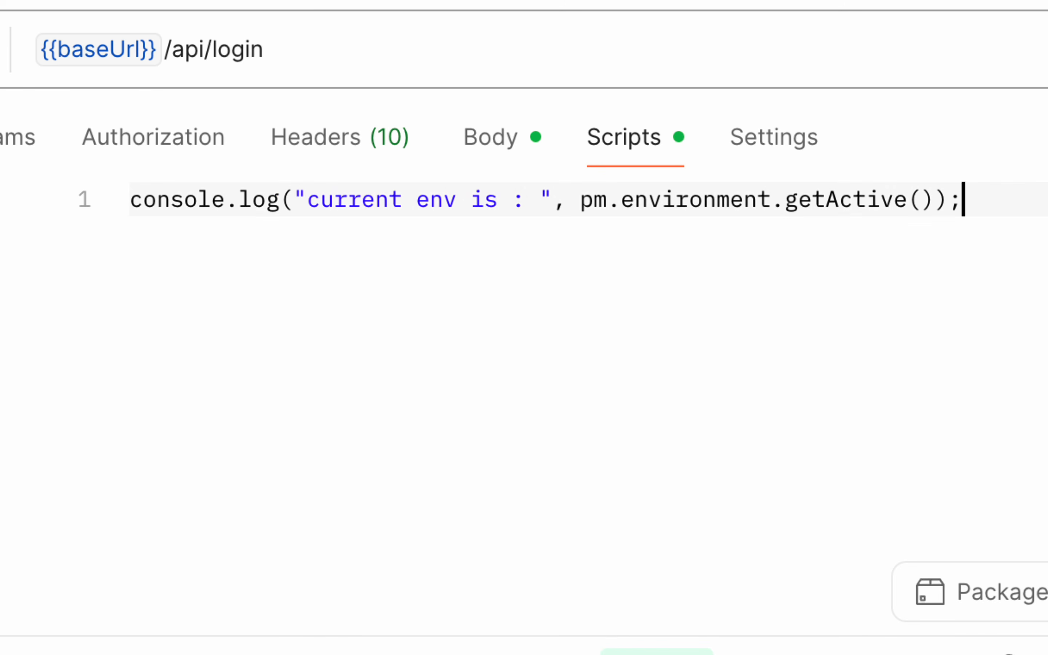
pyautogui.write('cp')
pyautogui.press('BackSpace')
pyautogui.press('BackSpace')
# - Add a second pre-request line console.log("current env is : ", pm. environment.name); and save the Login request
pyautogui.press('Return')
pyautogui.write('co')
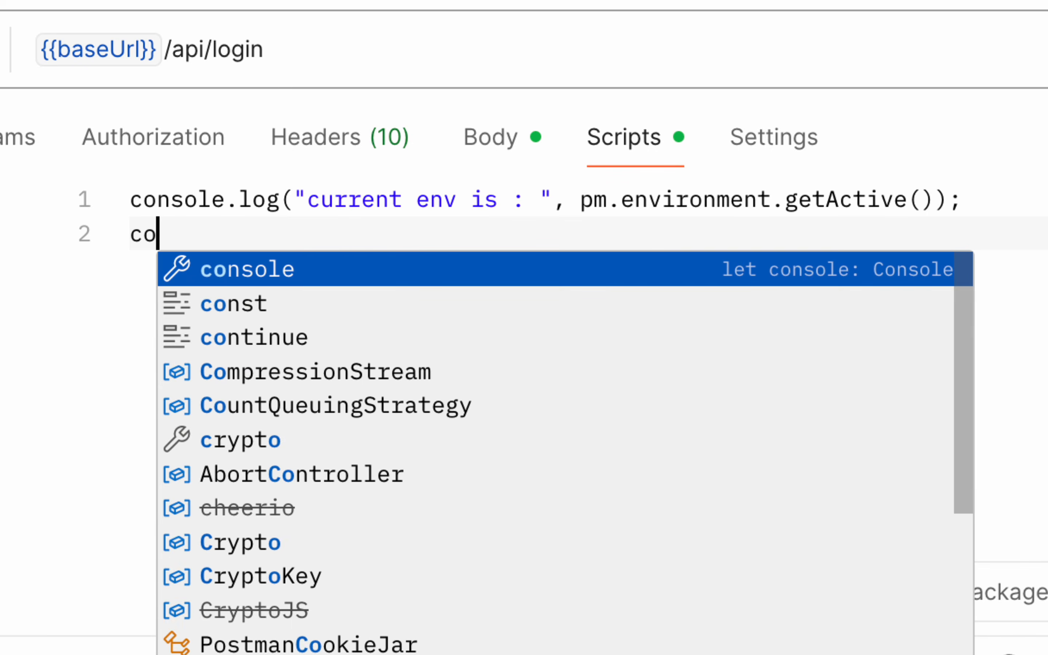
pyautogui.write('nsole.log("cu')
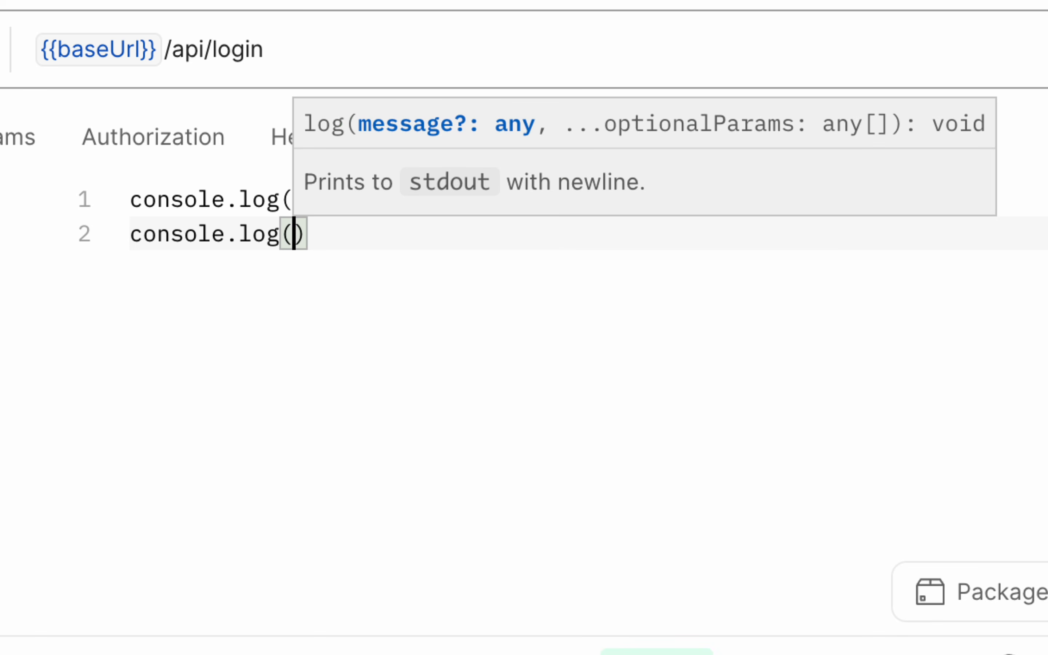
pyautogui.write('rrent en')
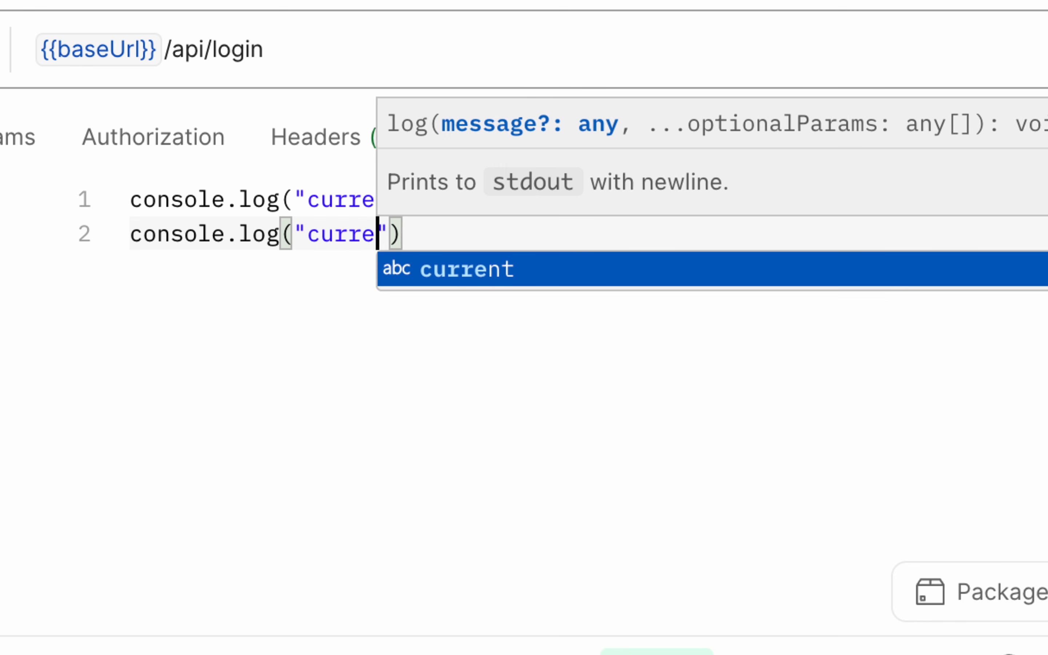
pyautogui.write('v is')
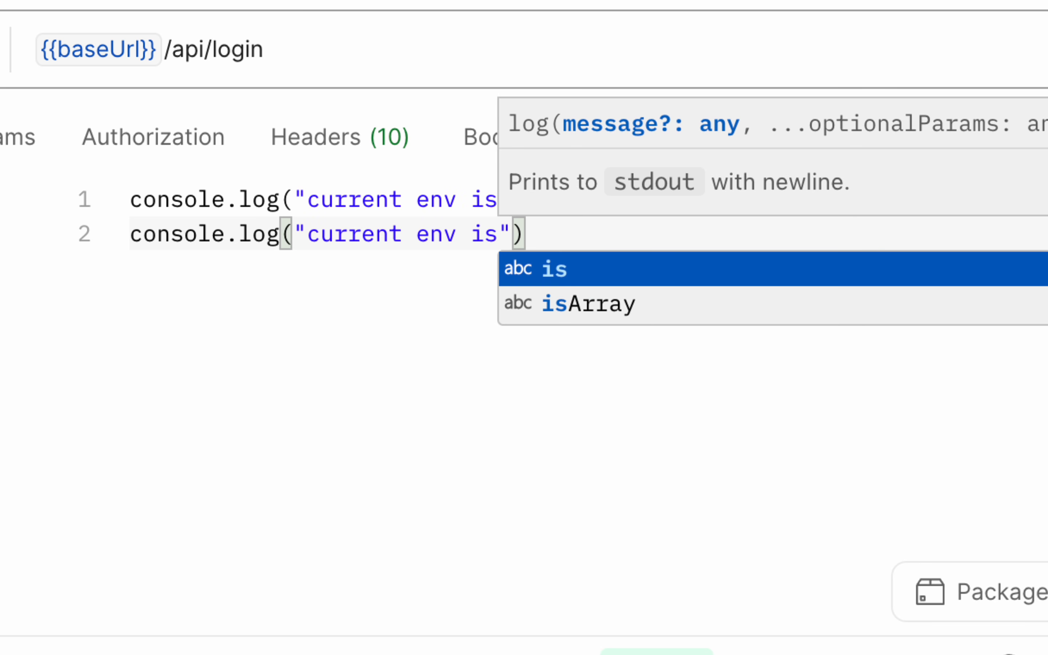
pyautogui.write(' : ", pm')
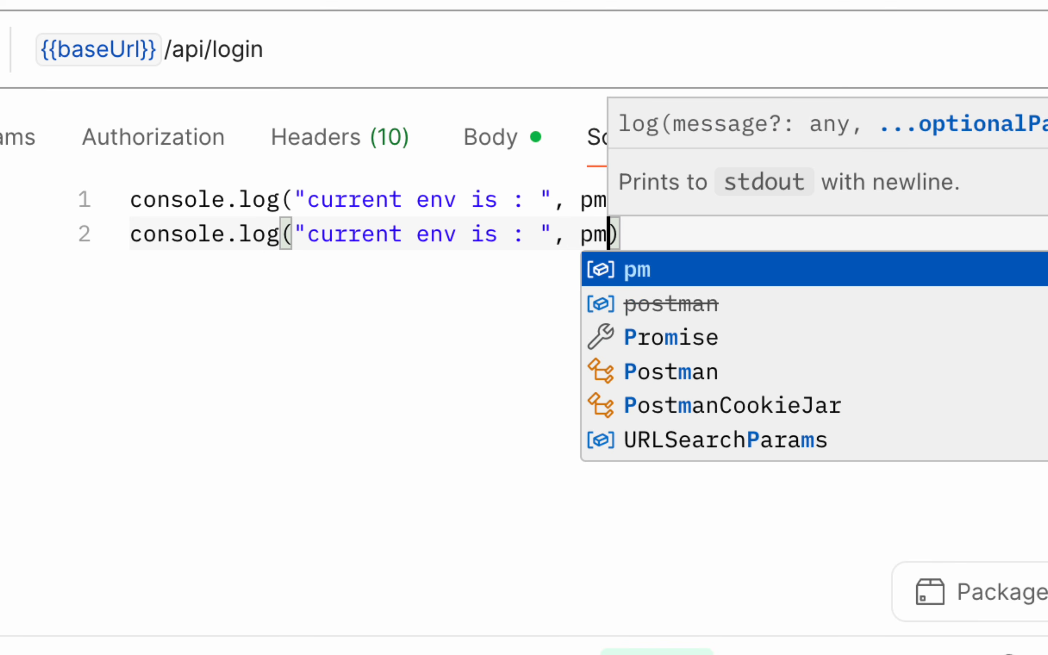
pyautogui.write('. en')
pyautogui.press('Tab')
pyautogui.write('.n')
pyautogui.press('Tab')
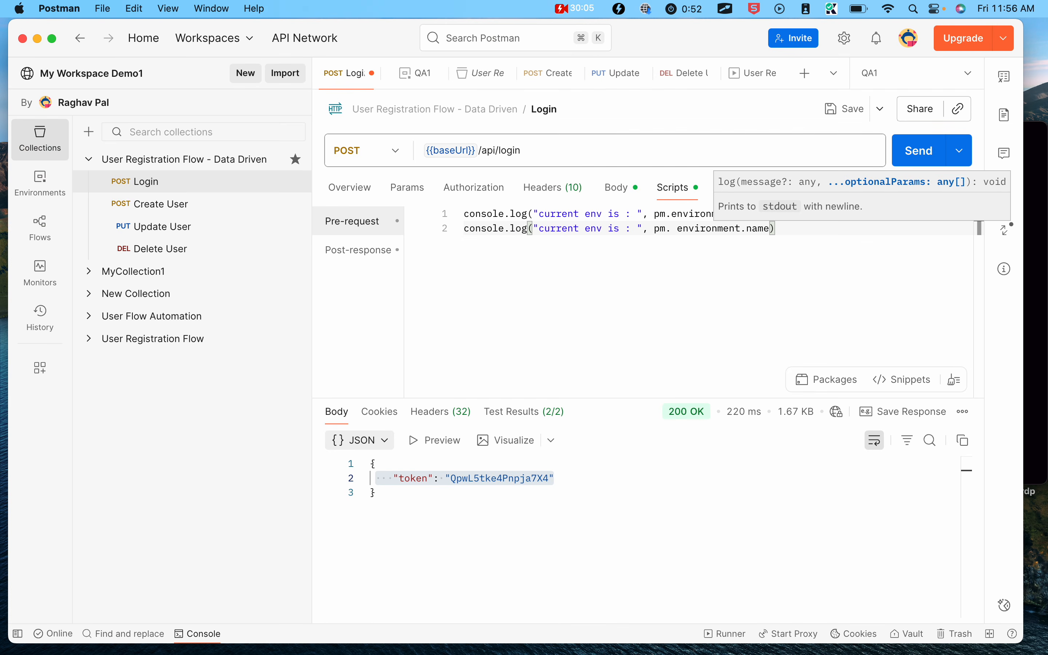
pyautogui.press('Right')
pyautogui.write(';')
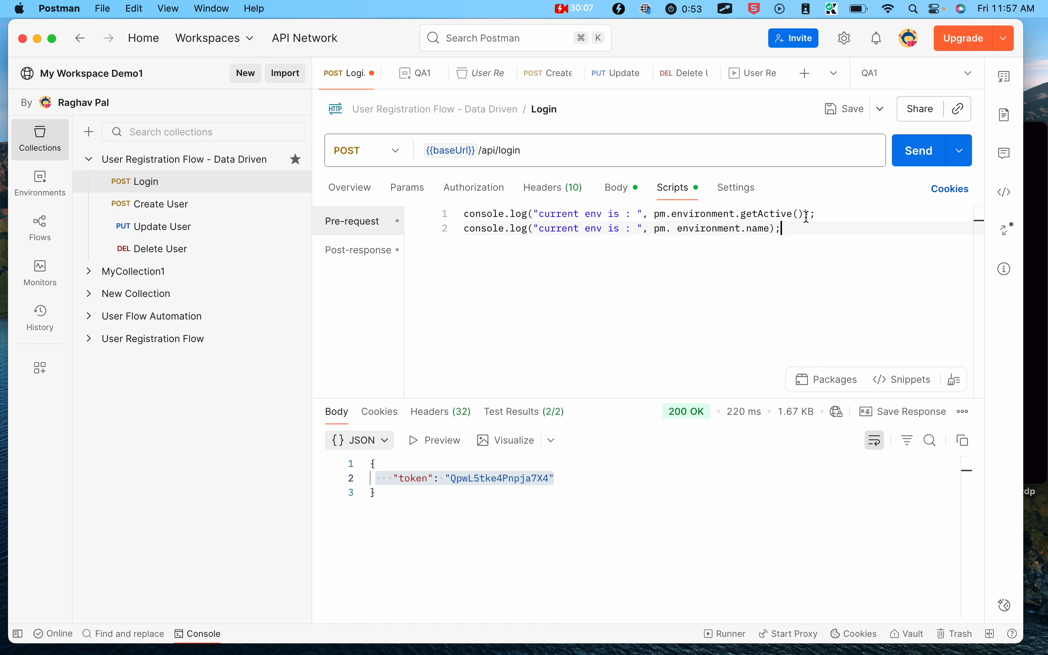
pyautogui.click(846, 110)
# - Clear all logs from the console and send the Login request
pyautogui.click(198, 634)
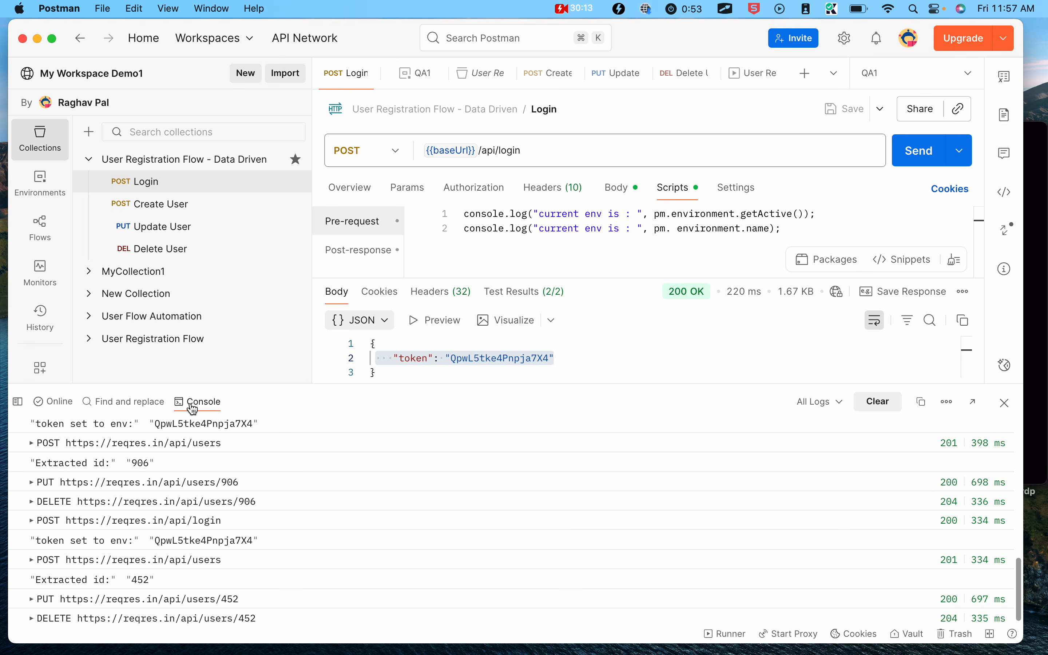
pyautogui.click(1004, 403)
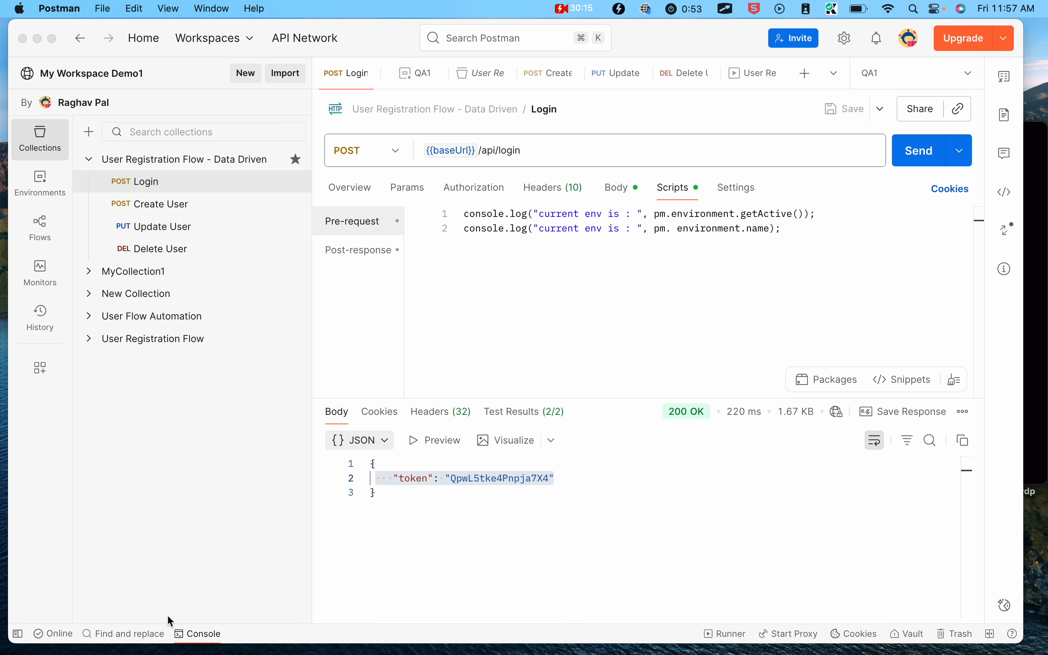
pyautogui.click(203, 635)
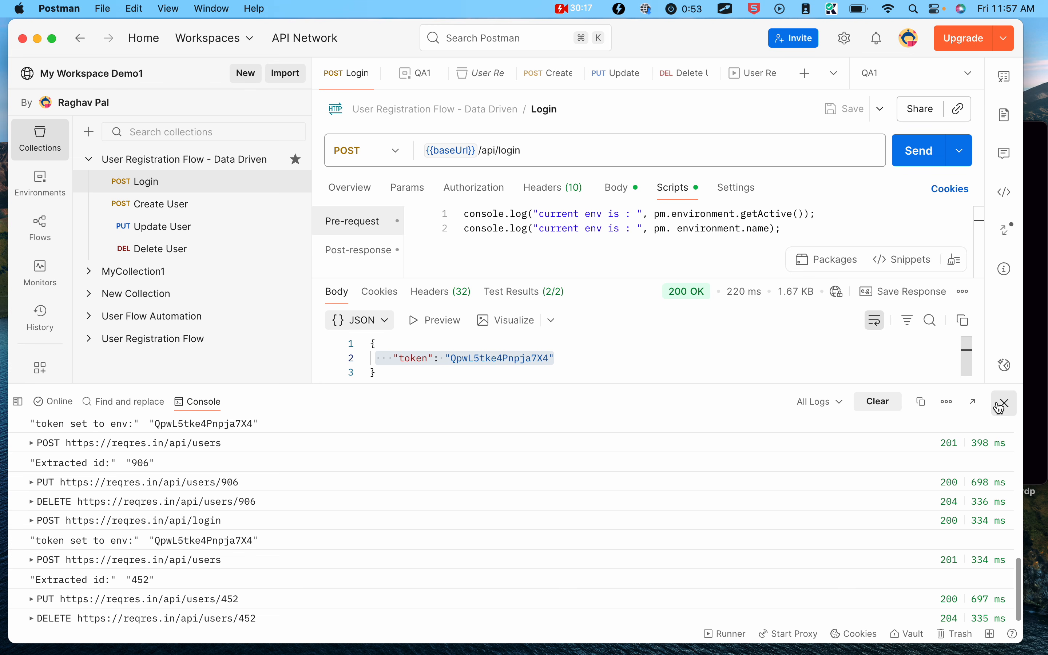
pyautogui.click(878, 403)
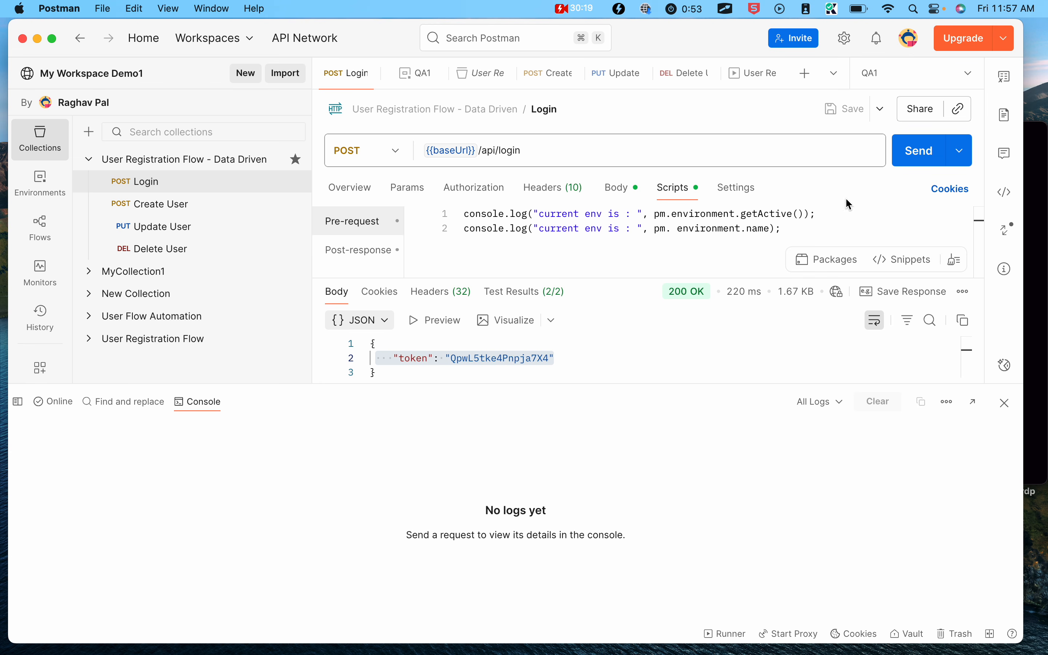
pyautogui.click(918, 151)
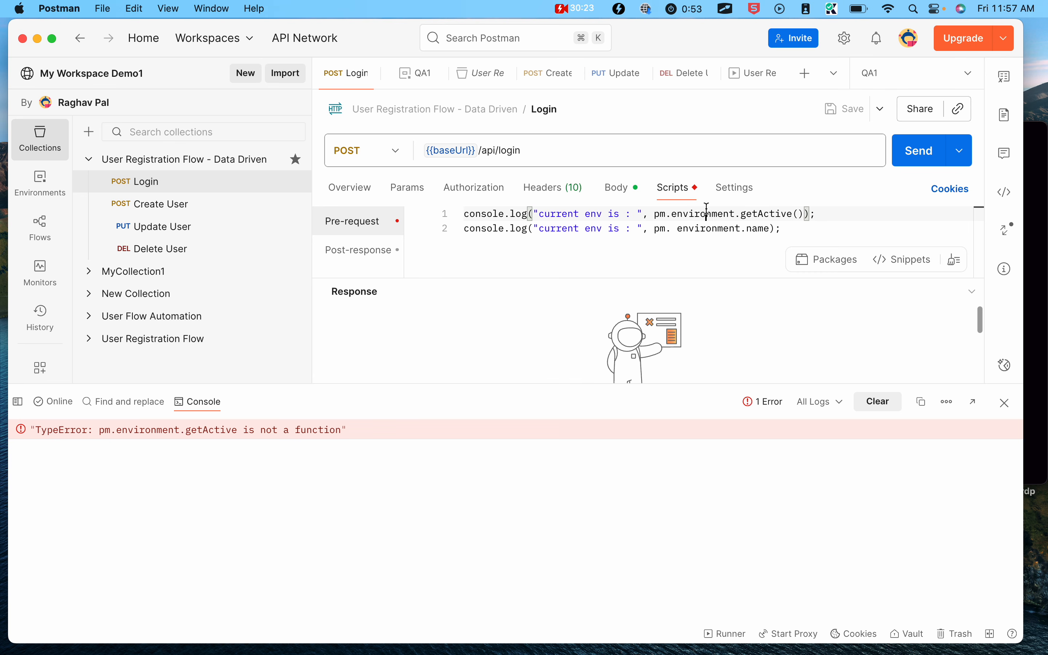
# - Comment out the getActive() line in the Login pre-request script, save and resend the request, checking the environment logged in the console
pyautogui.moveTo(838, 213); pyautogui.dragTo(423, 213)
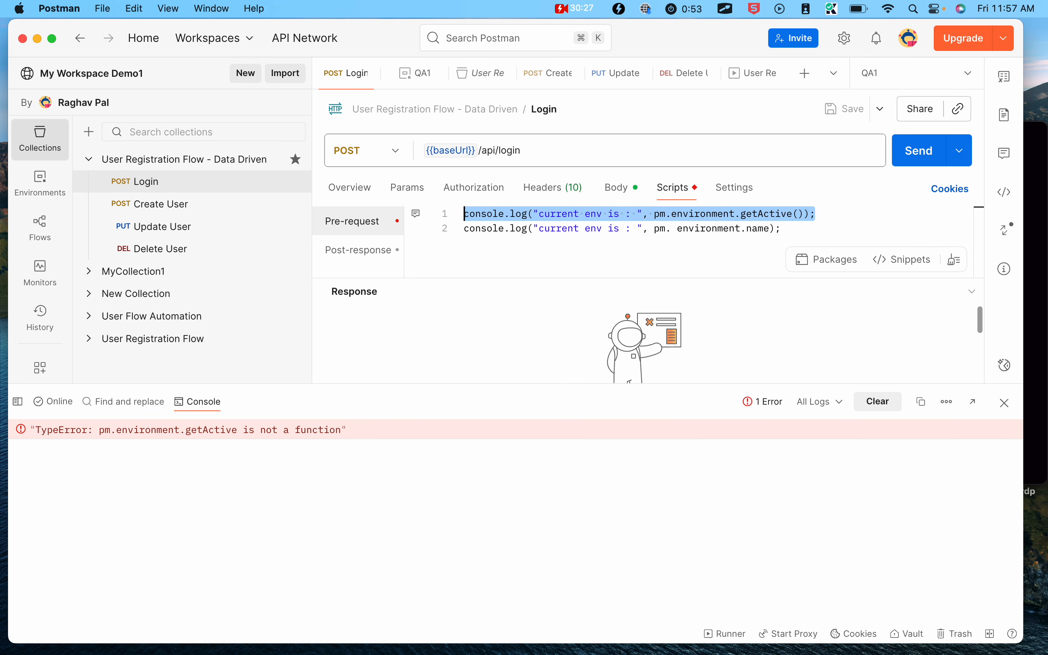
pyautogui.click(861, 211)
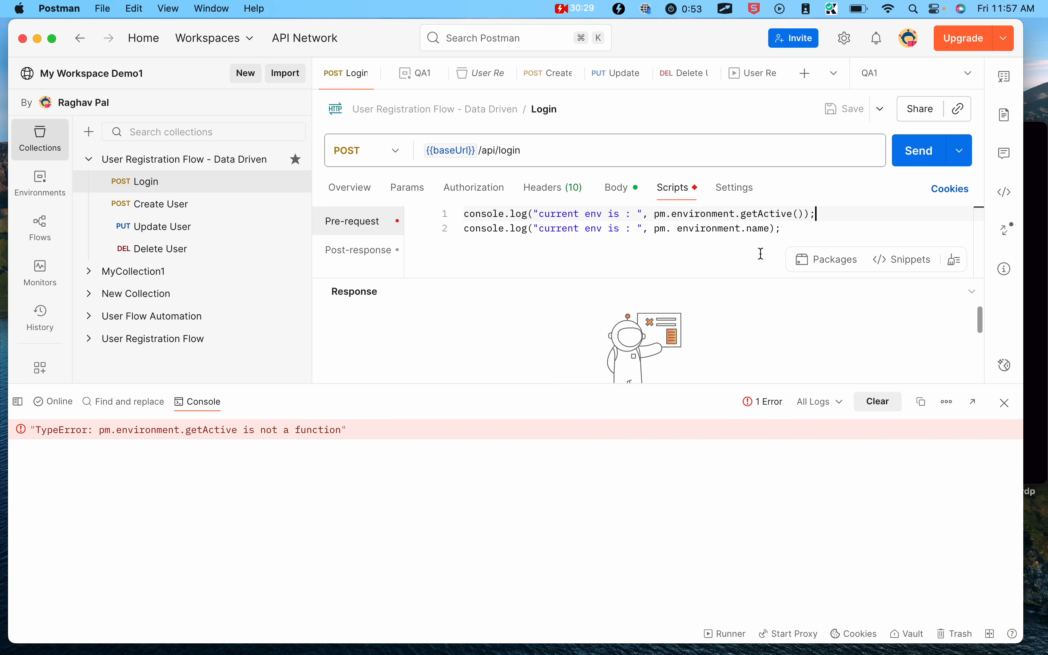
pyautogui.press('super+slash')
pyautogui.click(833, 112)
pyautogui.click(930, 158)
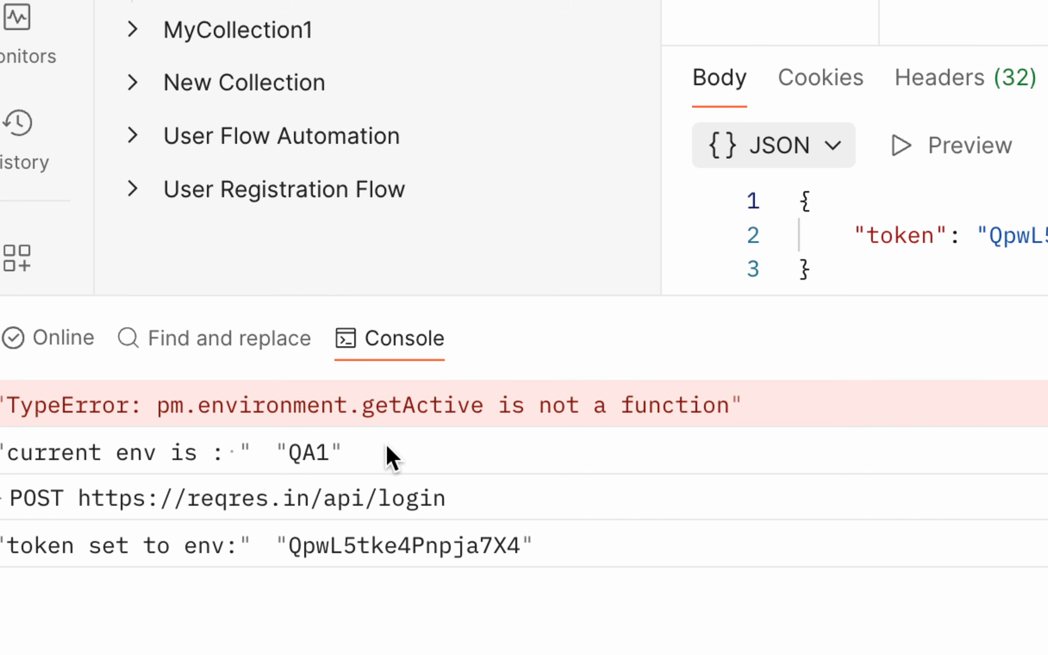
pyautogui.moveTo(392, 457); pyautogui.dragTo(0, 452)
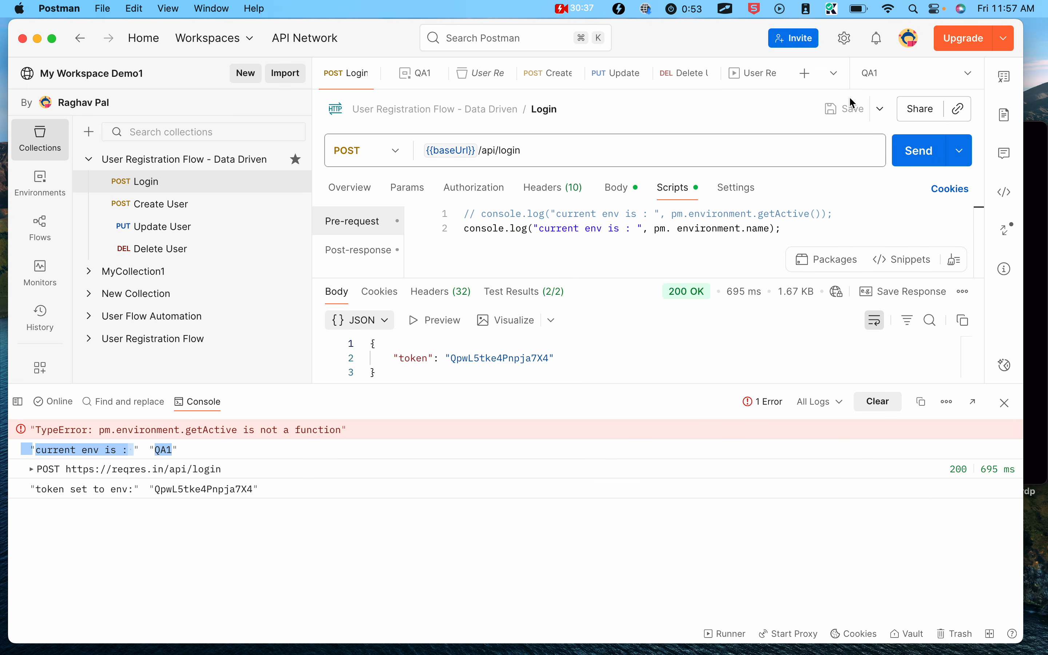
# - Clear the console, rerun the collection from its latest run report, and check the environment logged for each iteration
pyautogui.click(759, 75)
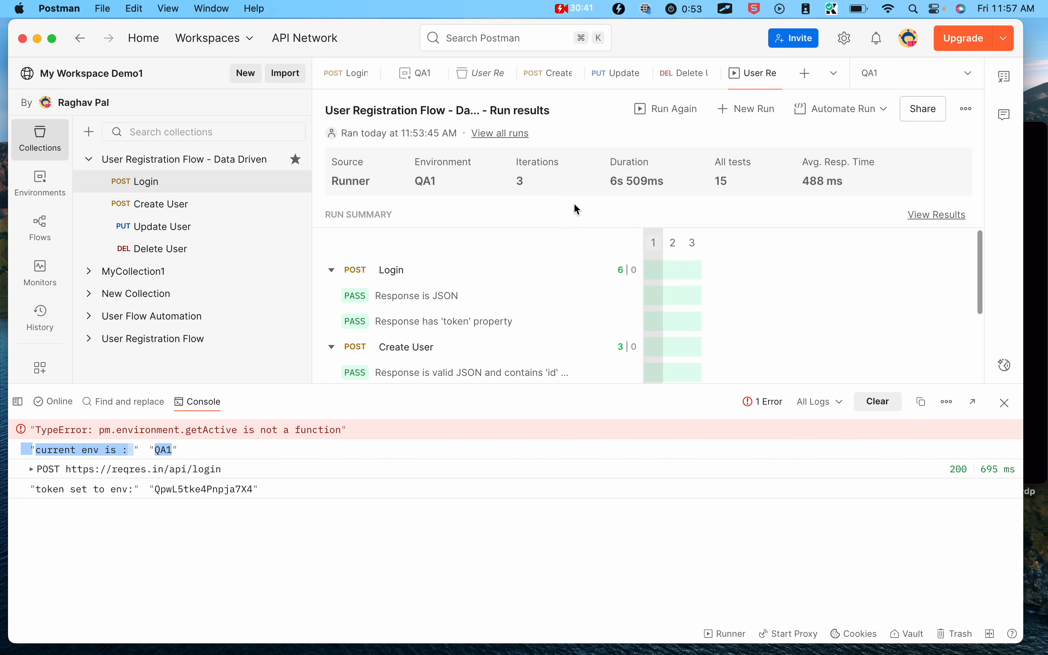
pyautogui.click(879, 402)
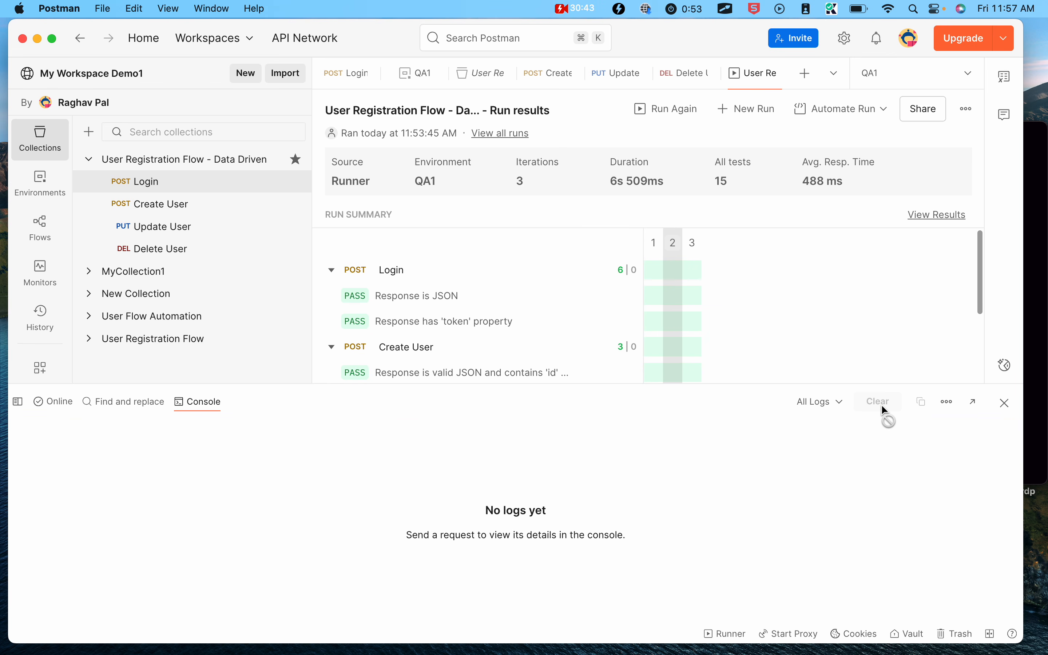
pyautogui.click(669, 109)
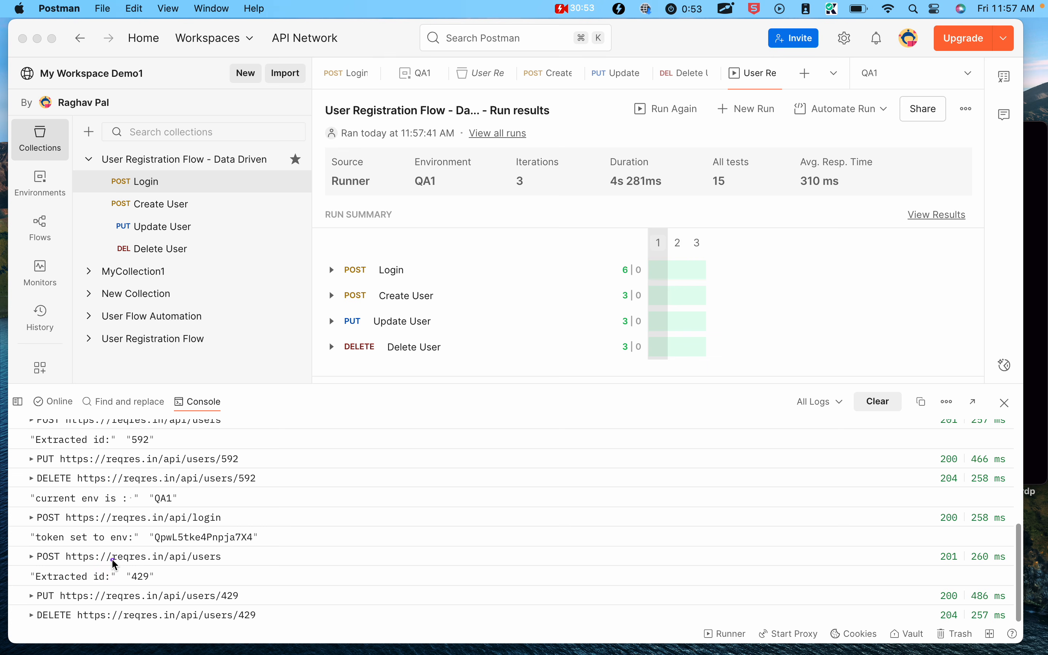
pyautogui.scroll(5, 116, 514)
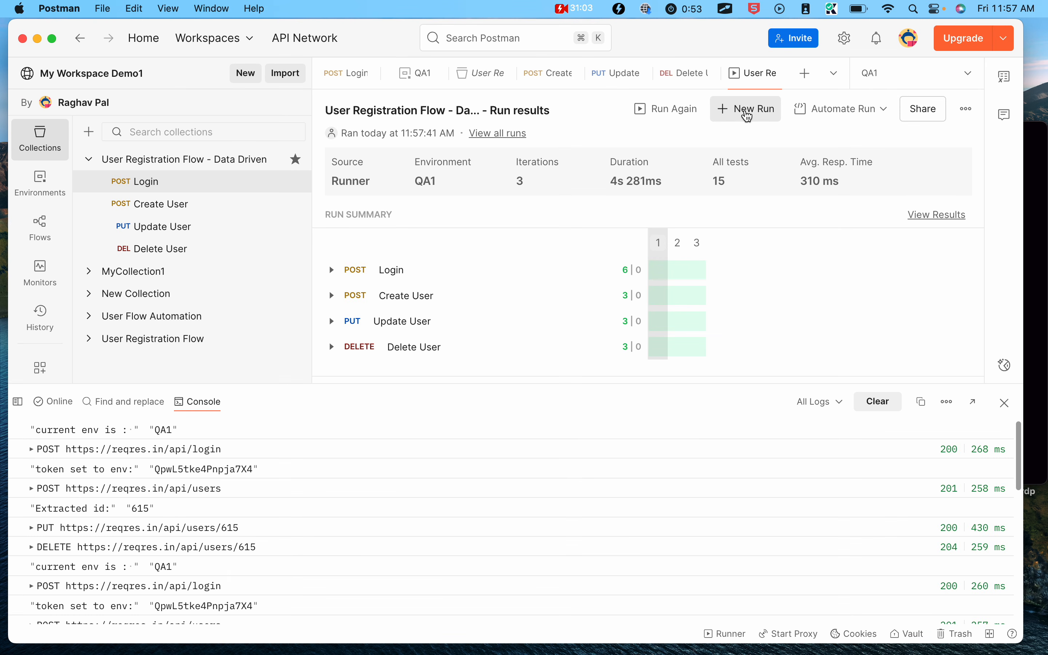
pyautogui.hotkey('ctrl', 'a')
pyautogui.hotkey('ctrl', 'a')
# - Set up a new run of the collection and switch the active environment to Staging1
pyautogui.click(743, 116)
pyautogui.click(895, 81)
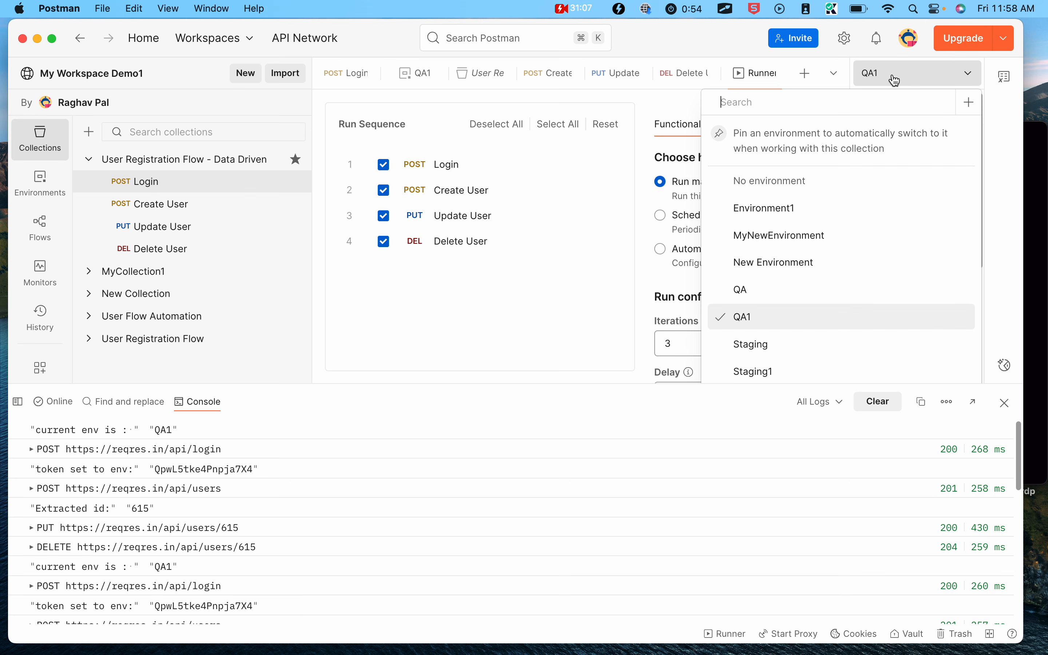
pyautogui.click(759, 372)
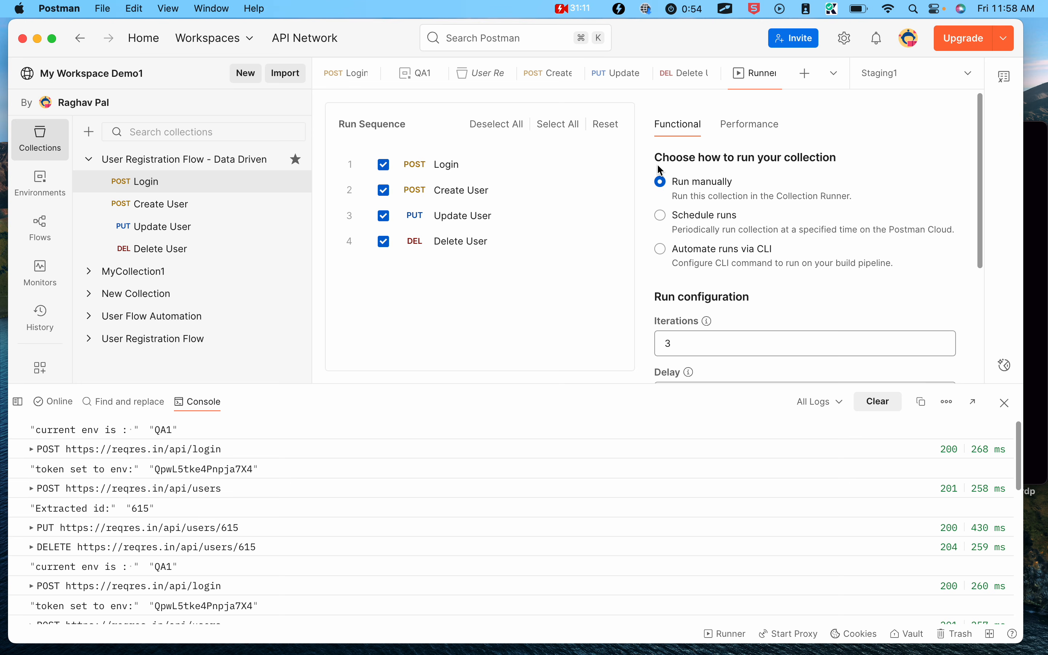
# - Clear the console, run the collection under Staging1 with users.csv for 3 iterations, and check the environment logged in the console
pyautogui.click(878, 402)
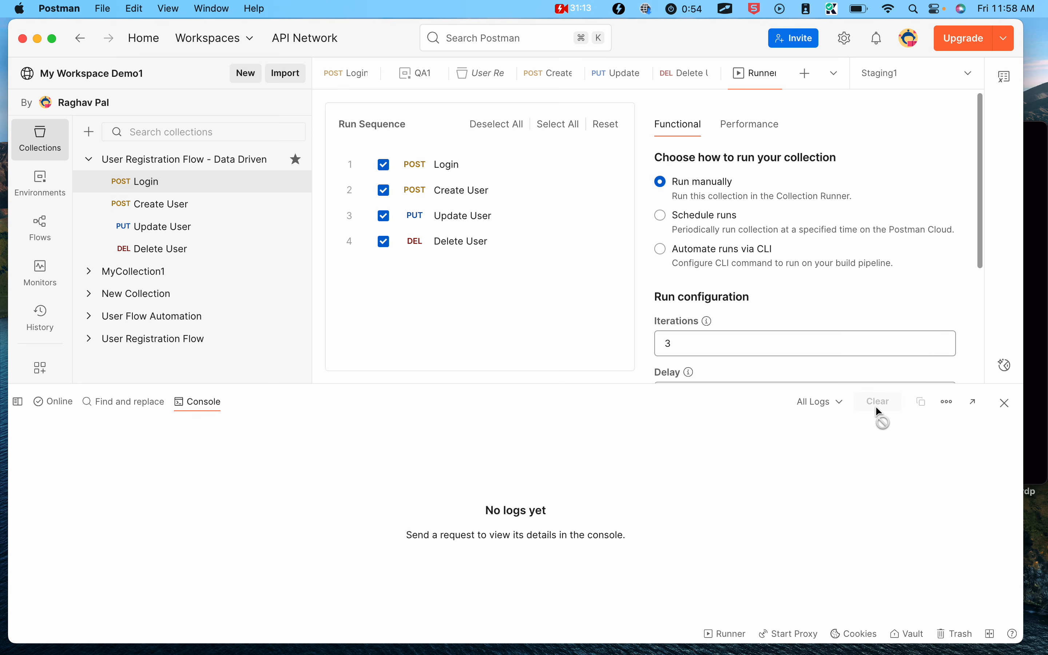
pyautogui.scroll(-5, 714, 293)
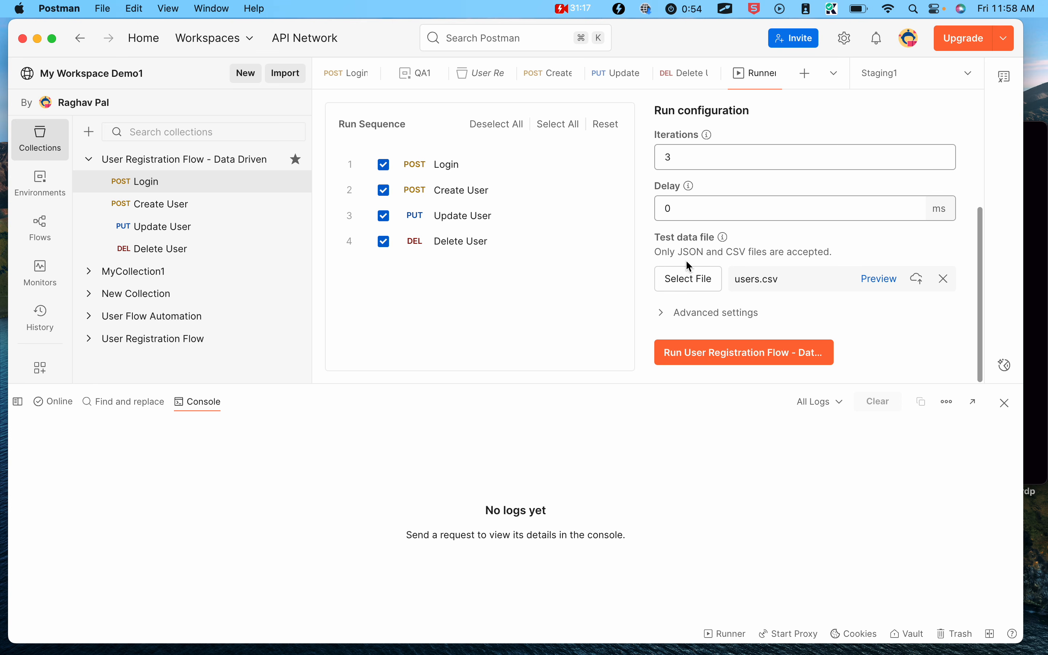
pyautogui.click(713, 363)
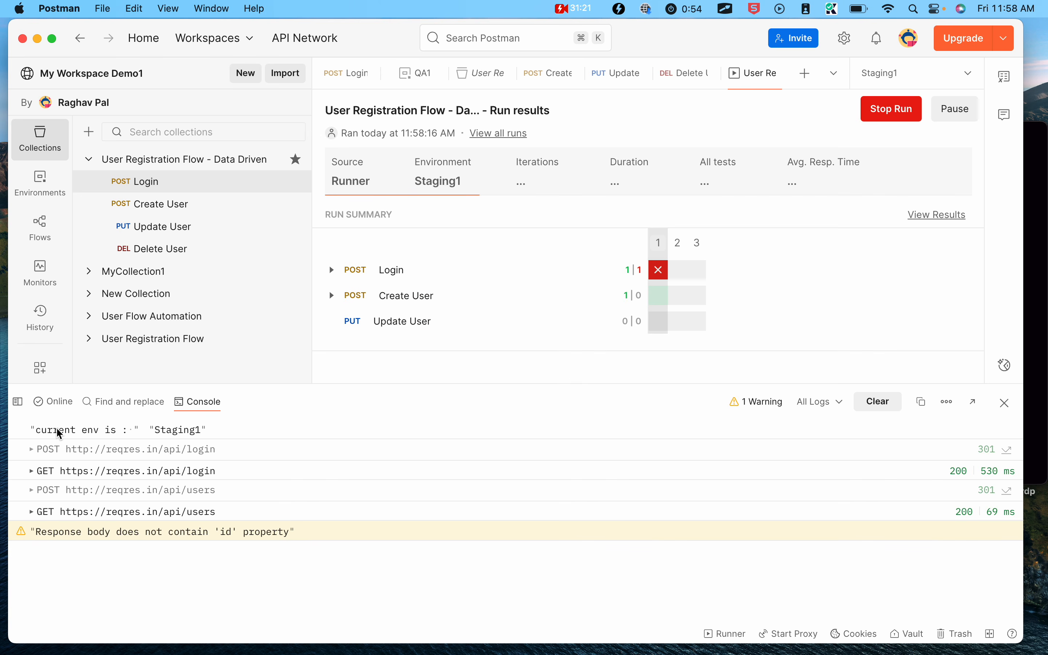
pyautogui.moveTo(13, 416); pyautogui.dragTo(241, 432)
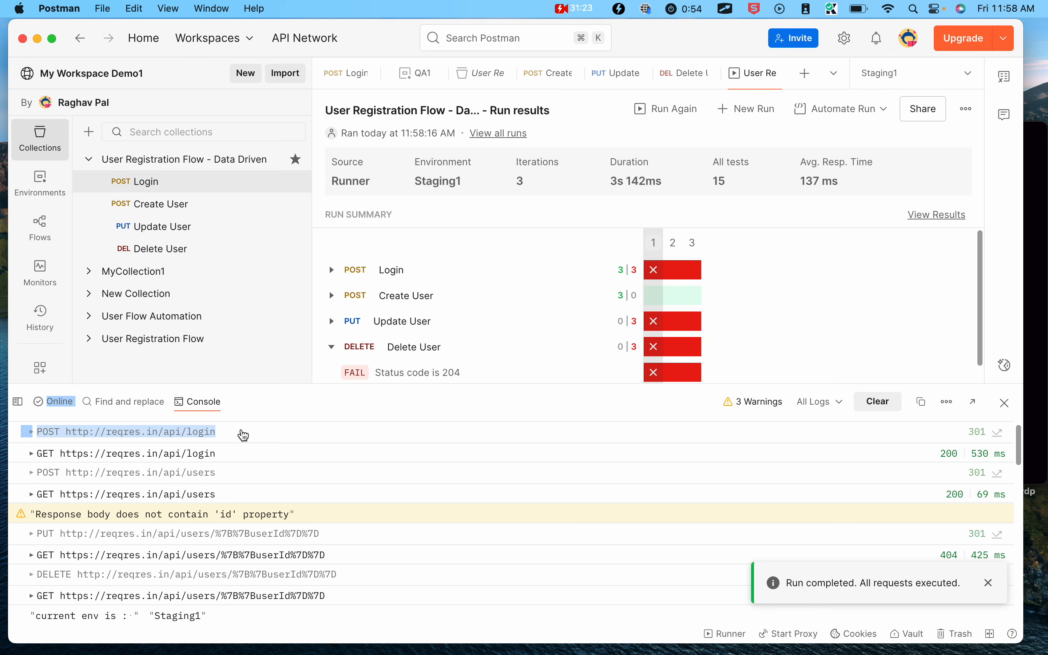
pyautogui.hotkey('ctrl', 'a')
pyautogui.press('Escape')
pyautogui.scroll(1, 248, 506)
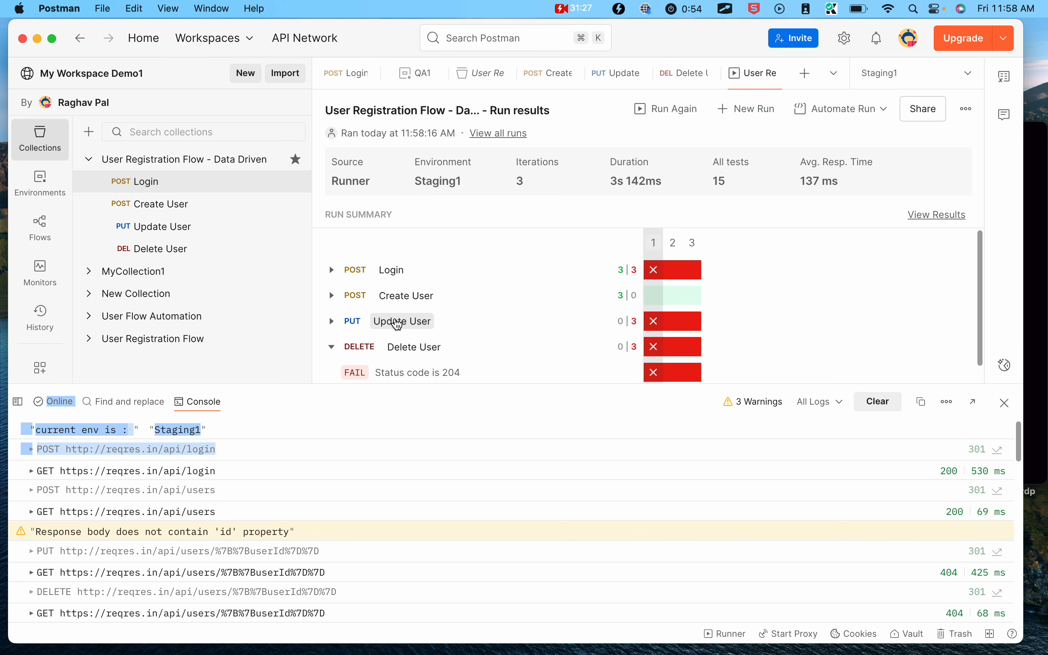
pyautogui.click(178, 433)
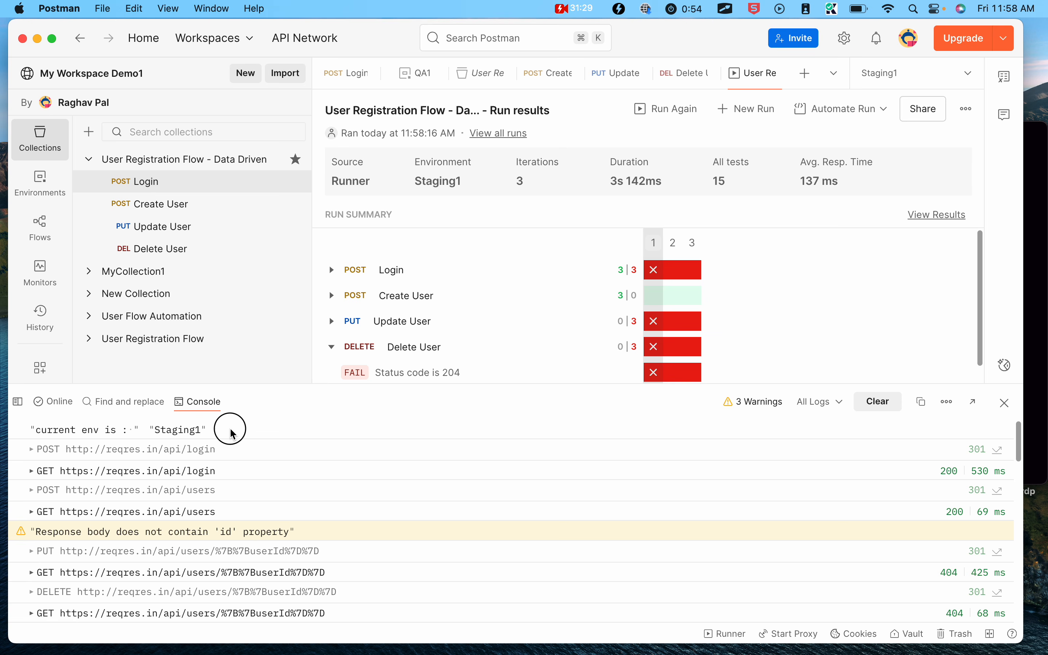
pyautogui.moveTo(230, 429); pyautogui.dragTo(0, 429)
pyautogui.click(82, 432)
# - Expand the requests in the run summary and examine the individual test results, including the Login token property test
pyautogui.click(332, 347)
pyautogui.click(332, 347)
pyautogui.scroll(-1, 414, 348)
pyautogui.click(331, 303)
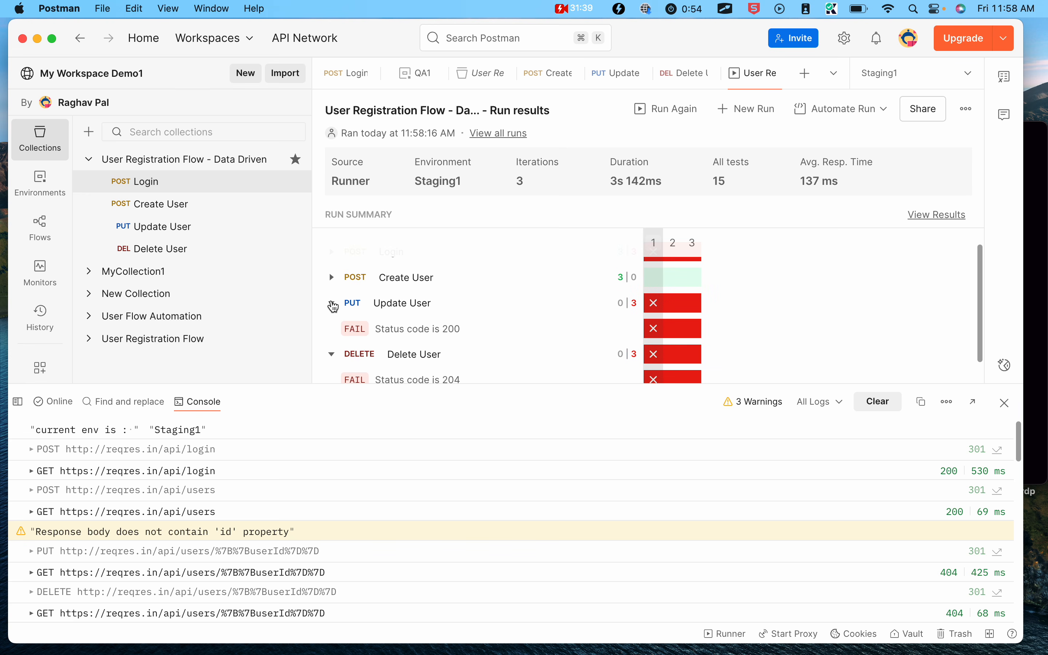
pyautogui.click(332, 277)
pyautogui.scroll(1, 391, 333)
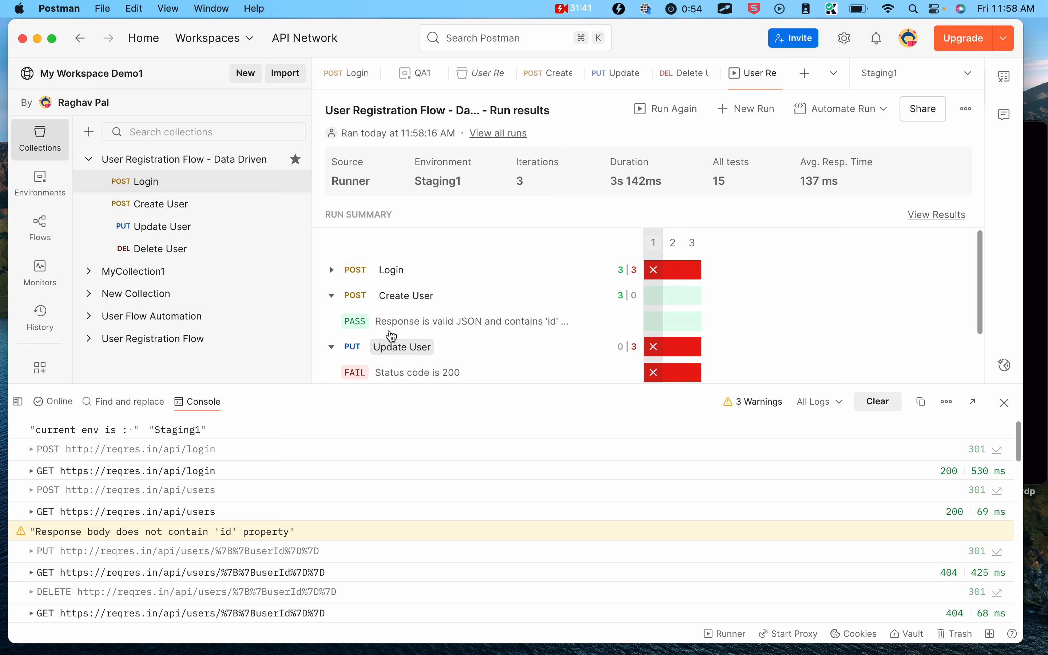
pyautogui.click(332, 269)
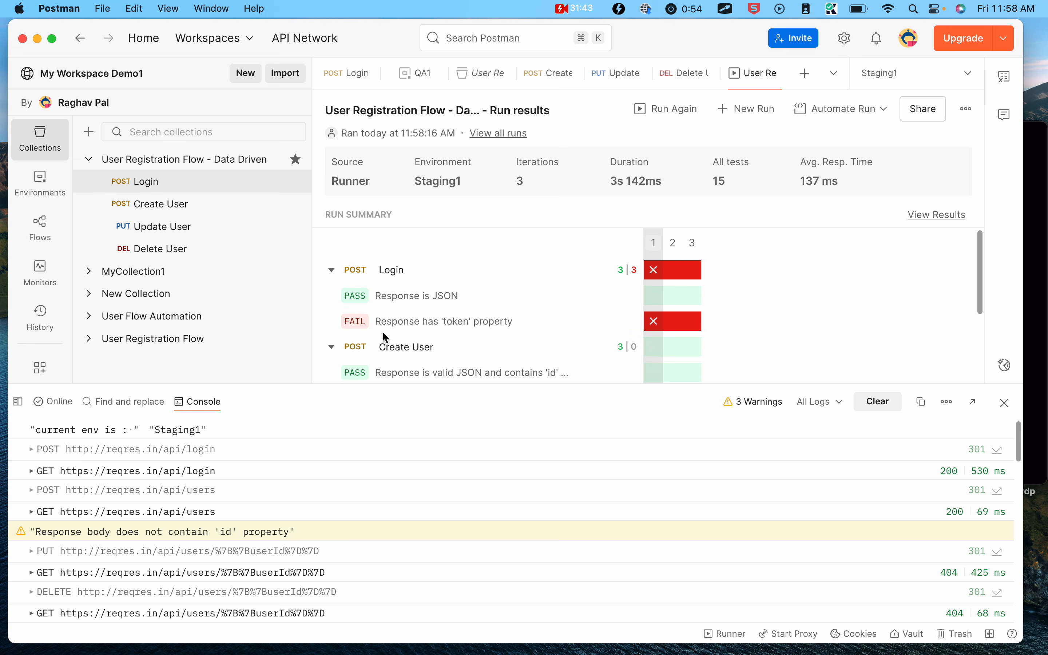
pyautogui.moveTo(522, 323); pyautogui.dragTo(375, 322)
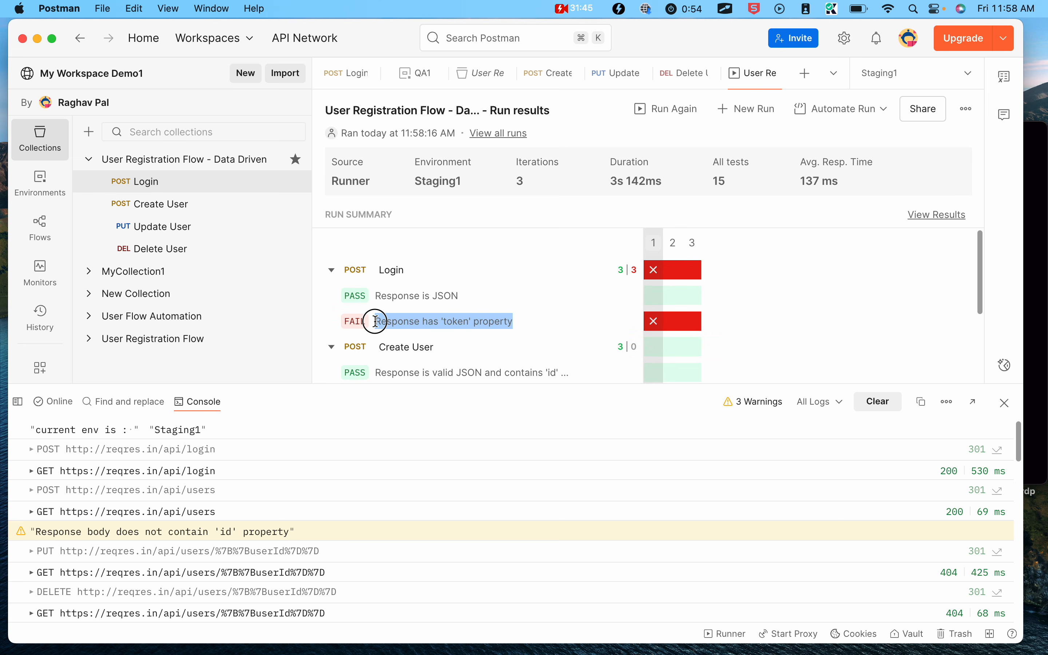
pyautogui.click(514, 322)
pyautogui.moveTo(529, 323); pyautogui.dragTo(381, 322)
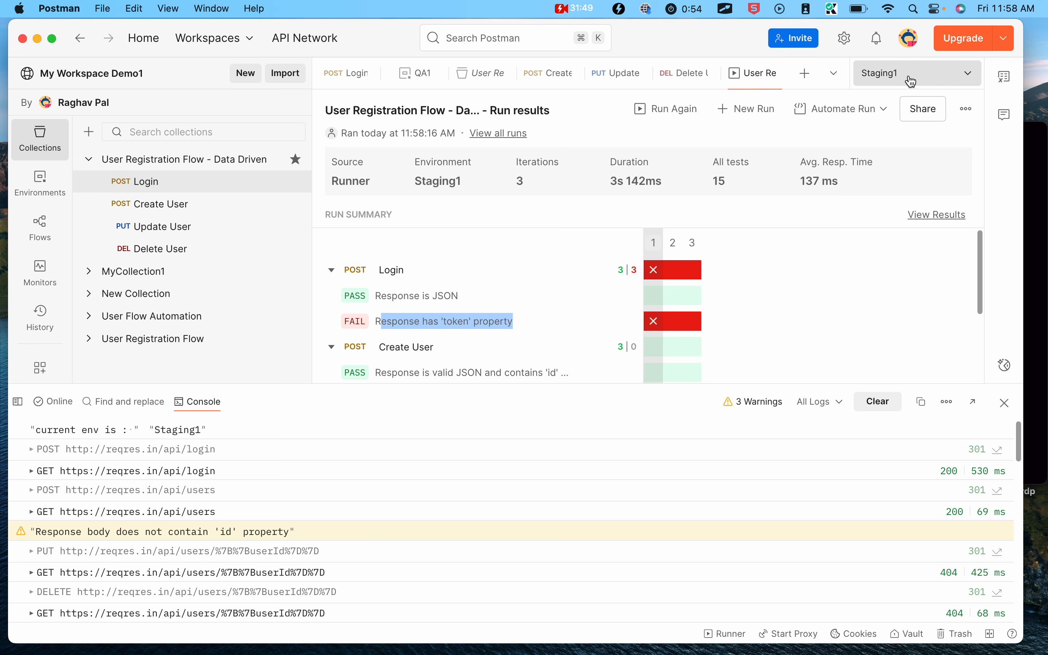
pyautogui.click(973, 77)
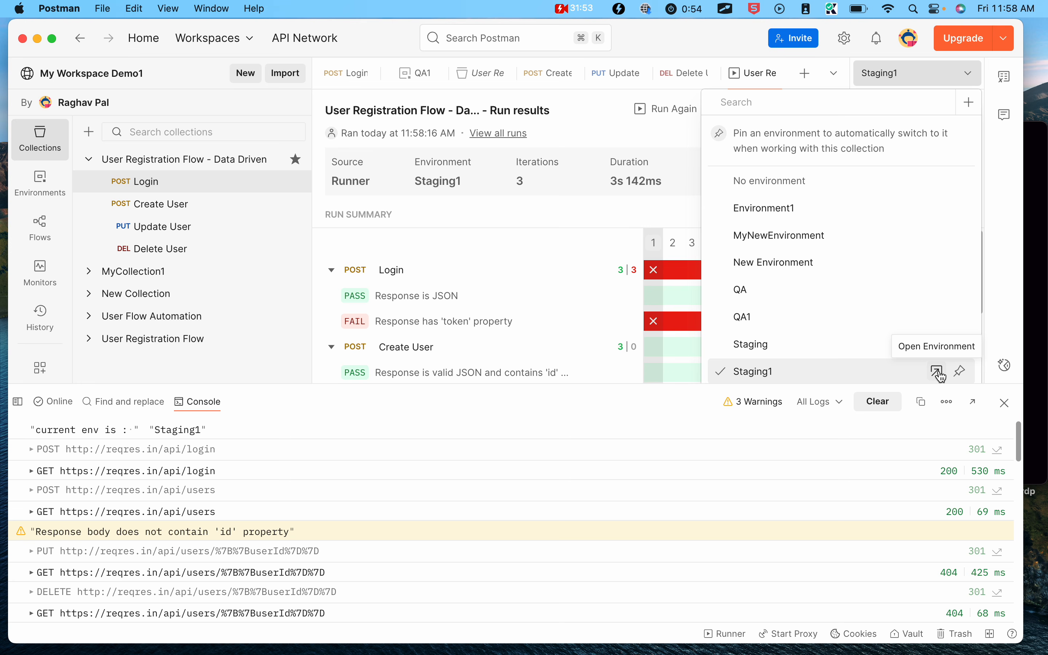
pyautogui.click(936, 371)
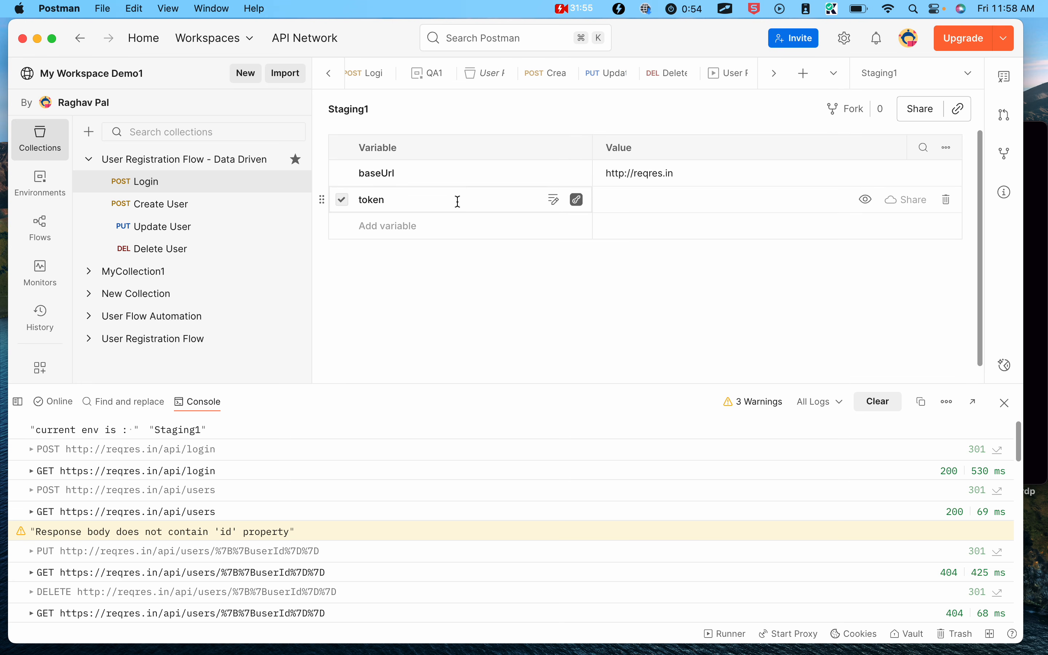
pyautogui.click(678, 175)
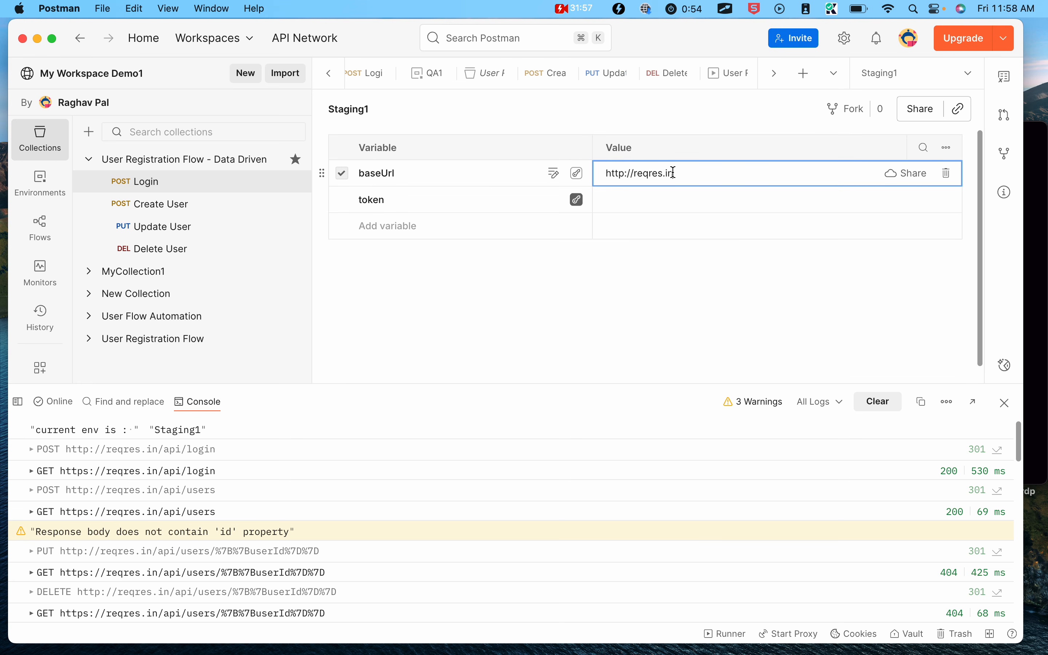
pyautogui.click(622, 173)
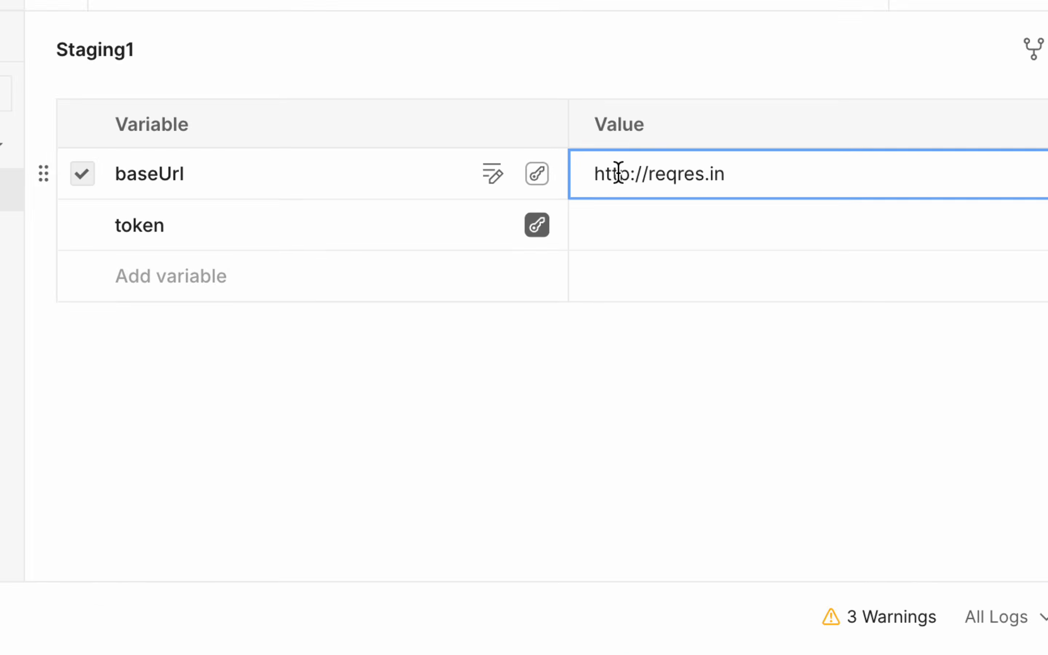
pyautogui.write('s')
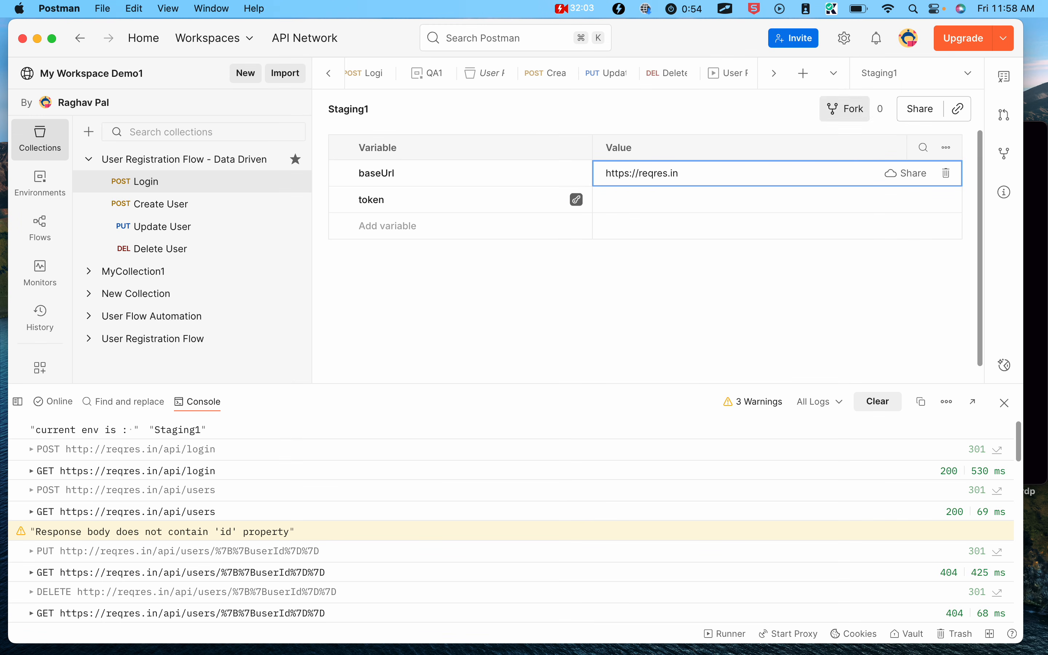
pyautogui.click(628, 286)
# - Rerun the collection from its latest run report and close the console
pyautogui.click(733, 73)
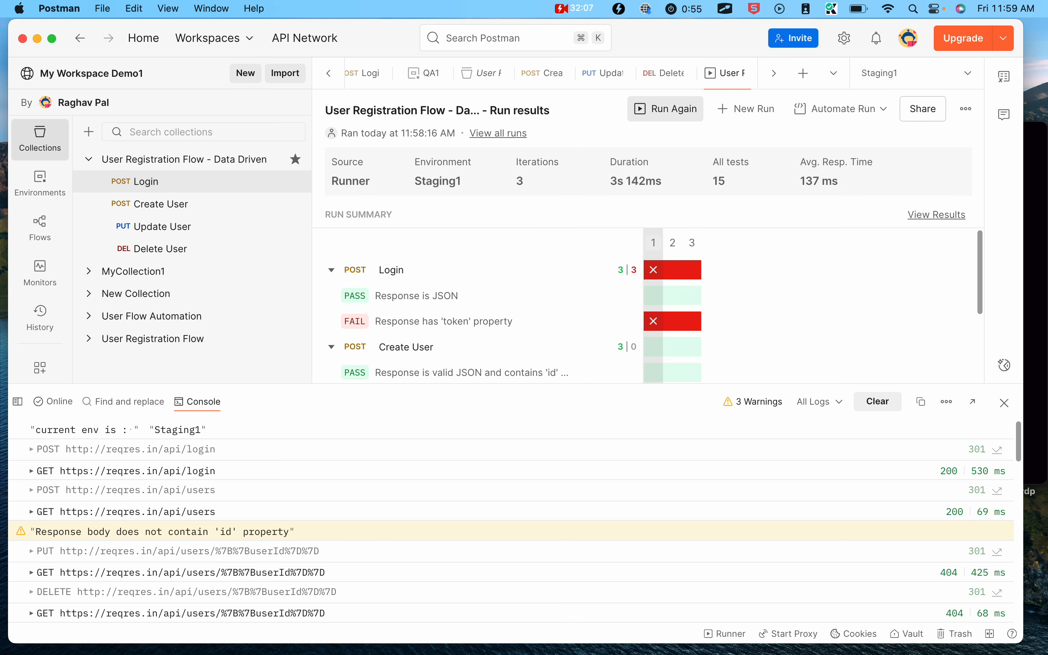
pyautogui.click(676, 112)
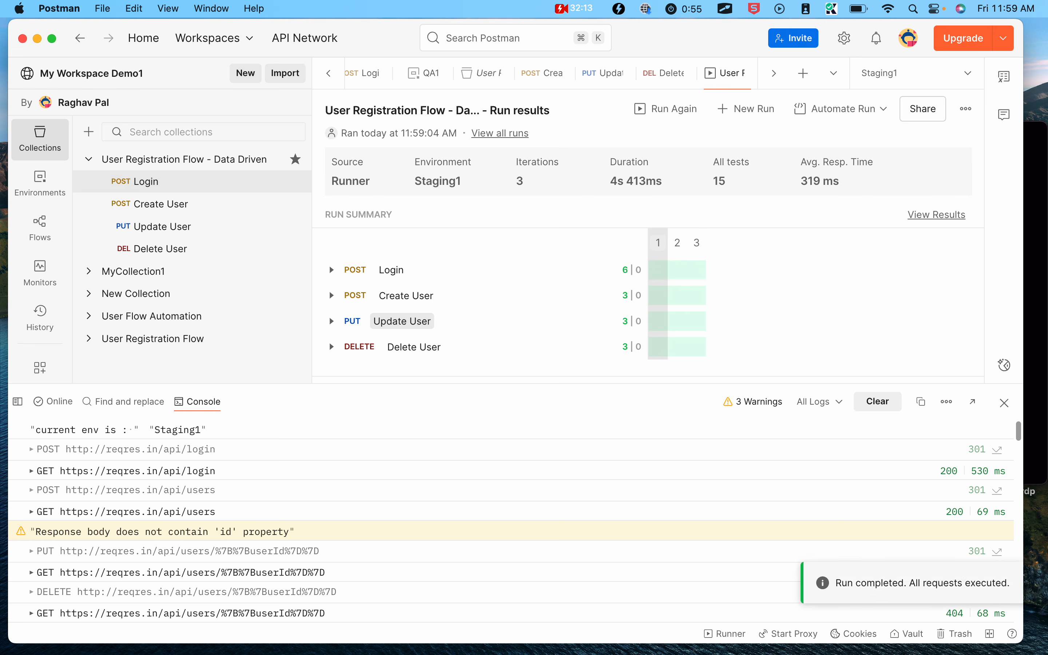
pyautogui.click(1004, 402)
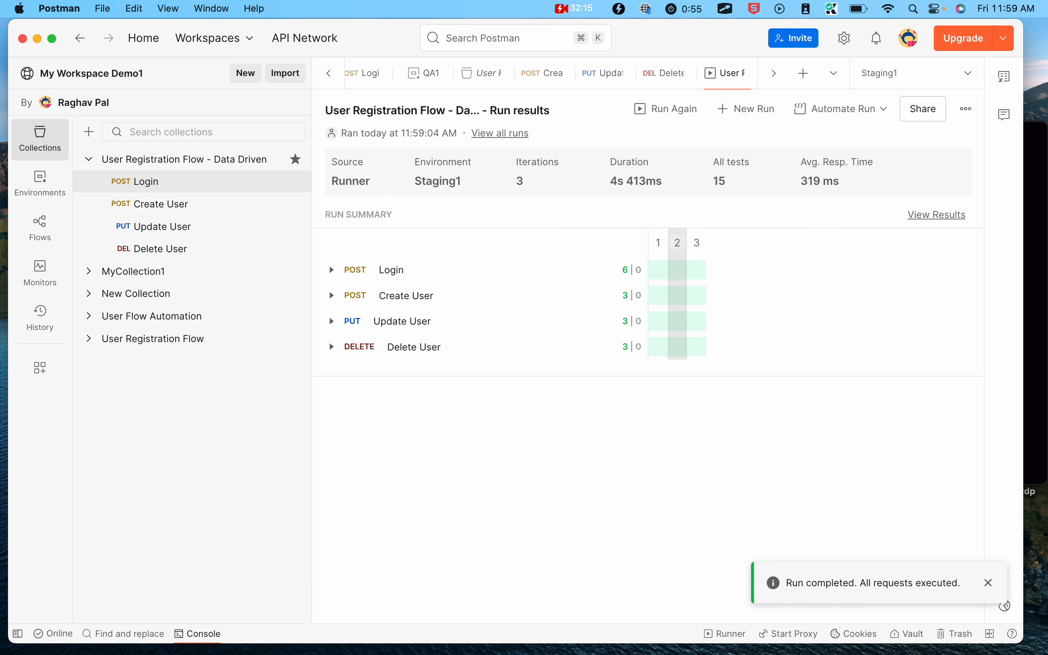
# - Open the run's detailed results and review the tests of each iteration
pyautogui.click(936, 214)
pyautogui.scroll(-10, 397, 430)
pyautogui.scroll(-2, 397, 430)
pyautogui.scroll(3, 397, 431)
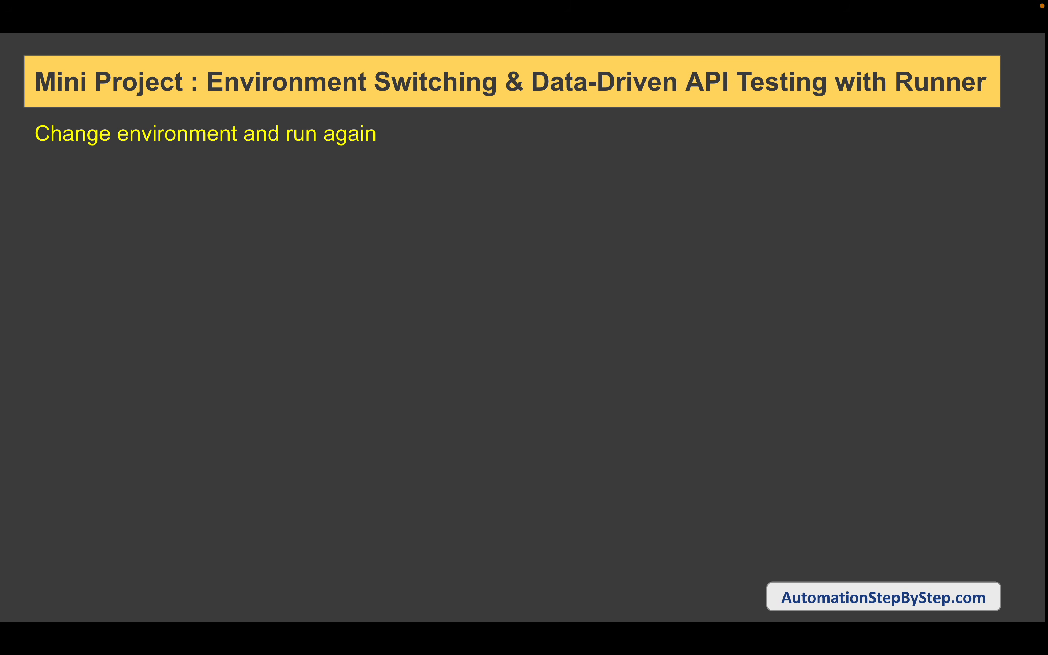
pyautogui.click(659, 391)
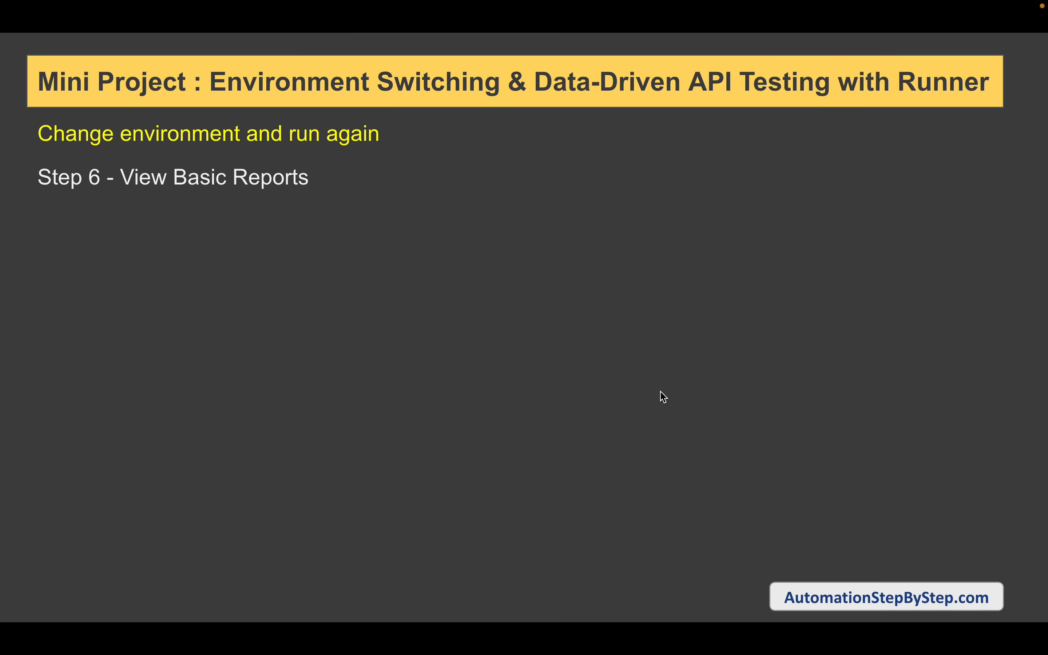
pyautogui.click(663, 397)
pyautogui.click(664, 397)
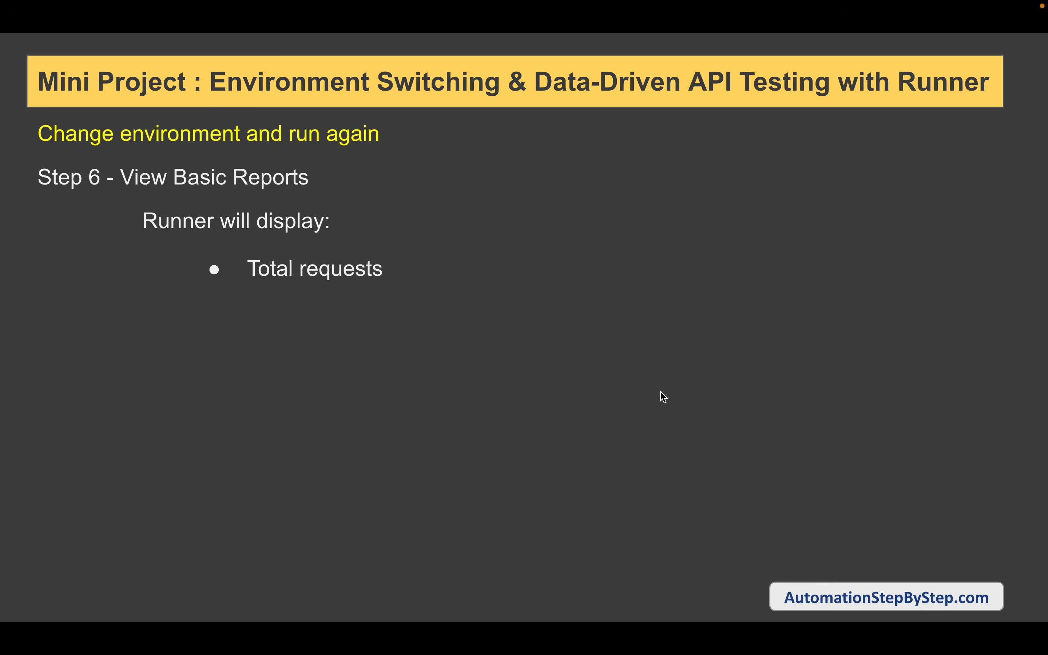
pyautogui.click(663, 396)
pyautogui.click(663, 397)
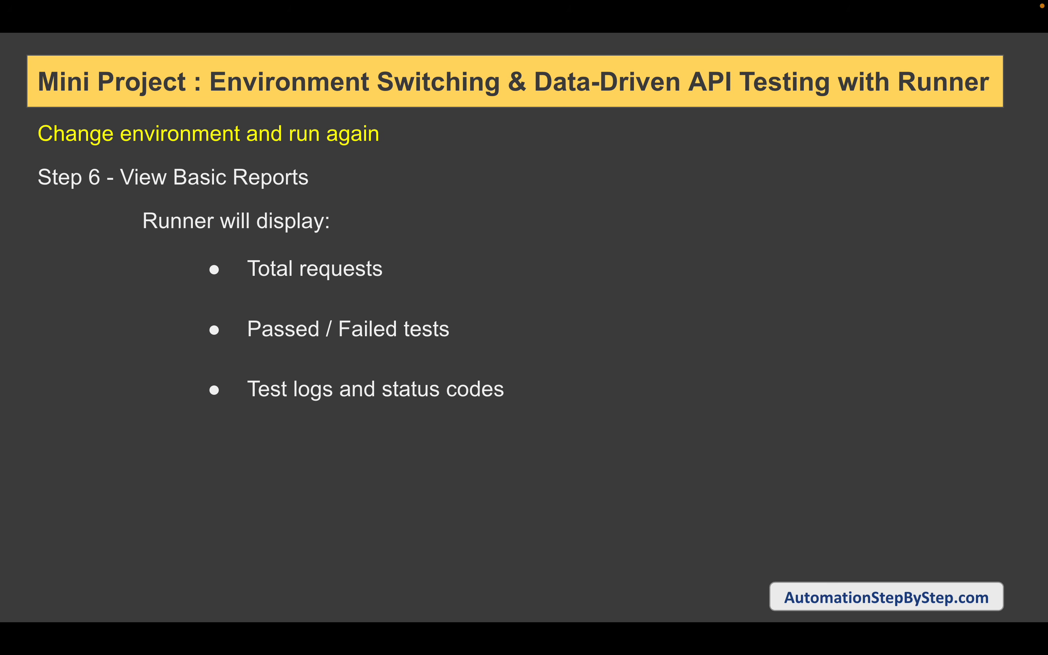
pyautogui.press('Right')
pyautogui.hotkey('ctrl', 'Right')
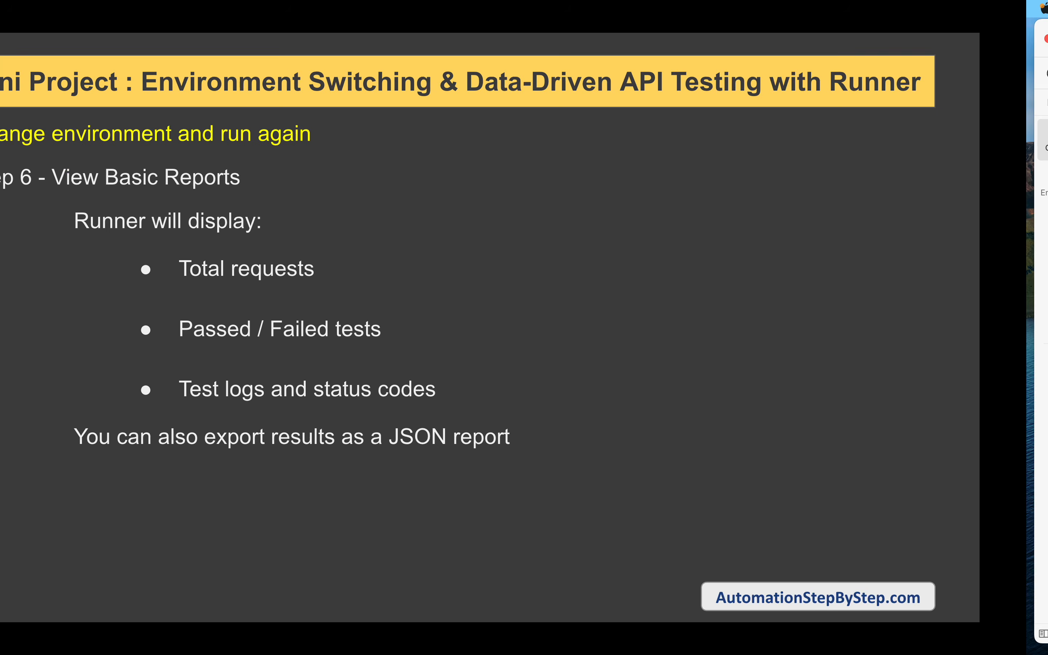
# - Review the run's overview figures and filter its results by passed, failed and skipped tests
pyautogui.moveTo(330, 150)
pyautogui.mouseDown()
pyautogui.moveTo(727, 195)
pyautogui.moveTo(959, 195)
pyautogui.moveTo(928, 198)
pyautogui.mouseUp()
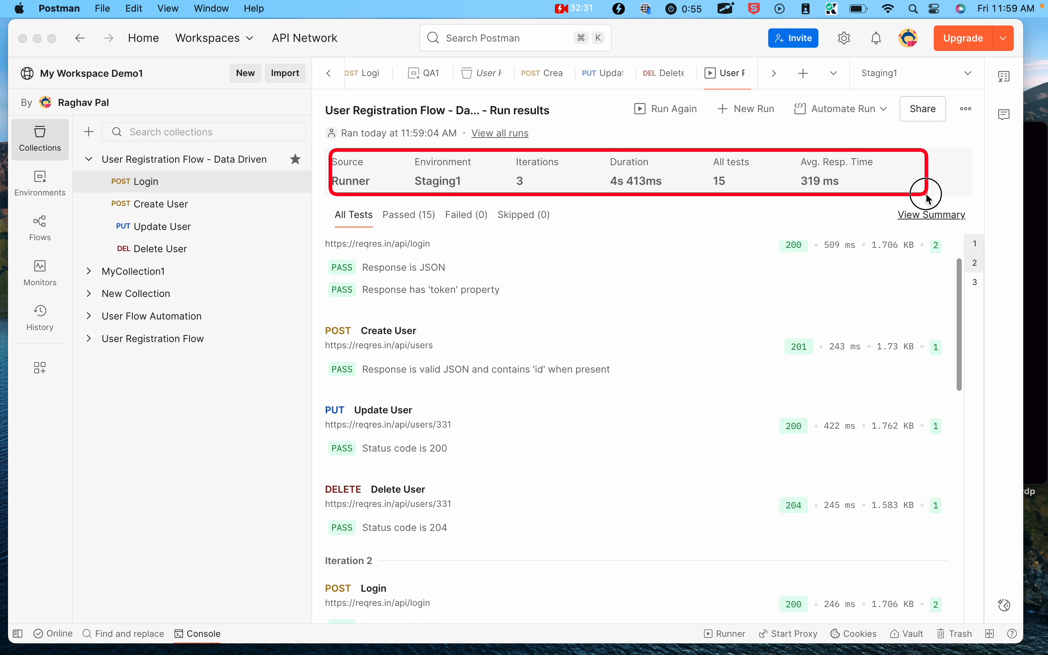
pyautogui.click(403, 214)
pyautogui.click(462, 215)
pyautogui.click(519, 216)
# - Expand the Login, Create User and Update User tests in the run summary, and return to the detailed results
pyautogui.click(931, 214)
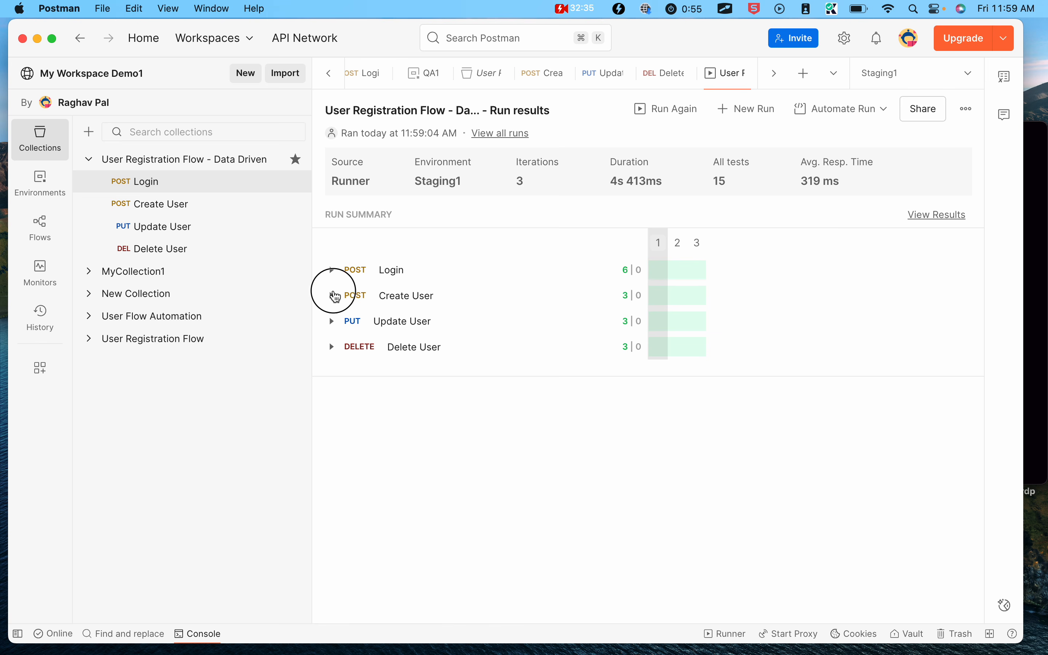
pyautogui.click(333, 296)
pyautogui.click(332, 344)
pyautogui.click(332, 270)
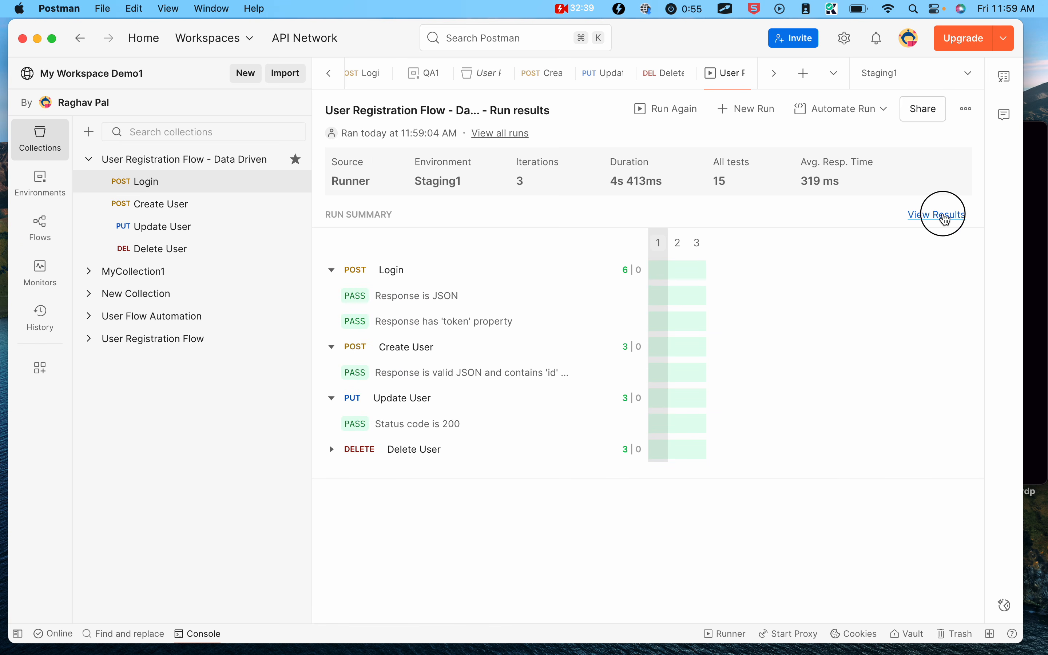
pyautogui.click(937, 215)
pyautogui.click(969, 113)
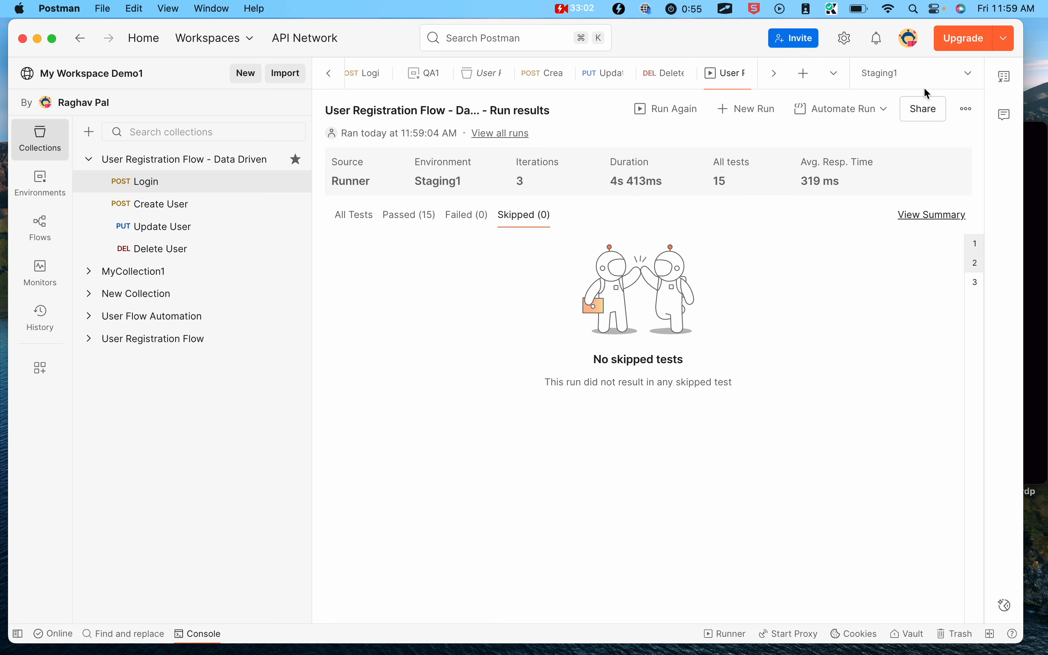
pyautogui.click(920, 76)
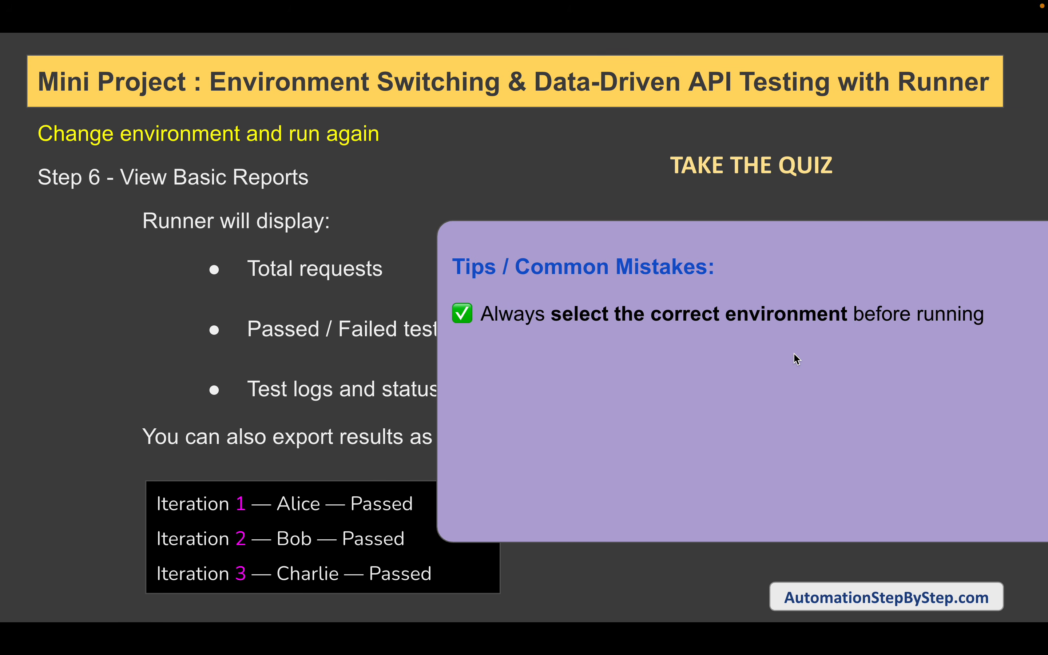
pyautogui.click(796, 357)
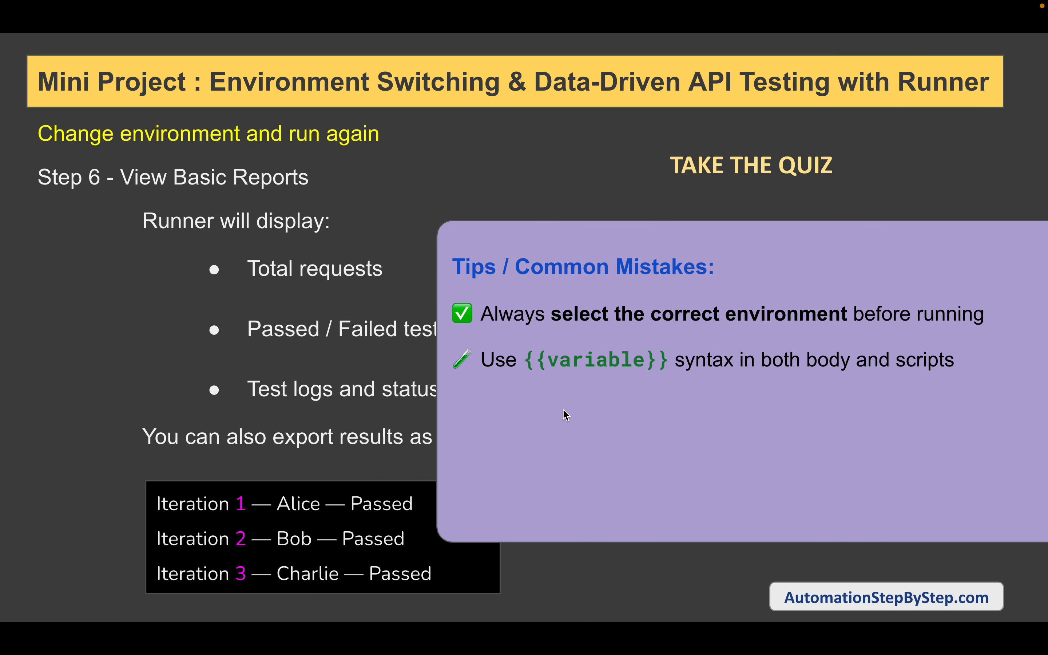